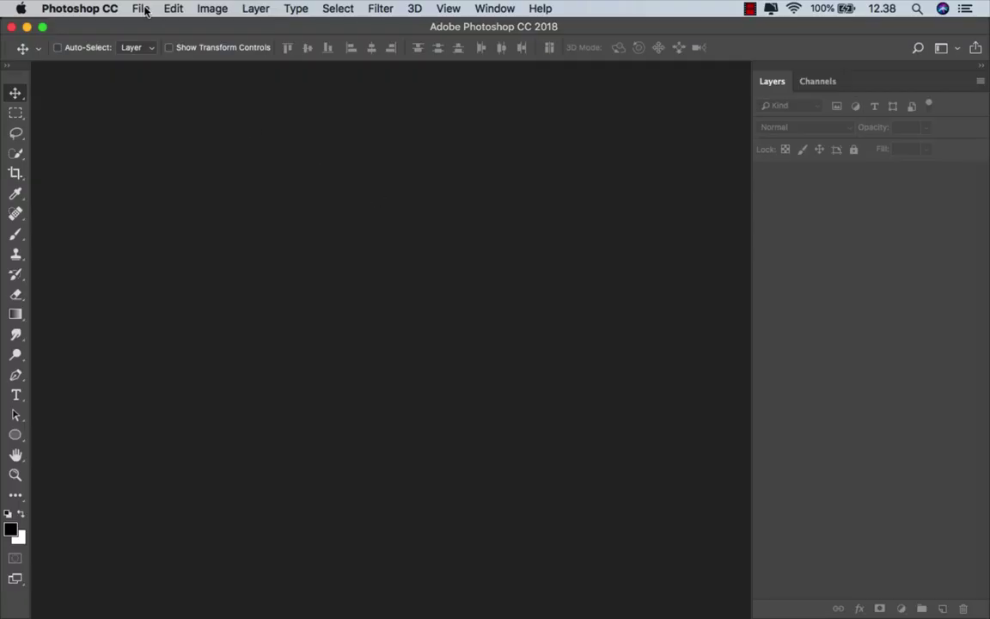
- Create a new 5000 x 3200 px document at 300 ppi
left_click(142, 8)
left_click(194, 31)
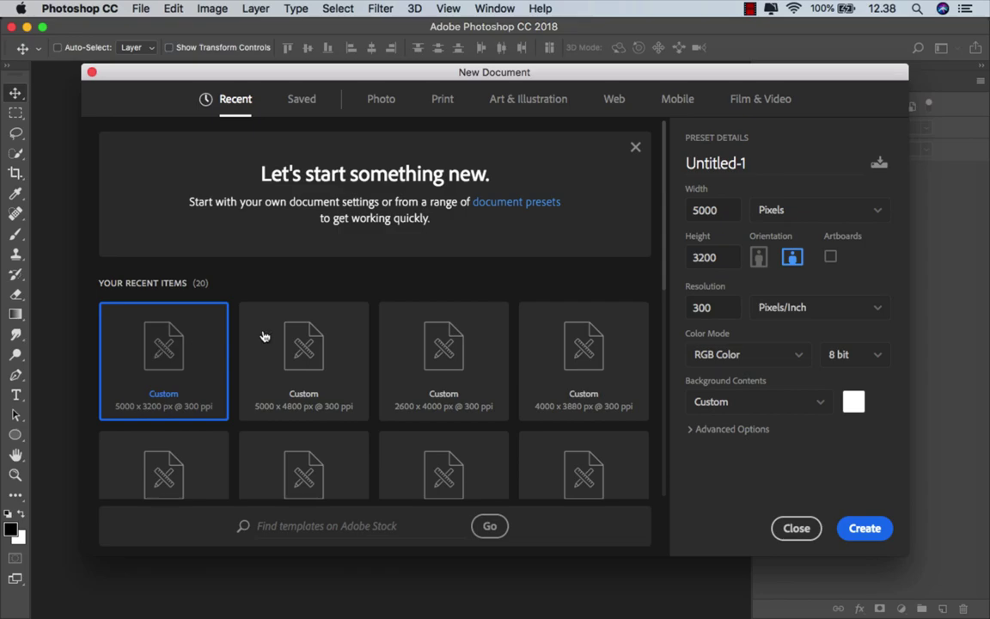
left_click(725, 256)
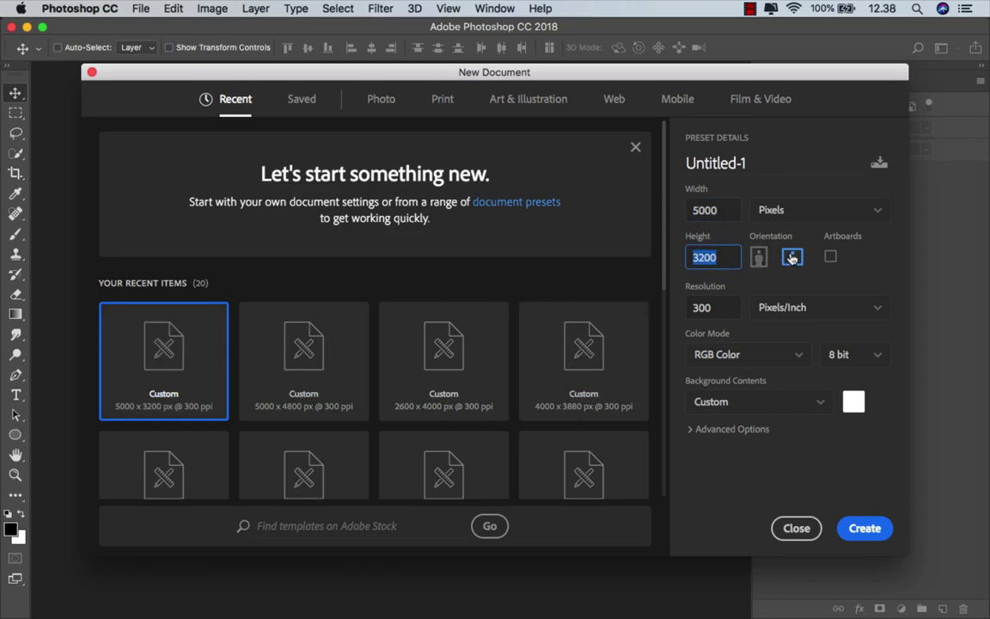
left_click(859, 528)
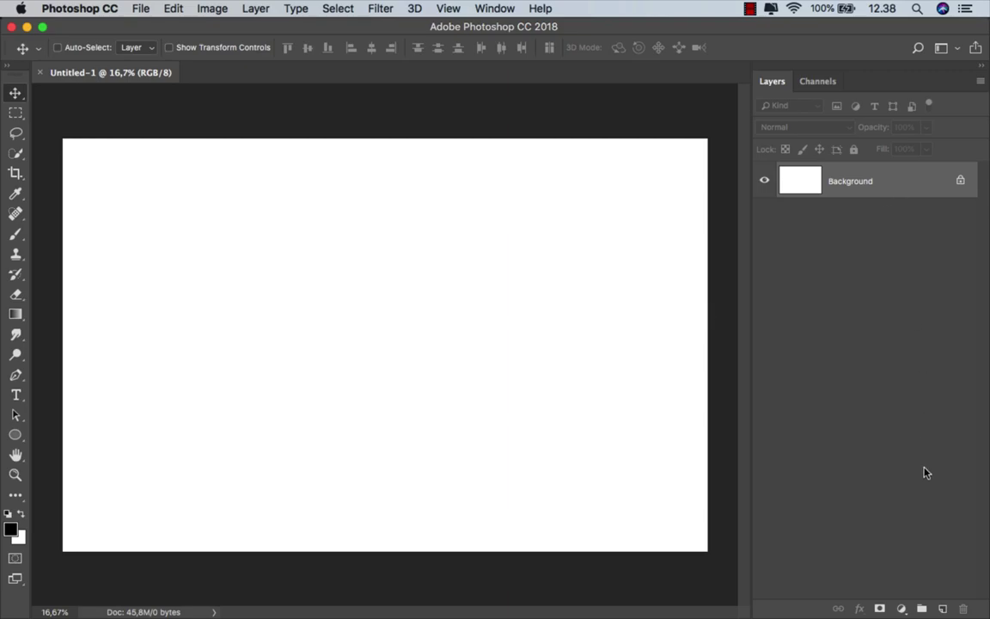
- Add a #5d5d5d grey Solid Color fill layer and drag in the Scotland cliff photo
left_click(902, 610)
left_click(911, 318)
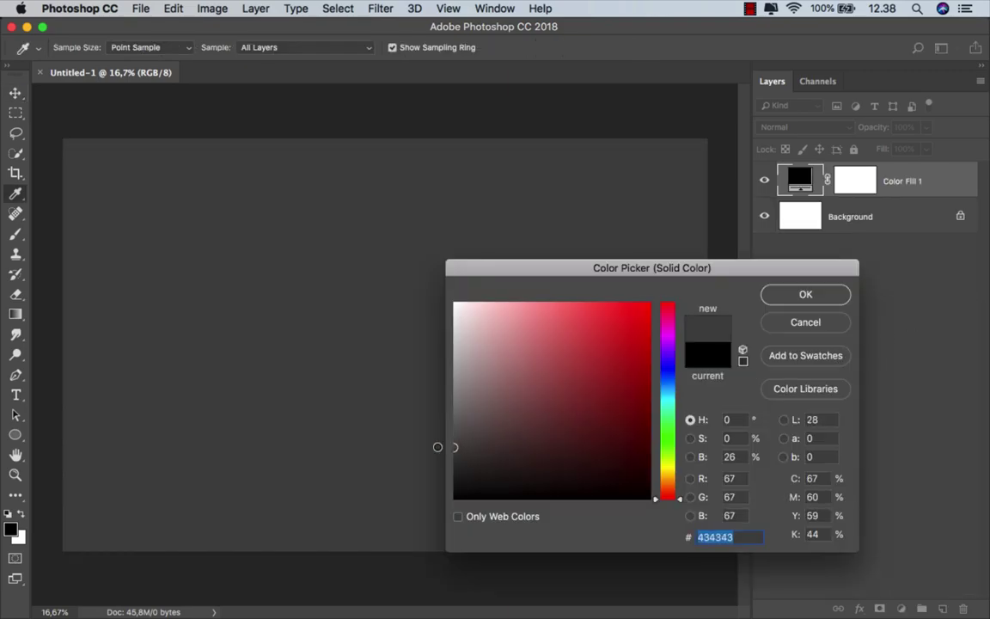
left_click_drag(440, 447, 422, 425)
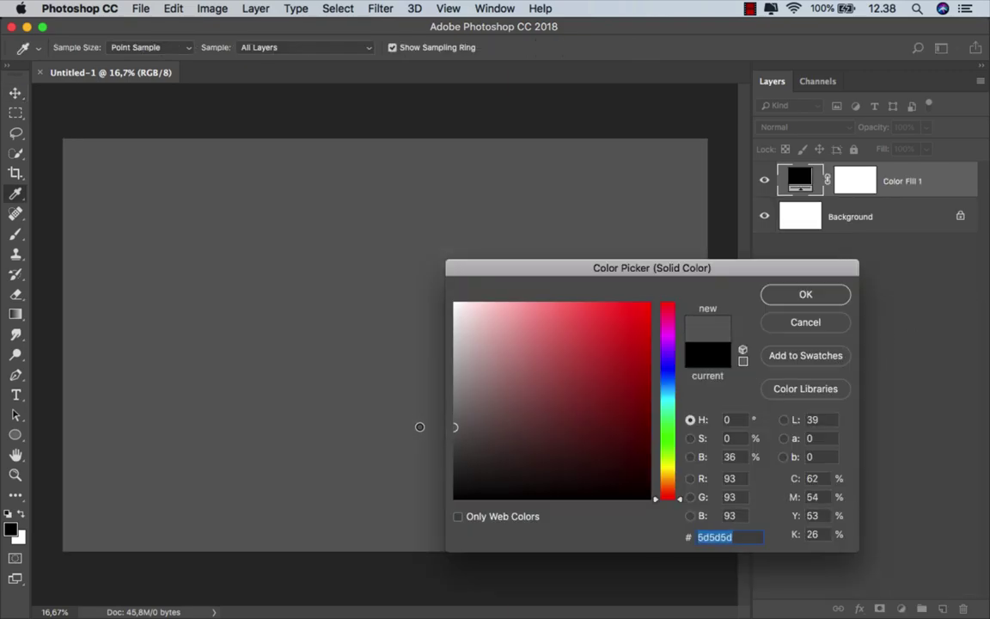
left_click(806, 294)
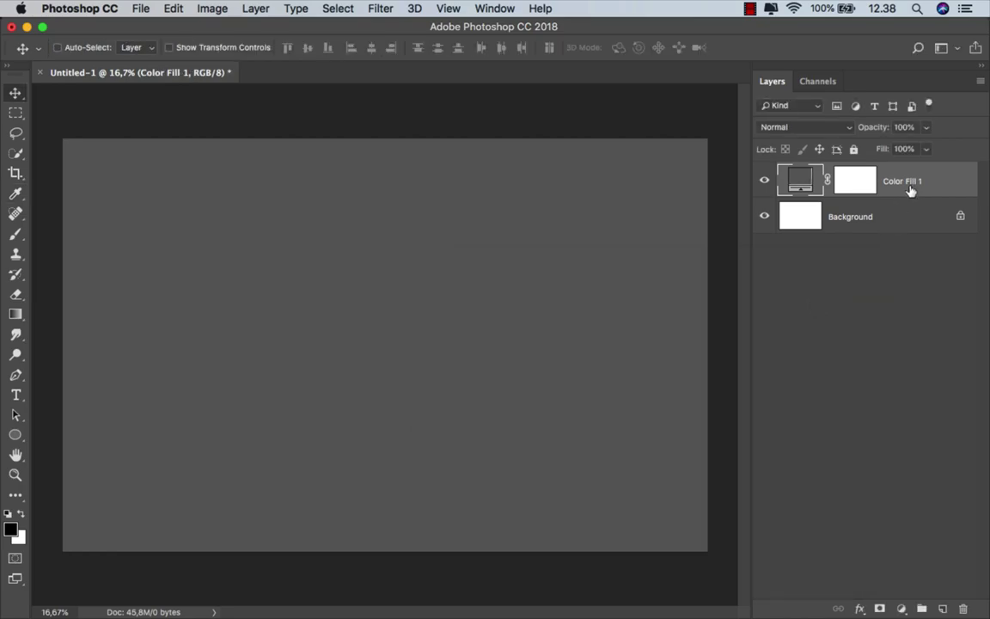
left_click(344, 579)
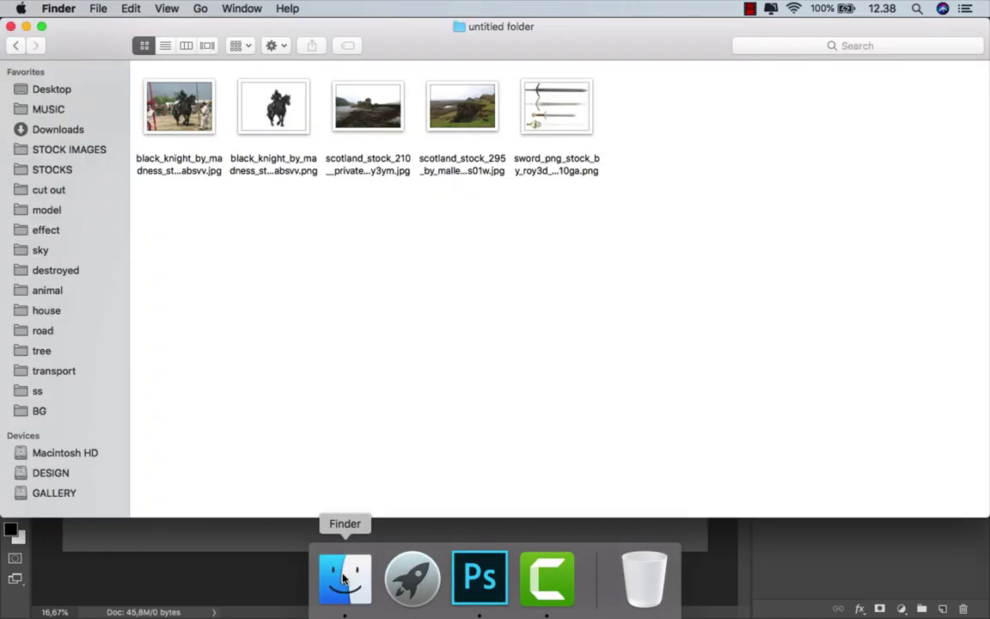
left_click_drag(462, 152, 436, 319)
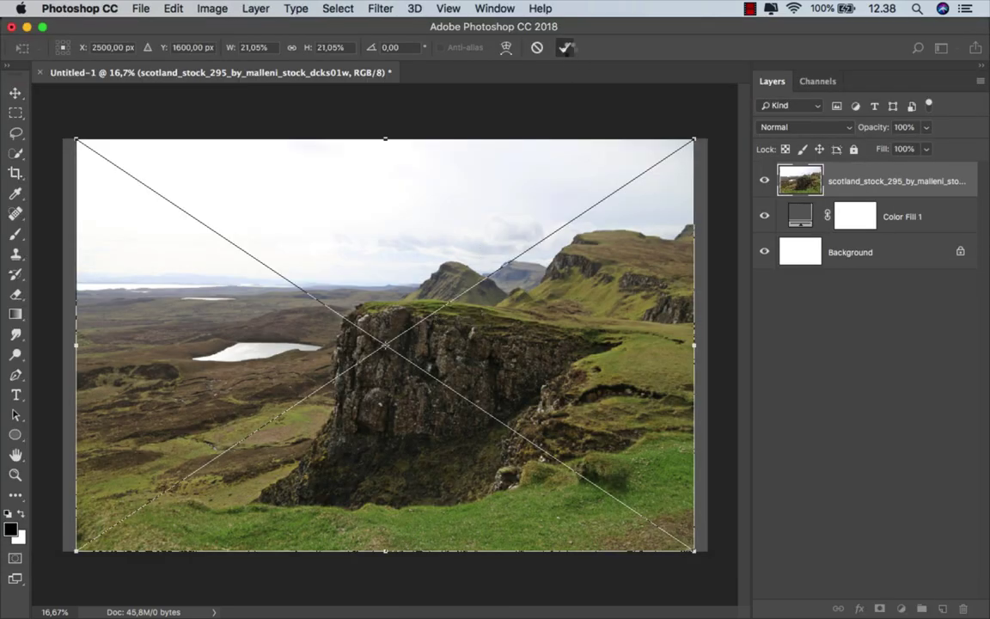
- Commit the placed photo and start a Pen path along the grassy ridge
left_click(566, 48)
left_click(17, 376)
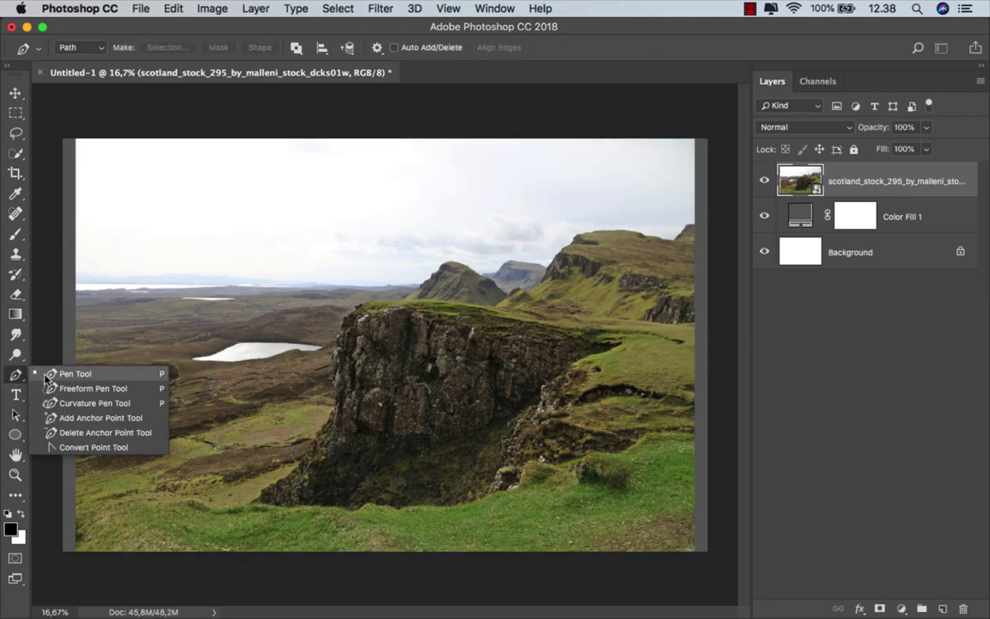
left_click(50, 373)
scroll(692, 336, "up", 1)
scroll(692, 340, "up", 4)
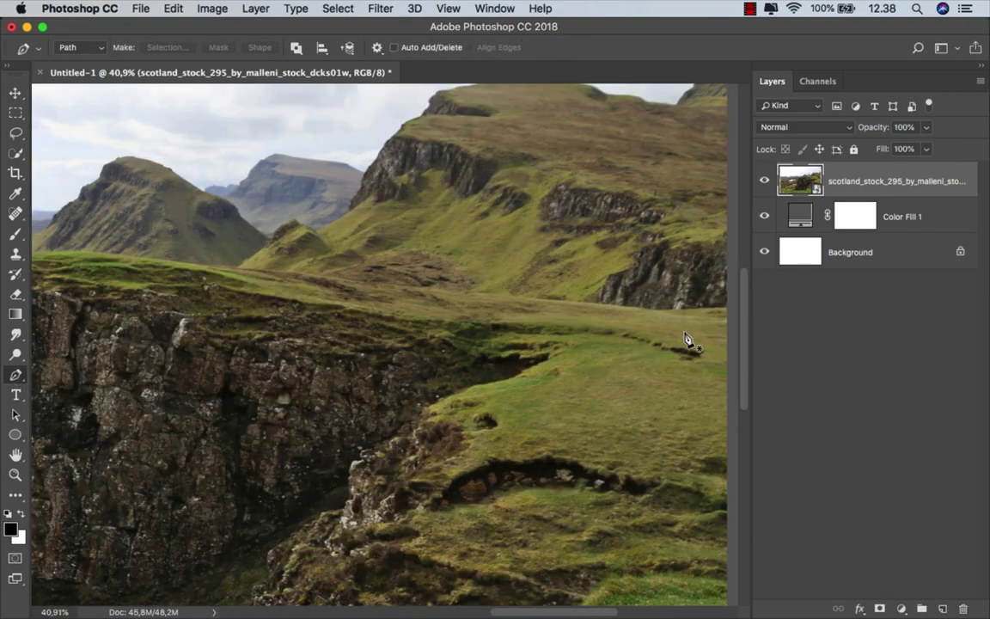
left_click_drag(688, 345, 545, 394)
left_click(594, 384)
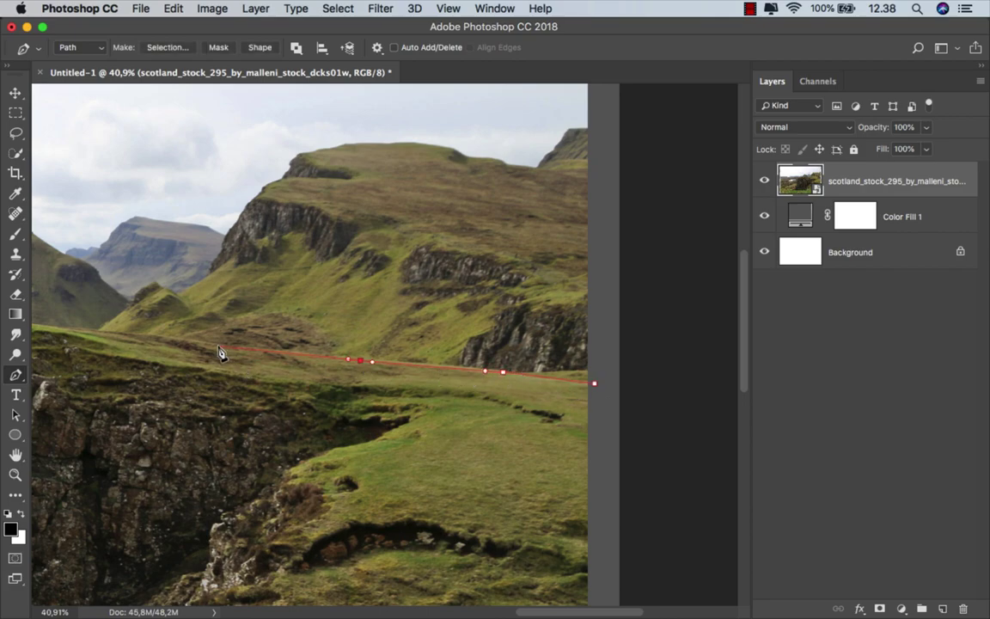
scroll(504, 349, "up", 2)
scroll(507, 356, "up", 1)
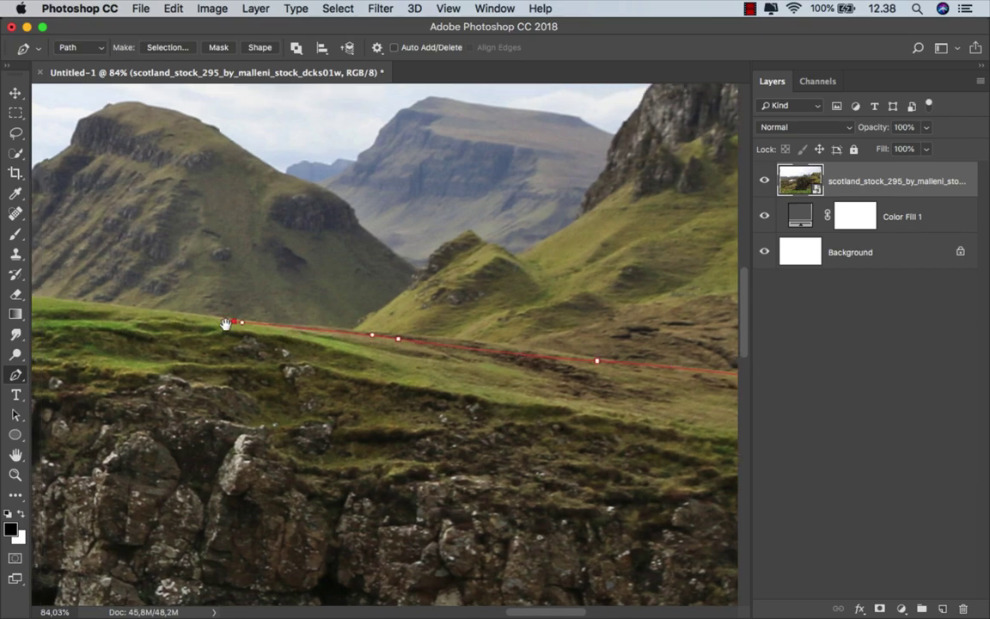
left_click_drag(227, 324, 429, 330)
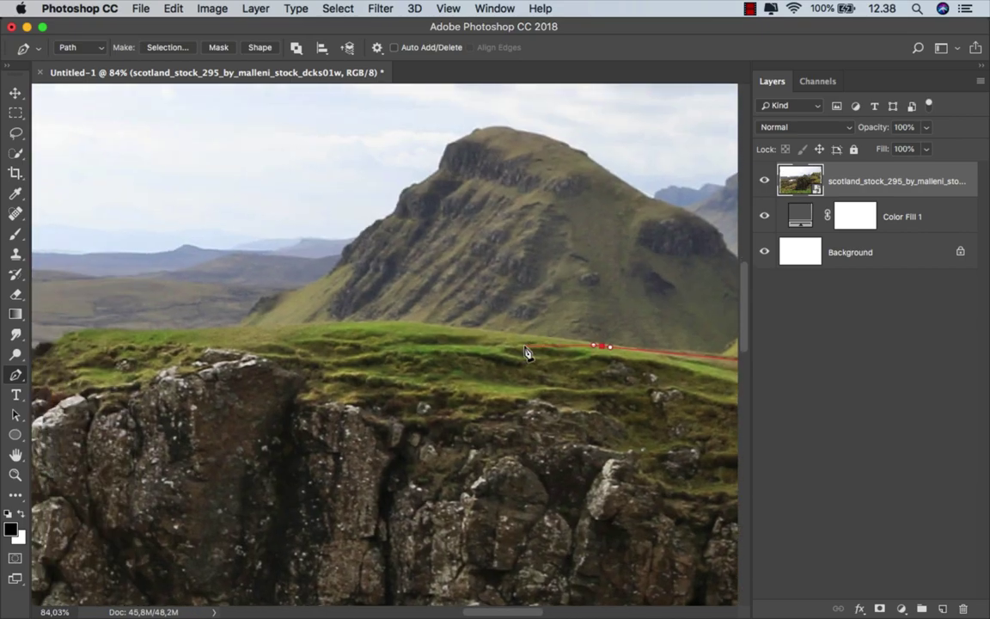
left_click_drag(236, 330, 223, 331)
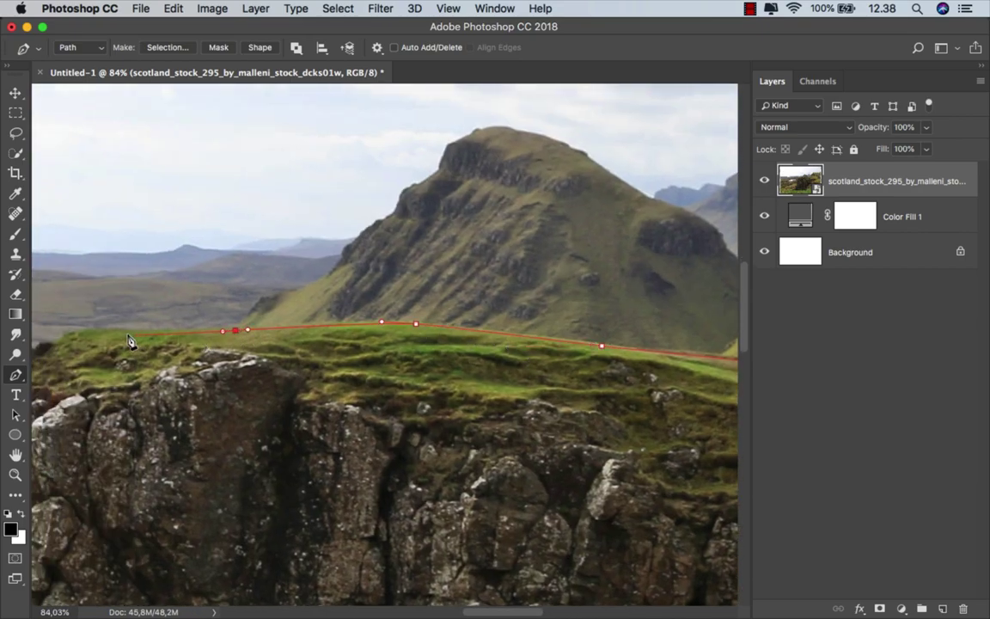
- Trace the path from the cliff's top corner down the cliff edge
left_click_drag(67, 337, 456, 287)
scroll(480, 289, "up", 1)
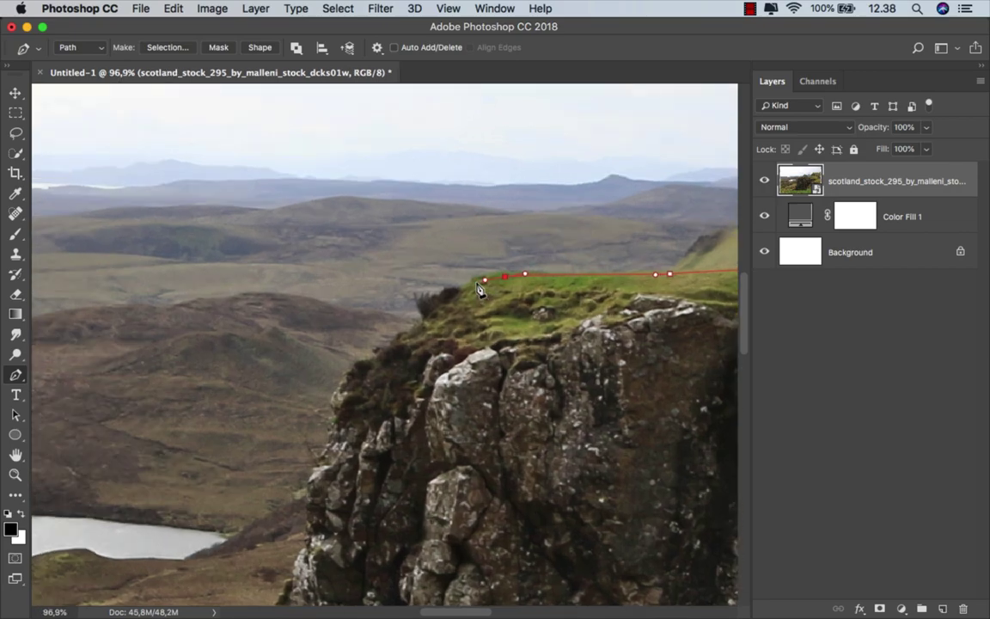
left_click_drag(409, 332, 401, 338)
left_click(362, 359)
left_click(347, 371)
left_click(333, 405)
left_click(334, 416)
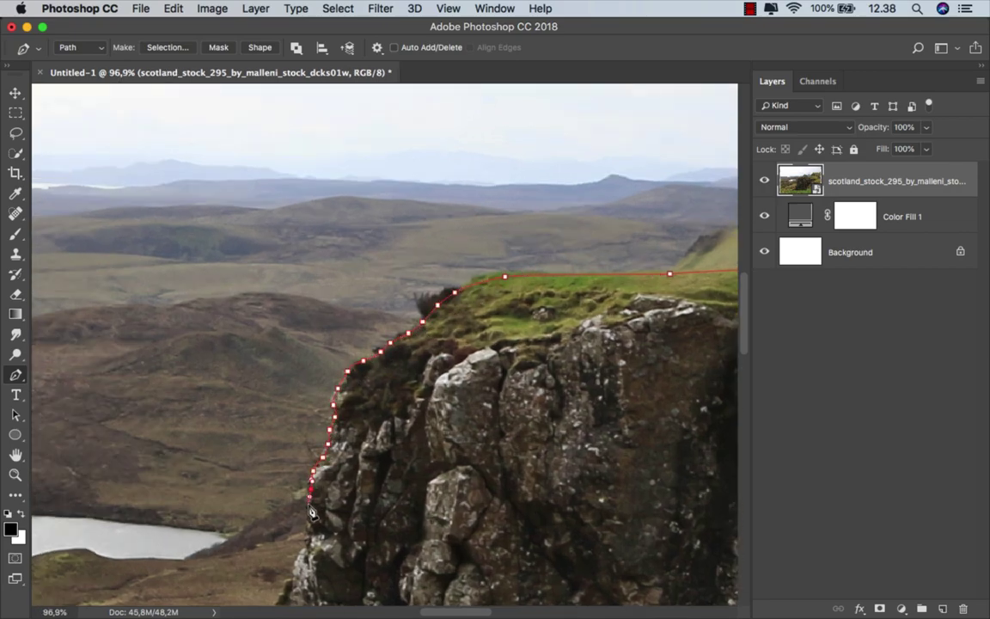
left_click_drag(307, 550, 404, 265)
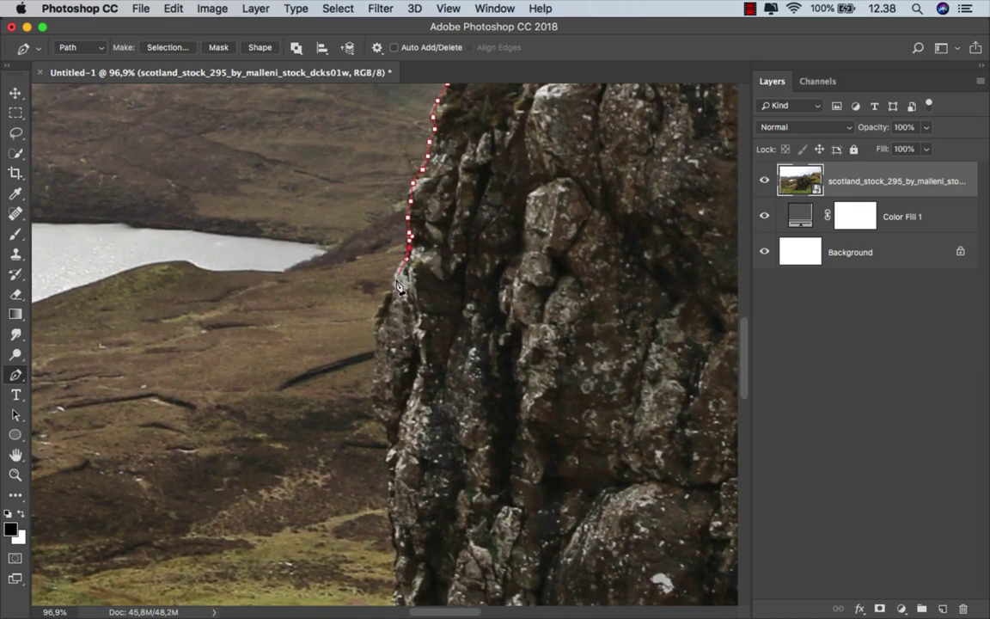
left_click(397, 278)
left_click(391, 297)
left_click(381, 317)
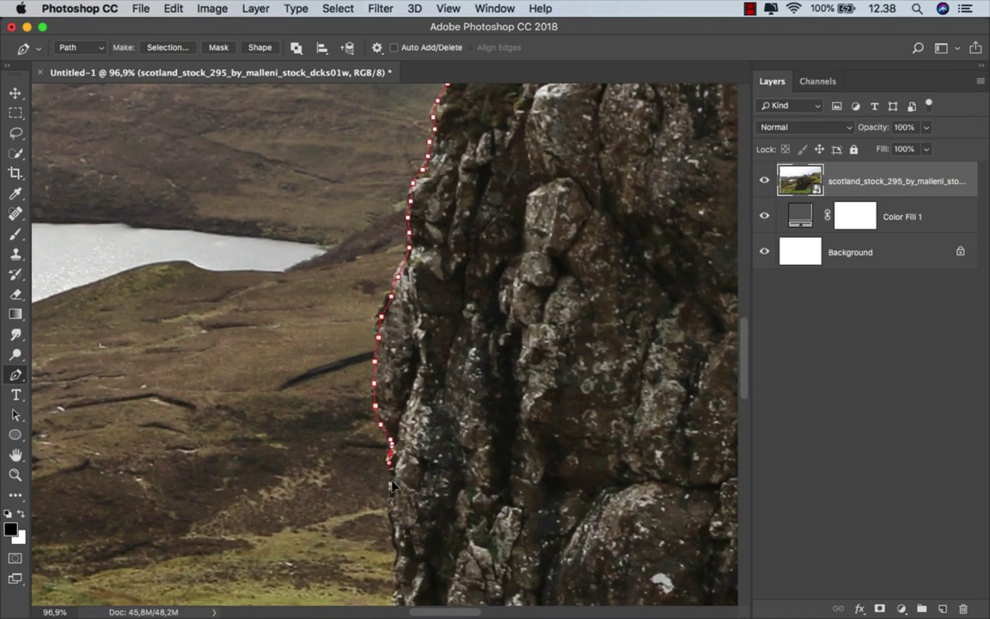
left_click_drag(391, 486, 433, 183)
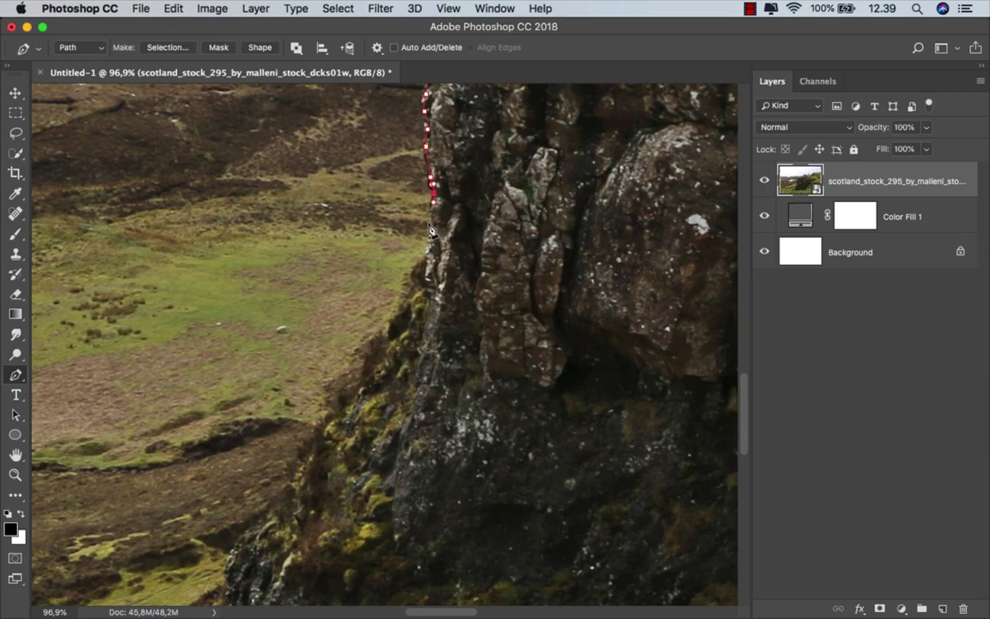
left_click(366, 361)
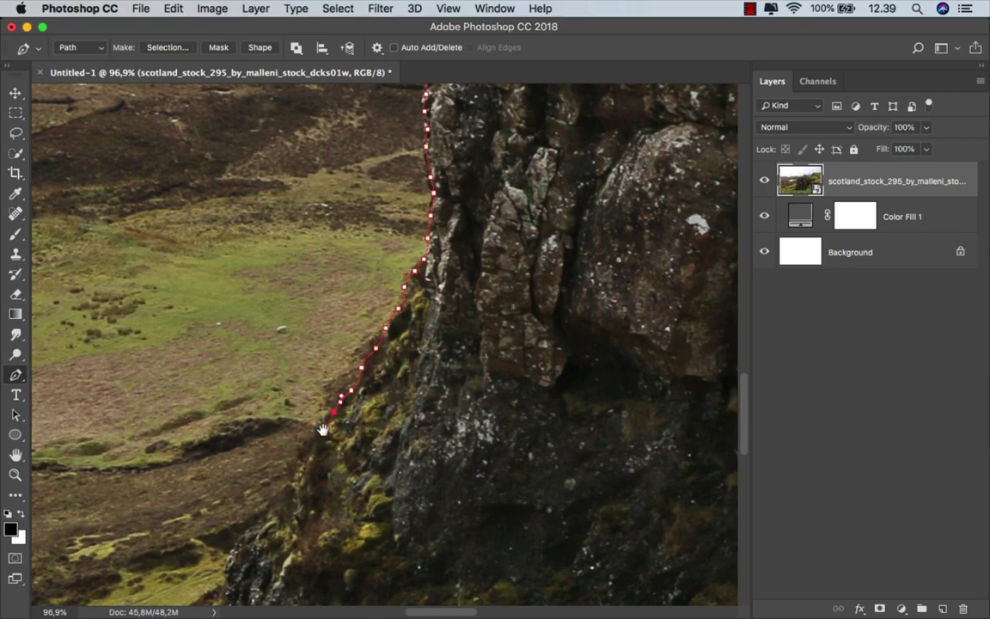
- Carry the path down the lower slope, below the image bottom, and close it
left_click_drag(323, 429, 471, 172)
scroll(460, 189, "down", 3)
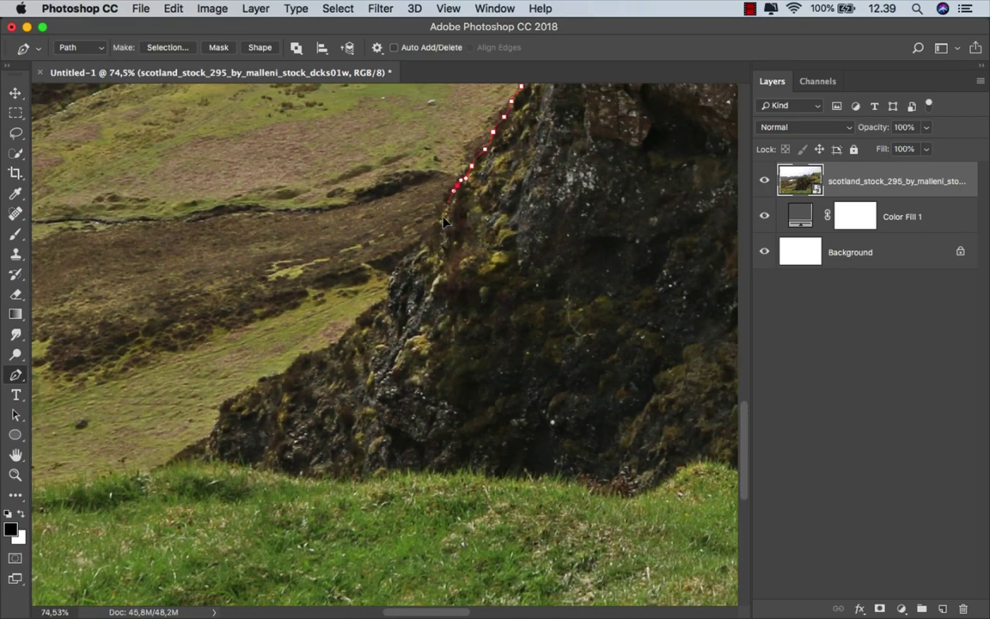
mouse_move(444, 222)
left_mouse_down()
mouse_move(394, 284)
mouse_move(270, 394)
left_mouse_up()
left_click_drag(222, 418, 197, 456)
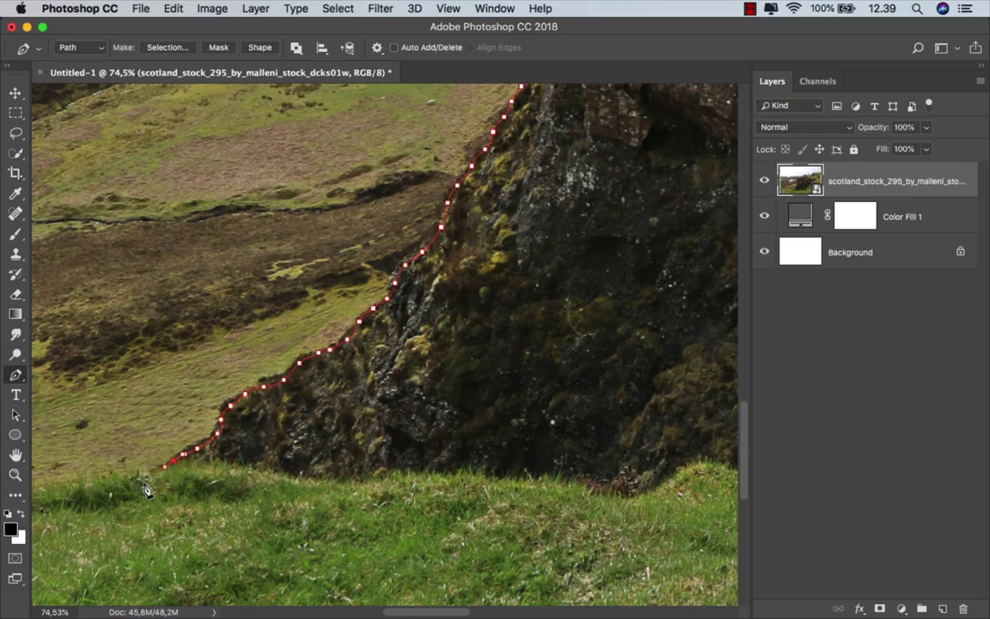
scroll(342, 273, "down", 2)
scroll(339, 279, "down", 2)
scroll(339, 279, "down", 2)
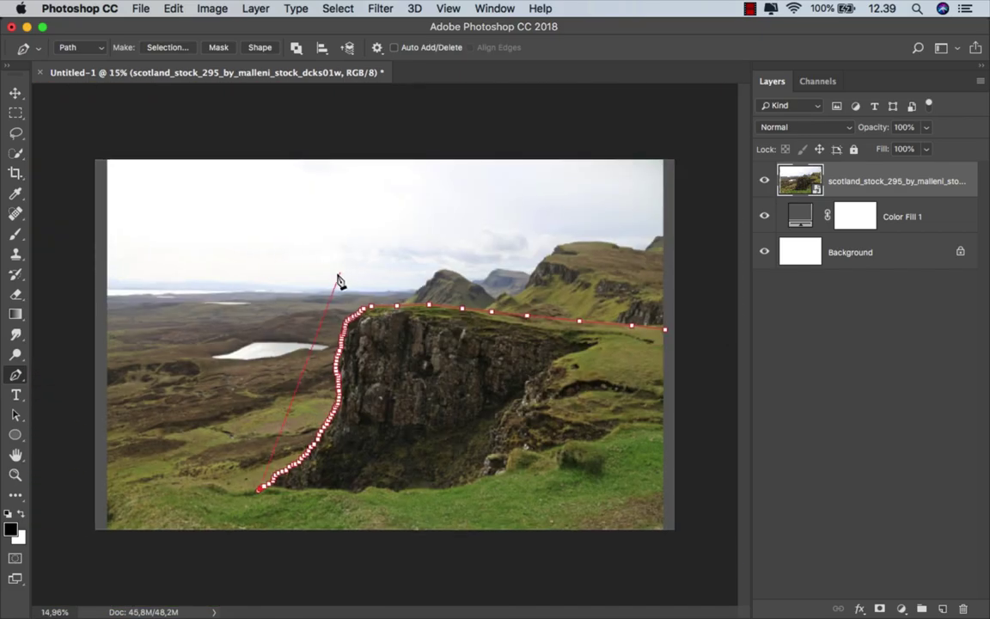
left_click(257, 565)
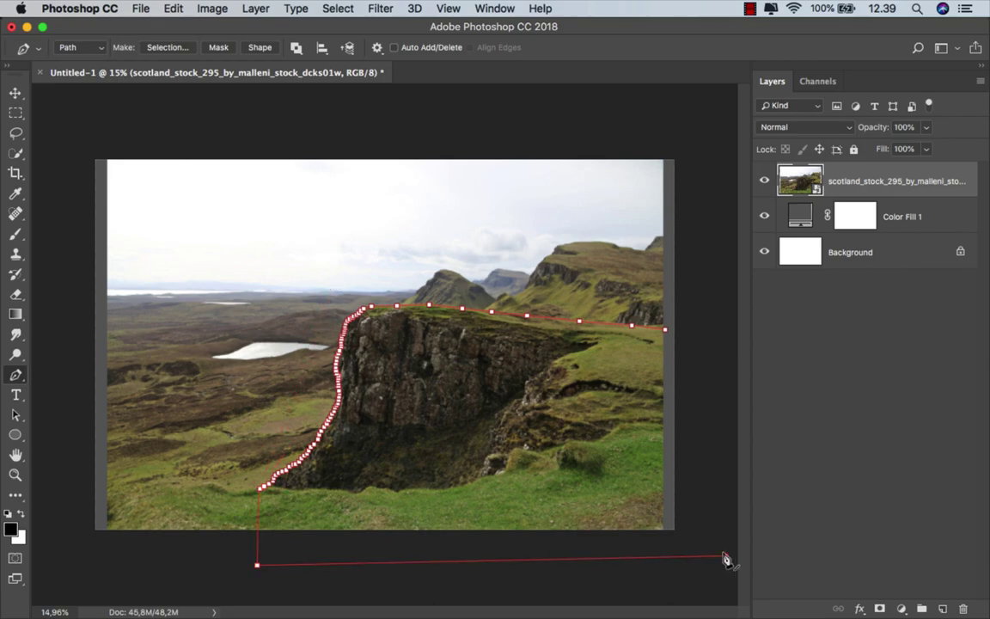
left_click(725, 555)
left_click(671, 333)
- Convert the closed cliff path into a selection
right_click(503, 273)
left_click(591, 332)
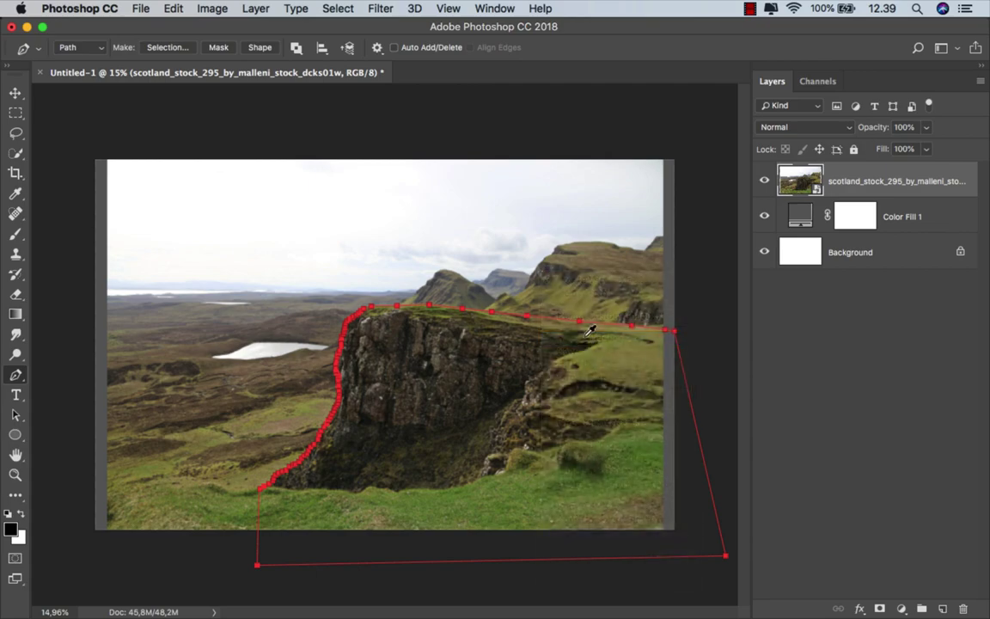
left_click(650, 270)
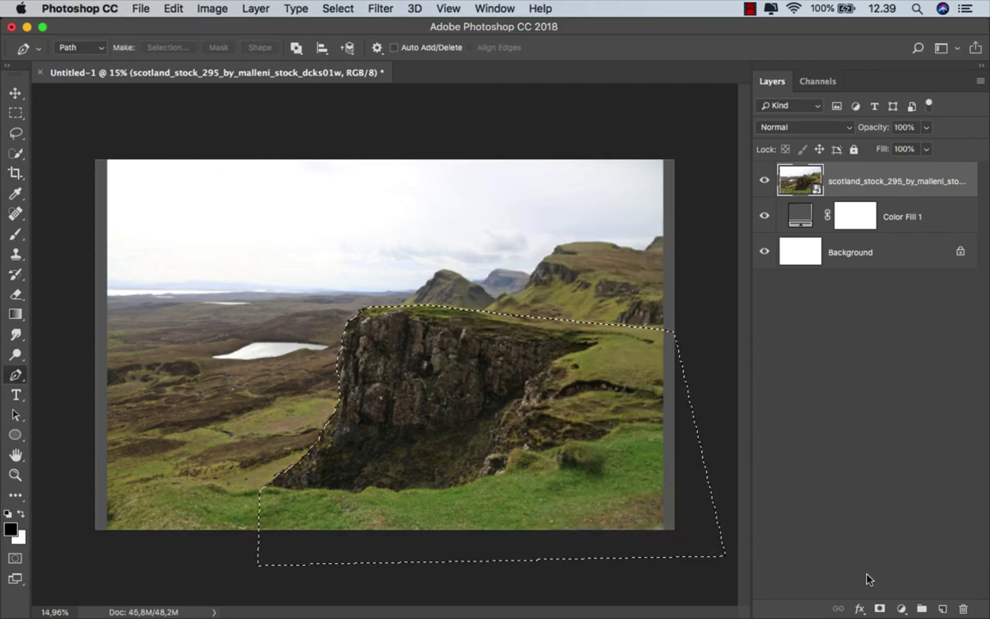
- Add a layer mask from the cliff selection and reposition the masked cliff
left_click(880, 609)
left_click(15, 92)
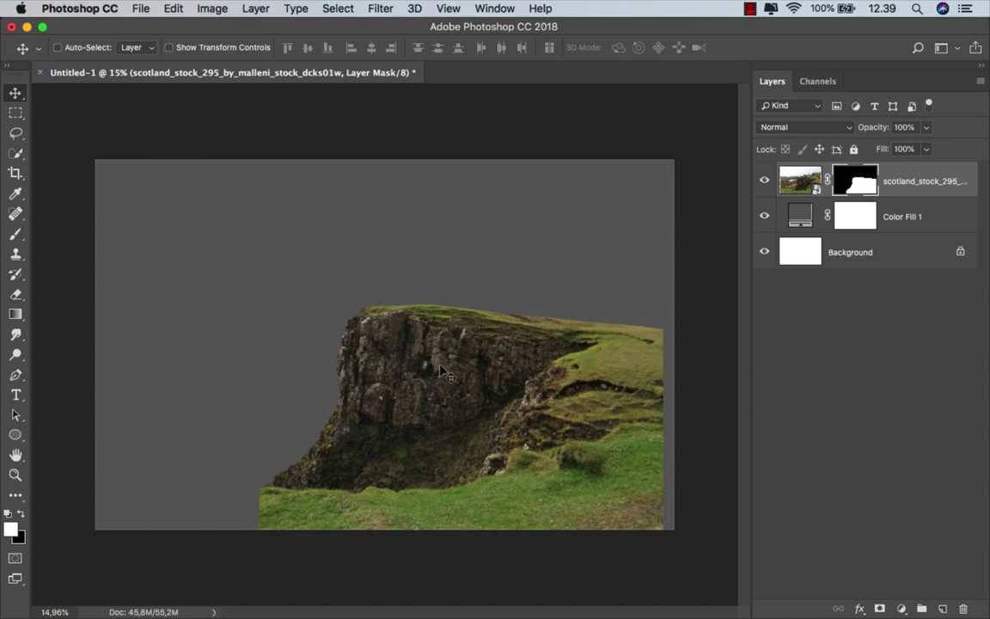
left_click_drag(440, 367, 465, 416)
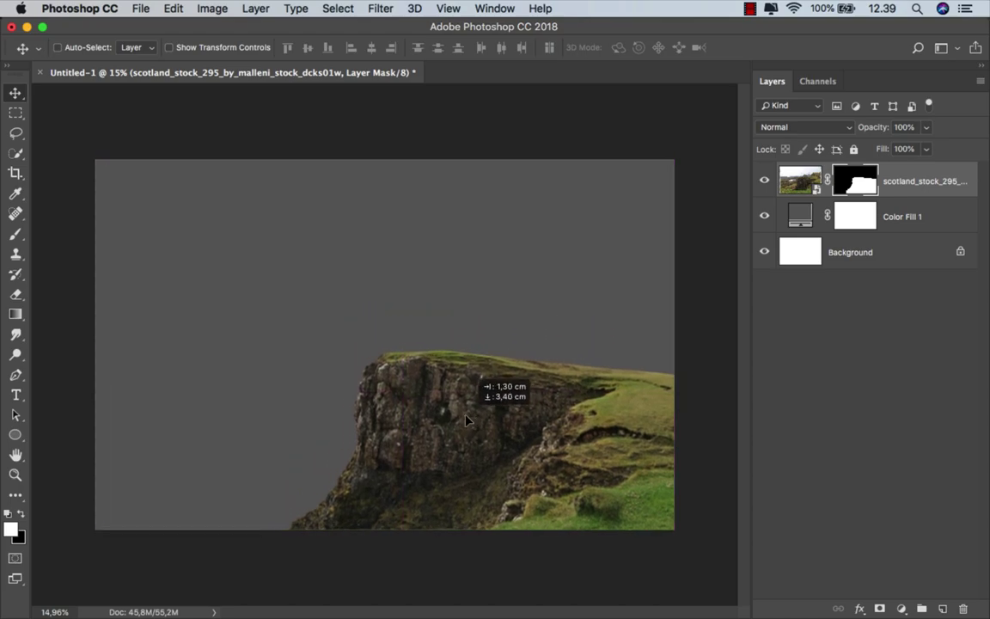
left_click_drag(467, 421, 471, 389)
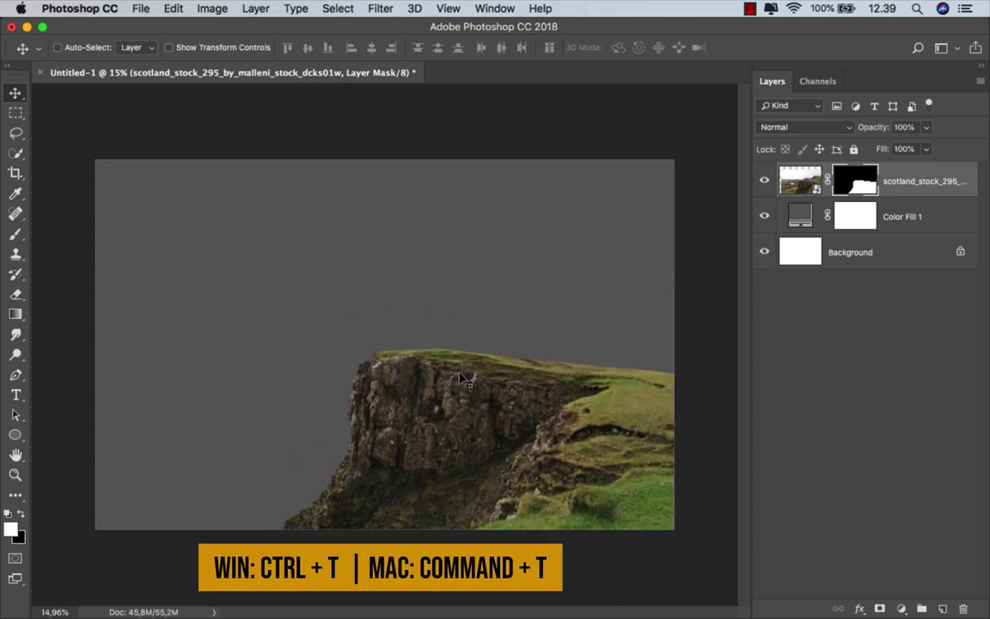
- Enlarge the cliff layer to about 105.7% and select the scotland_stock_210 castle photo
key("cmd+t")
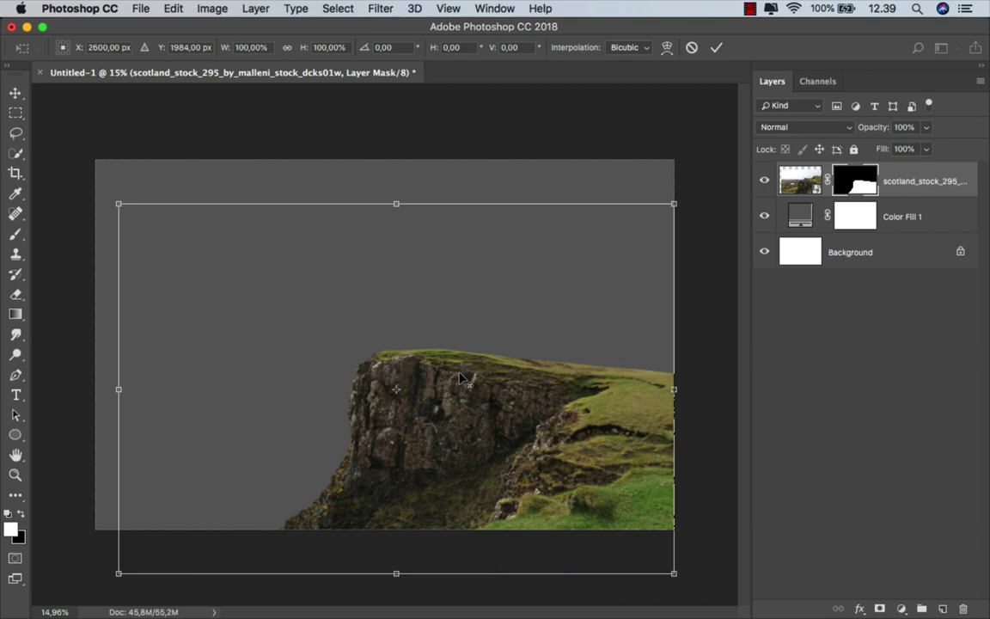
scroll(462, 378, "down", 1)
left_click_drag(126, 207, 104, 191)
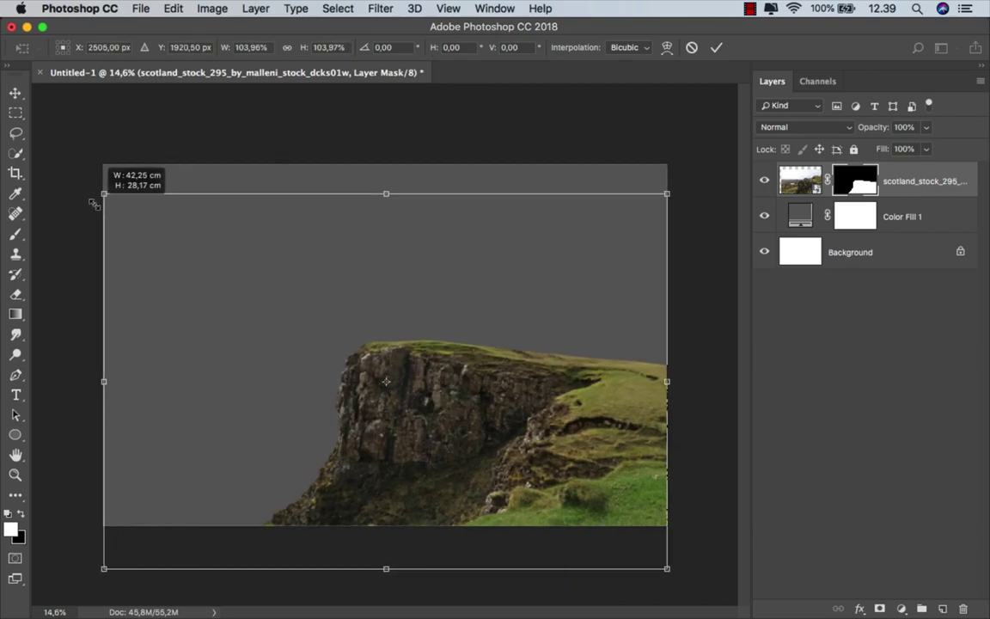
left_click_drag(668, 191, 678, 189)
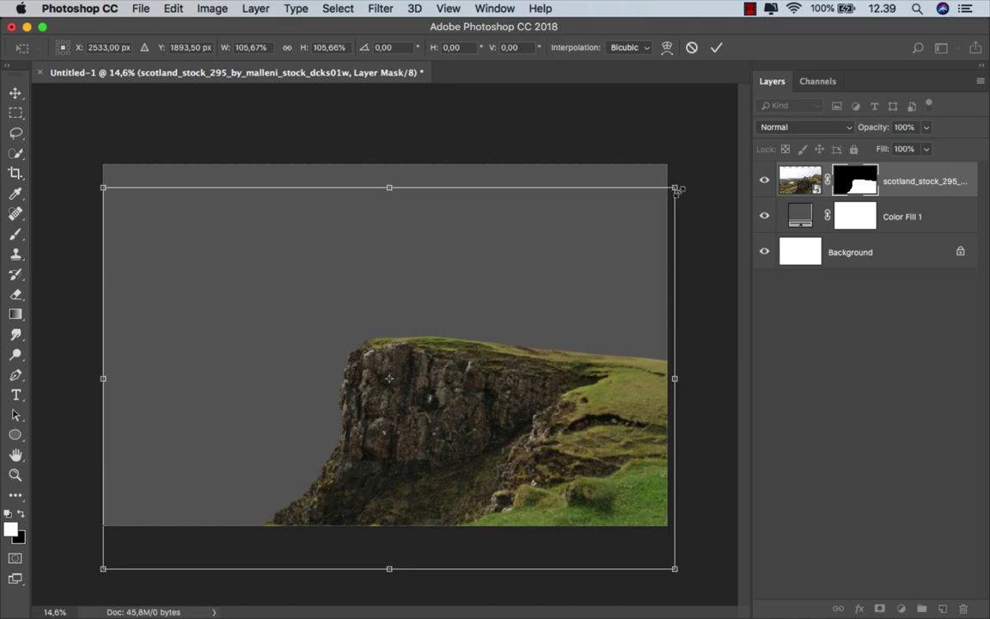
scroll(554, 312, "up", 2)
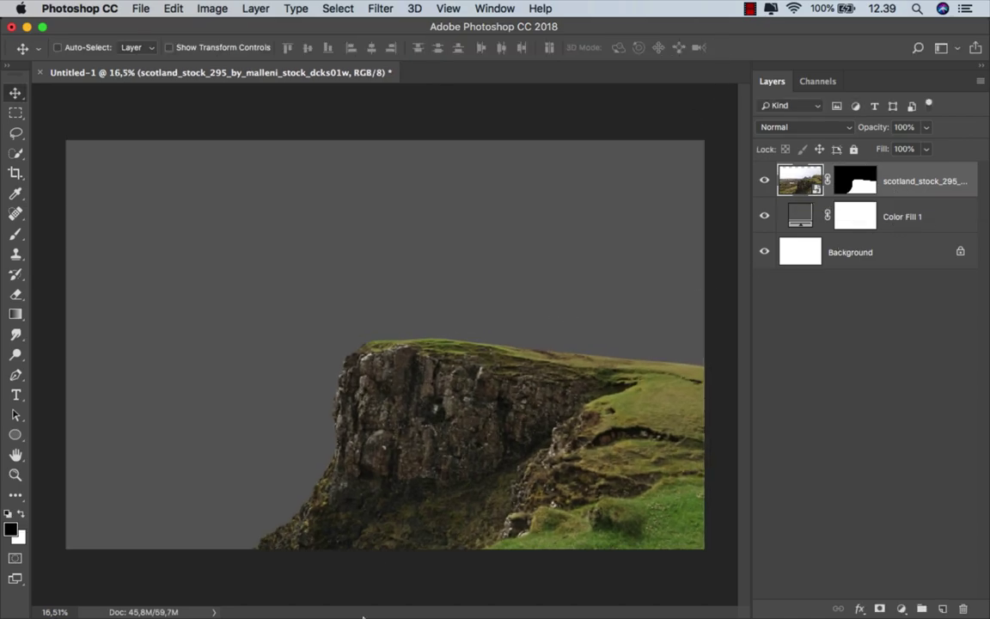
left_click(354, 579)
left_click(405, 348)
- Place the castle photo and start a Pen outline at the castle wall base
mouse_move(378, 159)
left_mouse_down()
mouse_move(405, 404)
mouse_move(358, 262)
left_mouse_up()
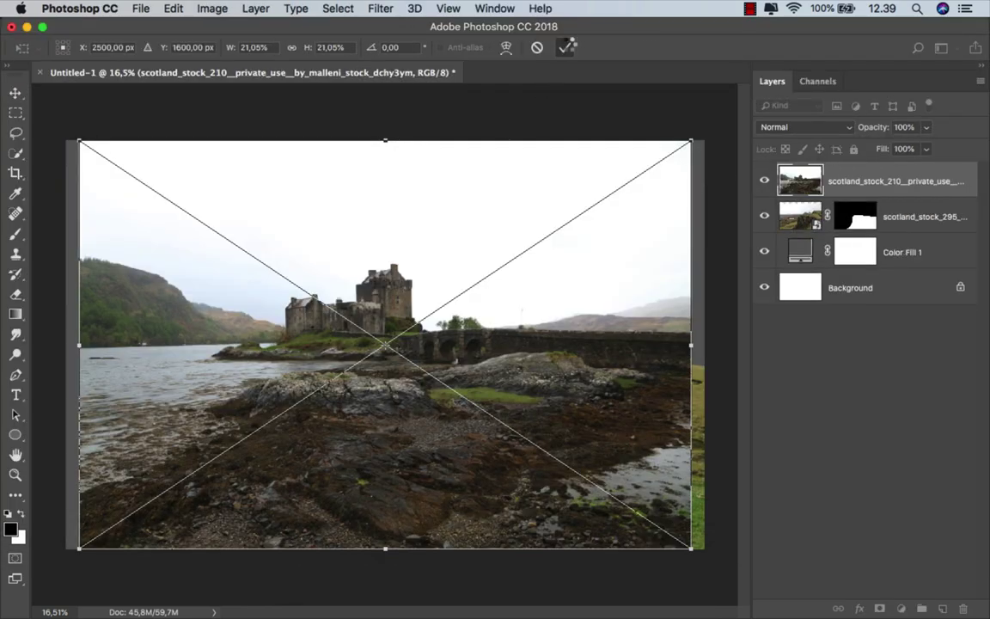
left_click(566, 47)
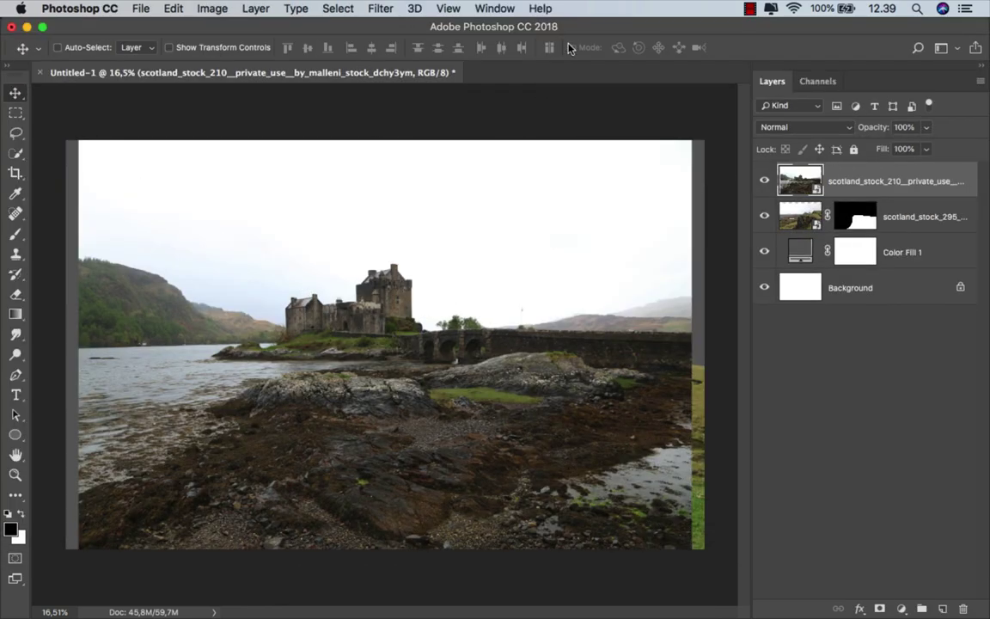
left_click(15, 375)
left_click(77, 377)
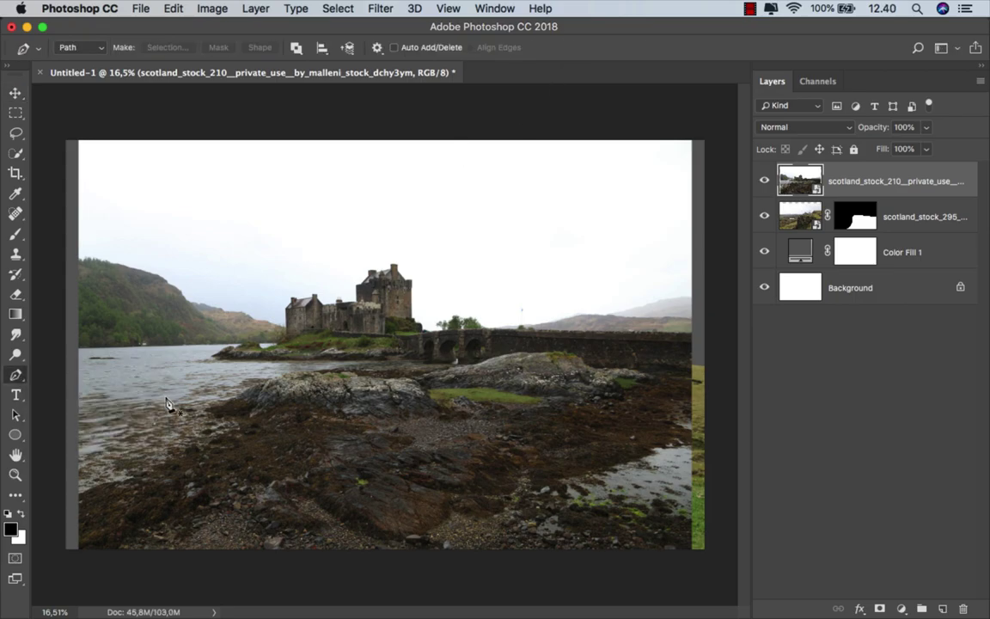
scroll(275, 361, "up", 5)
scroll(288, 331, "up", 2)
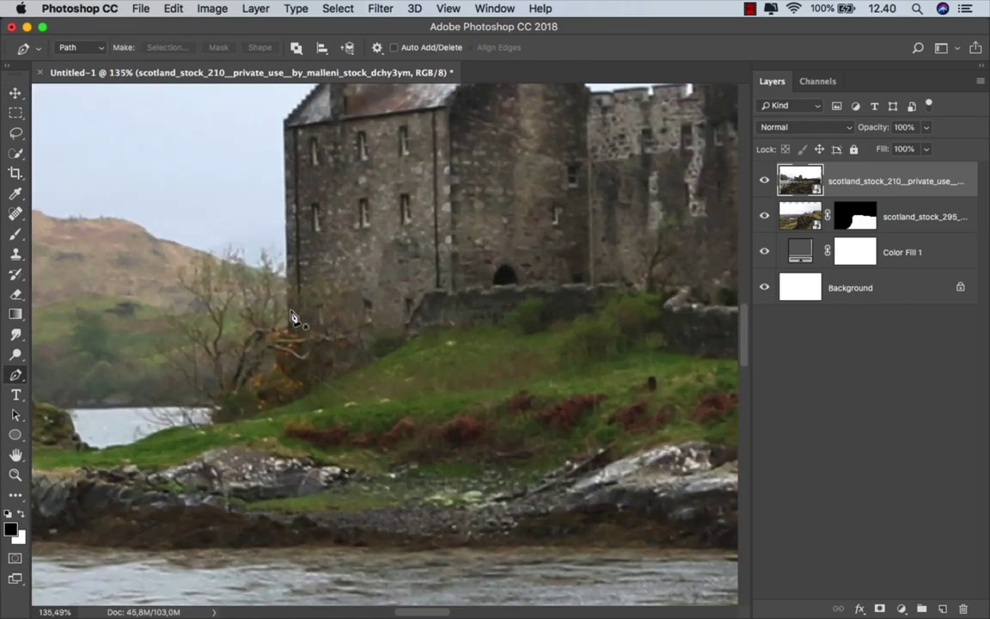
scroll(287, 334, "up", 2)
scroll(287, 335, "up", 3)
left_click(284, 503)
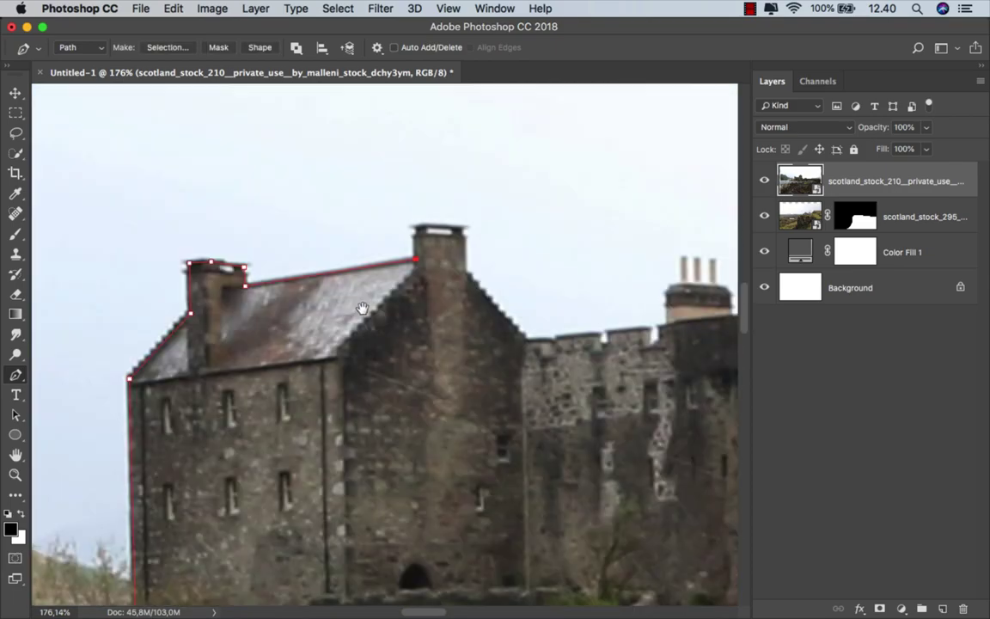
- Trace the outline over the chimneys, battlements, tower and roofline to the turret
left_click_drag(554, 127, 353, 317)
left_click(365, 275)
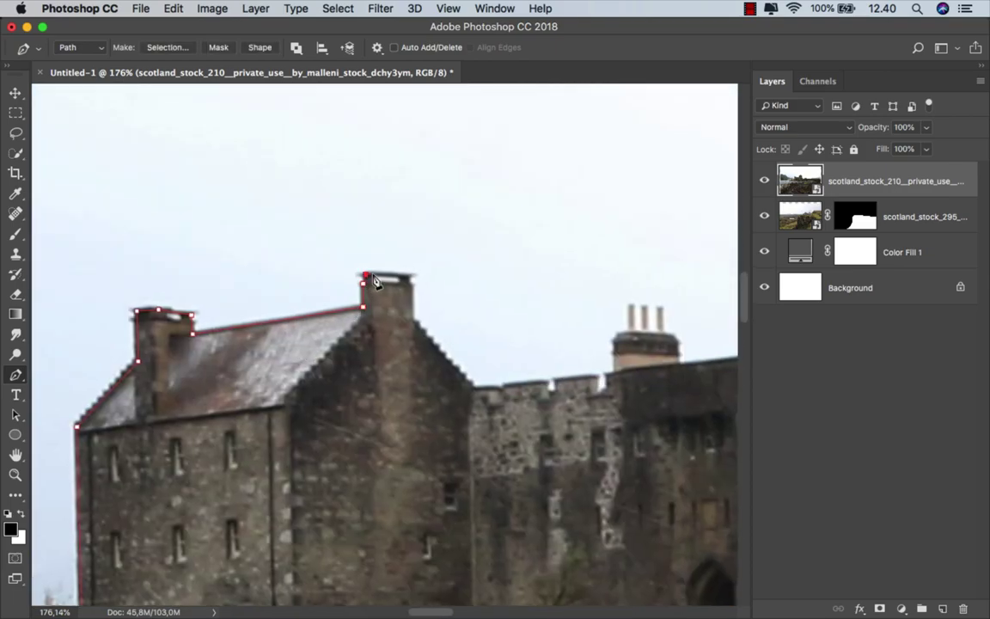
left_click(470, 390)
left_click(597, 377)
scroll(676, 346, "down", 2)
left_click_drag(675, 346, 306, 326)
left_click(385, 364)
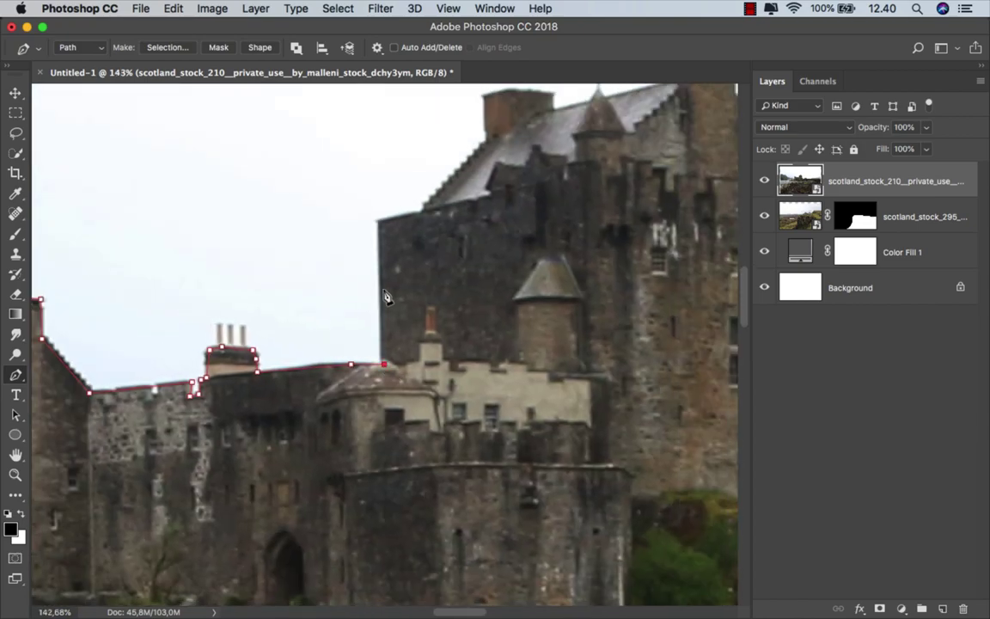
left_click(424, 215)
left_click_drag(488, 113, 347, 268)
left_click(347, 297)
left_click(413, 265)
left_click(450, 257)
left_click(458, 243)
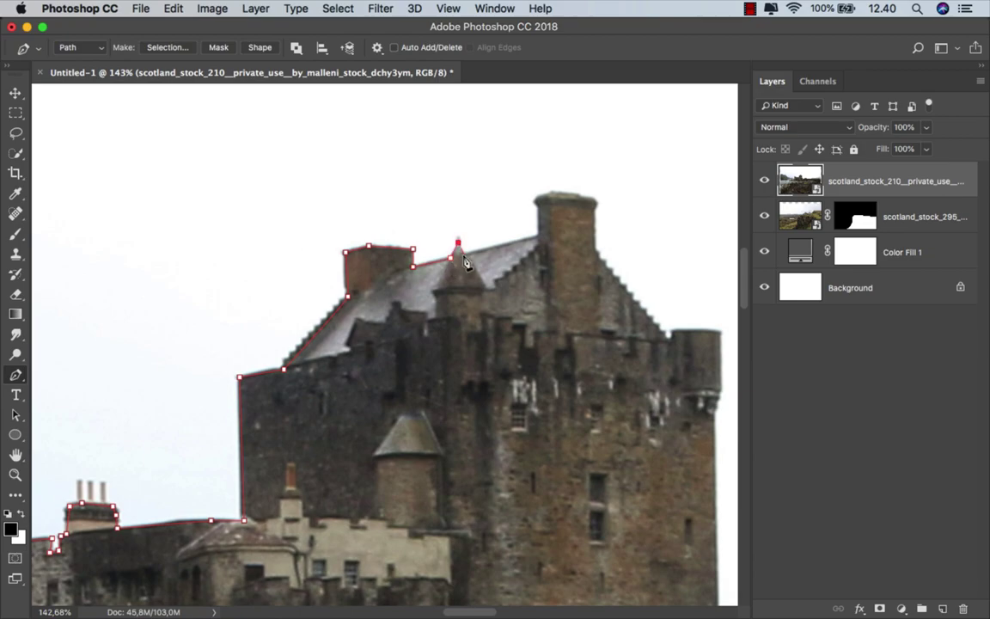
left_click(535, 201)
left_click(542, 193)
left_click(557, 193)
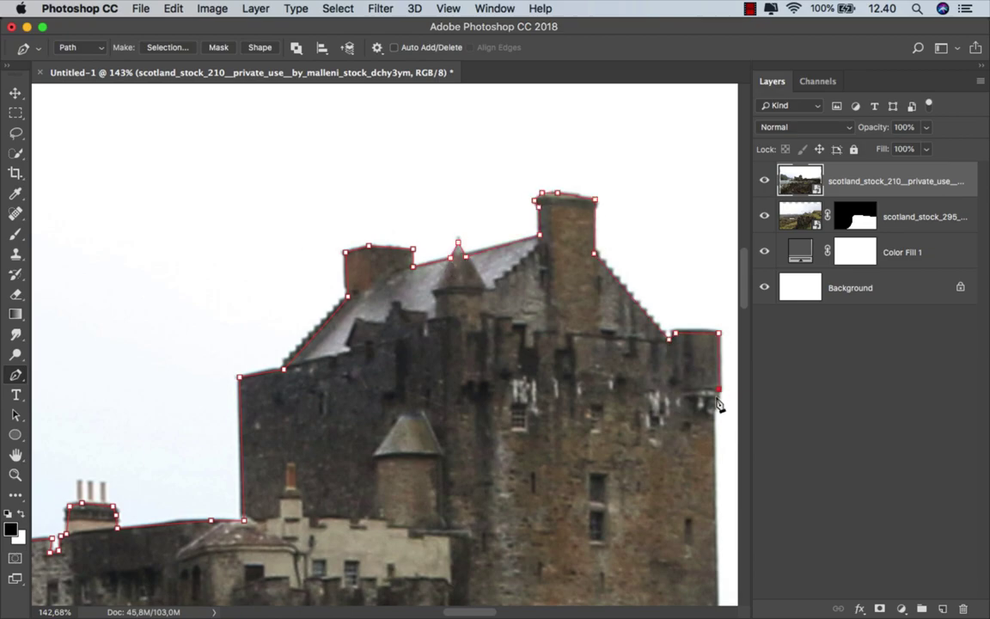
- Continue the outline down the hillside, around the trees and along the bridge to the right edge
scroll(718, 404, "down", 5)
scroll(477, 471, "down", 5)
left_click(307, 304)
left_click(329, 333)
left_click(363, 349)
left_click(371, 373)
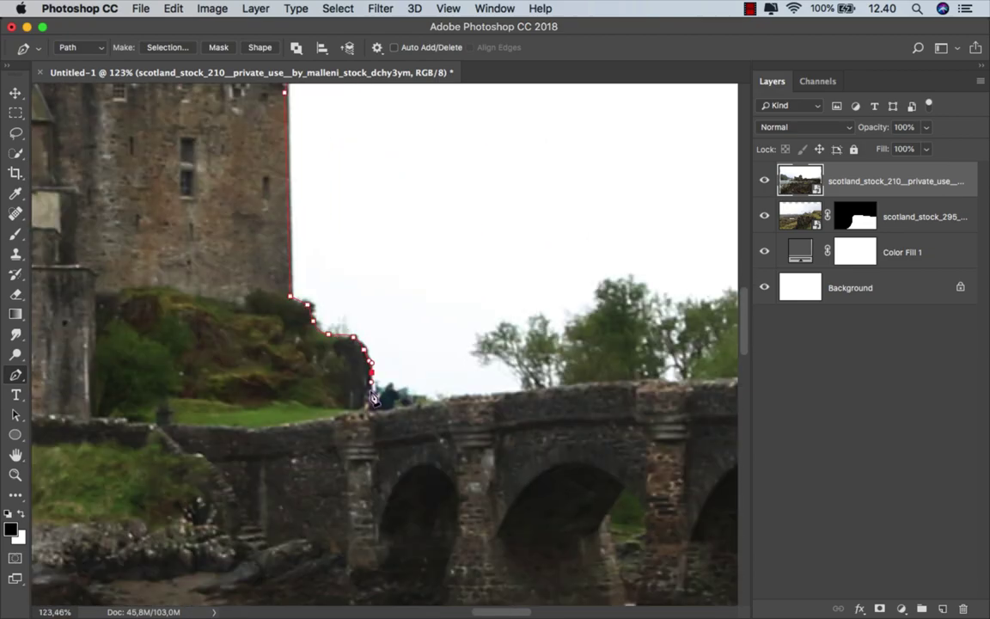
left_click(467, 395)
left_click(539, 318)
left_click(599, 269)
scroll(602, 275, "down", 5)
left_click(395, 284)
left_click(453, 330)
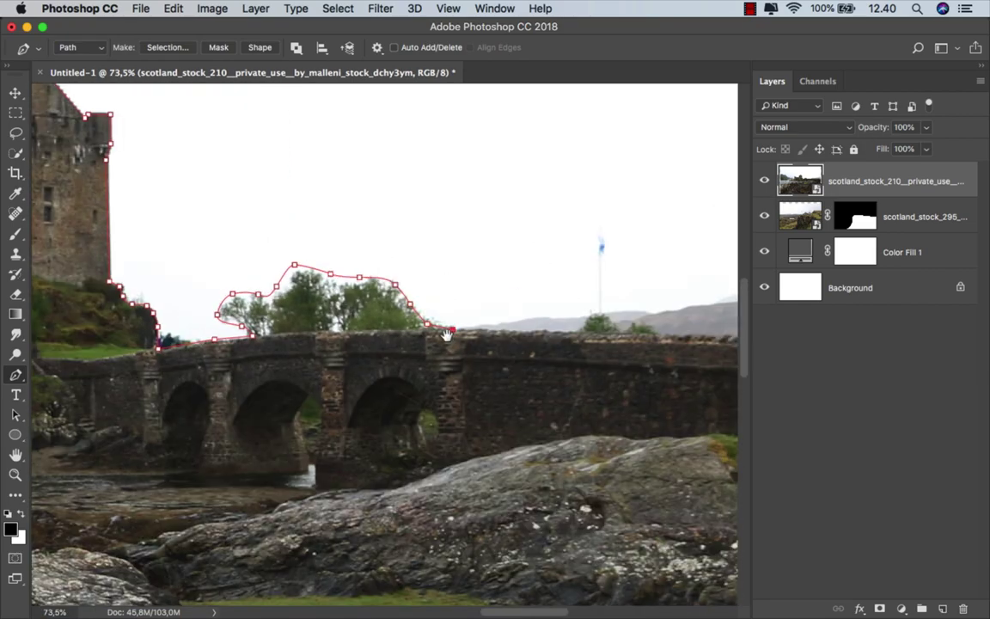
left_click_drag(447, 334, 293, 335)
left_click(604, 343)
left_click_drag(604, 370, 286, 369)
left_click(654, 343)
left_click(634, 363)
- Close the outline below the image, across the water and rock to the castle base
scroll(607, 411, "down", 5)
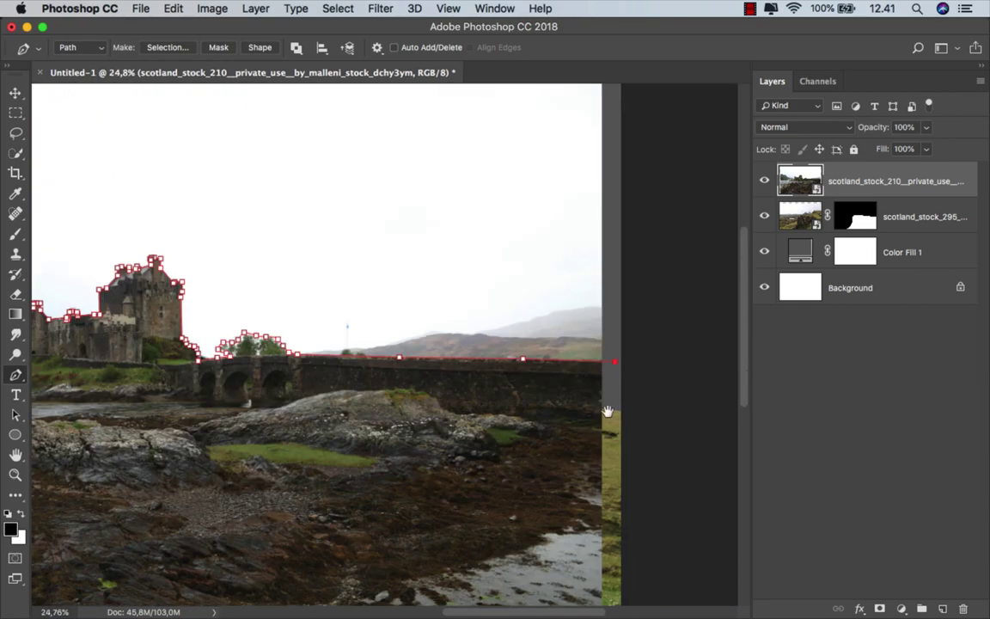
scroll(669, 495, "down", 1)
scroll(205, 515, "left", 5)
scroll(178, 391, "up", 3)
left_click(105, 363)
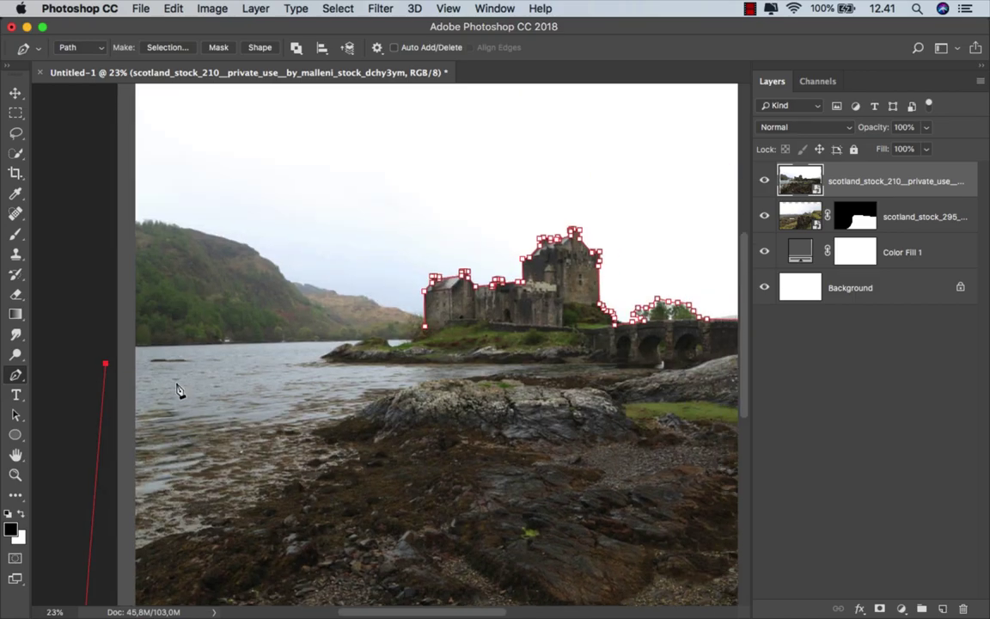
scroll(178, 391, "up", 2)
scroll(327, 367, "up", 2)
left_click(331, 359)
left_click(381, 330)
left_click(406, 336)
left_click(445, 313)
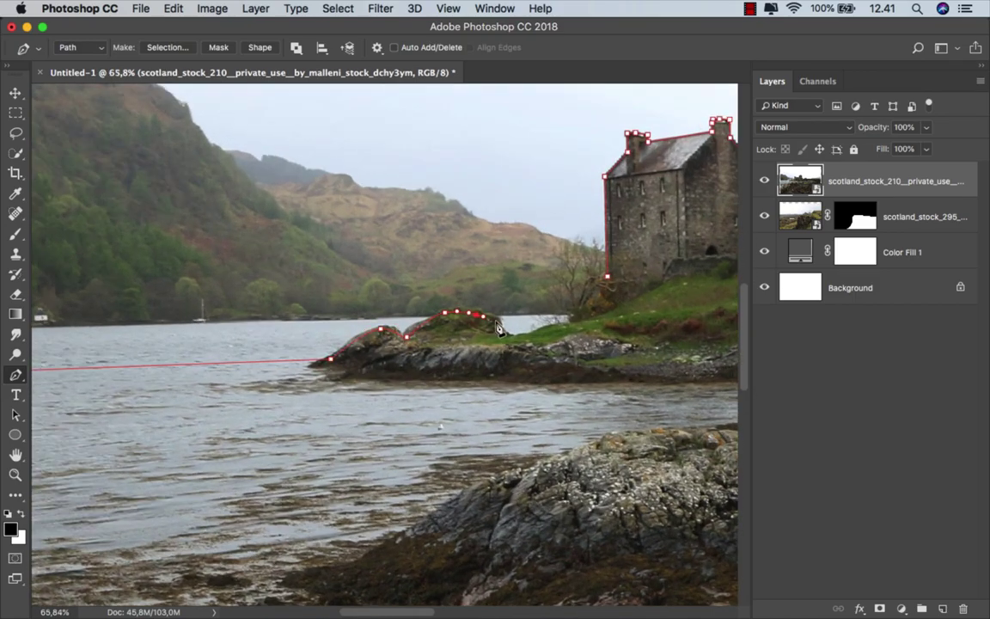
left_click(518, 333)
left_click(544, 326)
left_click(569, 316)
left_click(598, 293)
scroll(374, 305, "down", 2)
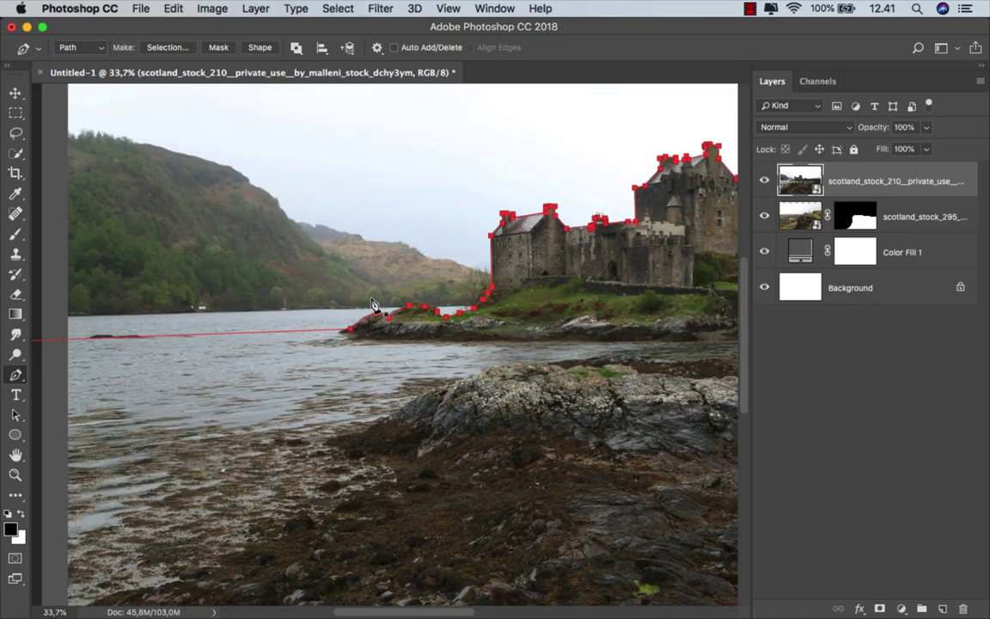
scroll(374, 306, "down", 1)
scroll(373, 305, "down", 1)
- Turn the castle path into a selection and add a layer mask hiding the sky
right_click(383, 243)
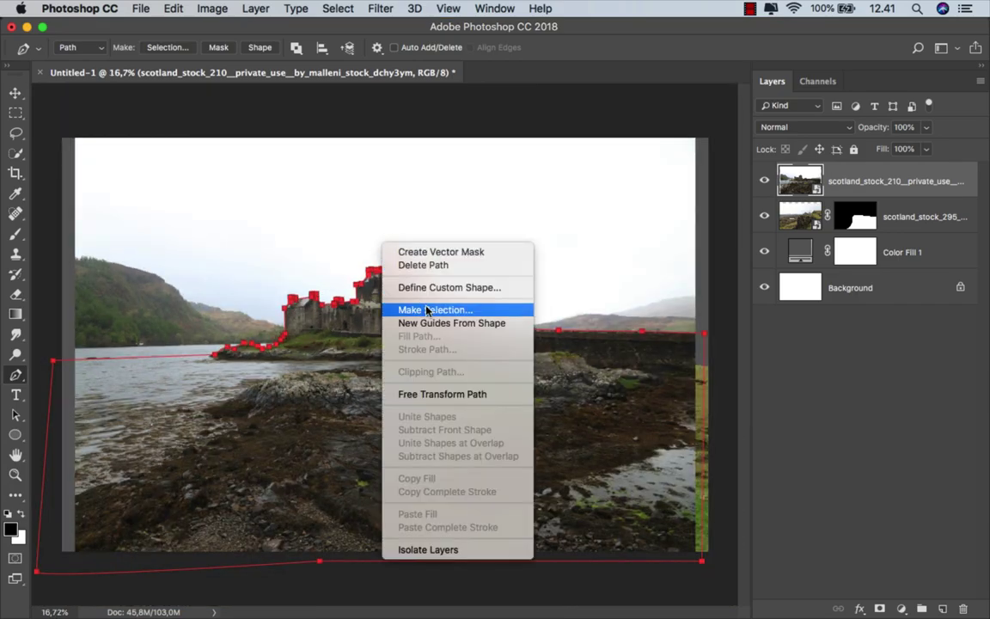
left_click(428, 310)
left_click(651, 271)
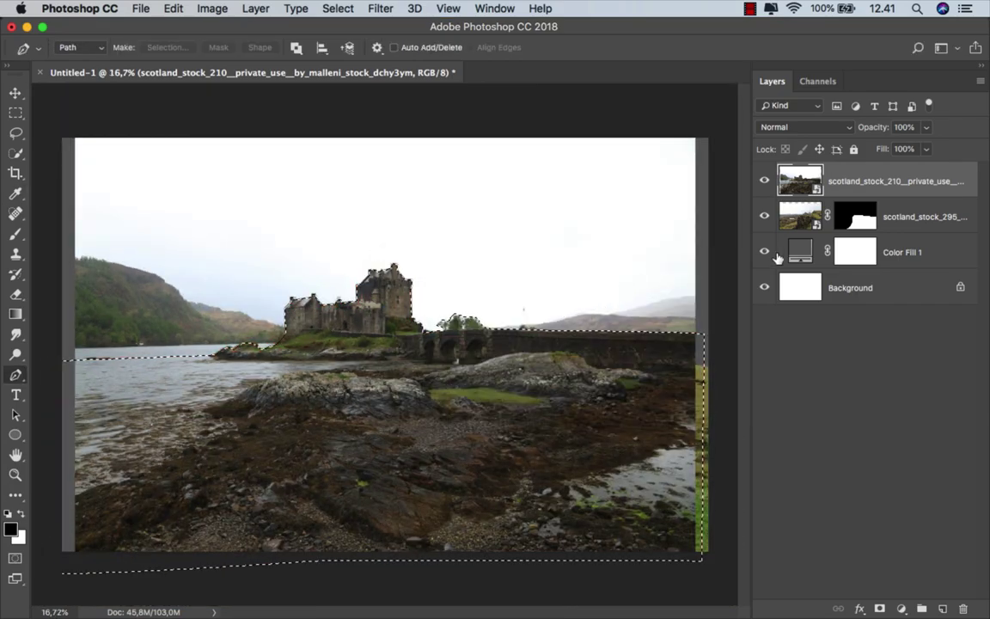
left_click(881, 608)
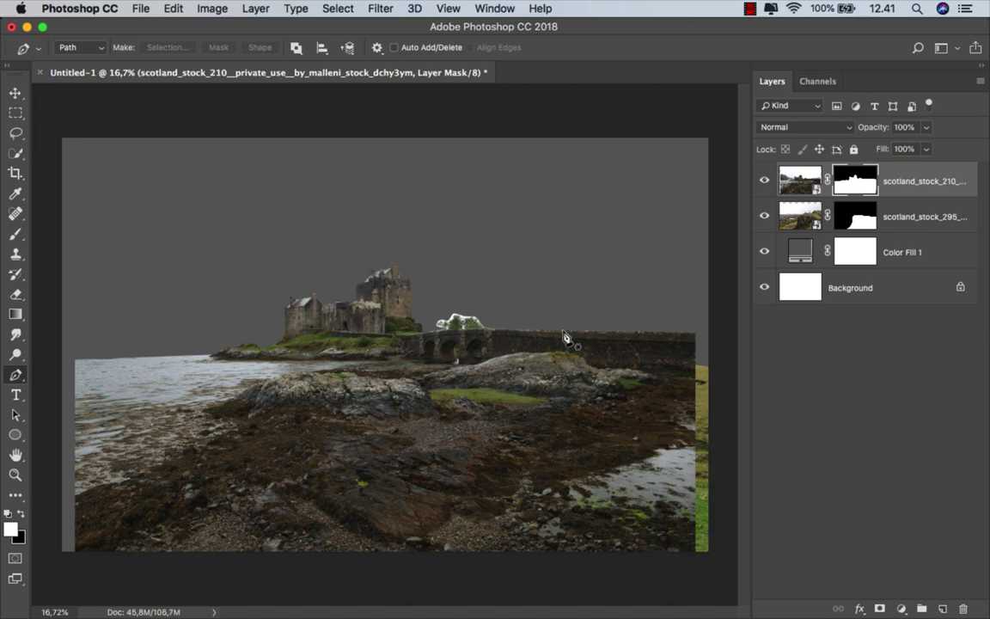
- Open Select and Mask on the castle mask and refine the edge around the trees by the bridge
right_click(855, 180)
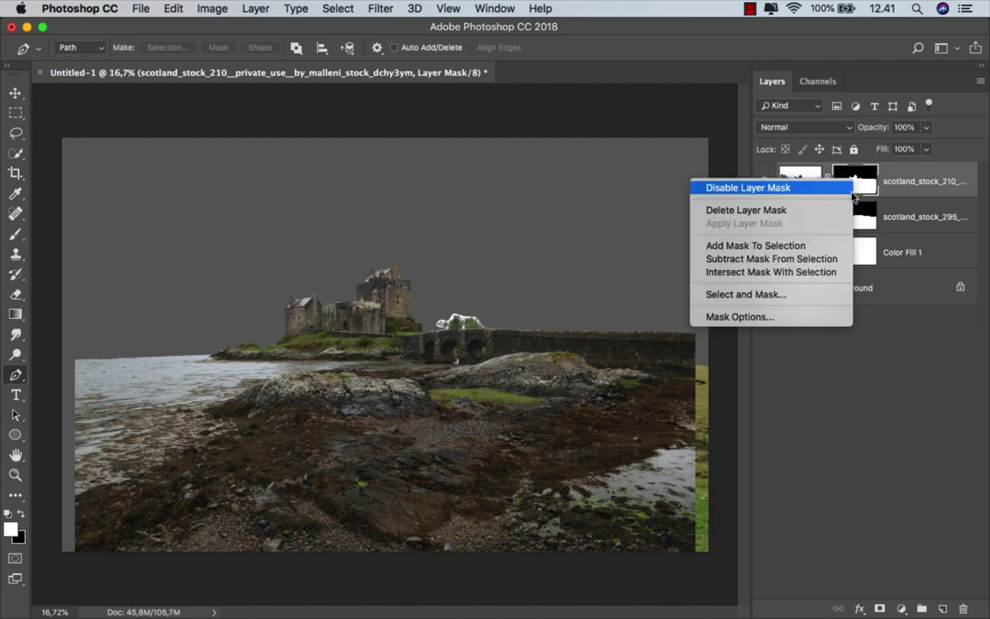
left_click(808, 294)
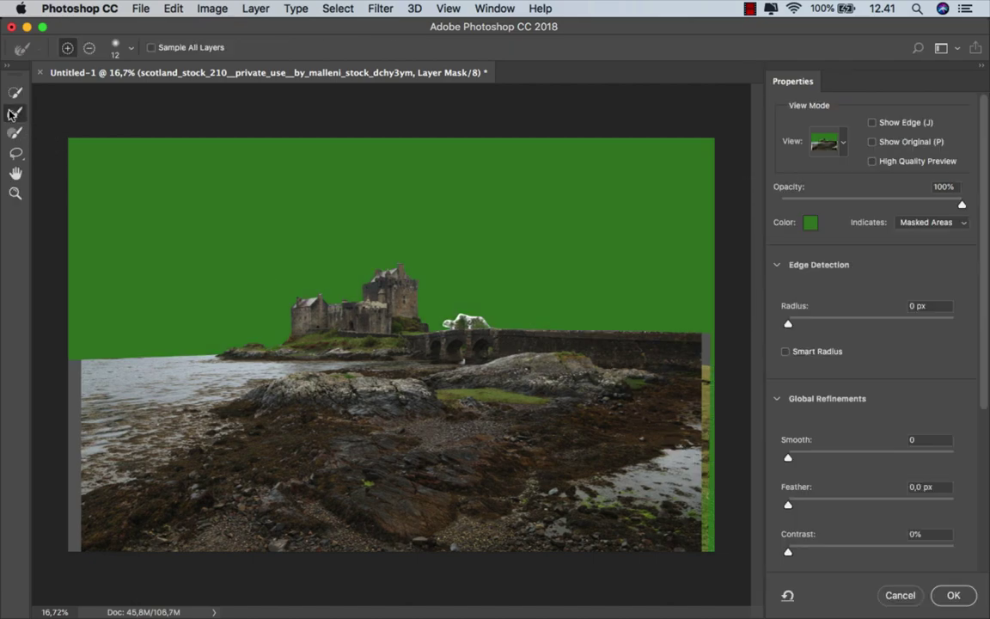
scroll(467, 318, "up", 1)
scroll(467, 318, "up", 4)
scroll(467, 318, "up", 5)
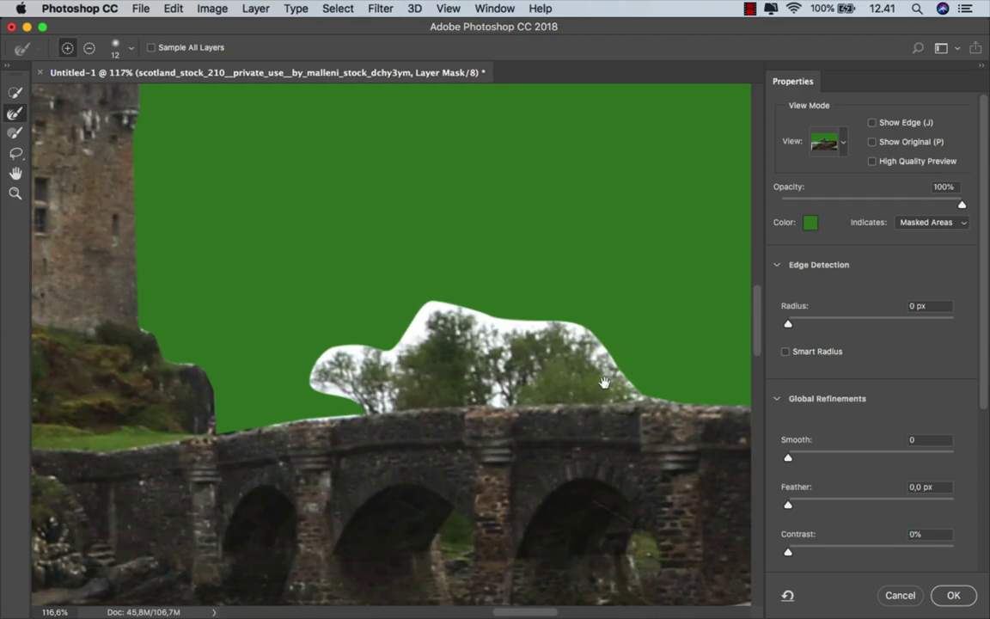
mouse_move(636, 383)
left_mouse_down()
mouse_move(555, 339)
mouse_move(304, 395)
mouse_move(463, 391)
left_mouse_up()
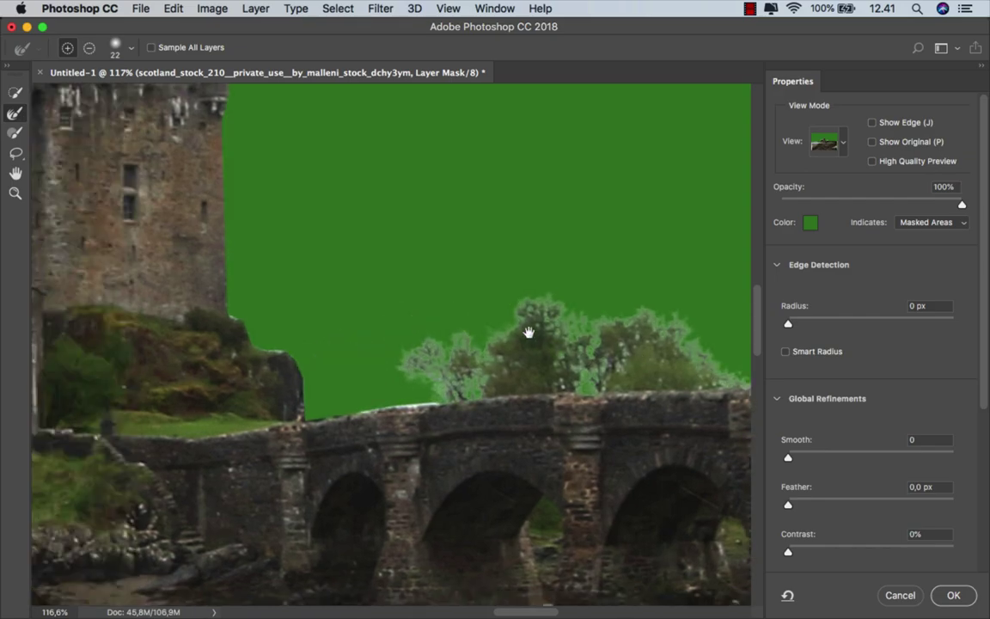
- Refine the castle mask edge along the roofline and roof slope
left_click_drag(496, 335, 752, 309)
left_click_drag(384, 304, 378, 304)
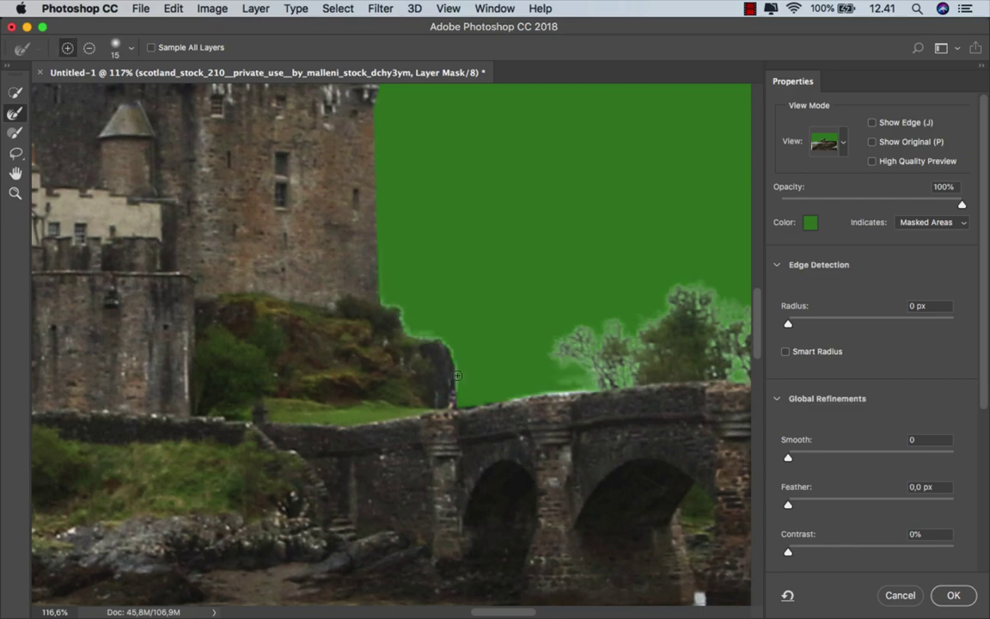
scroll(488, 335, "down", 5)
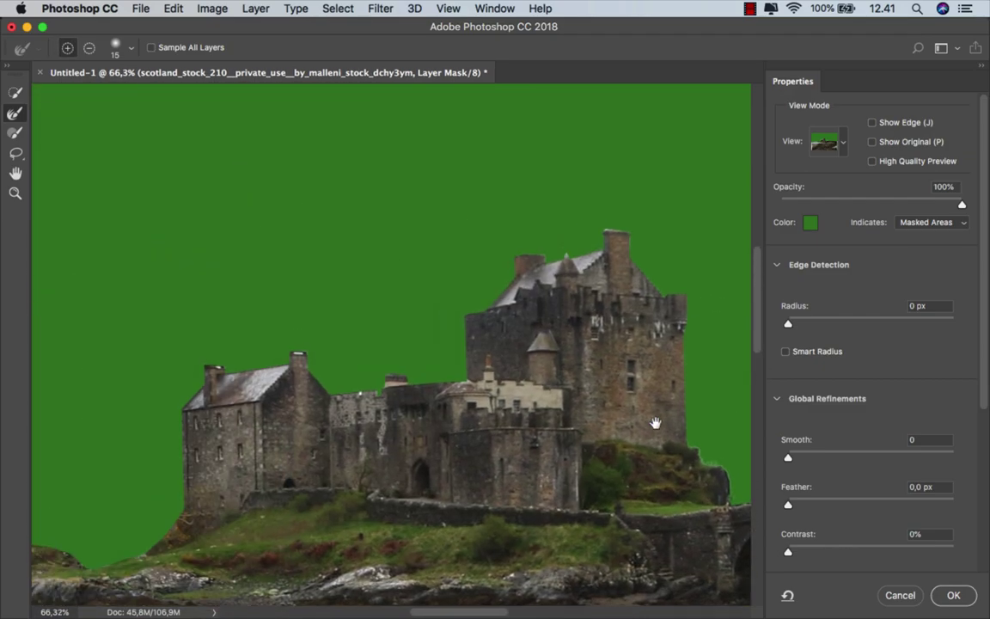
scroll(655, 420, "up", 5)
left_click_drag(191, 369, 390, 298)
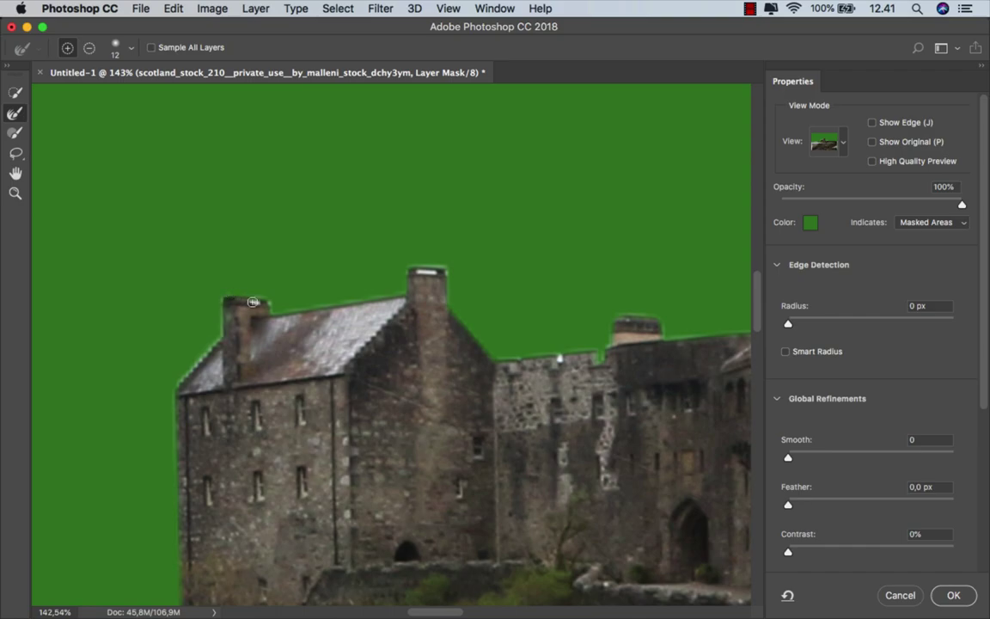
left_click_drag(490, 341, 562, 364)
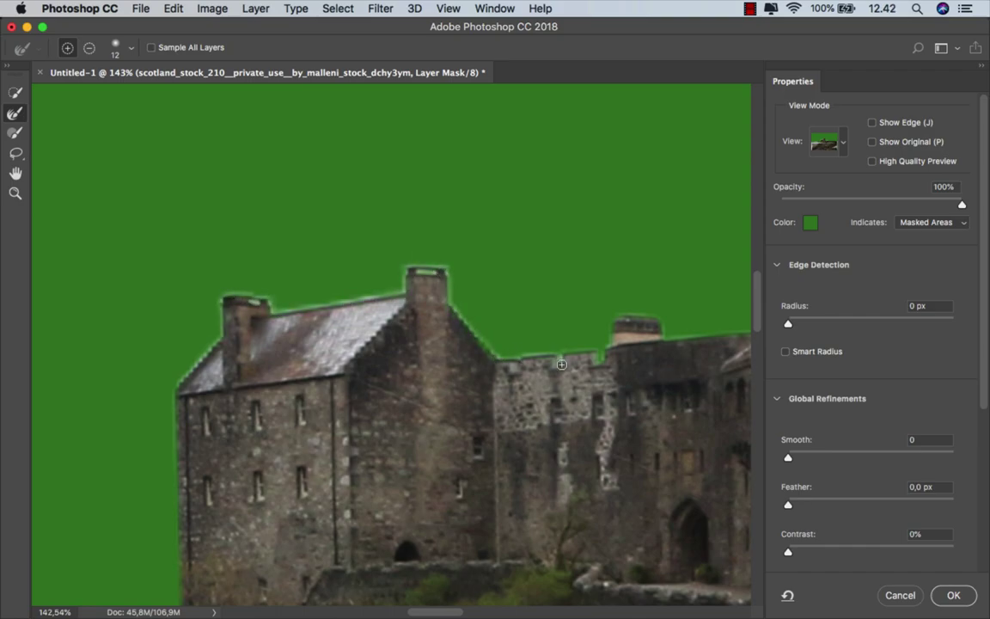
- Refine the mask edge along the upper roof slope by the chimney
scroll(663, 338, "right", 5)
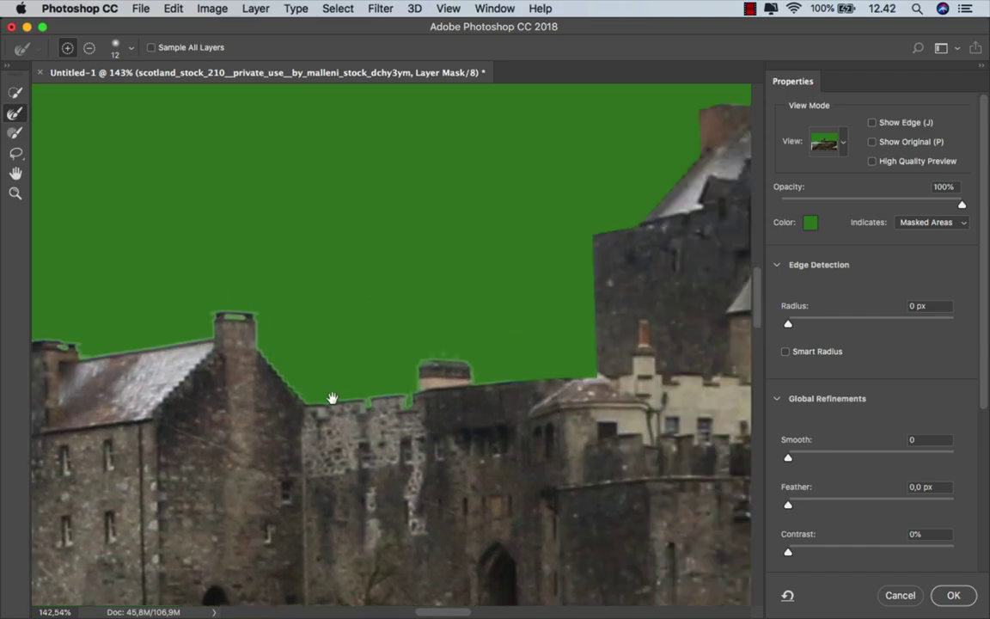
scroll(369, 343, "right", 5)
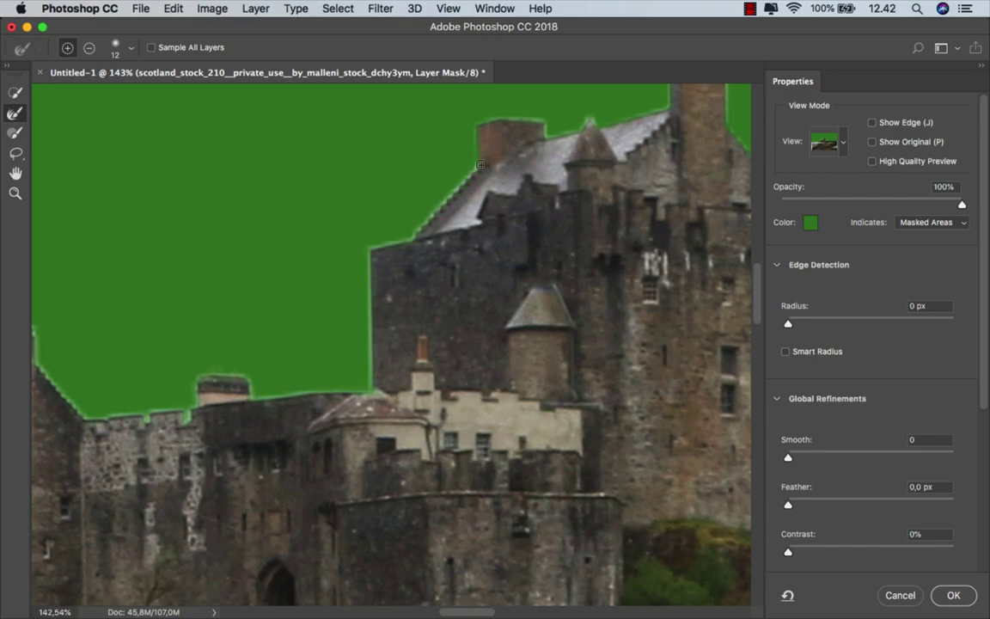
scroll(335, 258, "up", 5)
scroll(335, 258, "right", 5)
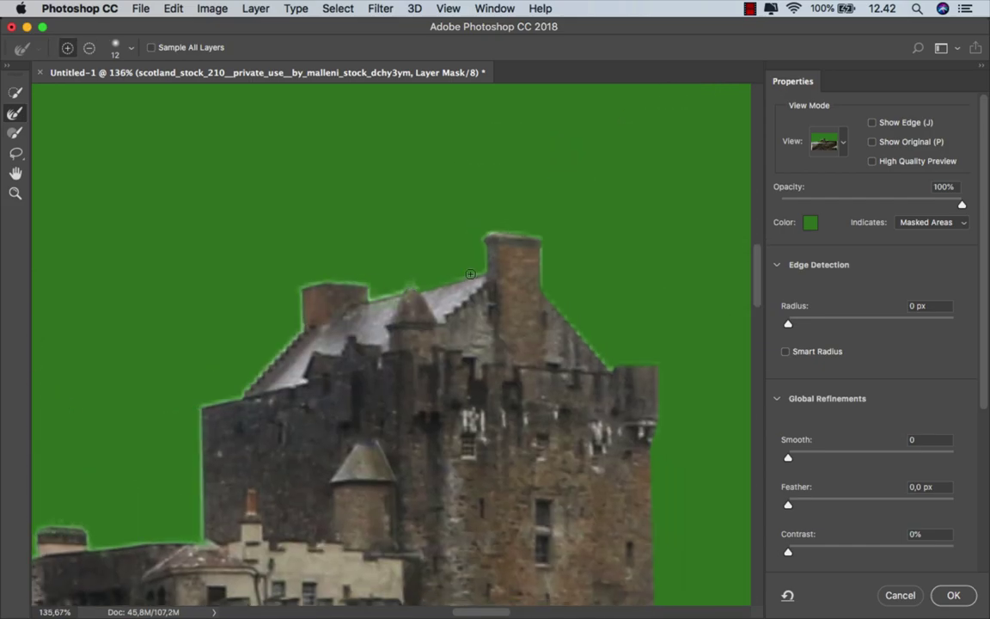
left_click_drag(470, 273, 510, 233)
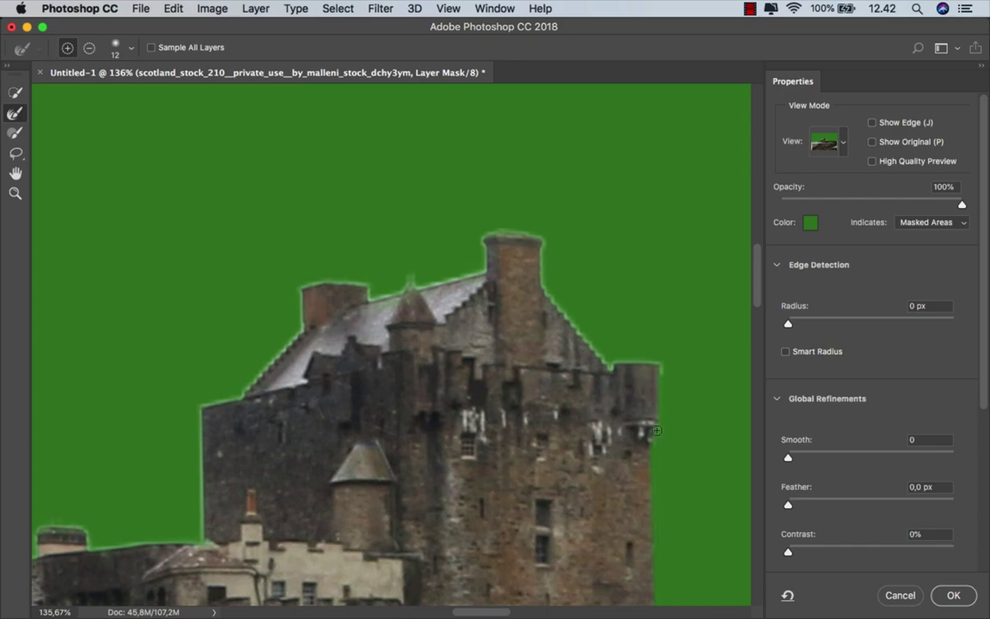
scroll(471, 307, "down", 5)
scroll(481, 387, "down", 3)
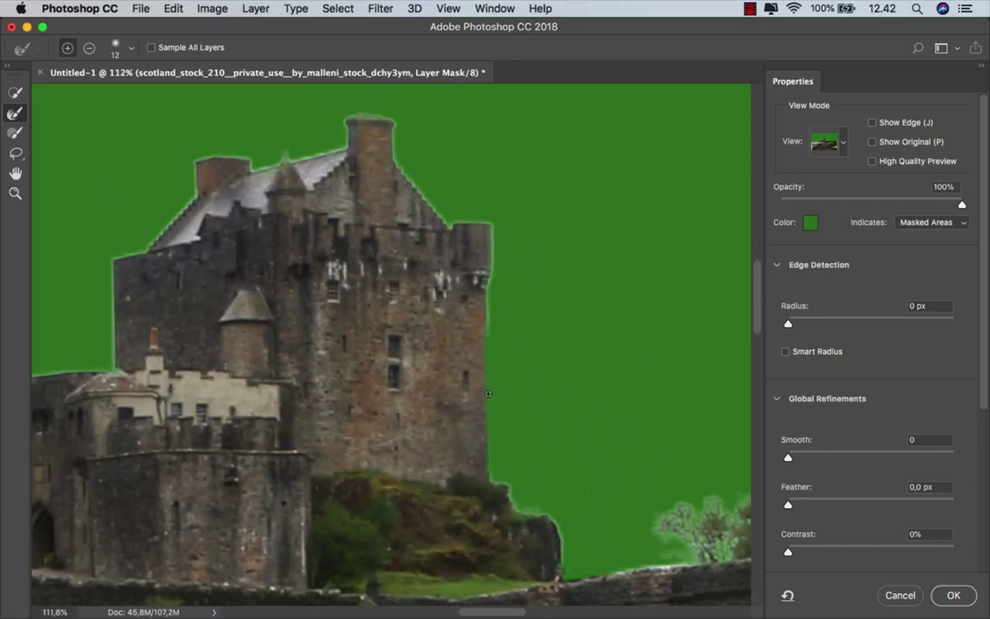
scroll(515, 429, "down", 5)
scroll(490, 368, "left", 5)
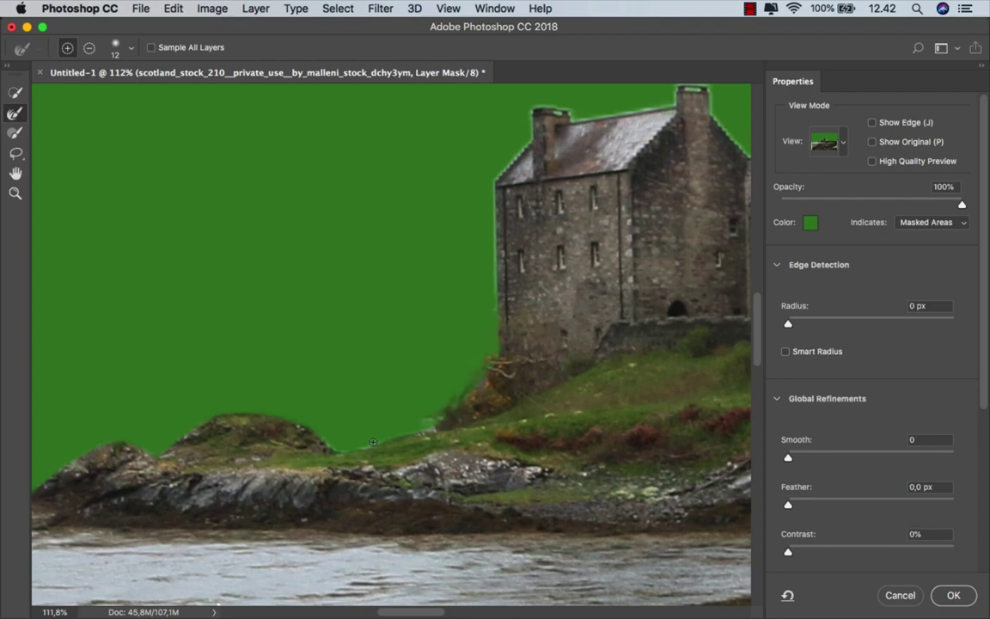
- Refine the left hilltop mask edge and switch the Refine Edge Brush to subtract mode
left_click_drag(286, 415, 144, 452)
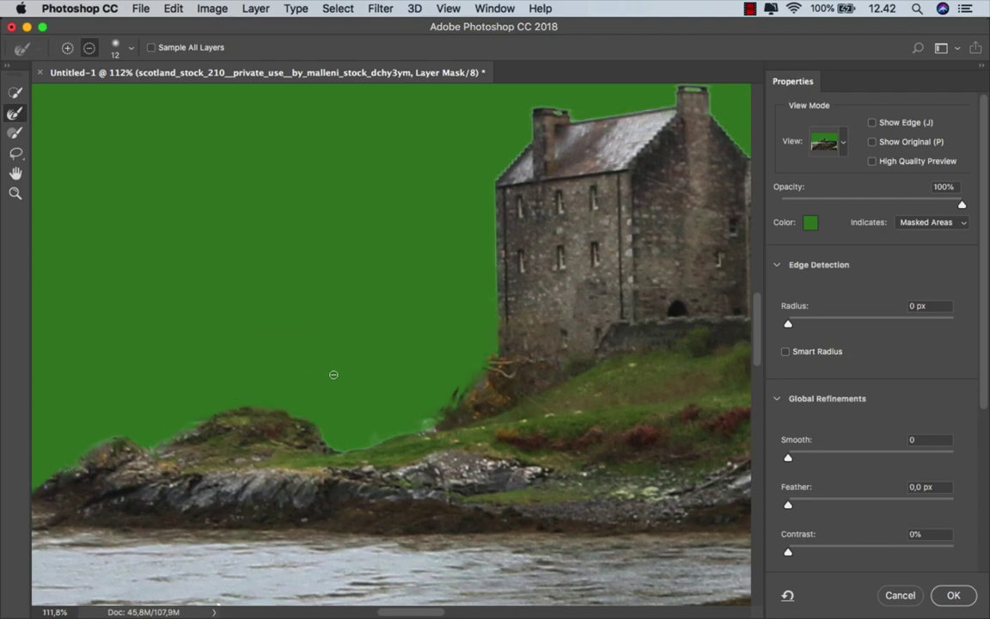
scroll(332, 376, "down", 1)
key("bracketright")
scroll(339, 344, "down", 5)
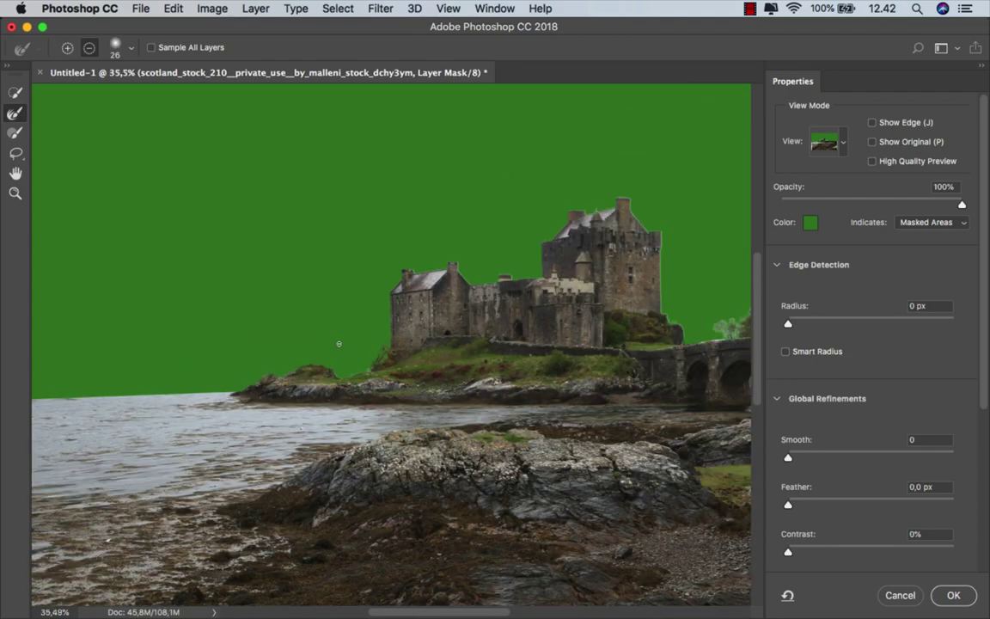
scroll(340, 344, "down", 2)
scroll(340, 344, "down", 1)
scroll(339, 344, "down", 1)
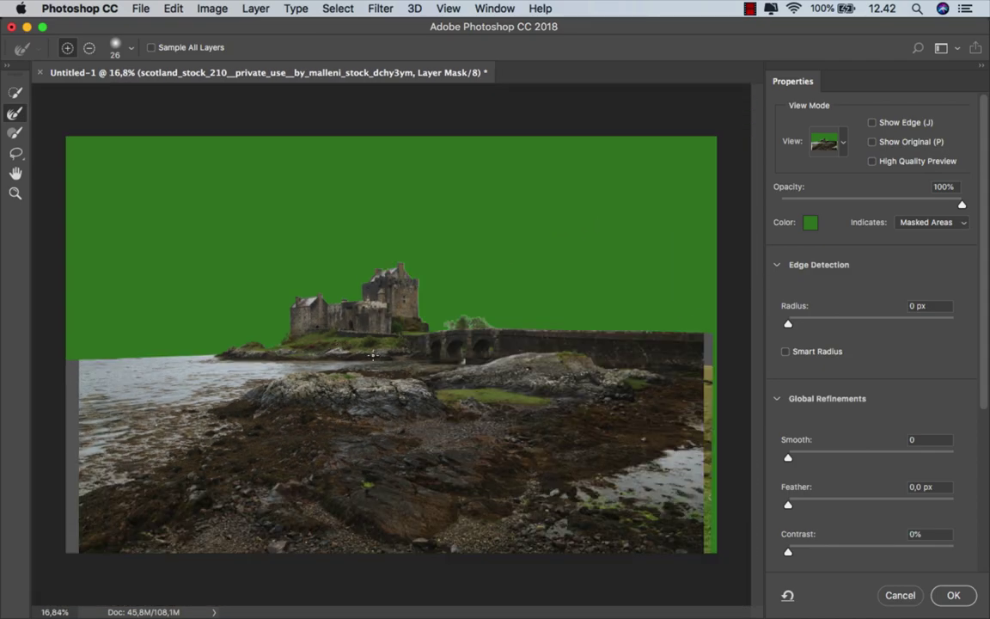
- Apply the refined mask, move the castle layer below the cliff and shift it left and down
left_click(952, 594)
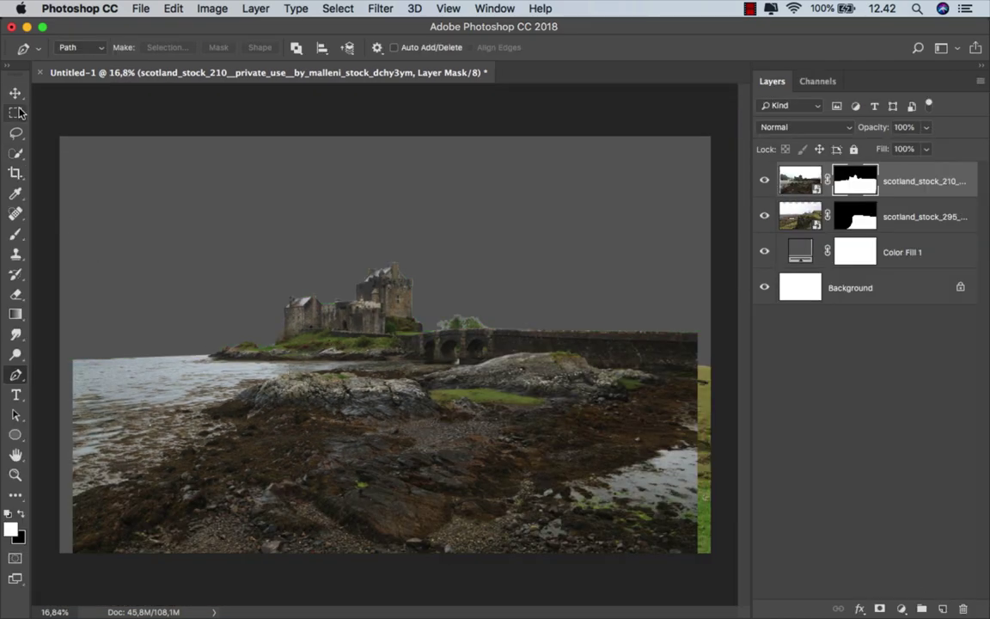
left_click_drag(916, 191, 894, 228)
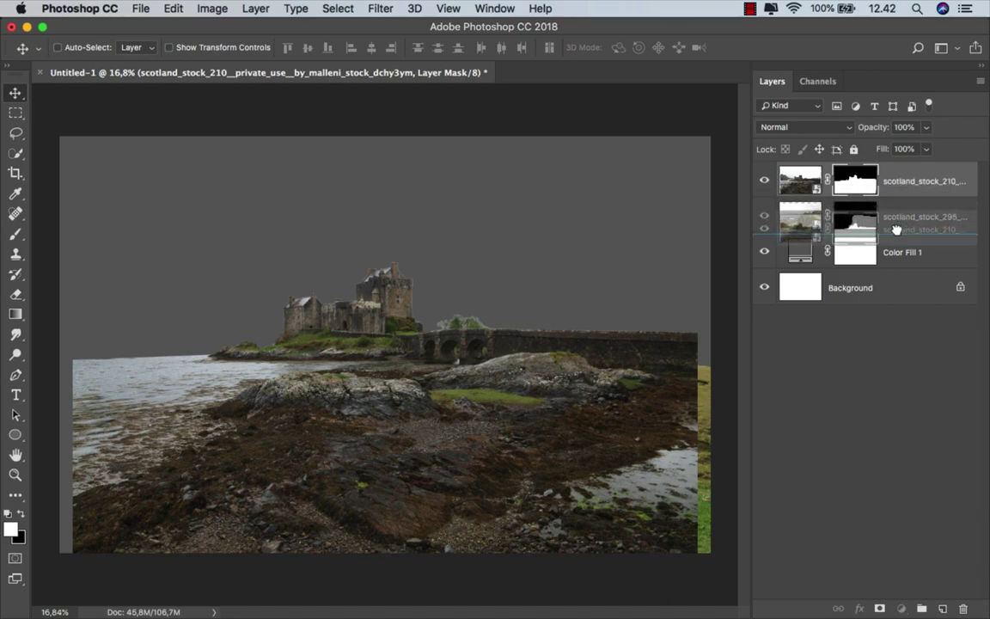
scroll(453, 353, "down", 1)
left_click_drag(453, 354, 301, 417)
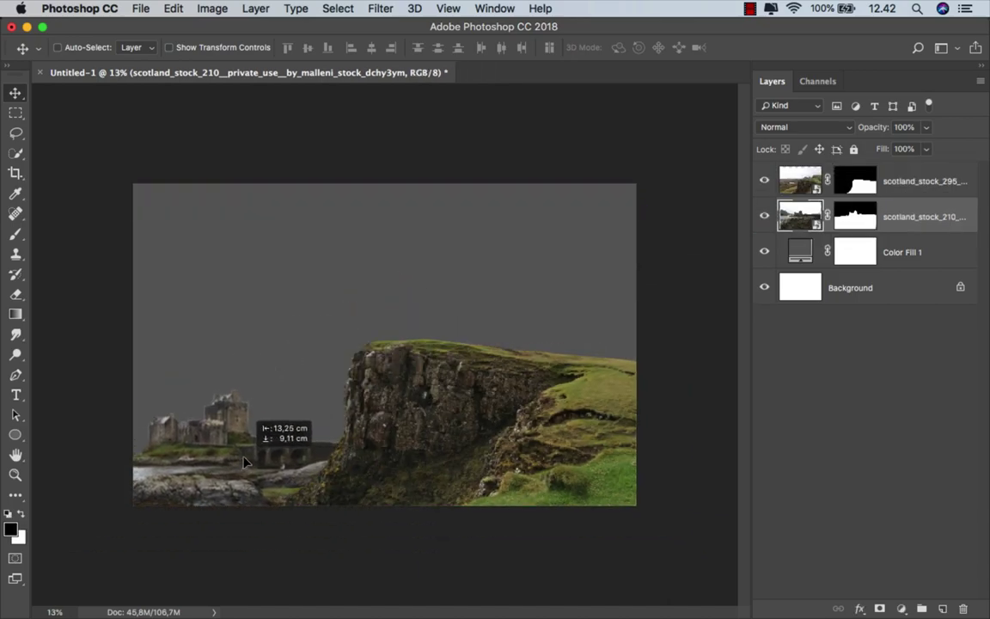
left_click_drag(248, 459, 244, 455)
- Nudge the castle 10 px left and scale it to about 104%
key("super+t")
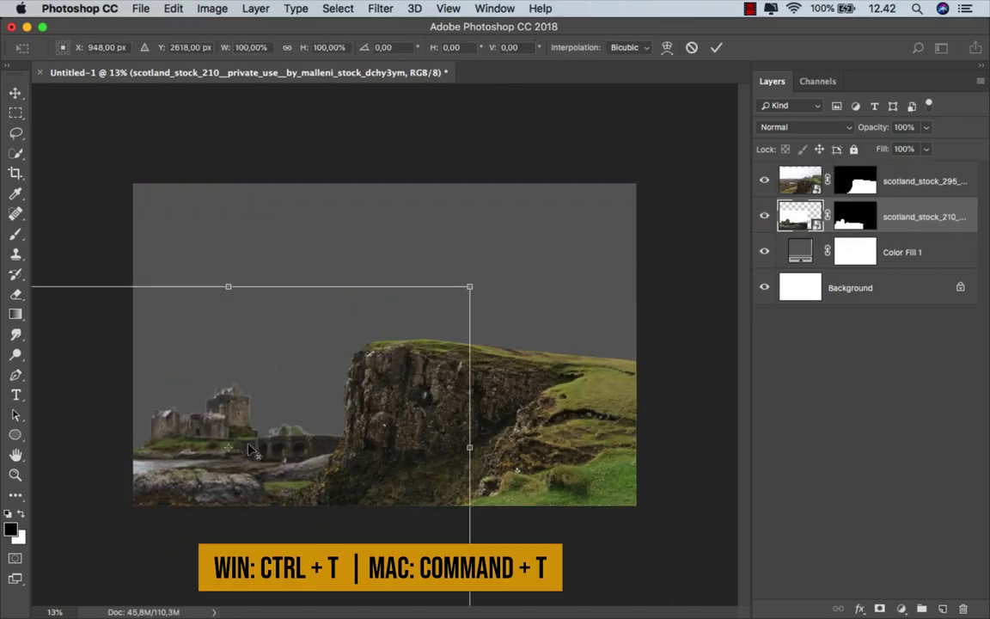
key("super+0")
key("shift+Left")
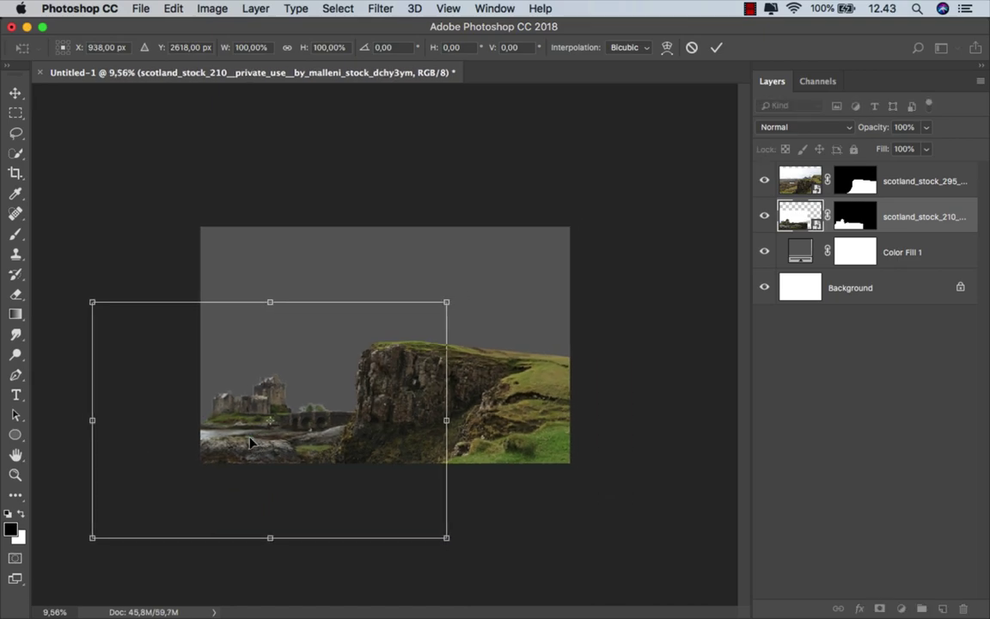
left_click_drag(448, 304, 459, 294)
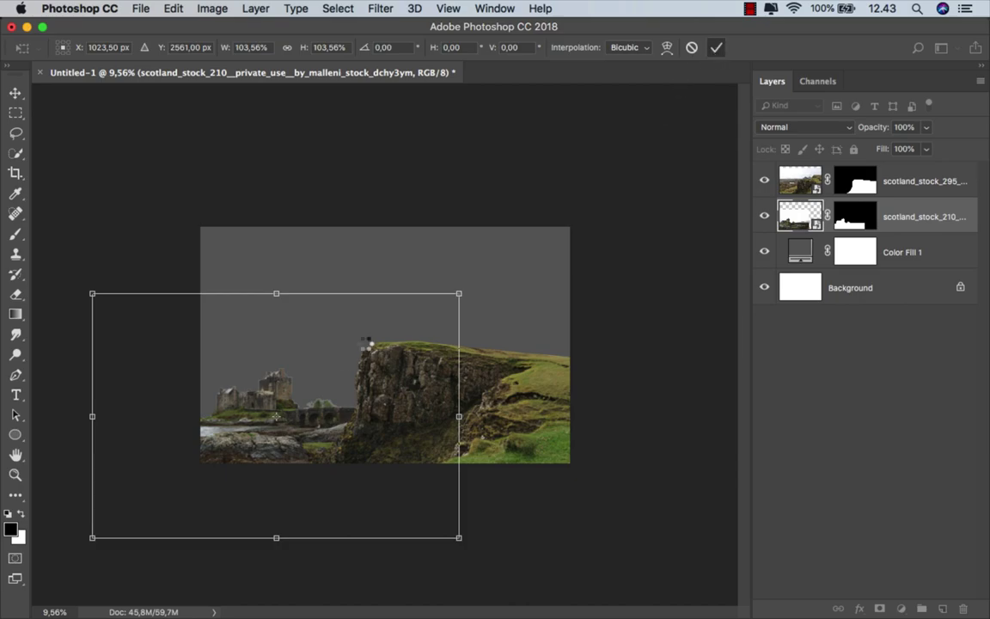
key("Return")
scroll(250, 434, "up", 2)
scroll(241, 434, "up", 2)
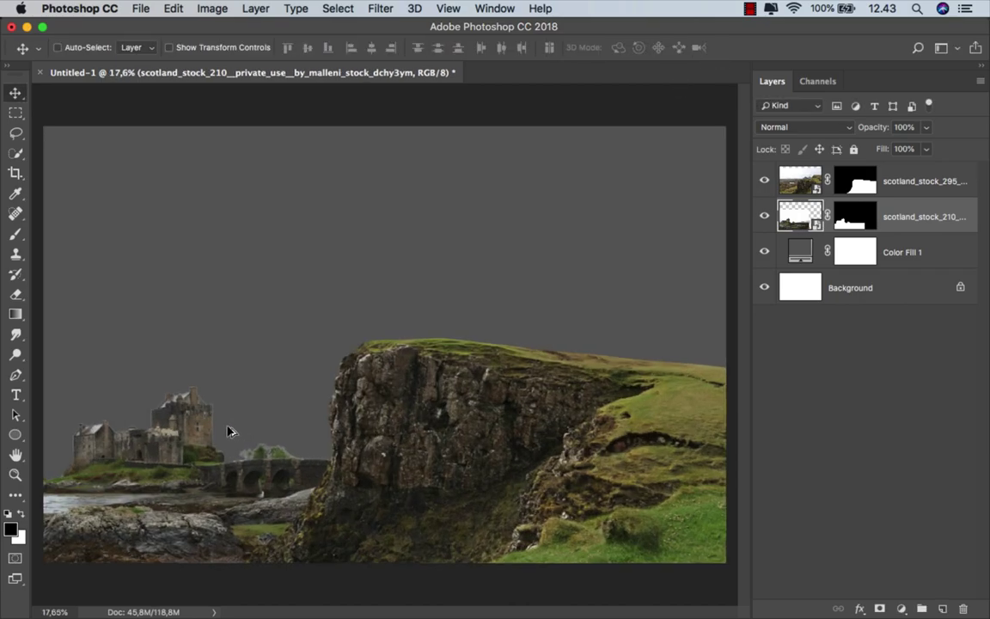
scroll(231, 431, "down", 2)
scroll(219, 427, "up", 1)
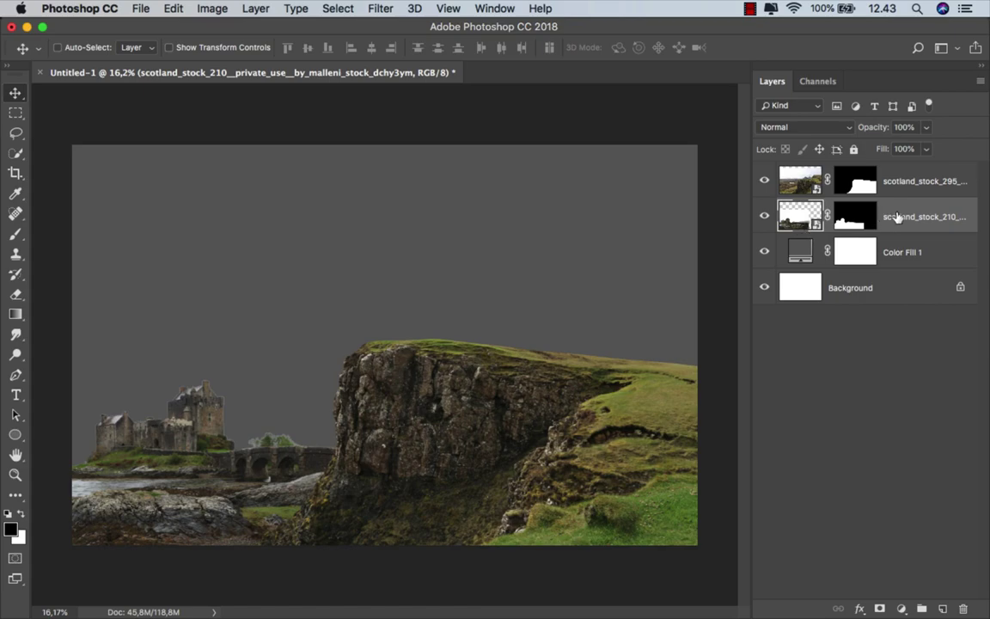
left_click(921, 186)
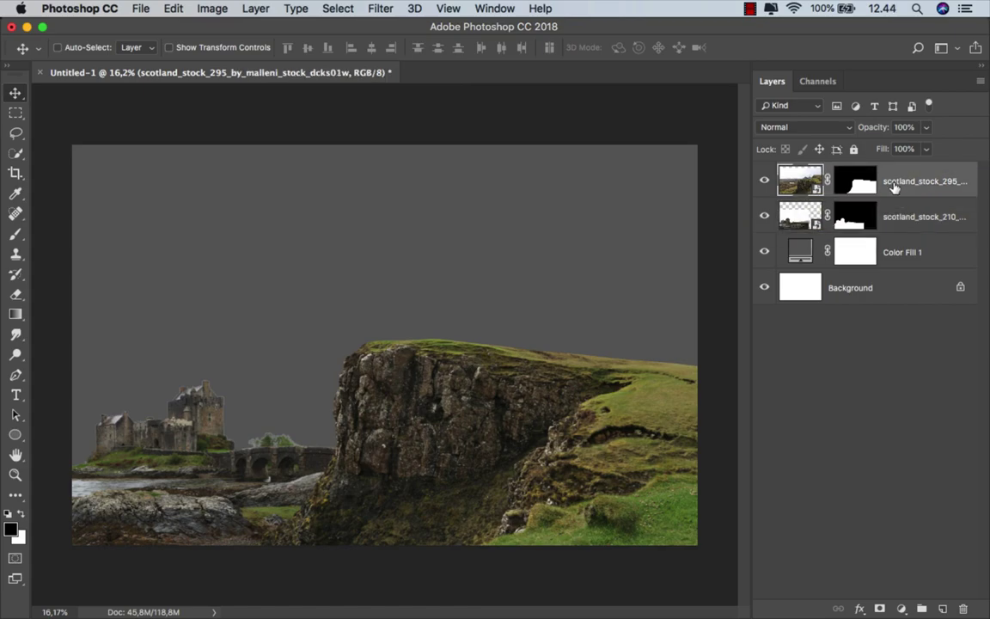
- Place the sunset photo onto the canvas, stretched to the full canvas width
left_click(343, 581)
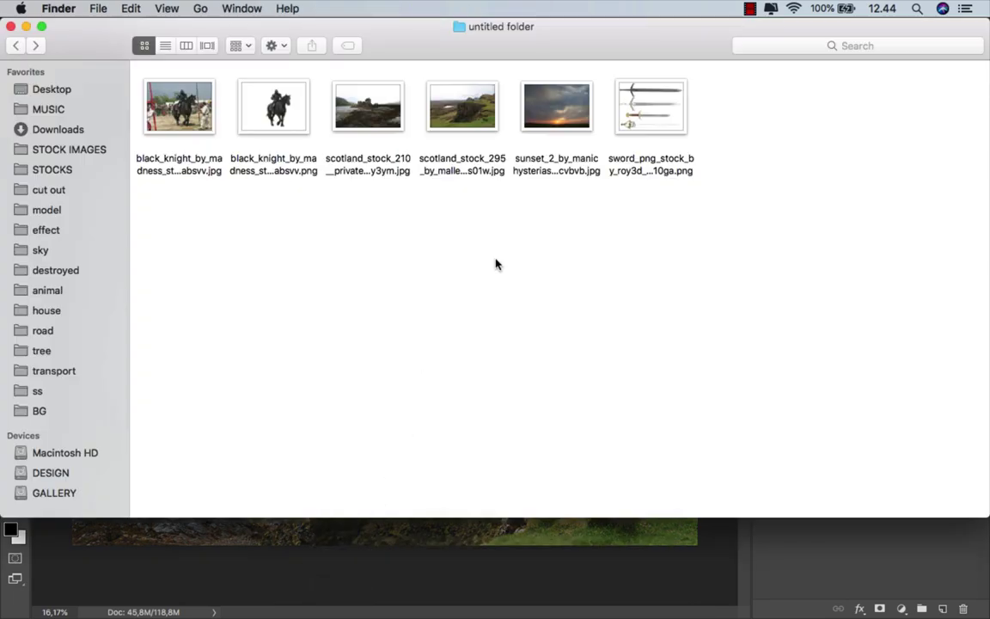
left_click(555, 148)
left_click_drag(554, 148, 413, 302)
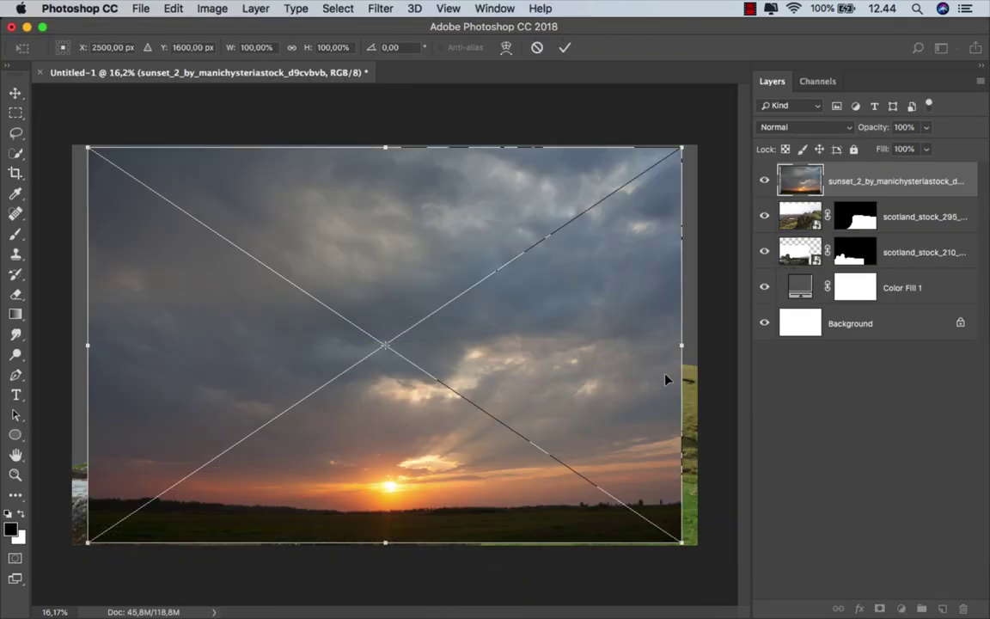
left_click_drag(684, 346, 697, 347)
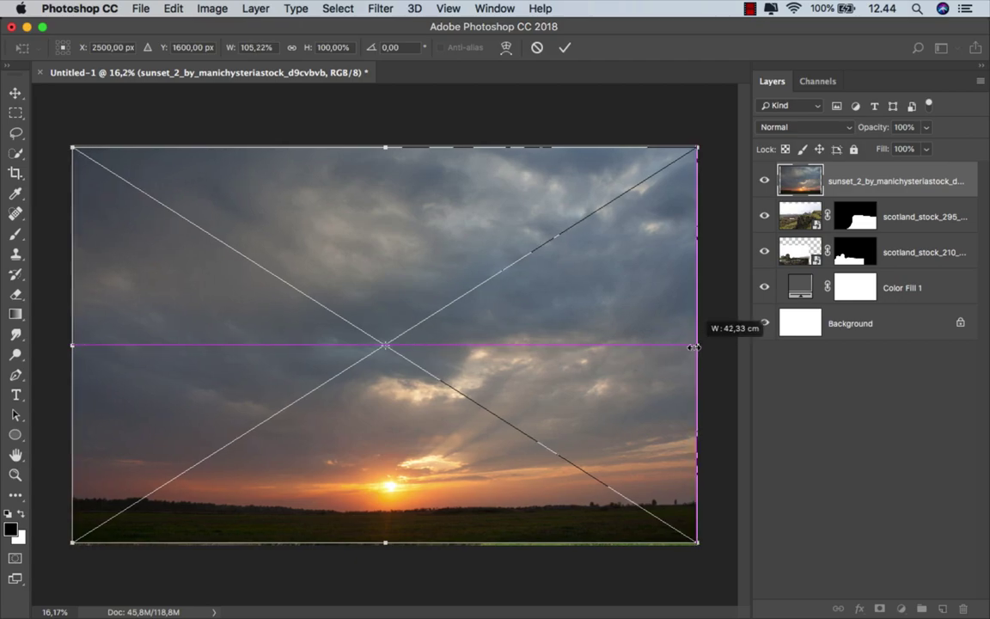
left_click(564, 48)
- Move the sunset layer below both scotland layers and shorten it to 91.67% height
left_click_drag(893, 180, 894, 270)
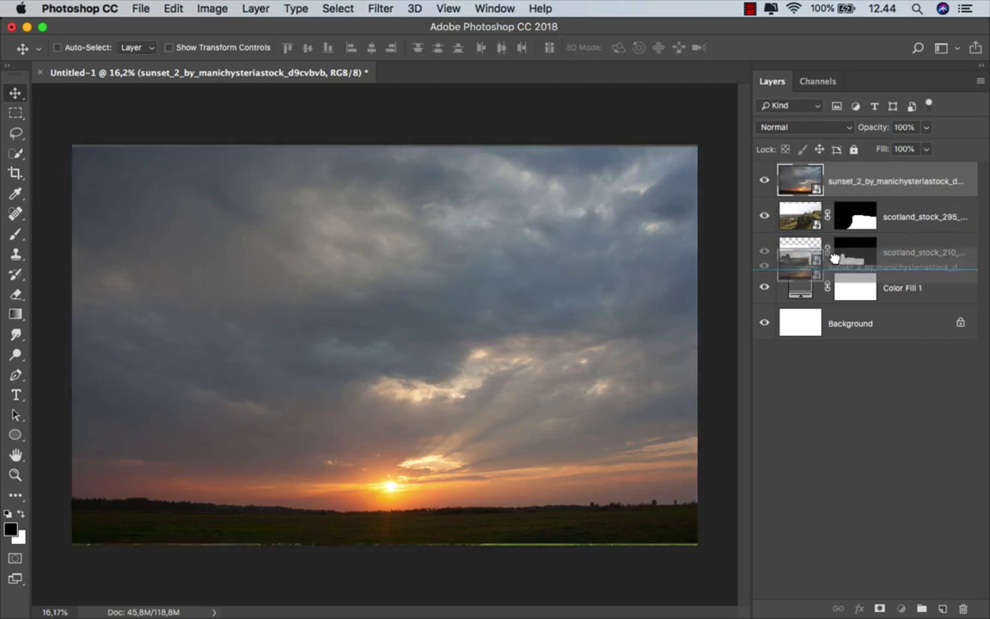
key("super+t")
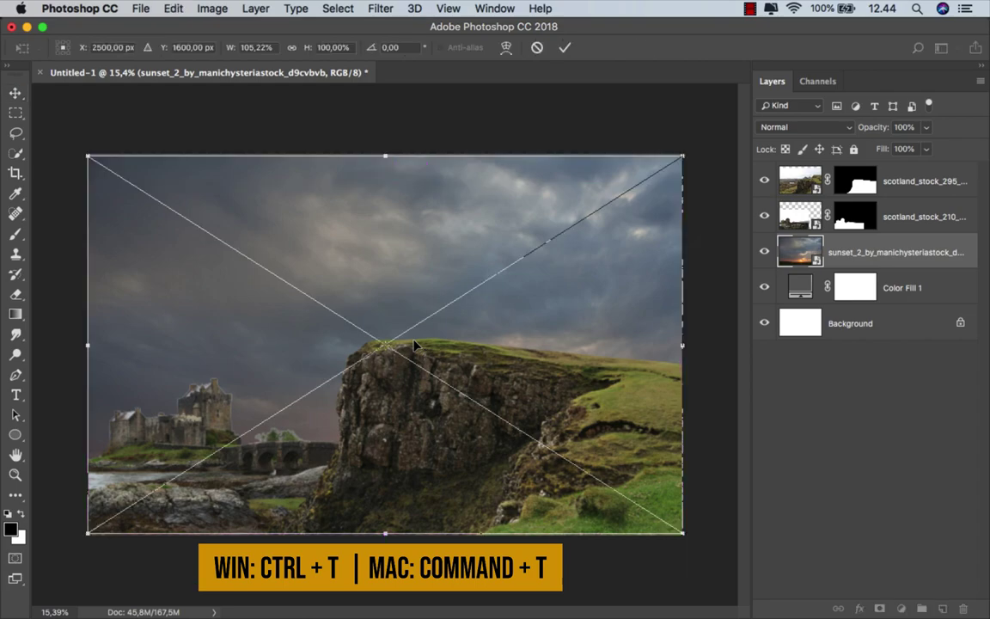
left_click_drag(383, 527, 385, 501)
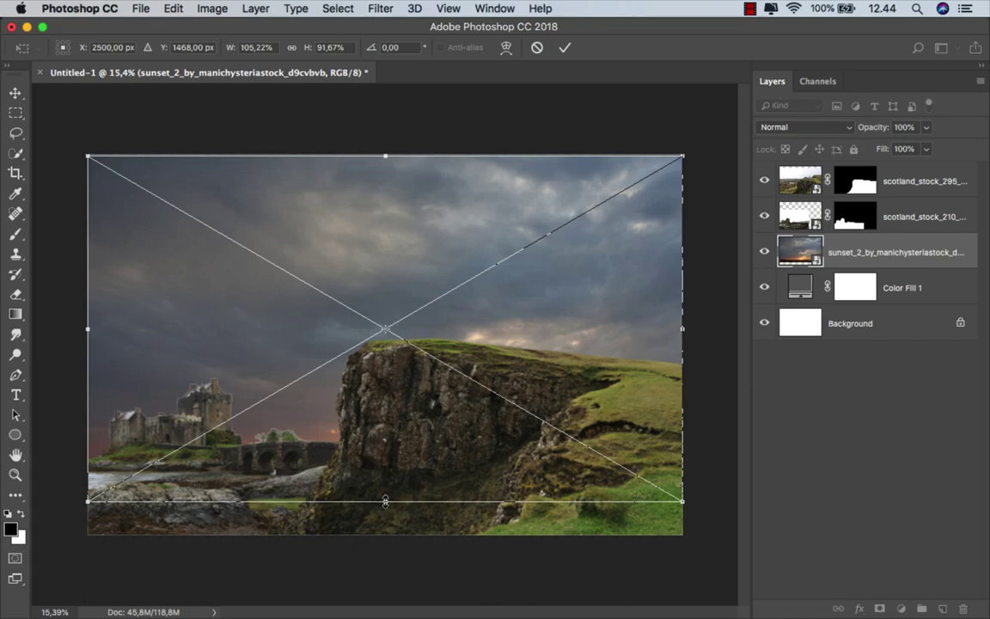
left_click(565, 49)
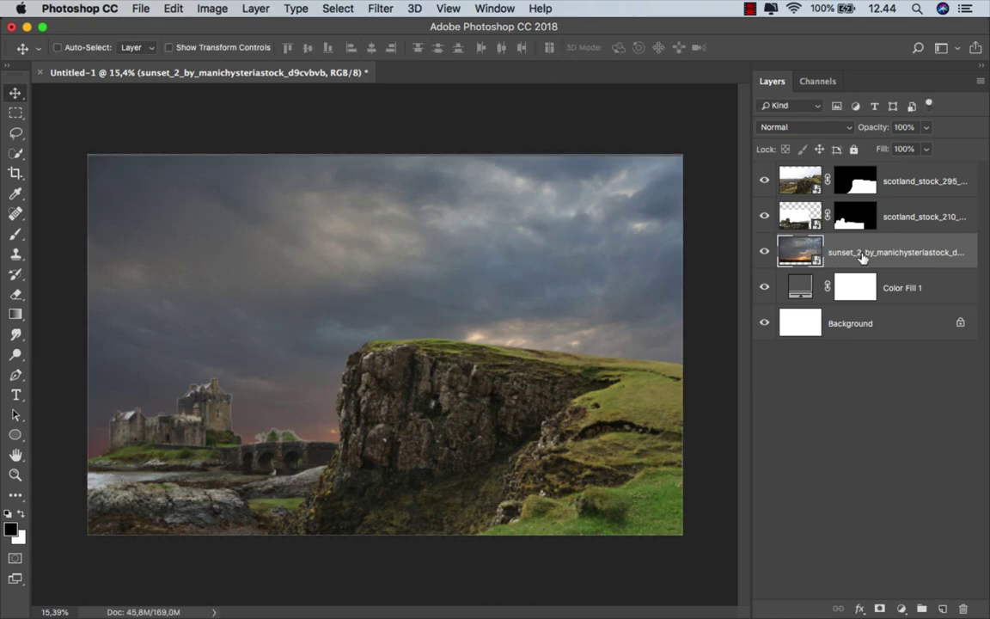
- Add a Hue/Saturation adjustment clipped to the sunset sky with Saturation at -50
left_click(901, 609)
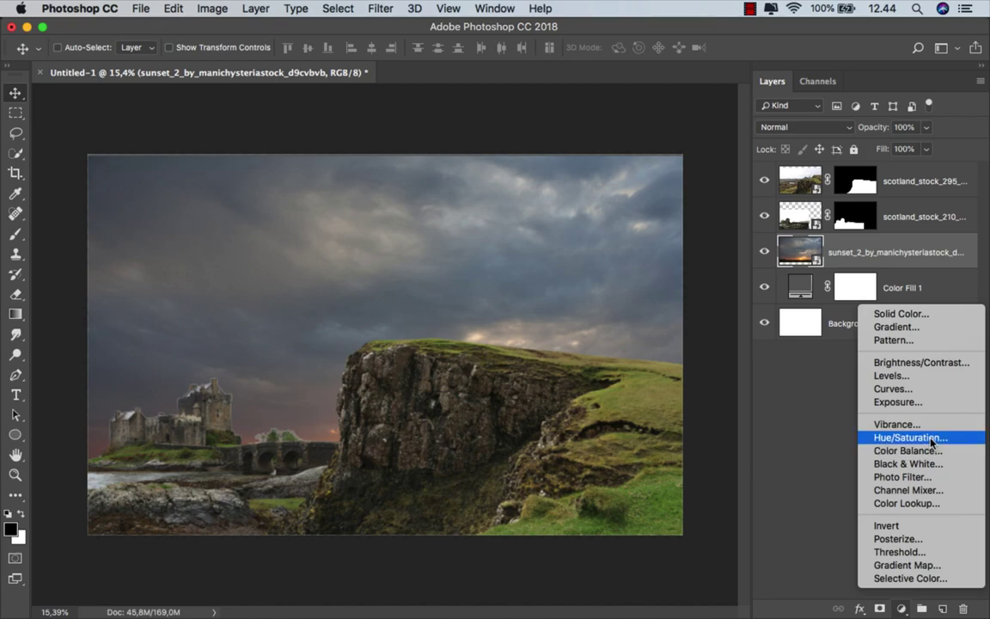
left_click(886, 437)
left_click(639, 535)
left_click_drag(664, 437, 647, 435)
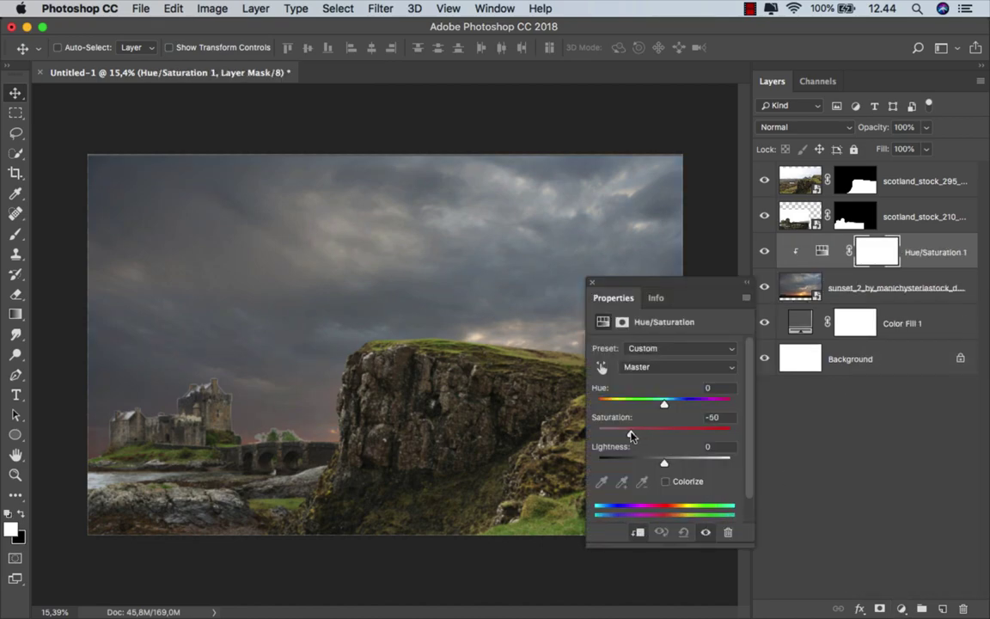
left_click(591, 283)
scroll(515, 344, "up", 1)
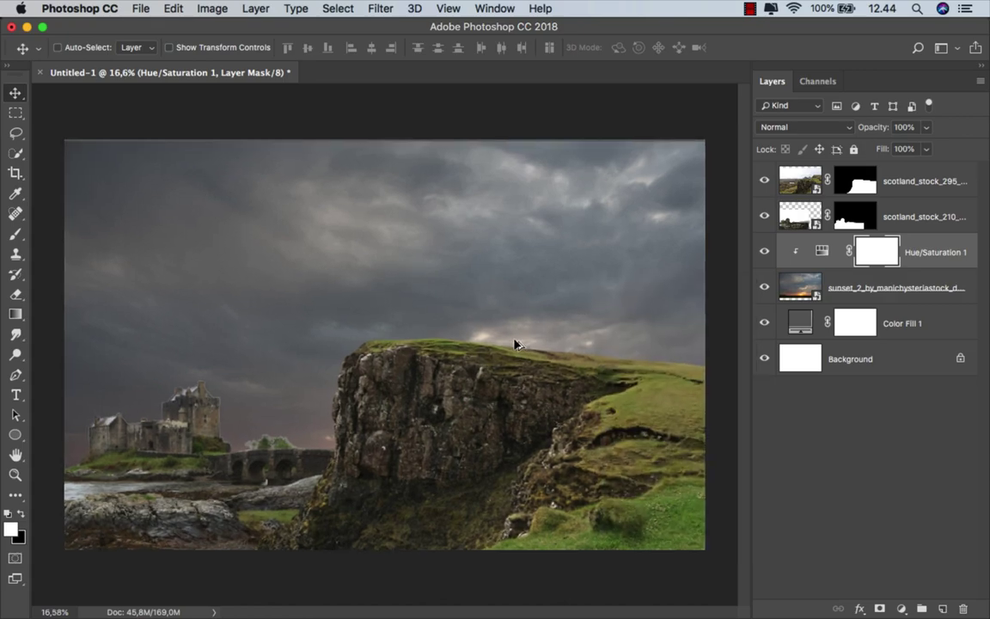
left_click(822, 250)
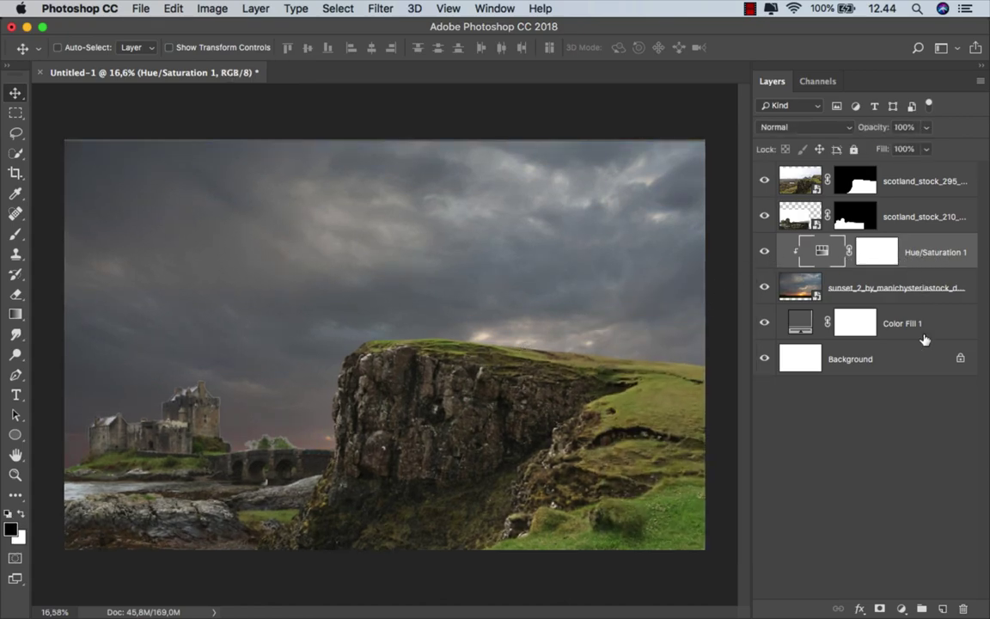
- Add a new Layer 1 clipped to the sunset sky
left_click(943, 609)
right_click(859, 250)
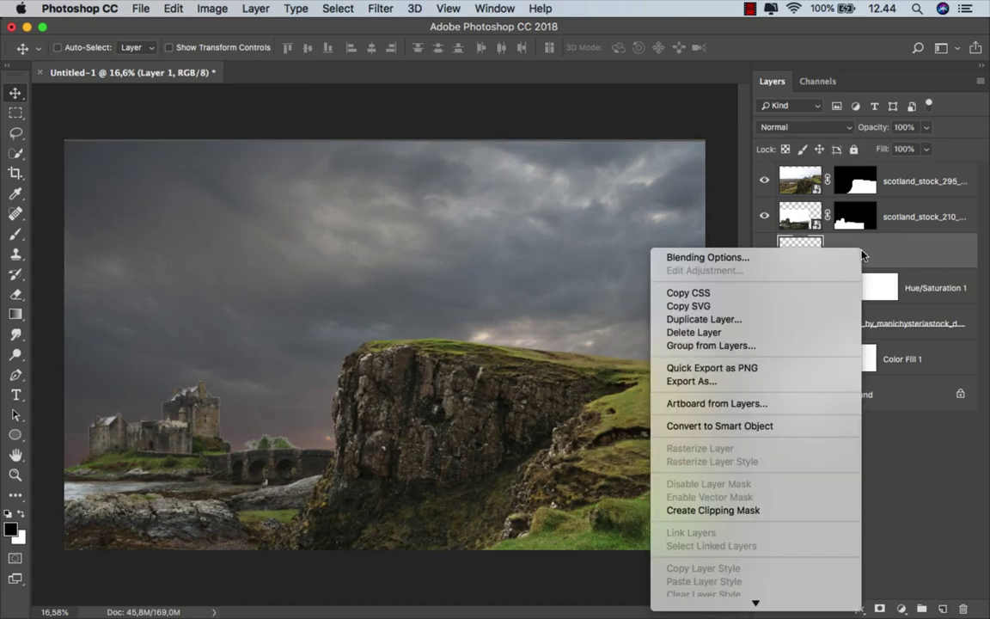
left_click(740, 513)
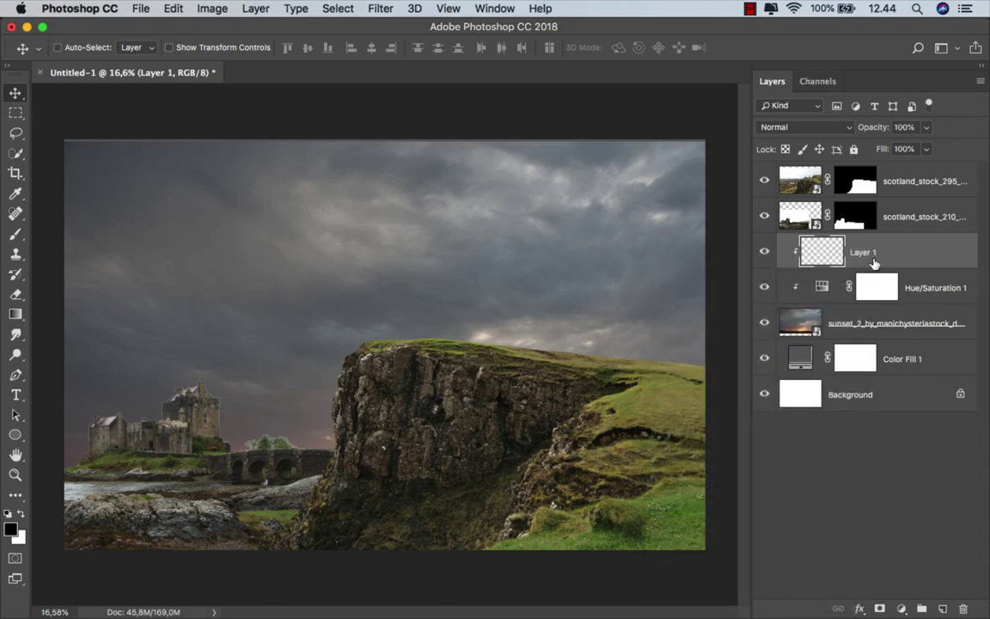
- Draw a top-down black linear gradient on Layer 1 and set its opacity to 30%
left_click(14, 313)
left_click(61, 311)
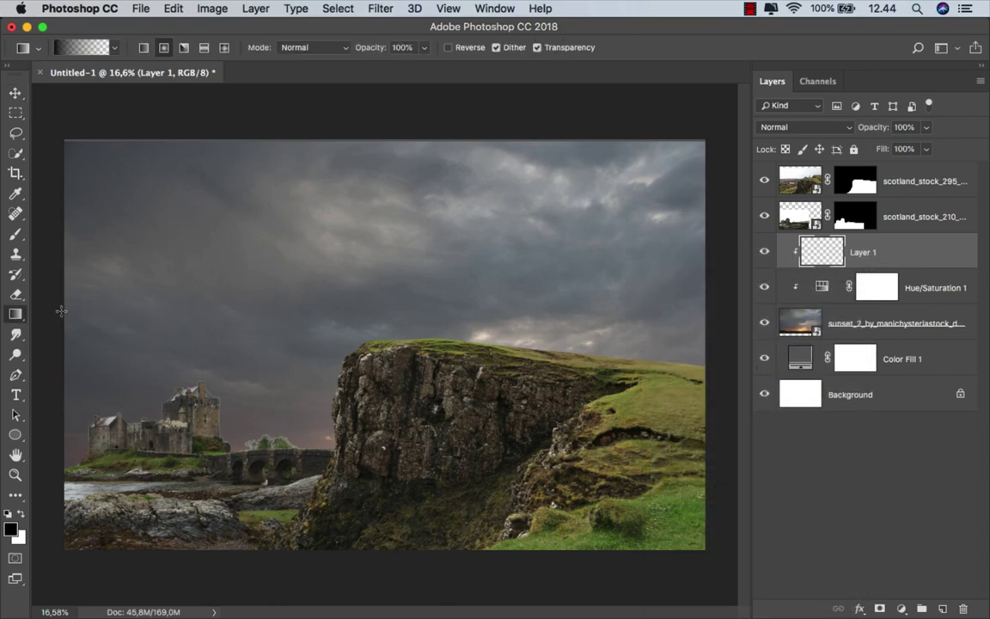
left_click(143, 48)
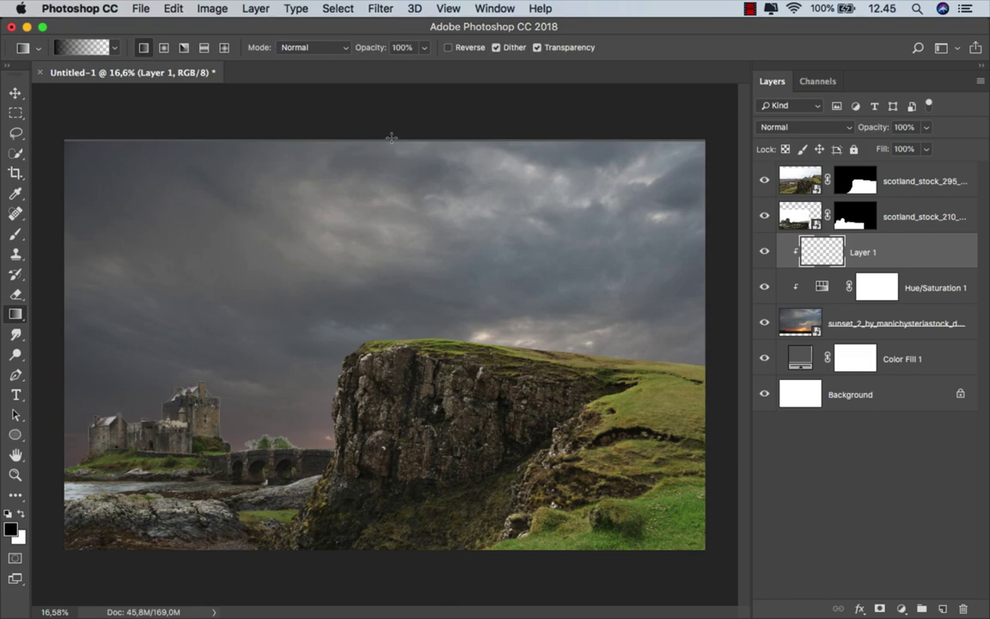
left_click_drag(391, 138, 387, 518)
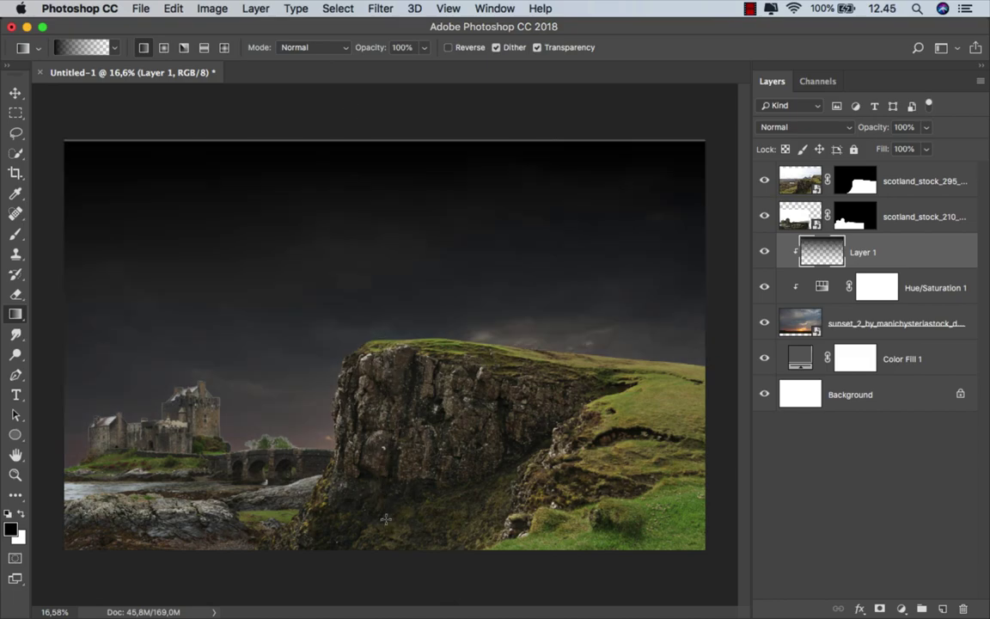
left_click(927, 127)
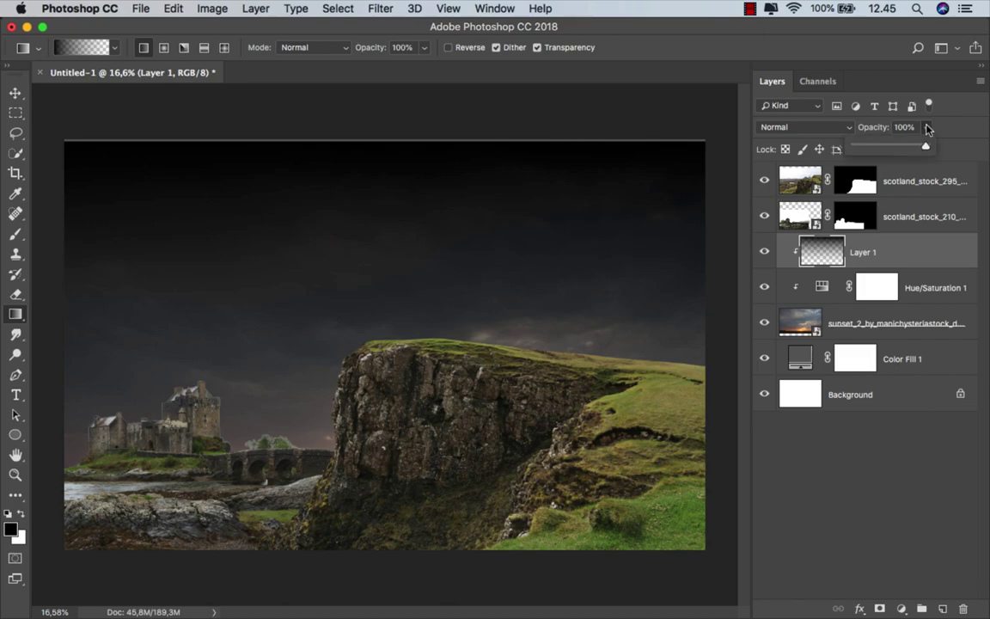
left_click_drag(896, 156, 879, 156)
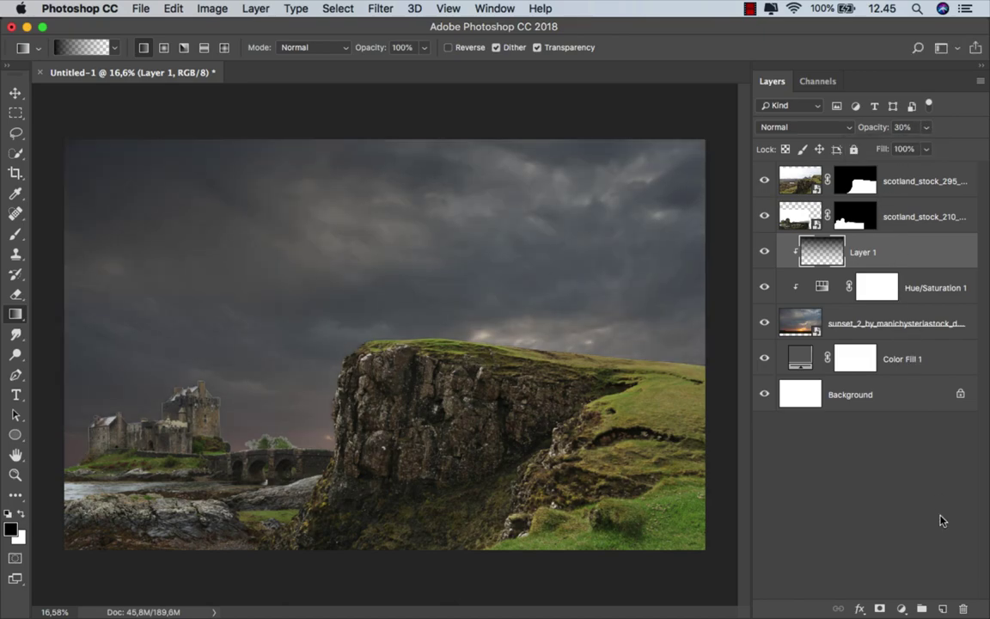
- Add a new clipped Layer 2 and set the foreground colour to warm tan #c29560
left_click(942, 608)
right_click(864, 255)
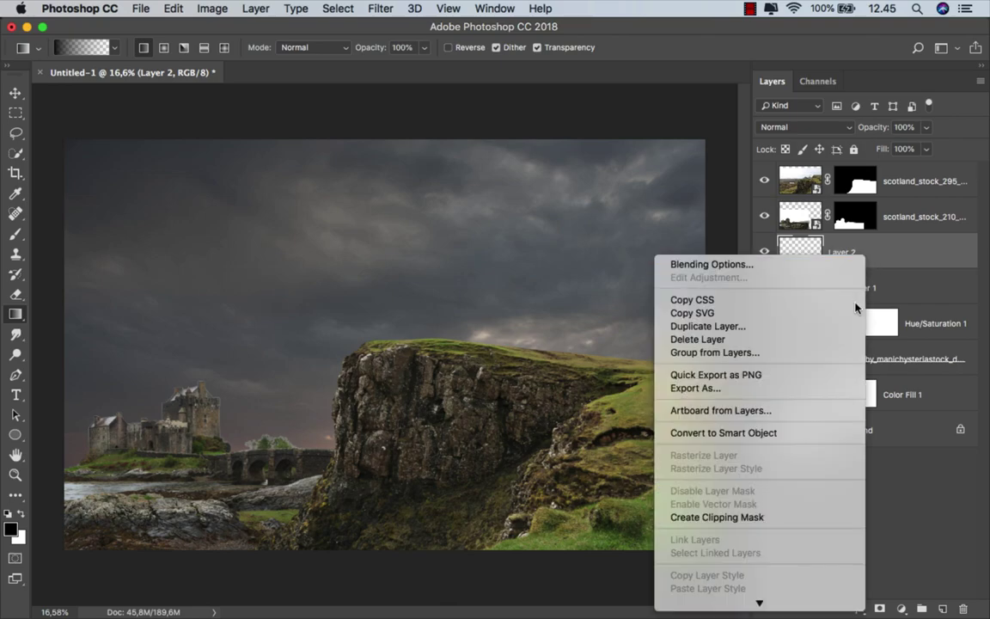
left_click(784, 517)
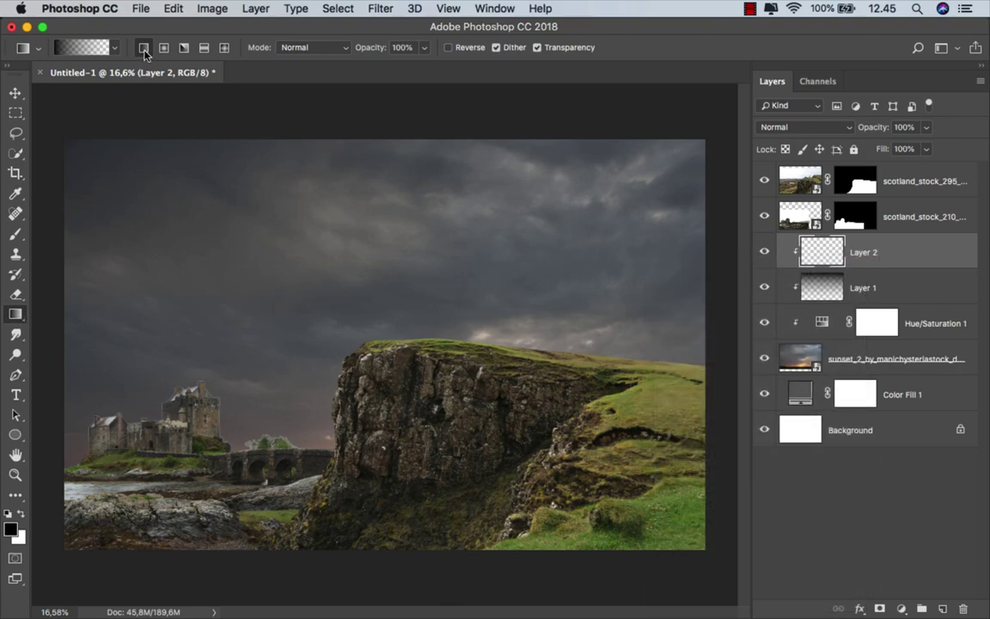
left_click(12, 529)
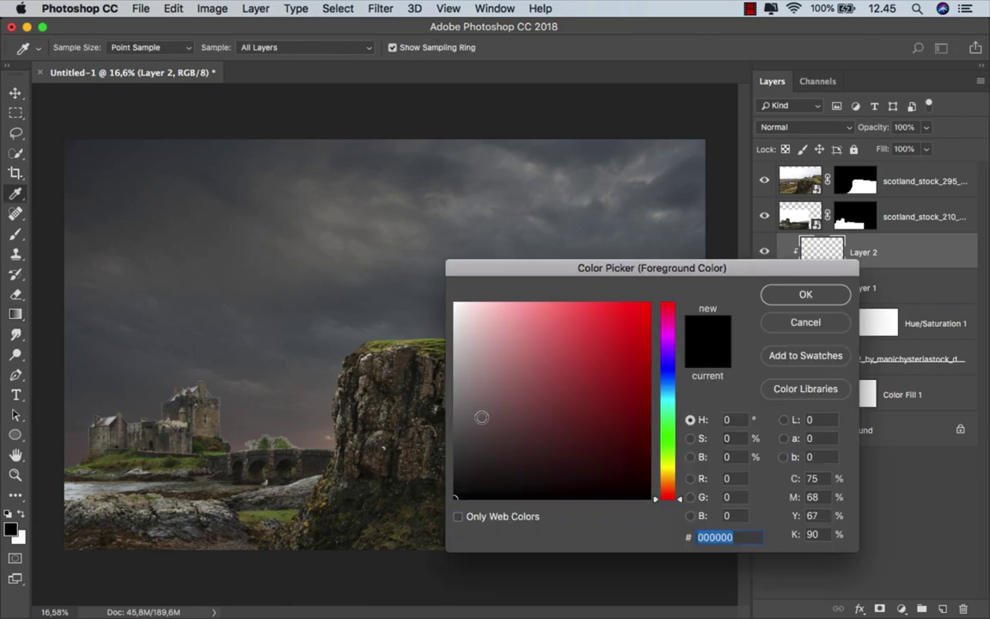
left_click(337, 440)
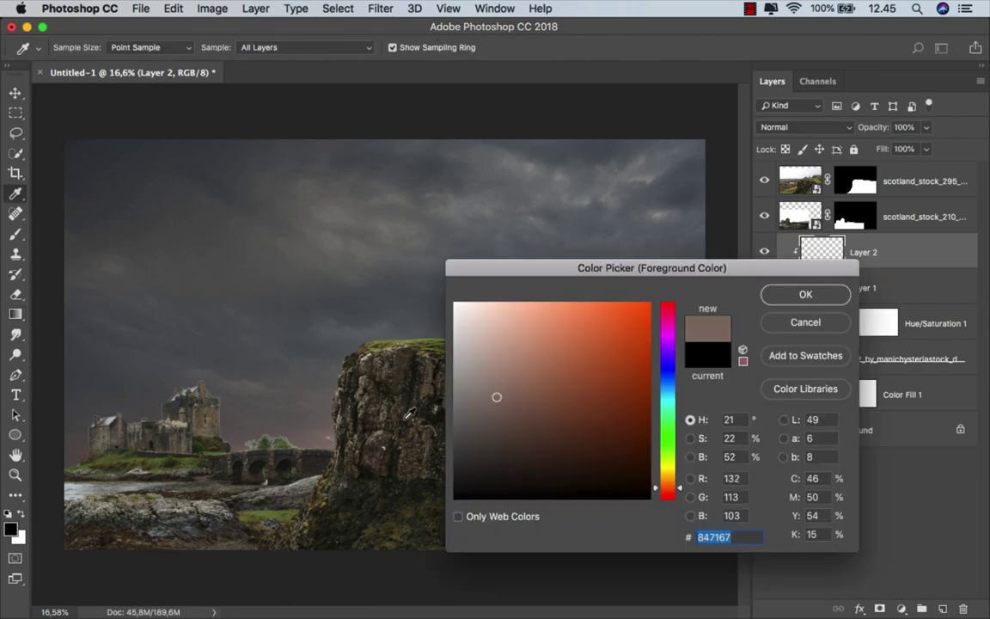
left_click_drag(549, 344, 553, 346)
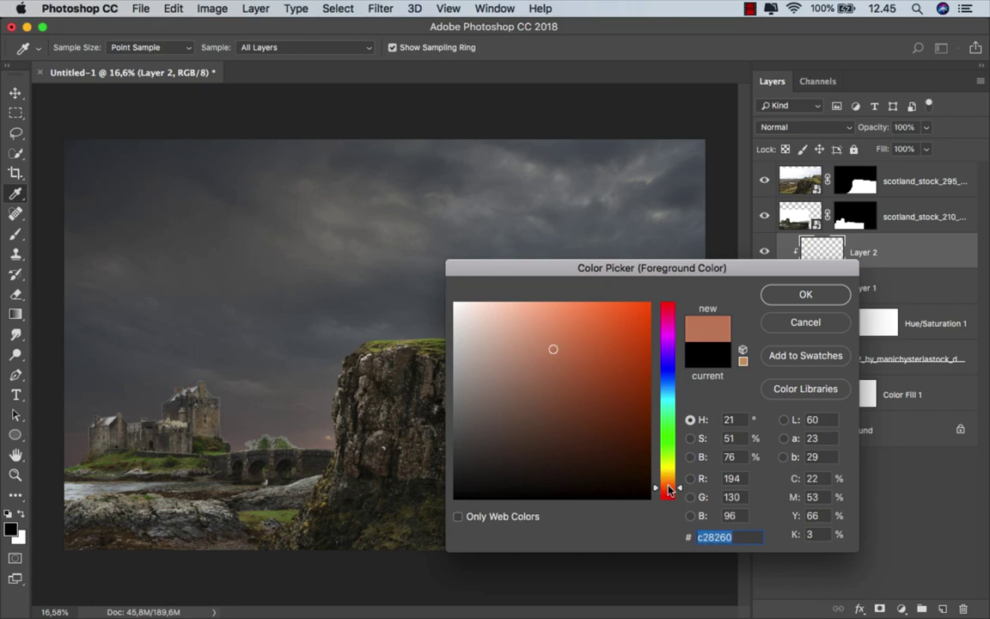
left_click_drag(670, 489, 673, 484)
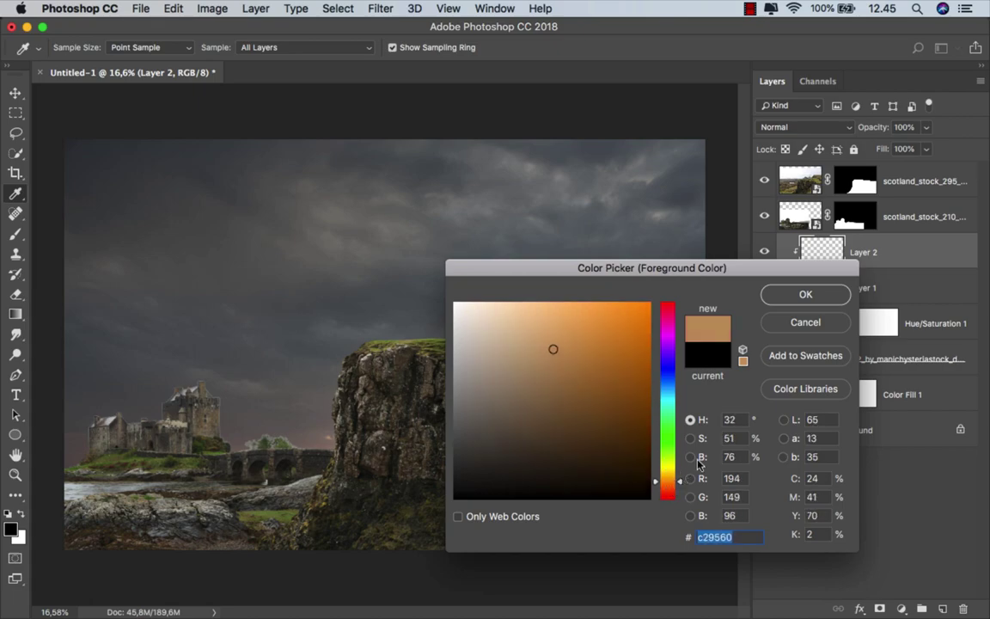
left_click(795, 296)
- Draw the tan gradient from bottom-left up the sky and blend Layer 2 as Overlay
key("g")
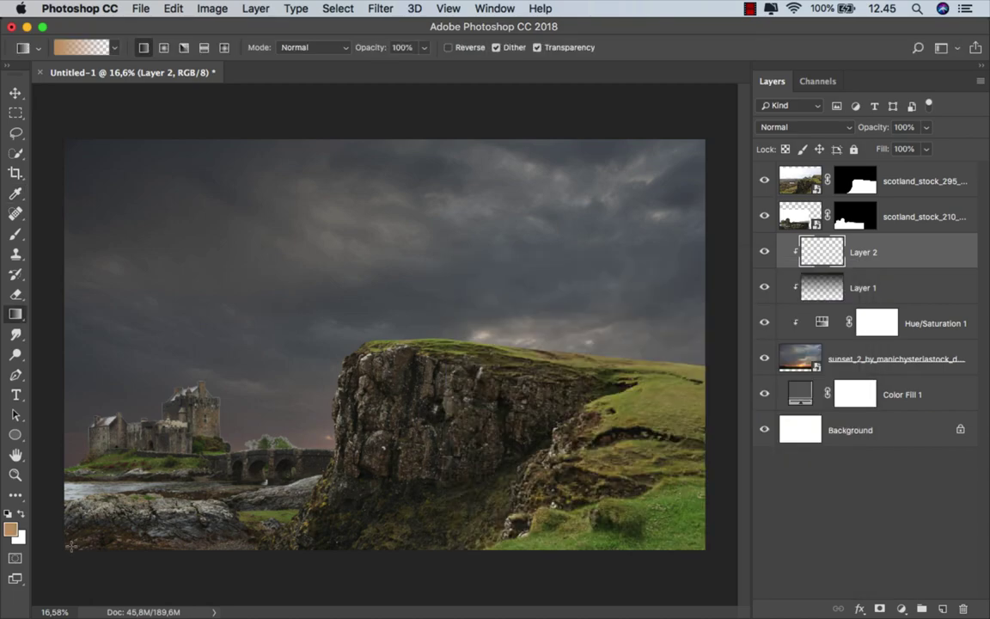
left_click_drag(129, 427, 224, 137)
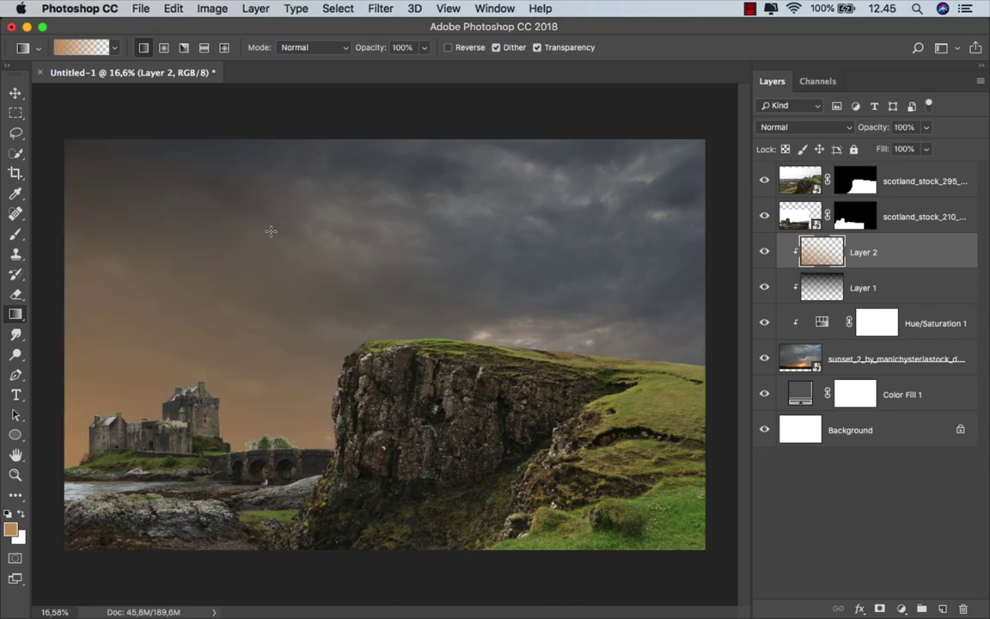
left_click(16, 93)
left_click(790, 127)
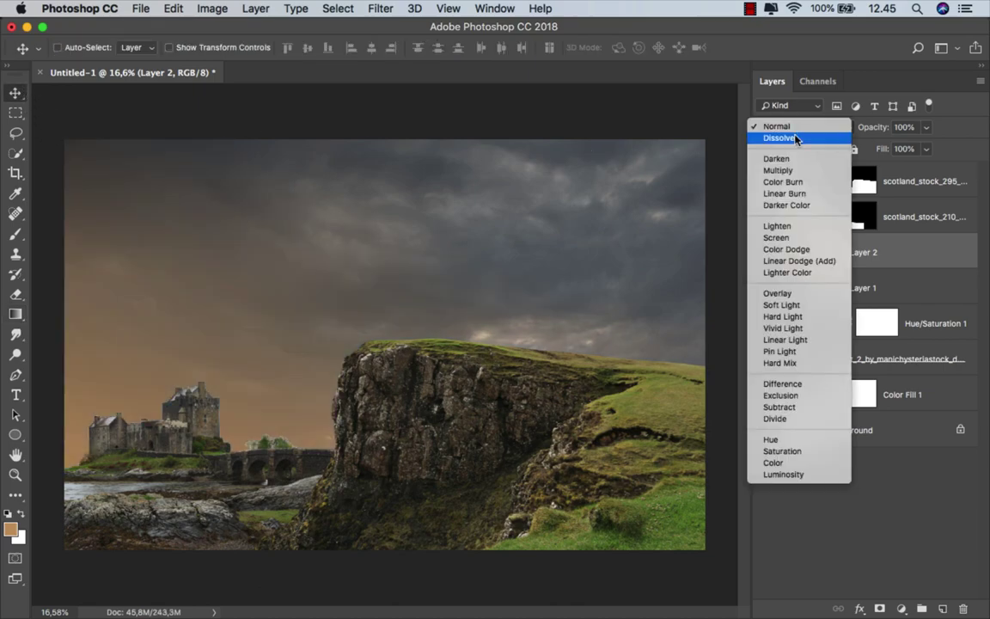
left_click(795, 290)
scroll(436, 302, "up", 1)
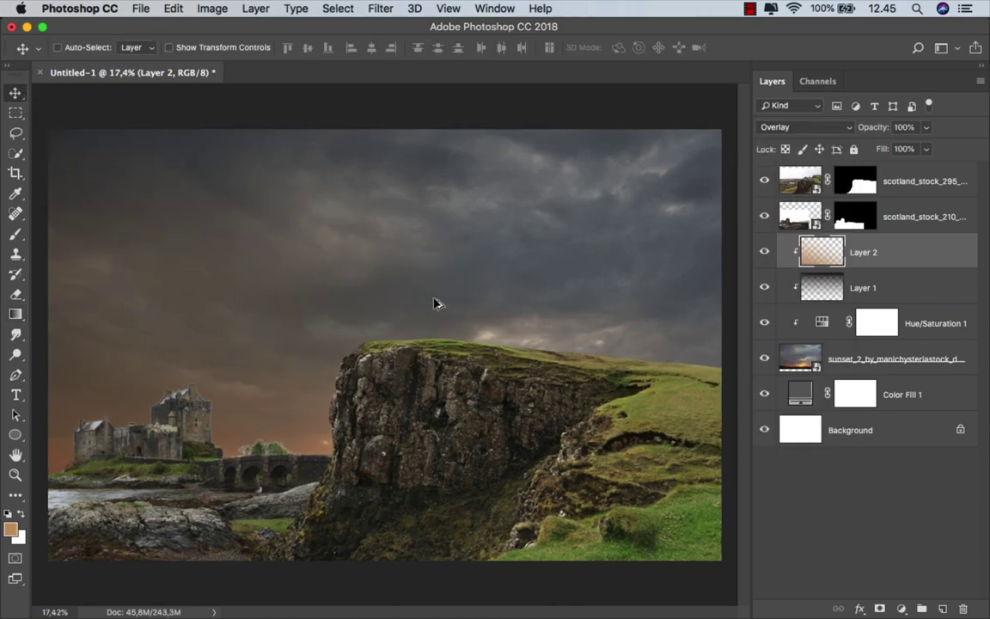
scroll(435, 302, "up", 1)
left_click(765, 253)
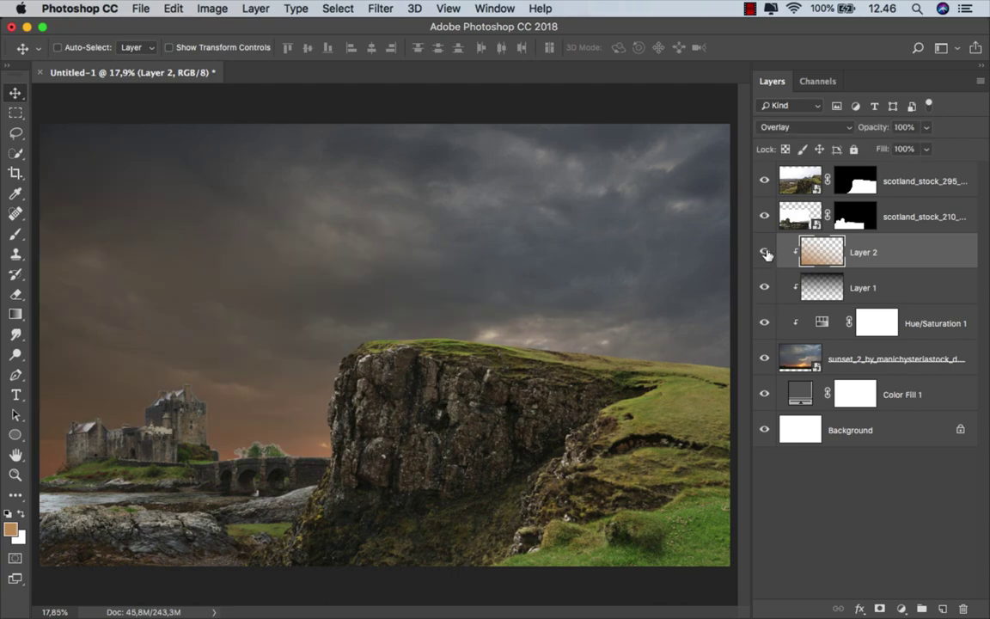
left_click(909, 219)
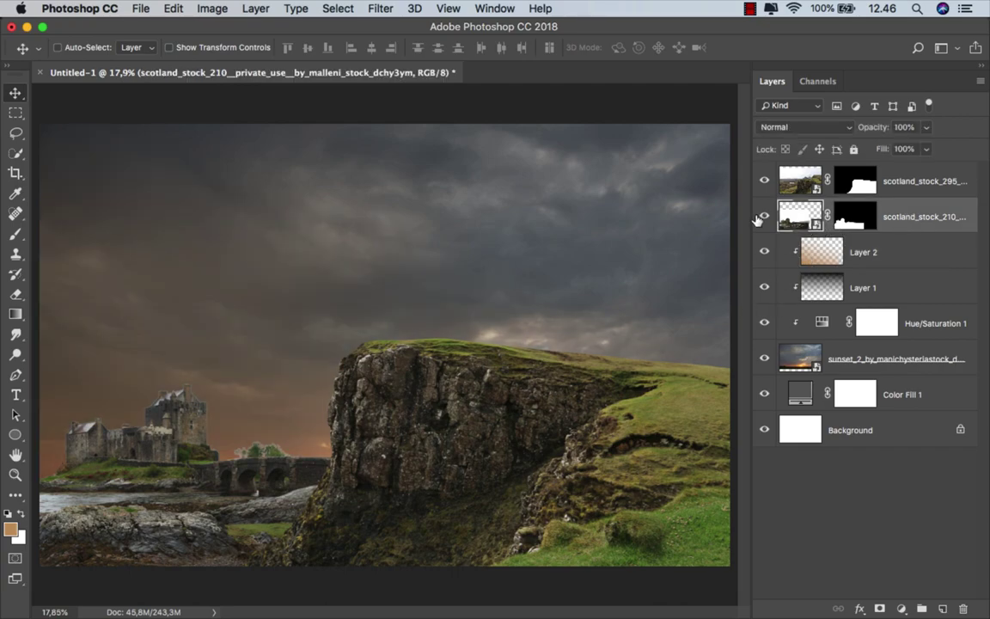
- Add a Selective Color adjustment clipped to the castle, setting Yellows' Yellow to +16
left_click(763, 218)
left_click(900, 608)
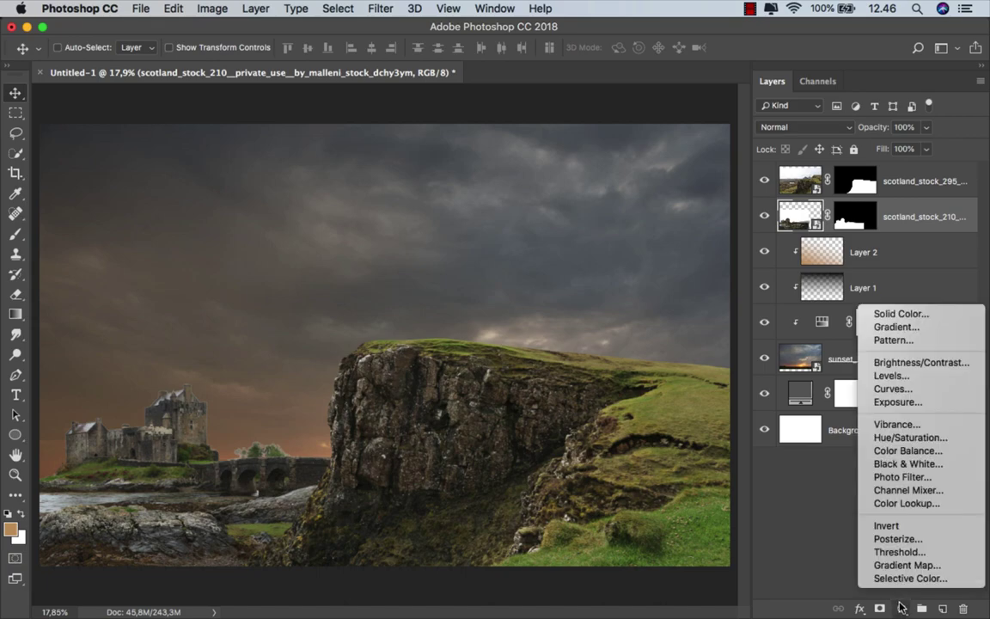
left_click(855, 578)
left_click(641, 533)
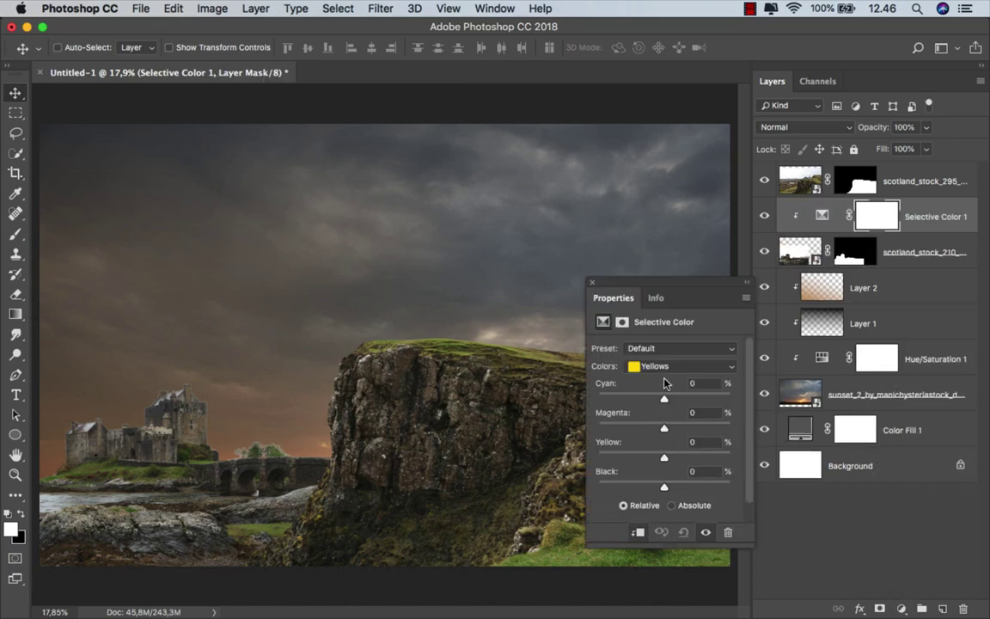
left_click(661, 367)
left_click(661, 366)
left_click(675, 457)
left_click(593, 283)
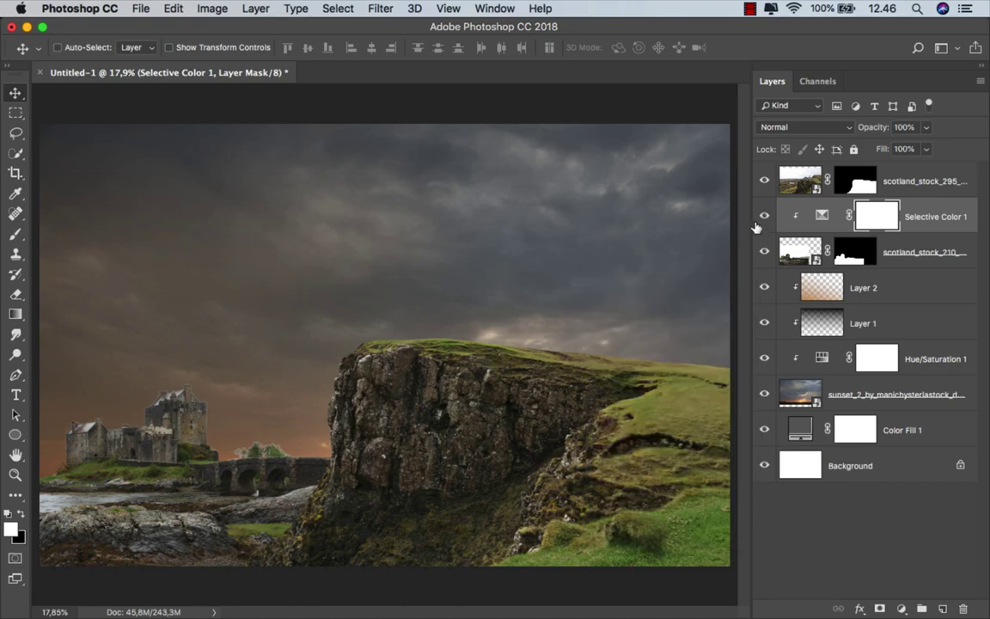
left_click(765, 218)
left_click(765, 217)
left_click(822, 215)
- Add a clipped Brightness/Contrast adjustment with brightness around -42 to darken the castle
left_click(901, 608)
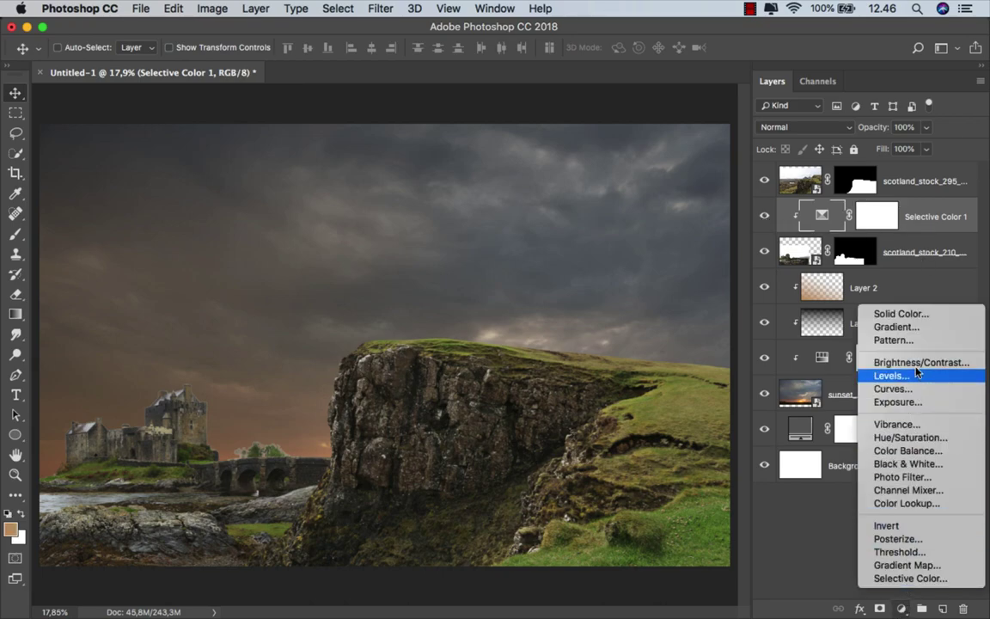
left_click(908, 366)
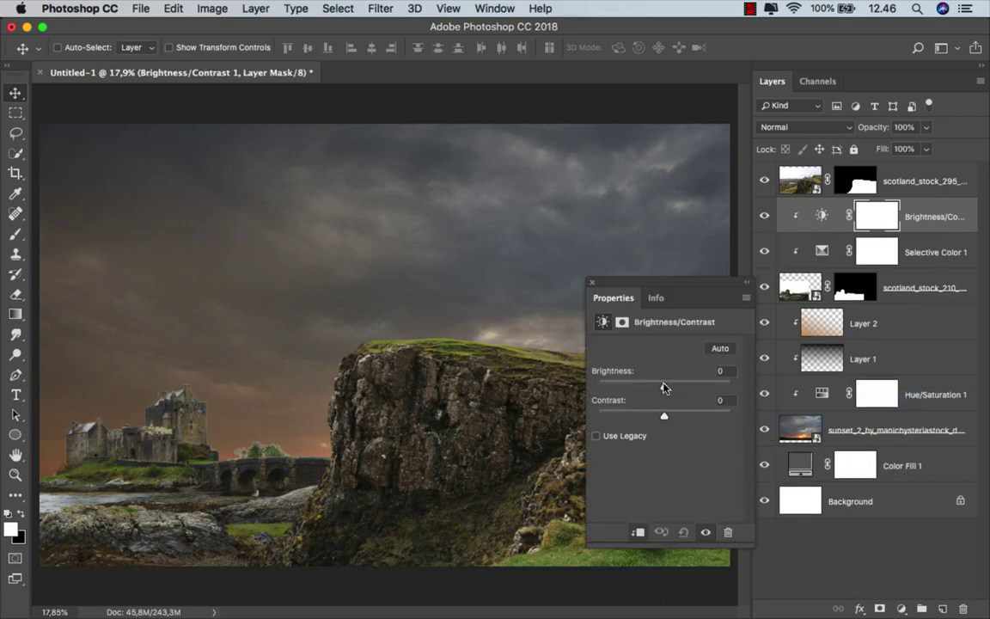
left_click_drag(664, 388, 643, 389)
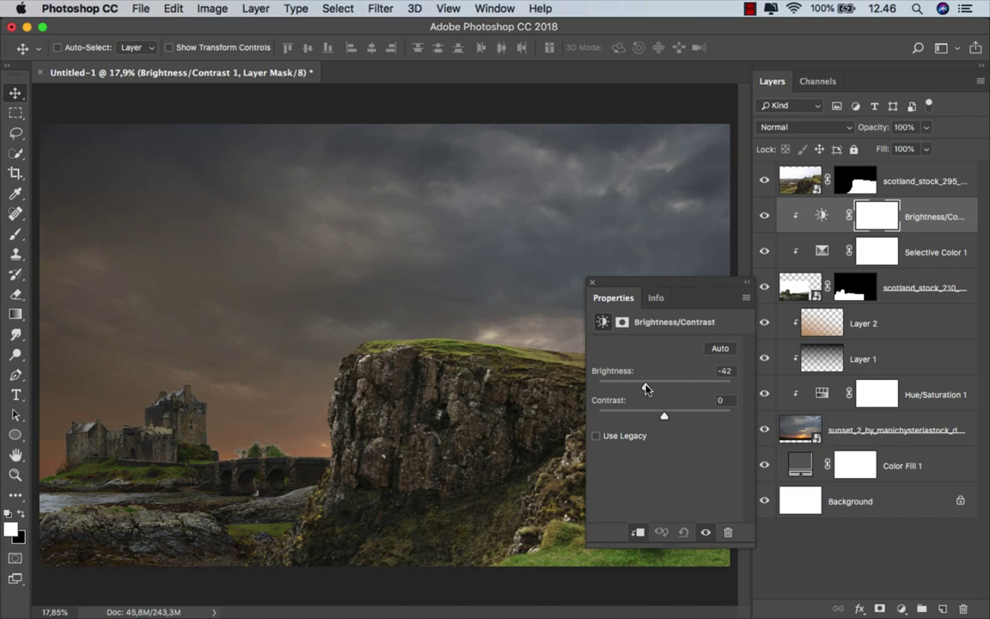
left_click(593, 283)
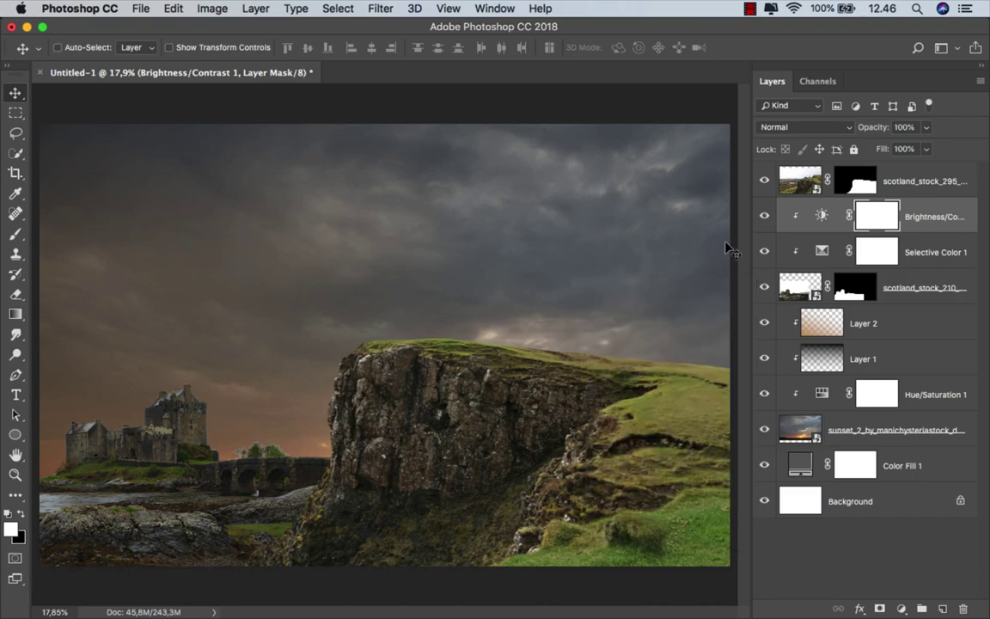
left_click(765, 217)
key("super+2")
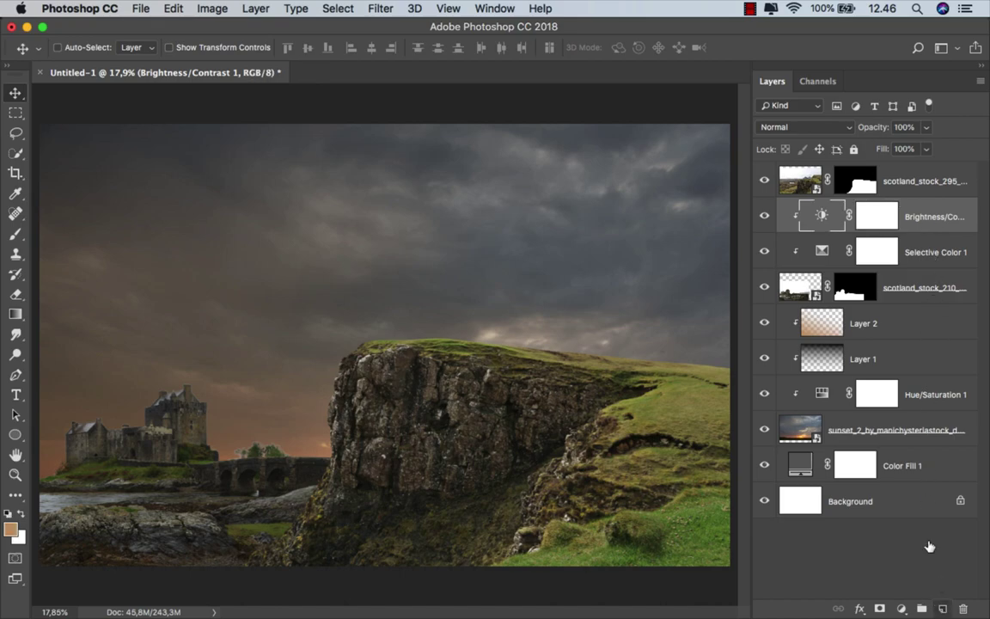
- Add a new Layer 3 clipped to the castle, blended as Multiply, and choose the Brush tool
left_click(942, 609)
right_click(859, 217)
left_click(700, 422)
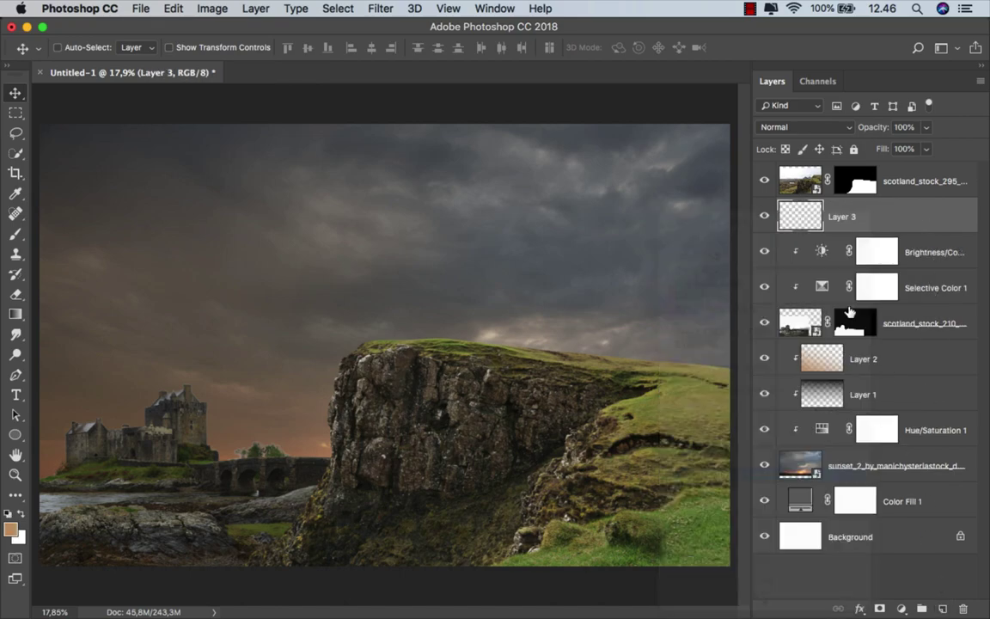
left_click(795, 130)
left_click(783, 168)
left_click(15, 234)
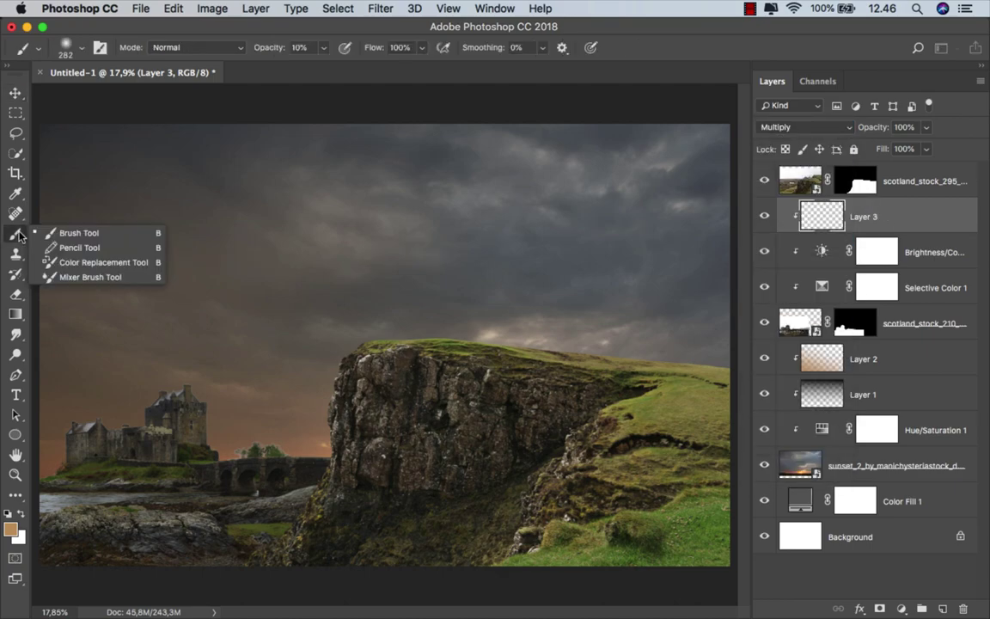
left_click(79, 233)
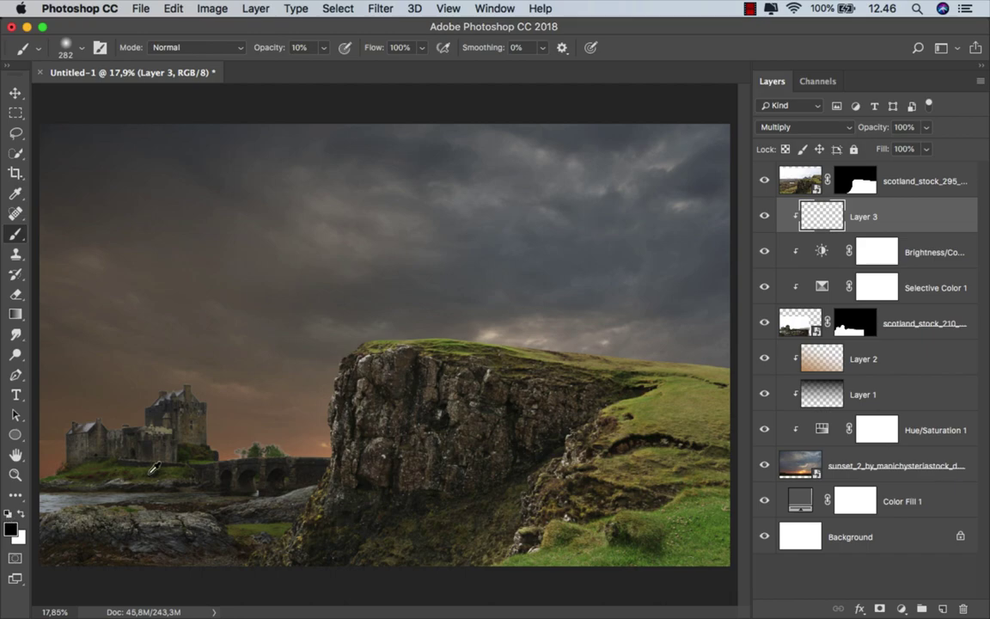
- Sample a dark colour from the castle and set the brush to about 228 pixels
scroll(154, 468, "up", 2)
scroll(210, 457, "up", 2)
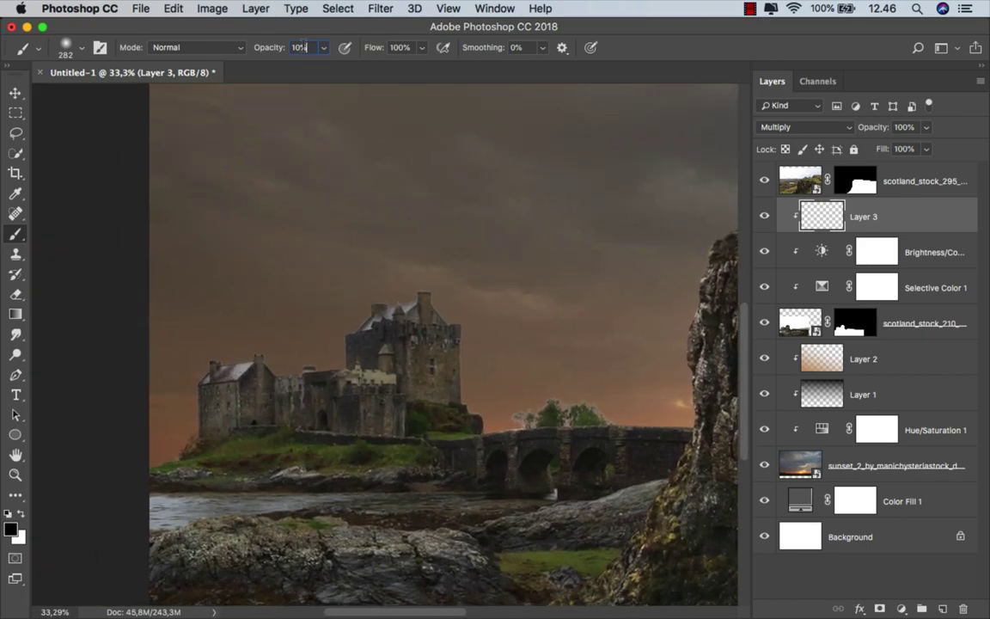
scroll(190, 437, "up", 2)
left_click_drag(190, 437, 154, 442)
scroll(166, 472, "up", 2)
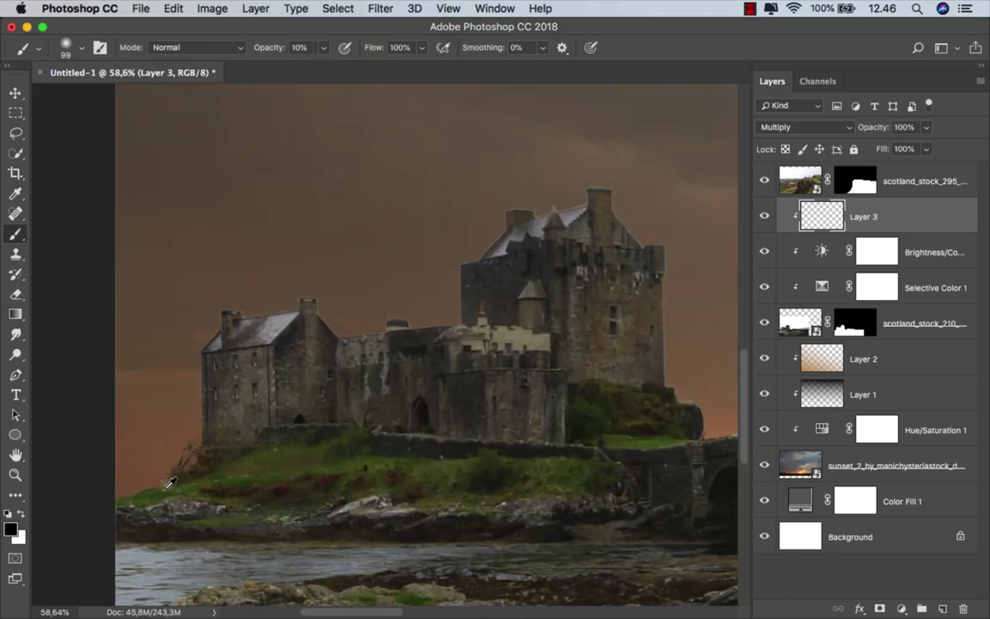
left_click(160, 490, "alt")
left_click_drag(124, 489, 131, 488)
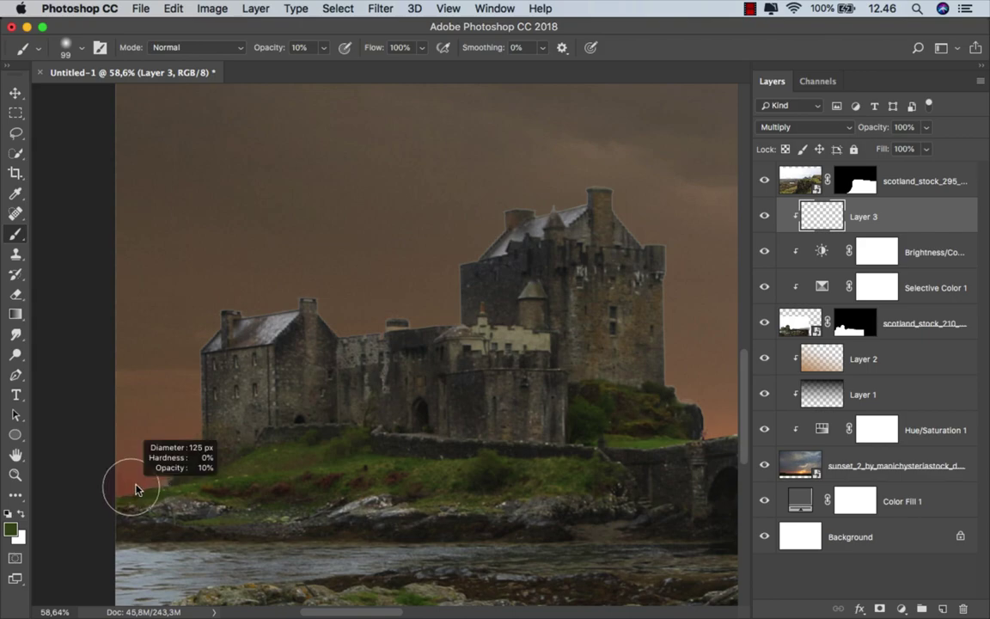
left_click_drag(220, 402, 249, 403)
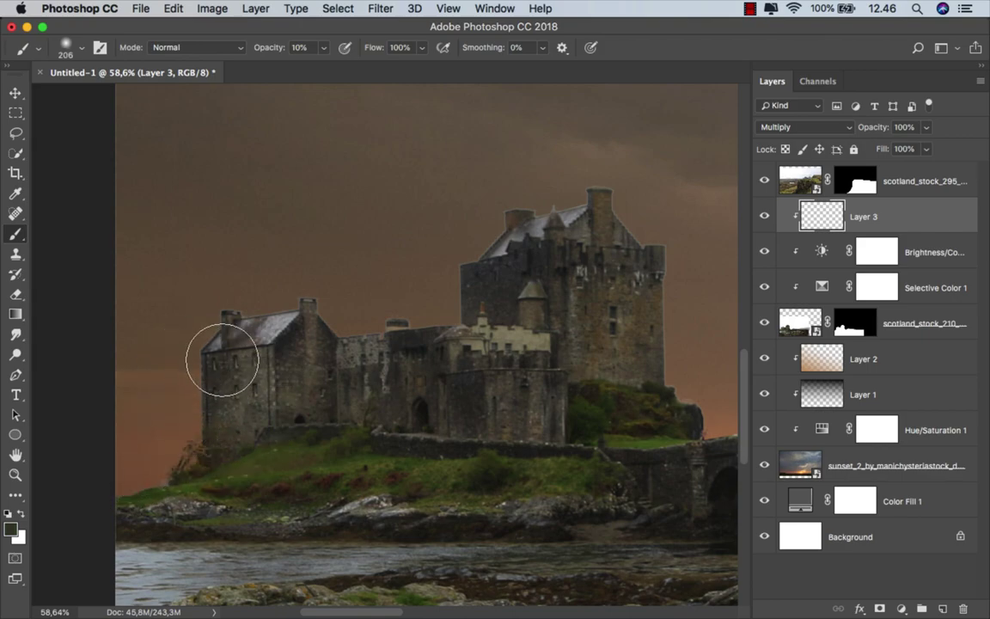
scroll(259, 305, "up", 2)
left_click_drag(240, 348, 202, 348)
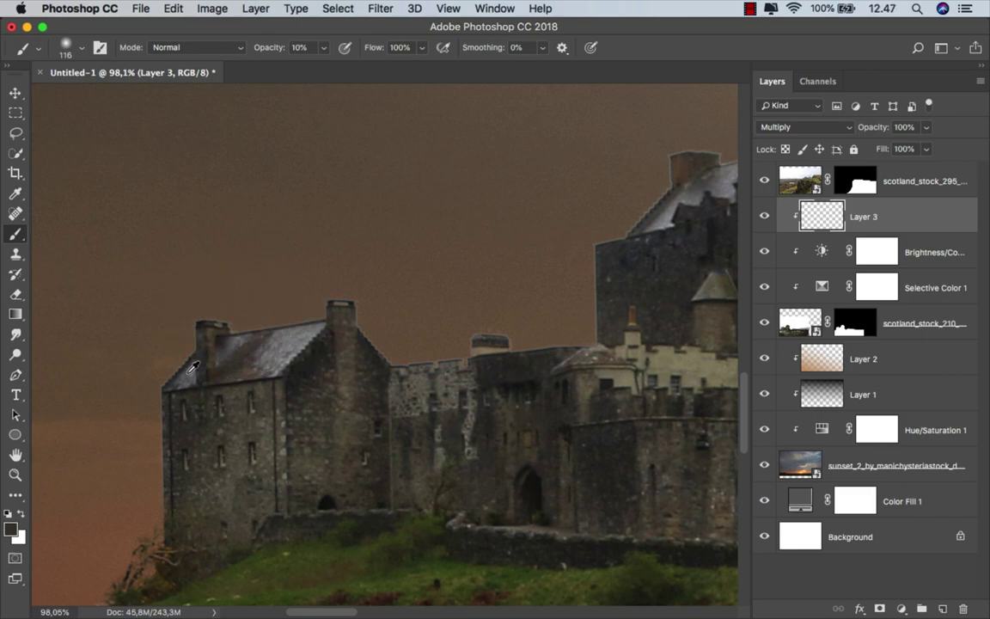
left_click(203, 350, "alt")
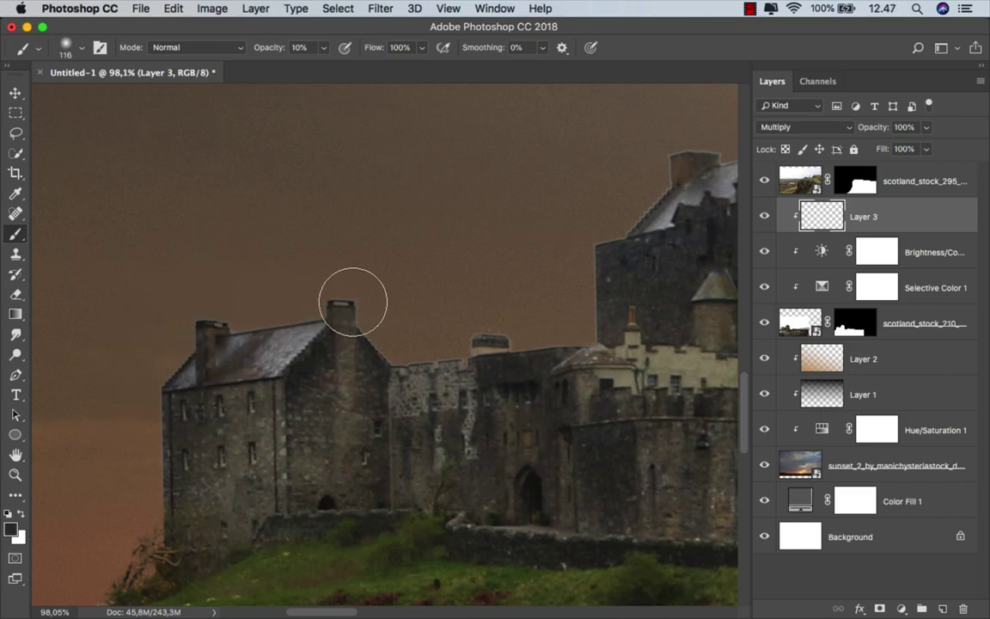
scroll(462, 339, "down", 1)
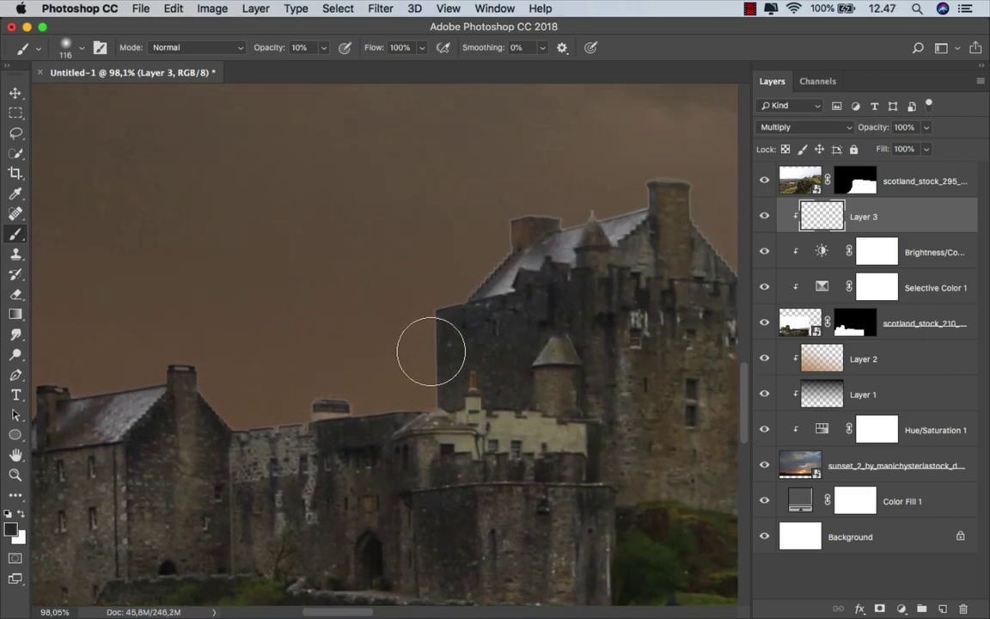
scroll(413, 357, "down", 1)
left_click_drag(249, 420, 287, 421)
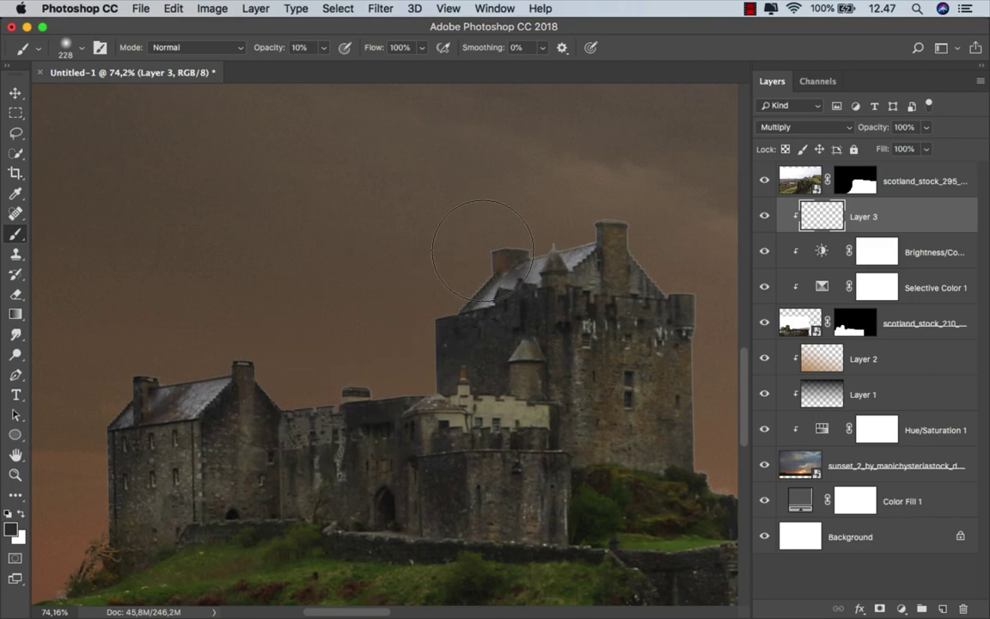
- Shrink the brush to about 180 pixels and faintly darken the middle trees
scroll(482, 250, "right", 5)
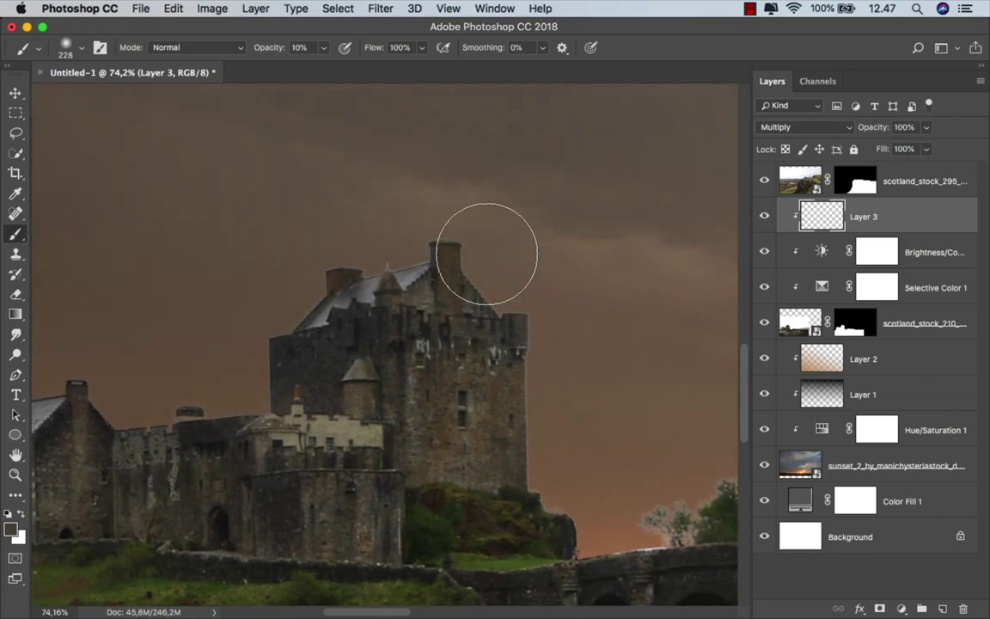
scroll(391, 369, "down", 3)
scroll(391, 369, "right", 4)
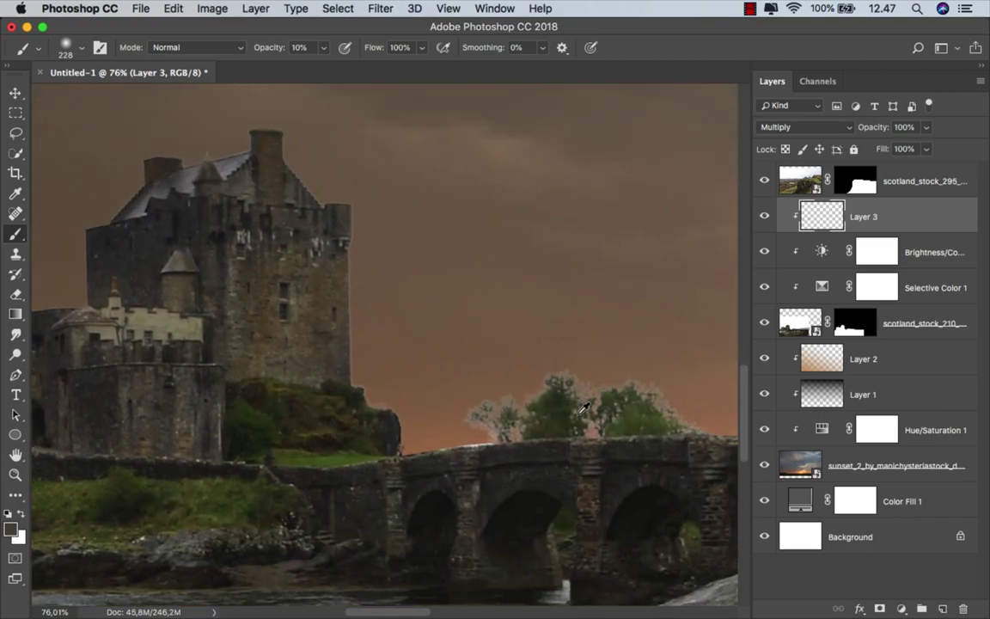
left_click_drag(496, 410, 479, 410)
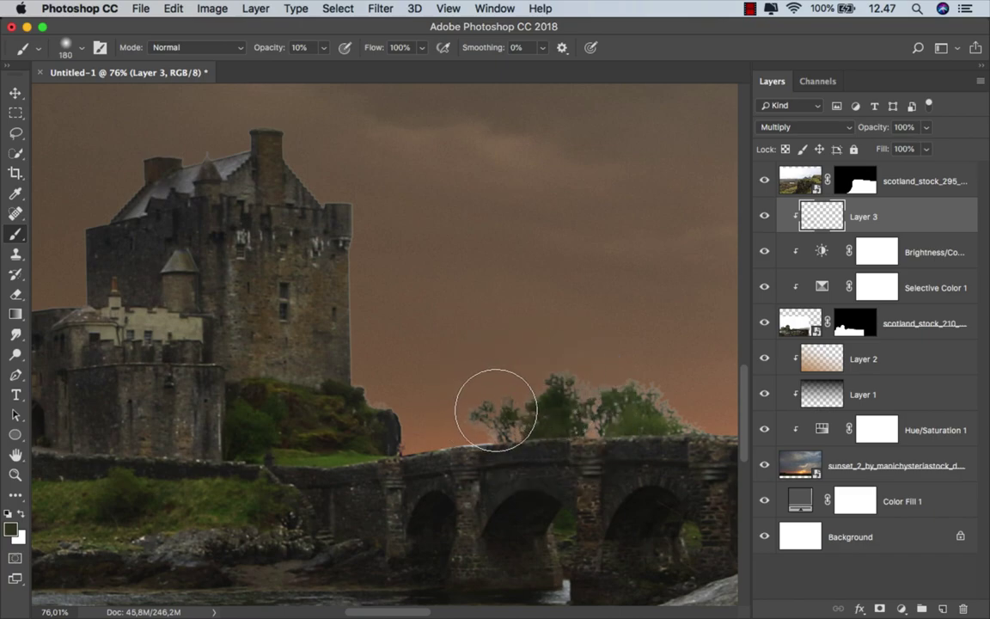
scroll(634, 391, "right", 5)
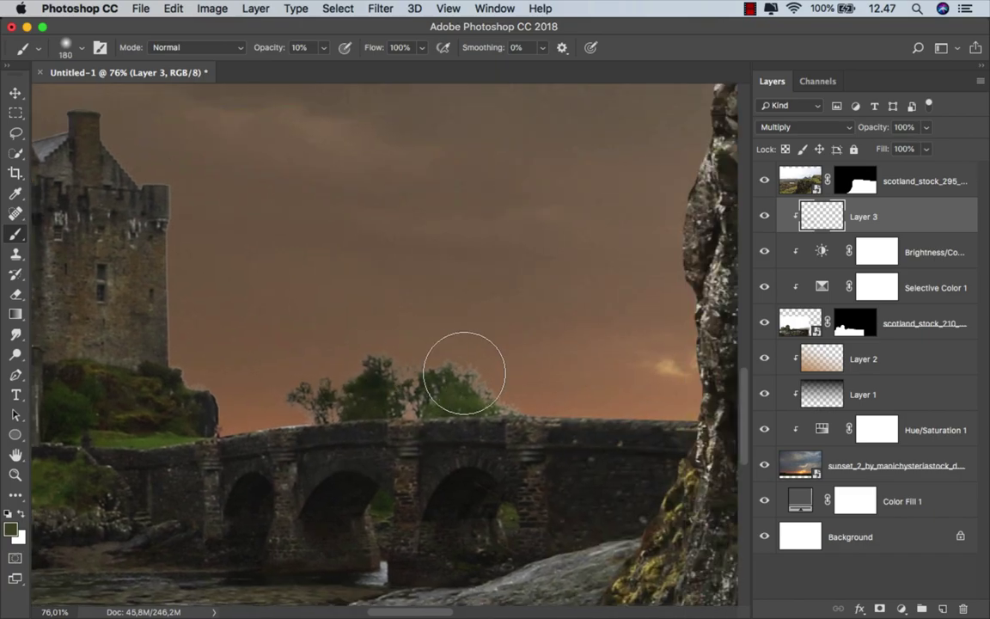
mouse_move(471, 376)
left_mouse_down()
mouse_move(393, 353)
mouse_move(274, 398)
left_mouse_up()
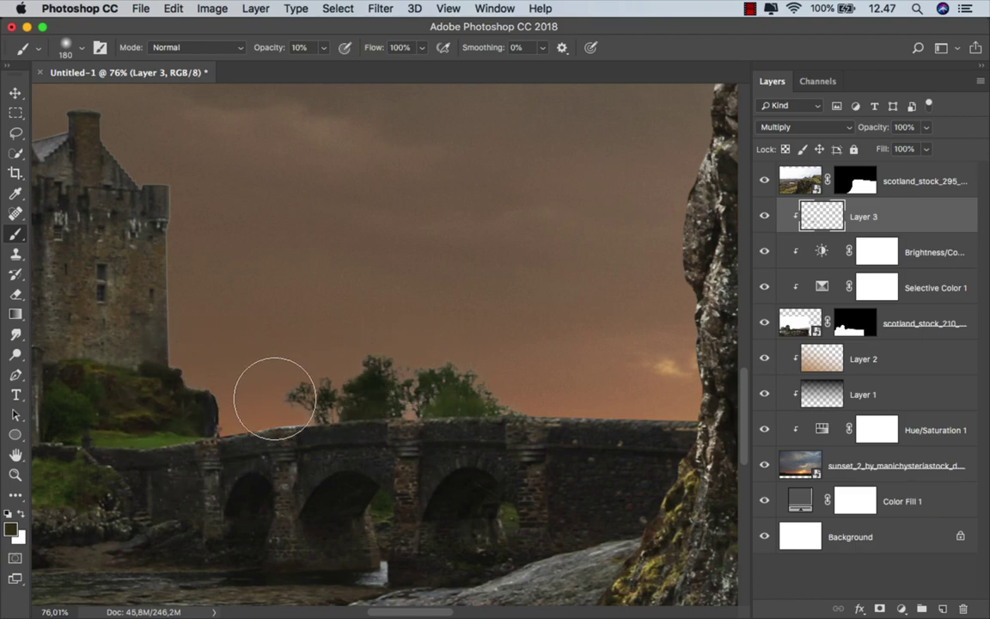
- Enlarge the brush to about 338, then 907 pixels, and hide the darkening layer to compare
scroll(357, 325, "down", 3)
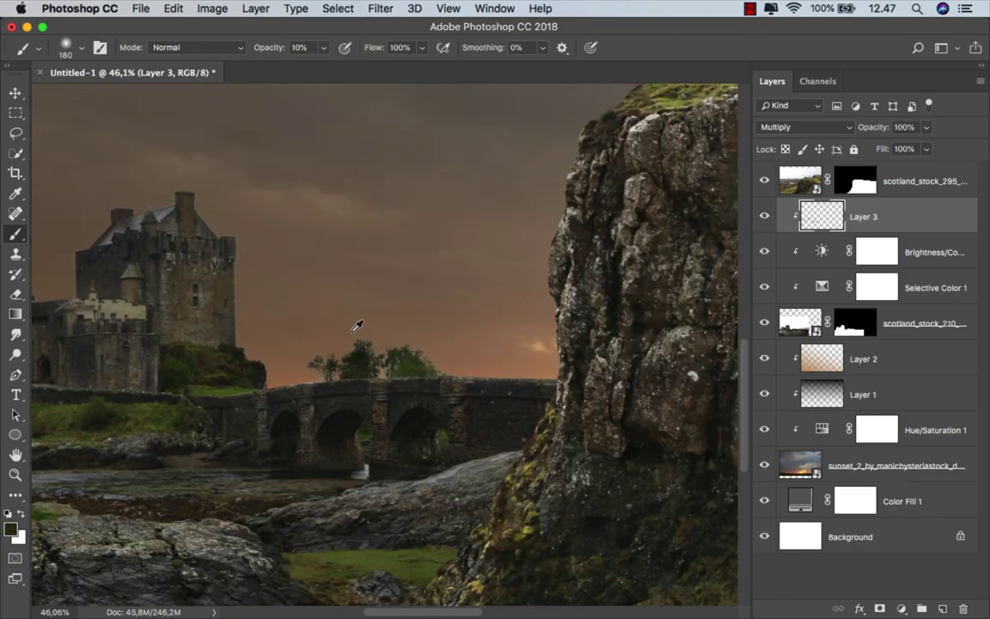
scroll(298, 431, "left", 5)
scroll(443, 380, "down", 1)
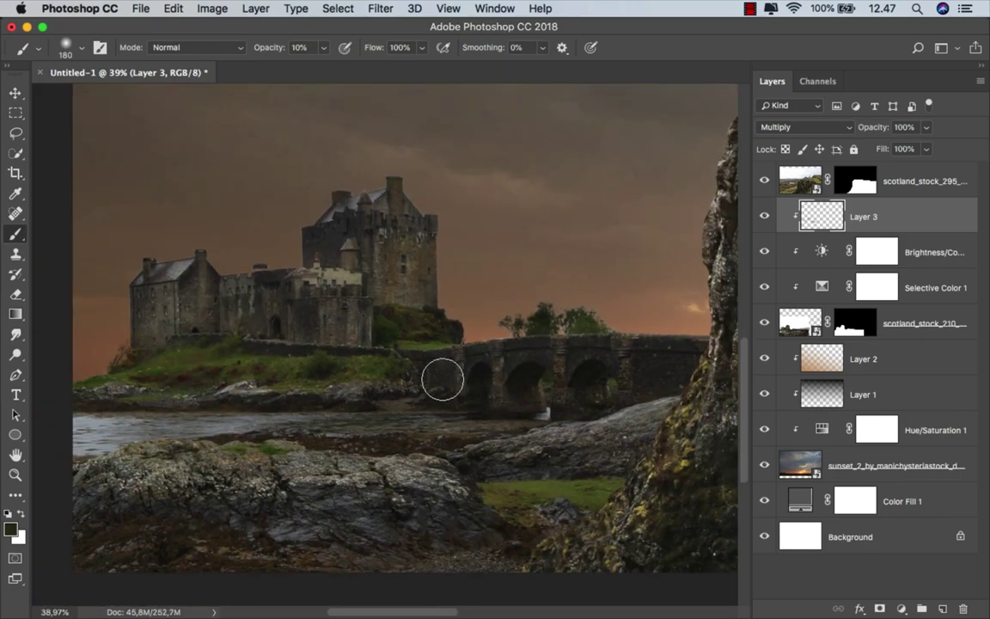
scroll(443, 380, "up", 1)
left_click_drag(283, 342, 322, 342)
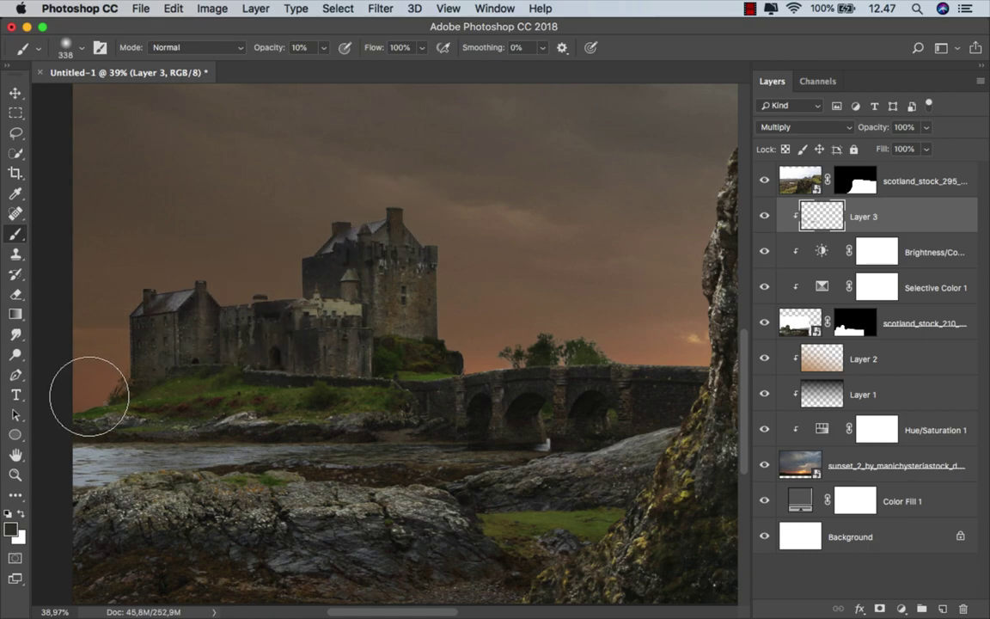
scroll(172, 453, "down", 3)
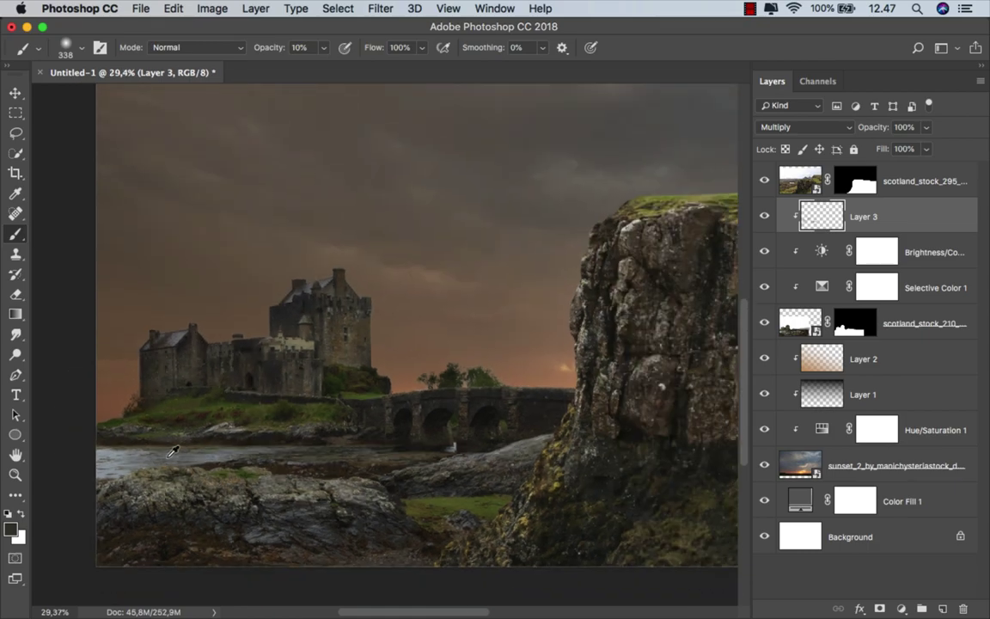
left_click_drag(181, 481, 284, 481)
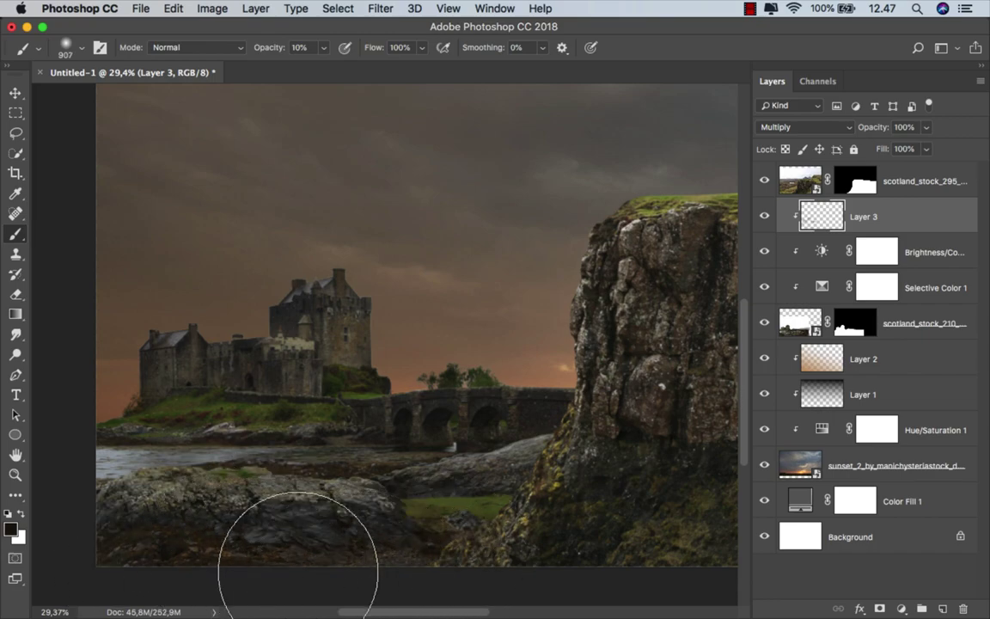
scroll(159, 357, "down", 3)
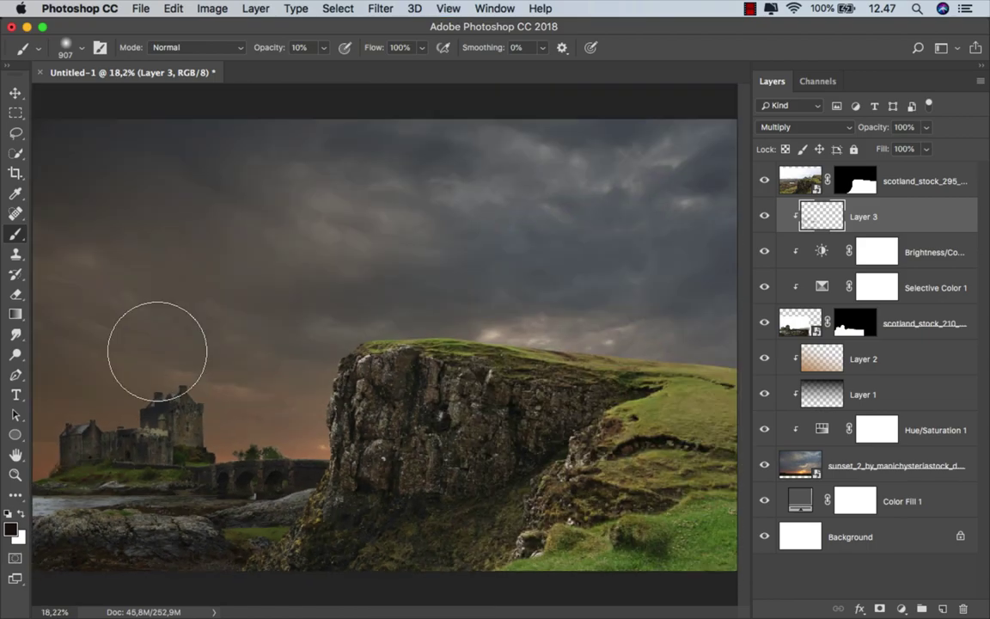
left_click(764, 217)
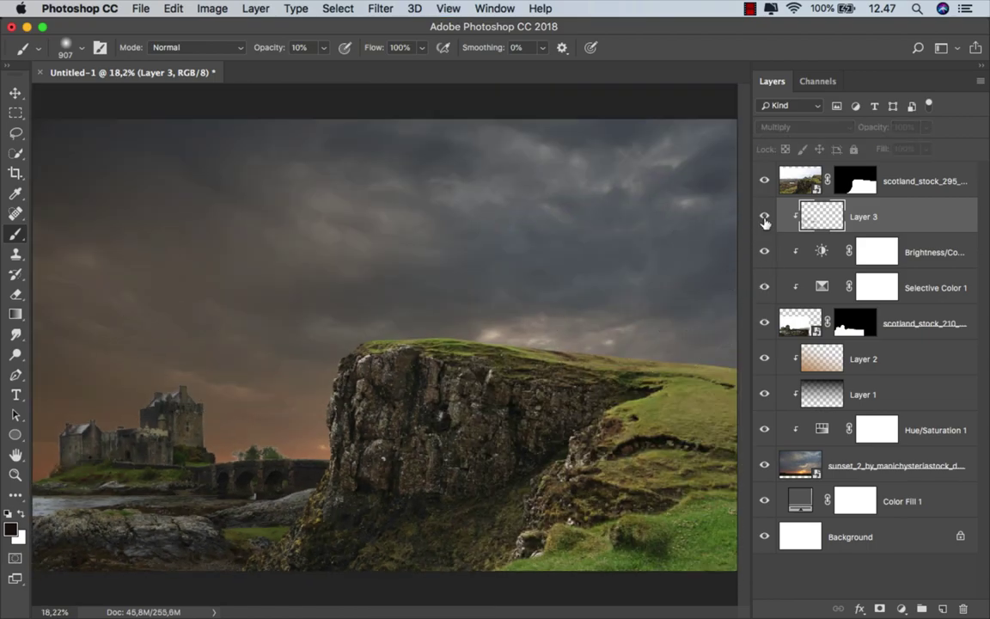
- Add an Exposure 1 adjustment above Layer 3, raise its exposure, and invert its mask to black
left_click(764, 218)
key("v")
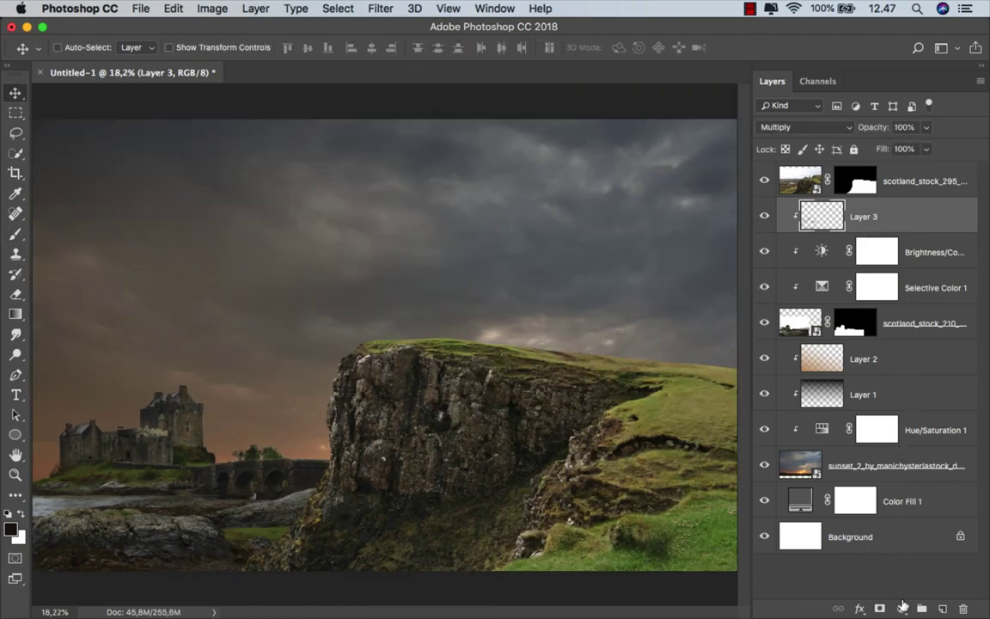
left_click(902, 606)
left_click(909, 401)
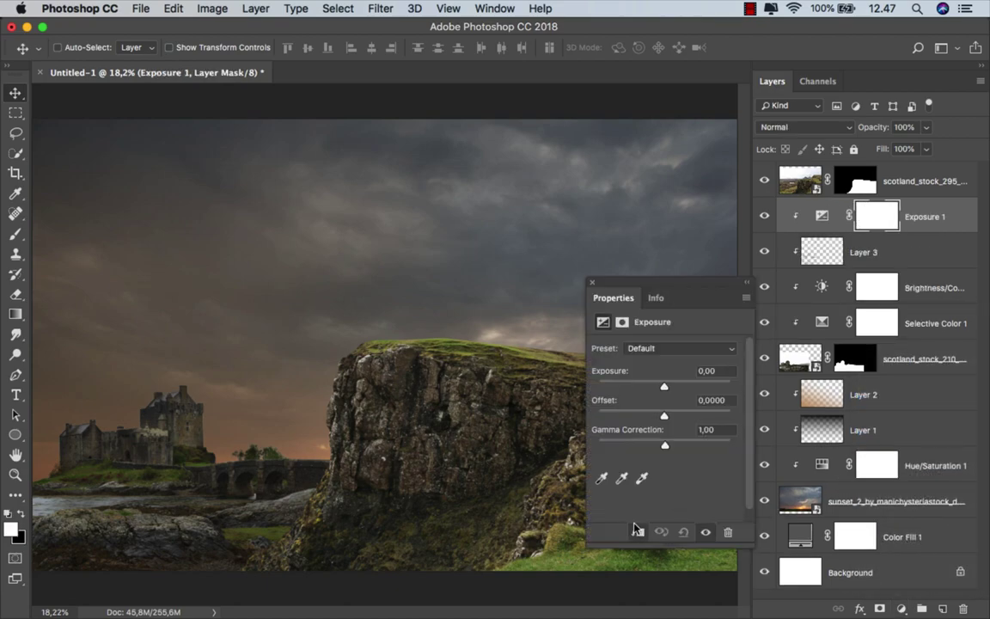
left_click_drag(666, 389, 674, 387)
left_click(591, 282)
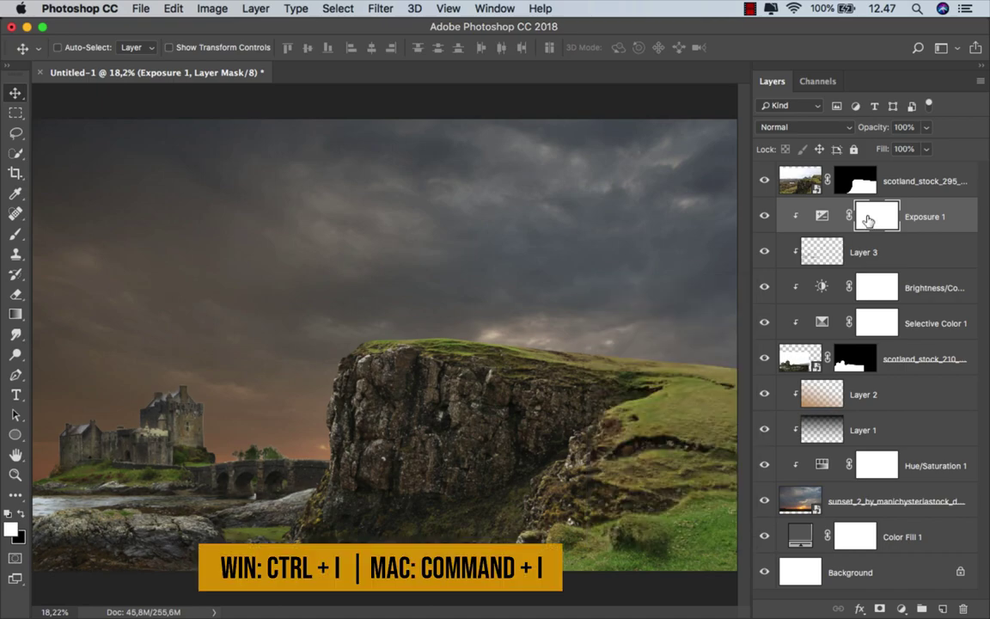
key("super+i")
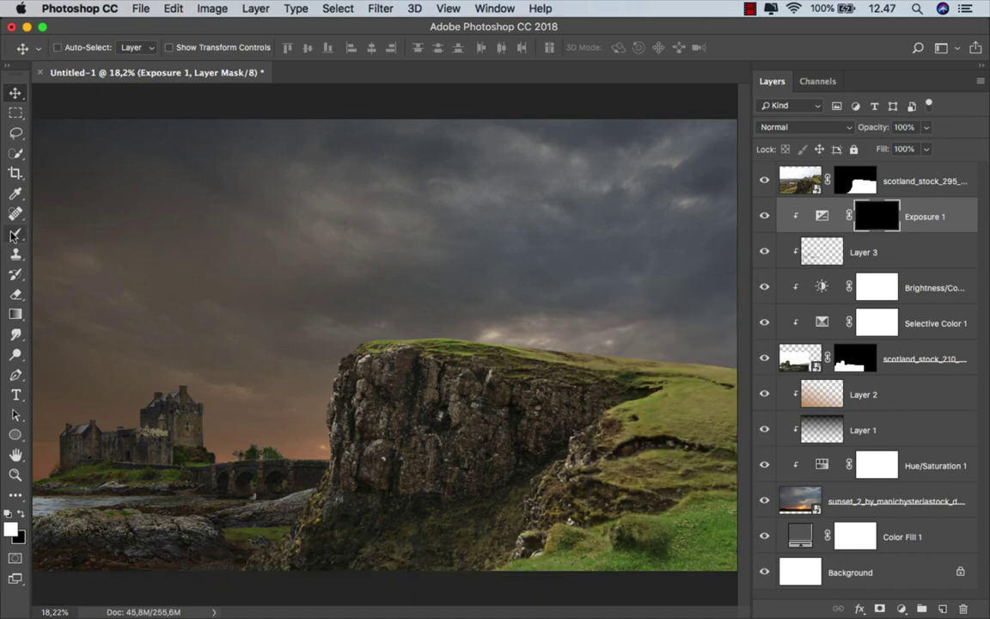
left_click(15, 234)
- Set a brush of about 208 px at 20% opacity for painting the Exposure 1 mask
left_click(89, 228)
scroll(180, 437, "up", 5)
left_click_drag(191, 437, 359, 458)
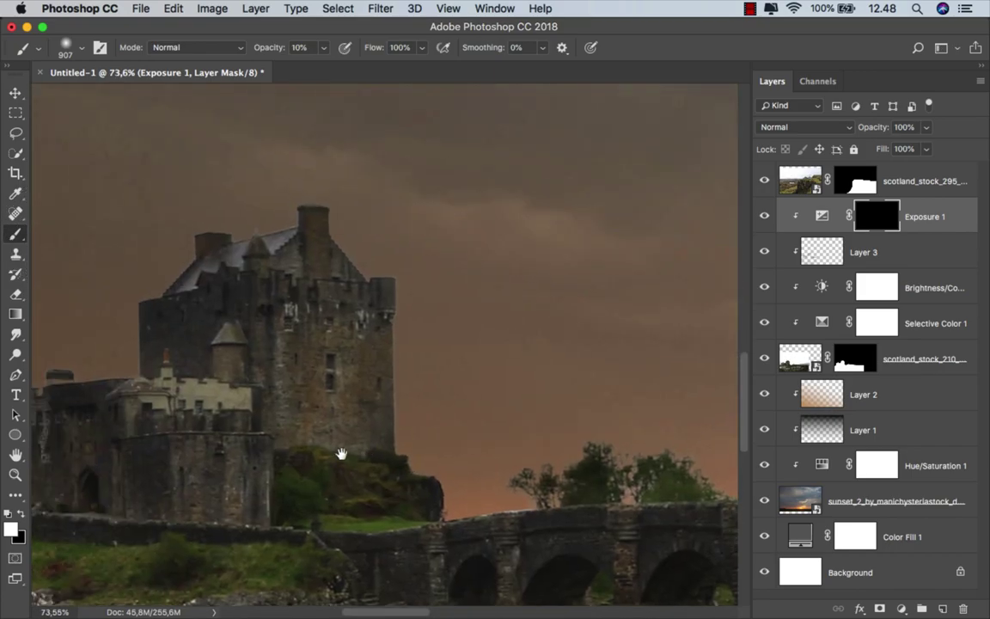
left_click_drag(395, 361, 213, 342)
key("2")
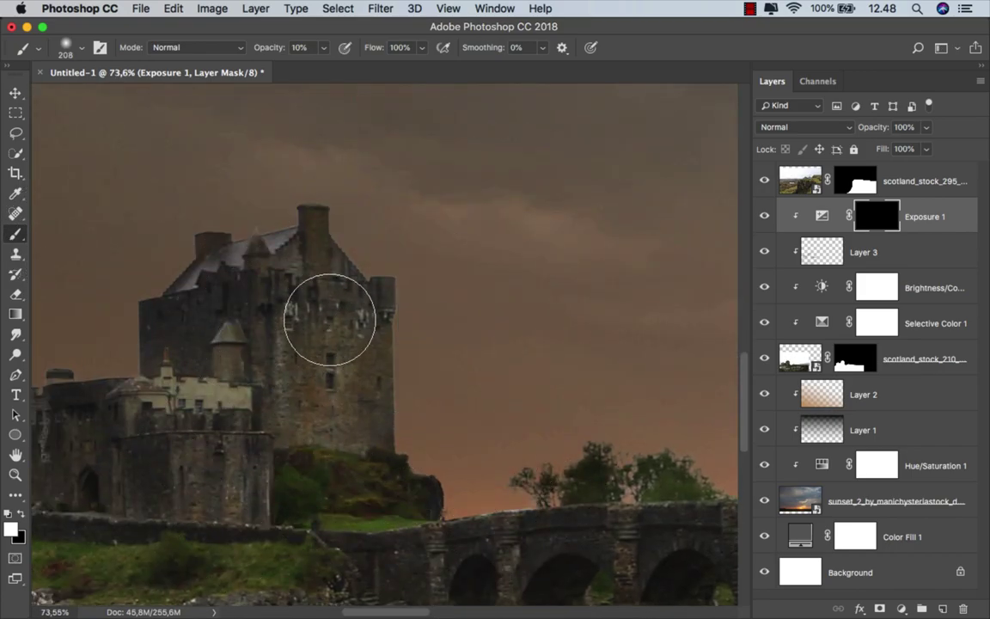
scroll(342, 409, "down", 3)
- Paint the mask in white over the castle tower and walls to reveal brighter light
mouse_move(344, 412)
left_mouse_down()
mouse_move(327, 326)
mouse_move(317, 437)
mouse_move(275, 439)
left_mouse_up()
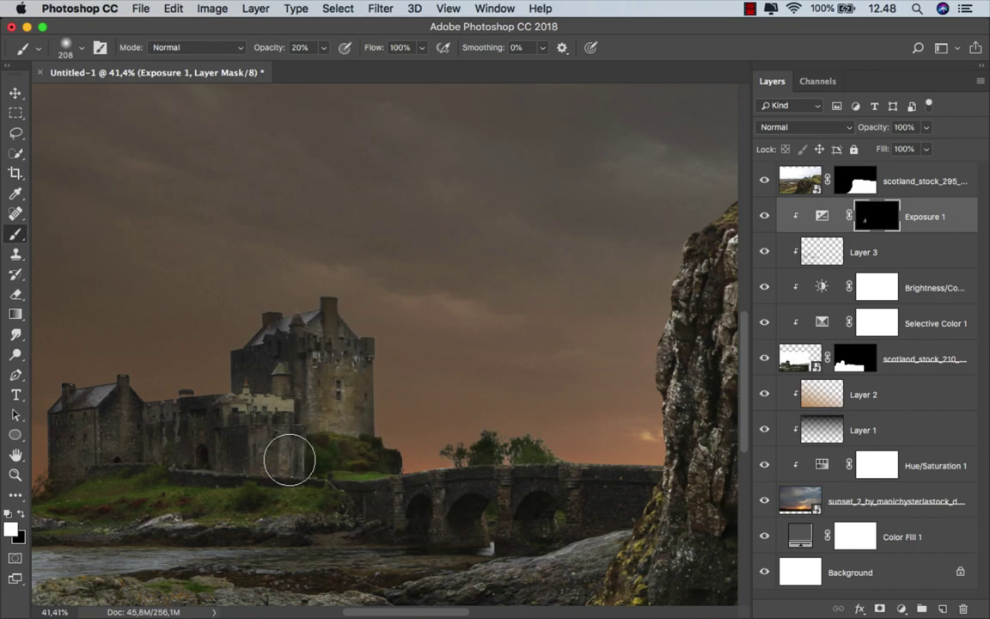
left_click_drag(283, 399, 284, 372)
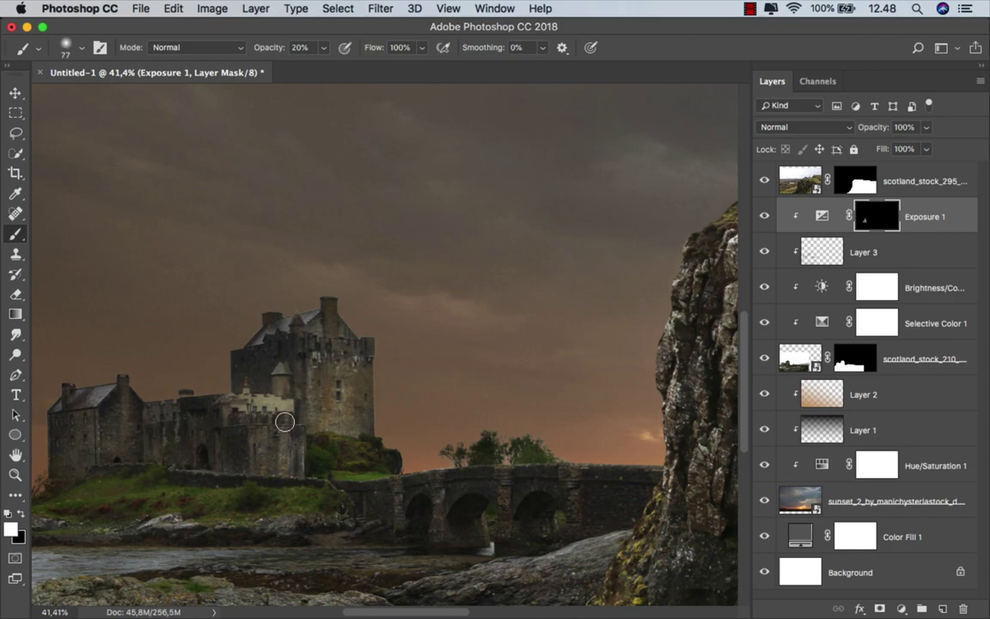
mouse_move(284, 423)
left_mouse_down()
mouse_move(249, 399)
mouse_move(252, 436)
left_mouse_up()
left_click_drag(281, 472, 269, 455)
key("bracketright")
key("bracketright")
key("bracketright")
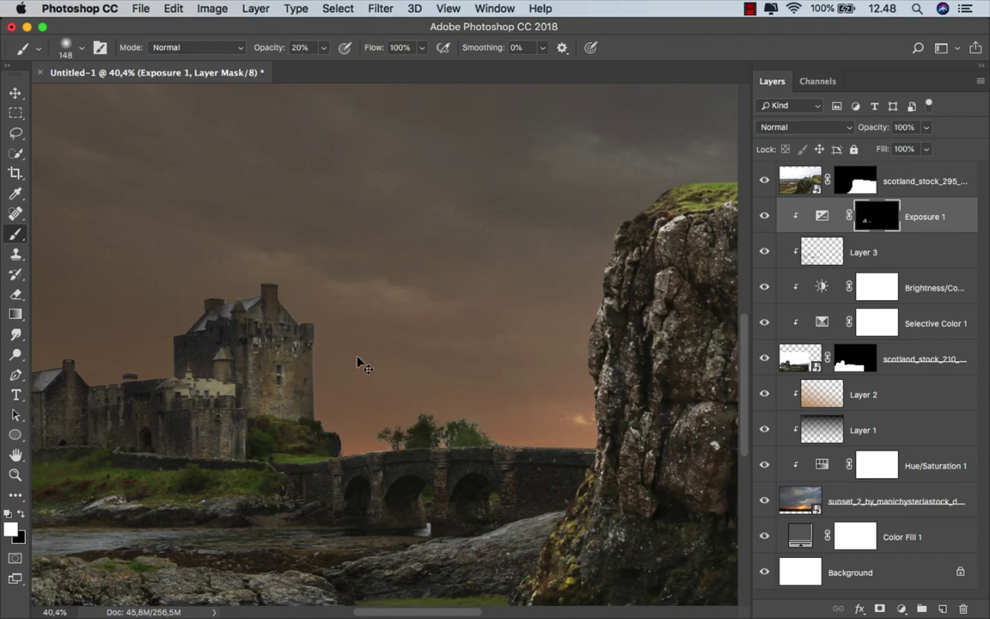
key("ctrl+0")
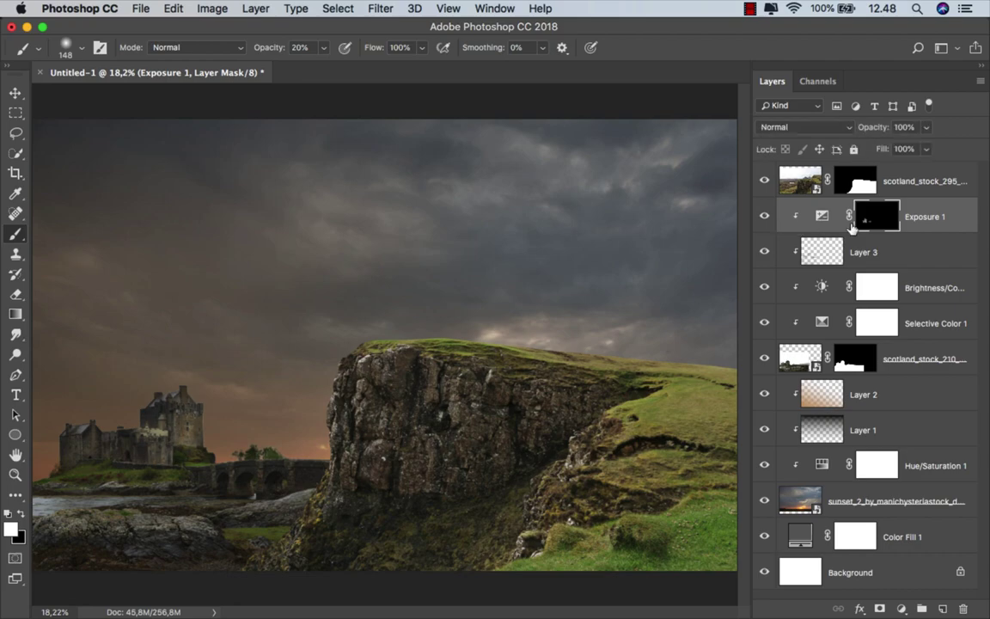
left_click(821, 216)
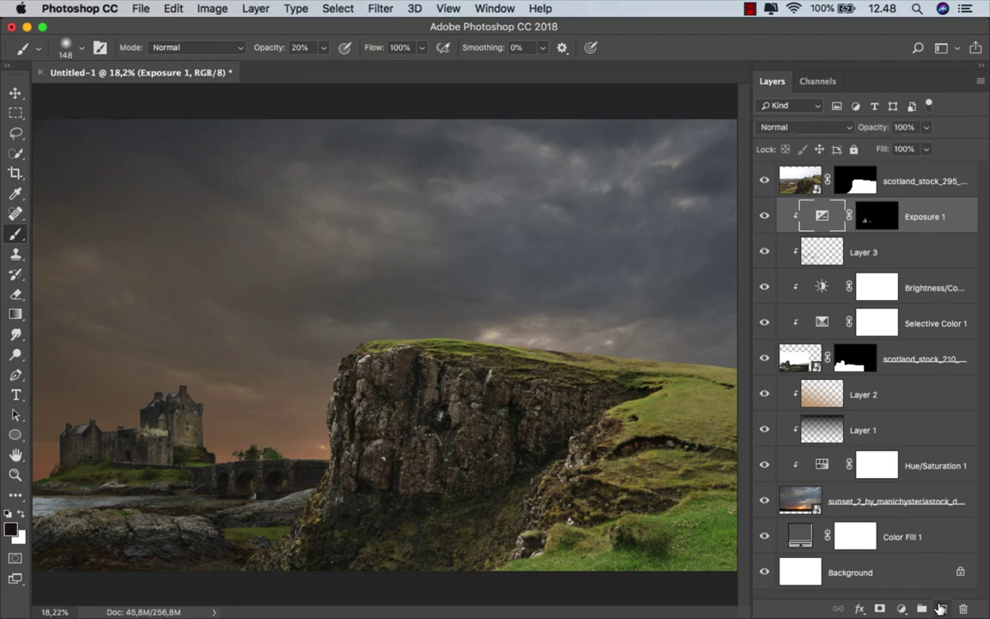
- Add a new Layer 4 clipped above Exposure 1 and choose the 500 cloud effects brush
left_click(941, 609)
right_click(780, 220)
left_click(705, 419)
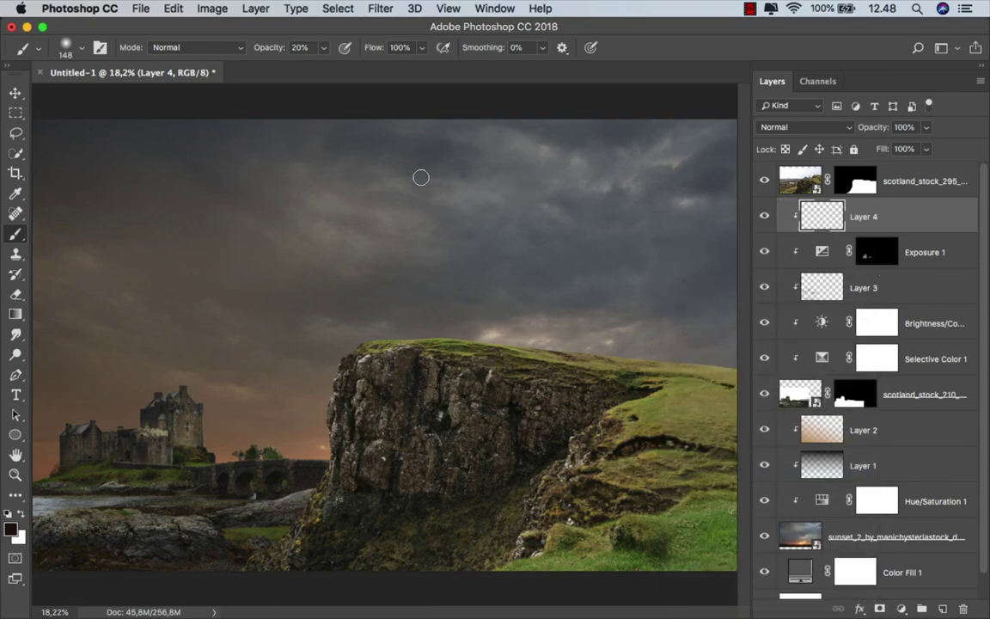
left_click(324, 49)
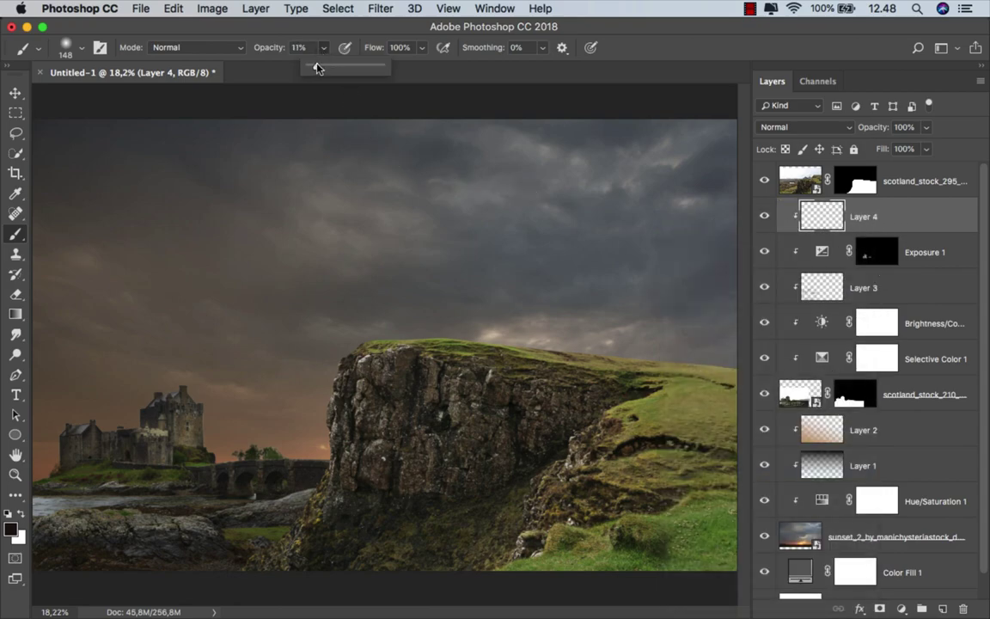
right_click(18, 236)
right_click(127, 280)
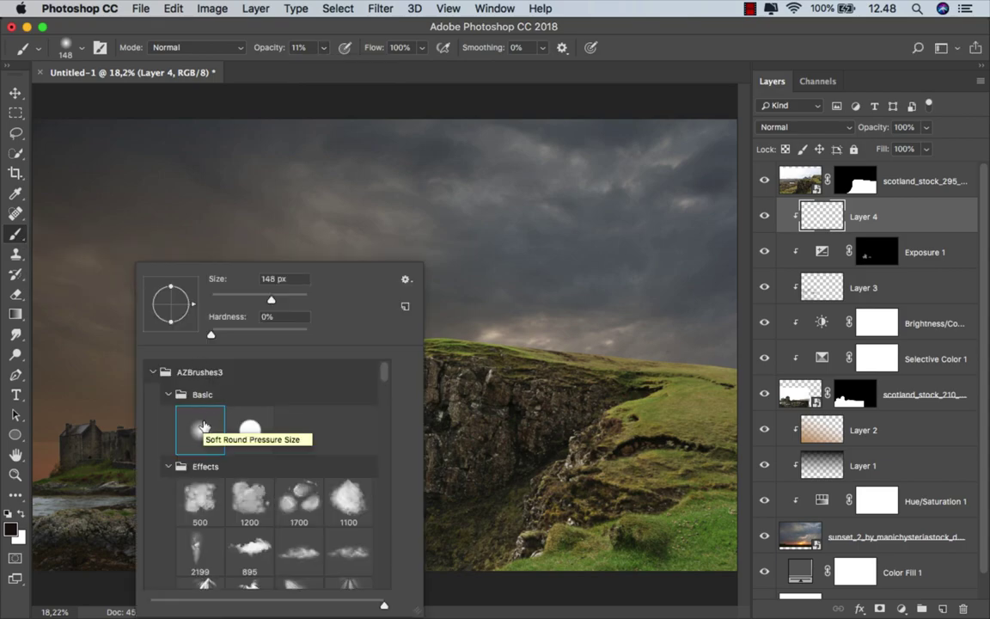
left_click(196, 495)
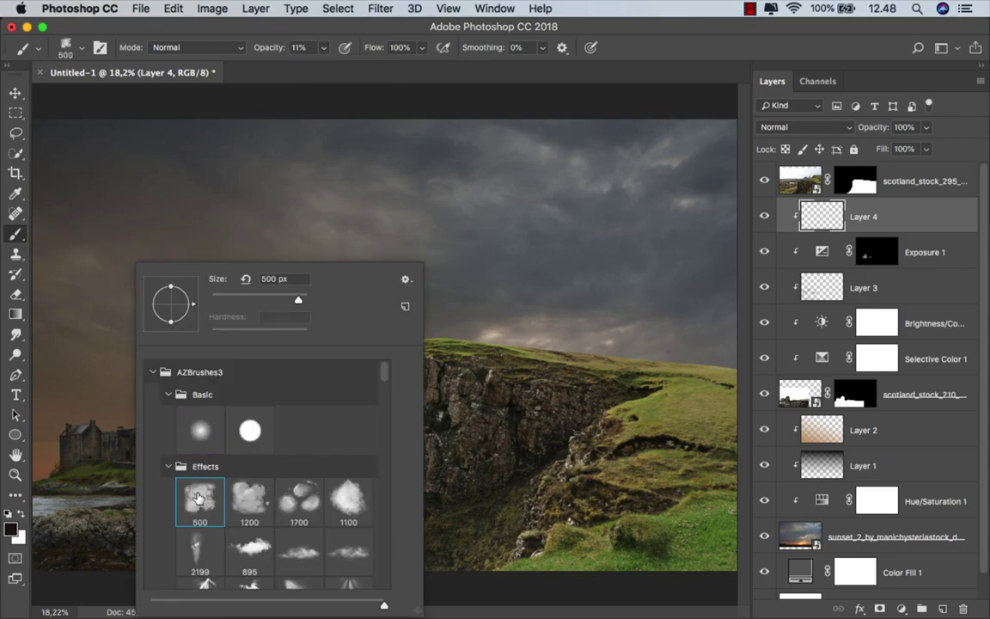
- Set the foreground colour to the lighter warm brown #ba8964
left_click(12, 526)
left_click(307, 446)
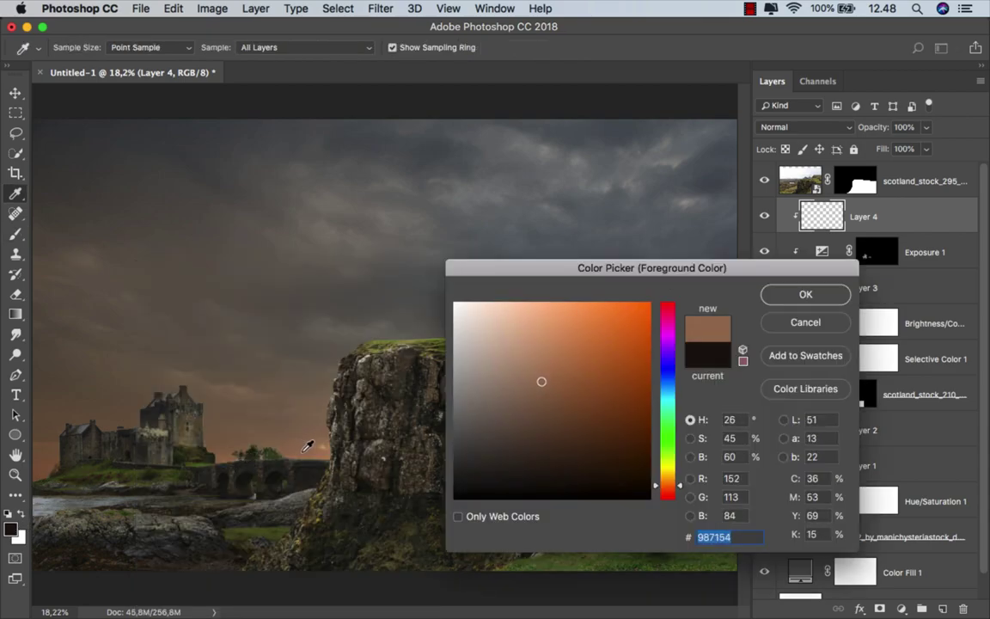
left_click_drag(307, 446, 328, 446)
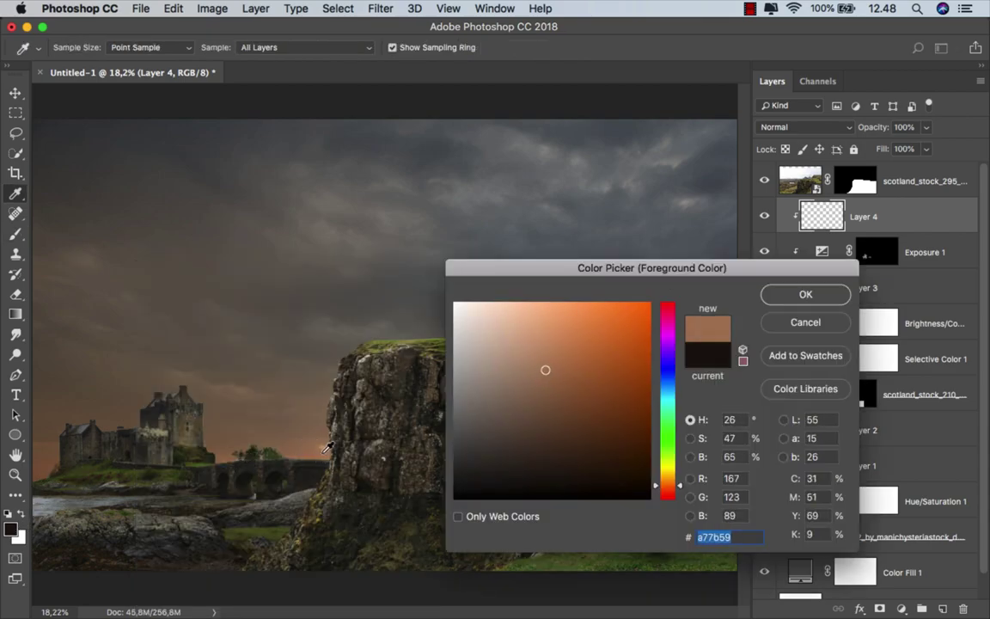
left_click(544, 354)
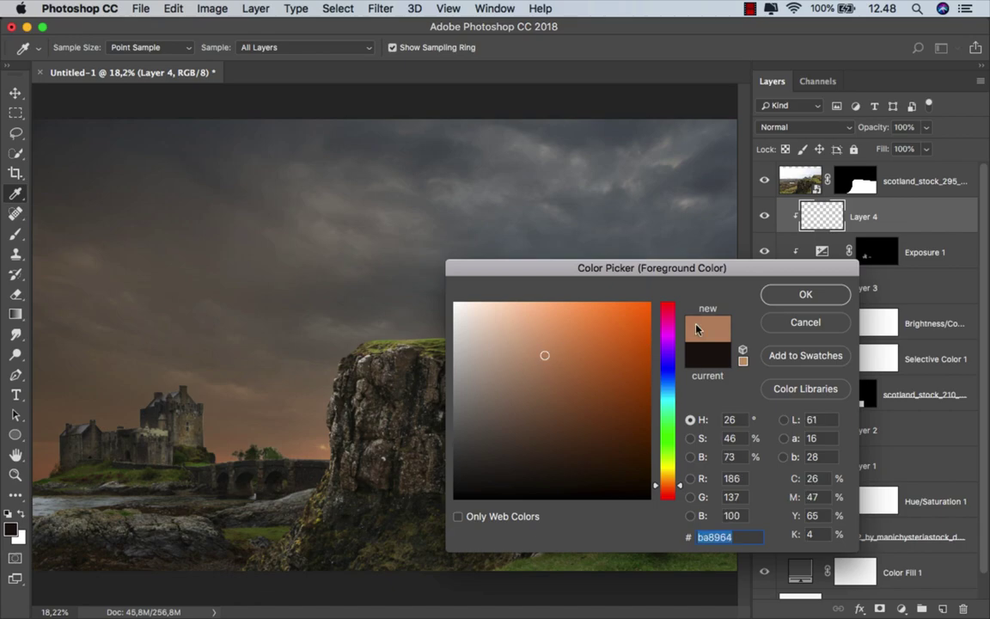
left_click(807, 293)
- Set the brush to 6% opacity and enlarge it, with the castle and cliff in view
key("b")
scroll(293, 430, "up", 2)
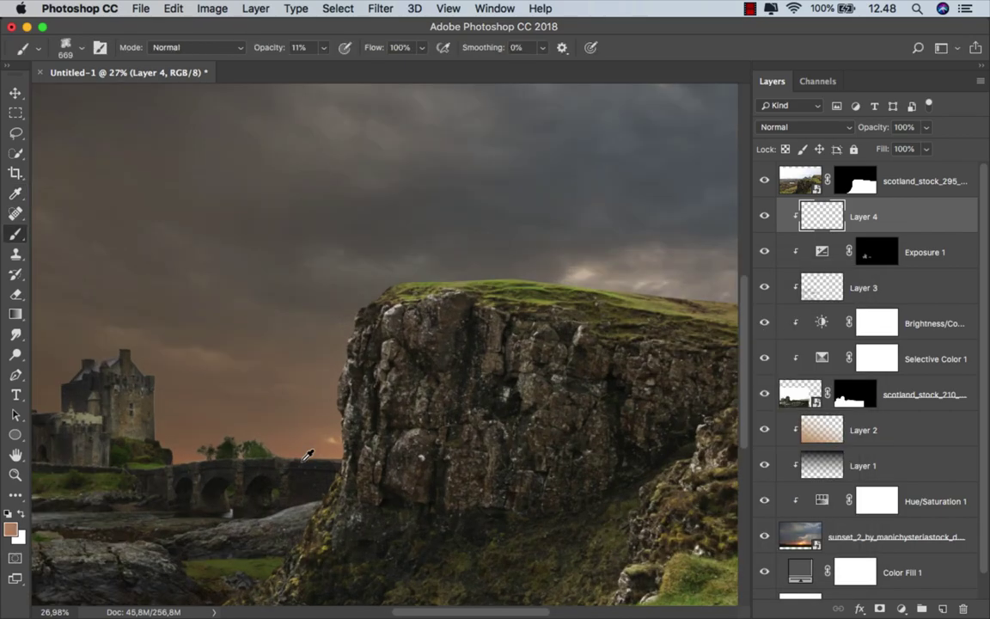
left_click_drag(256, 453, 360, 371)
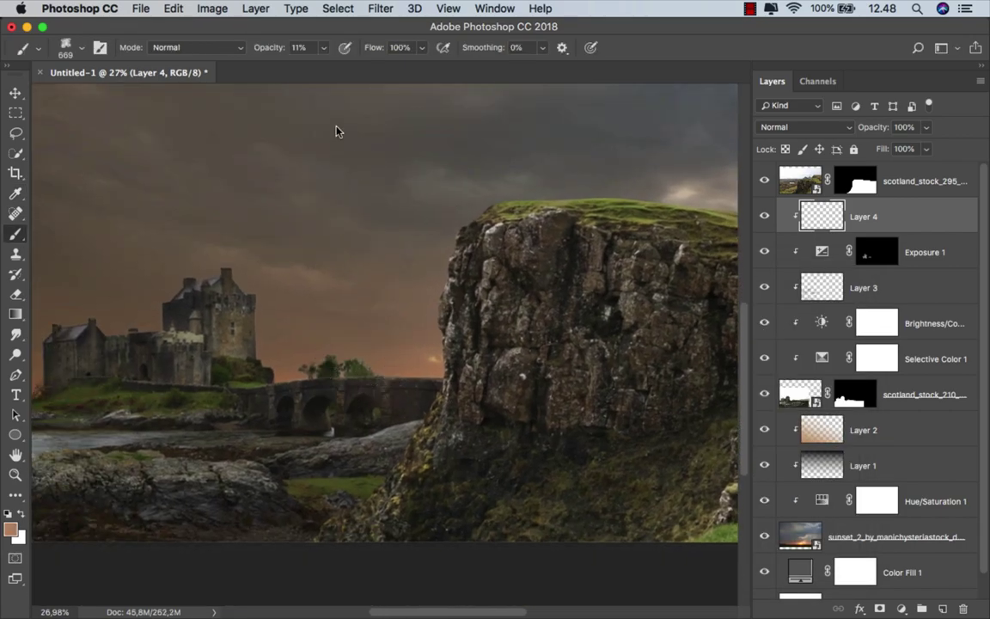
left_click(324, 47)
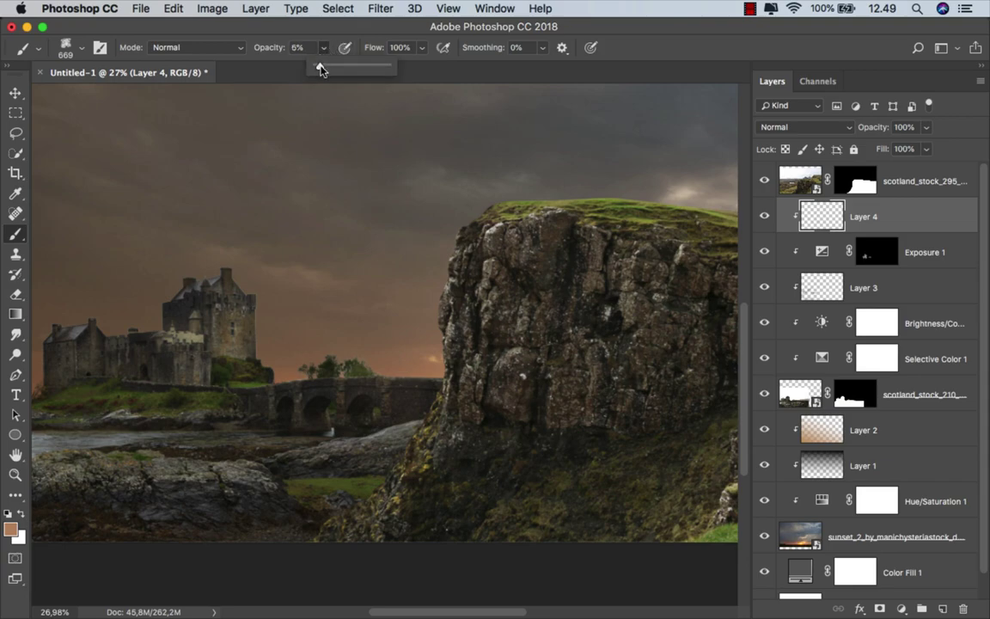
key("bracketright")
key("bracketright")
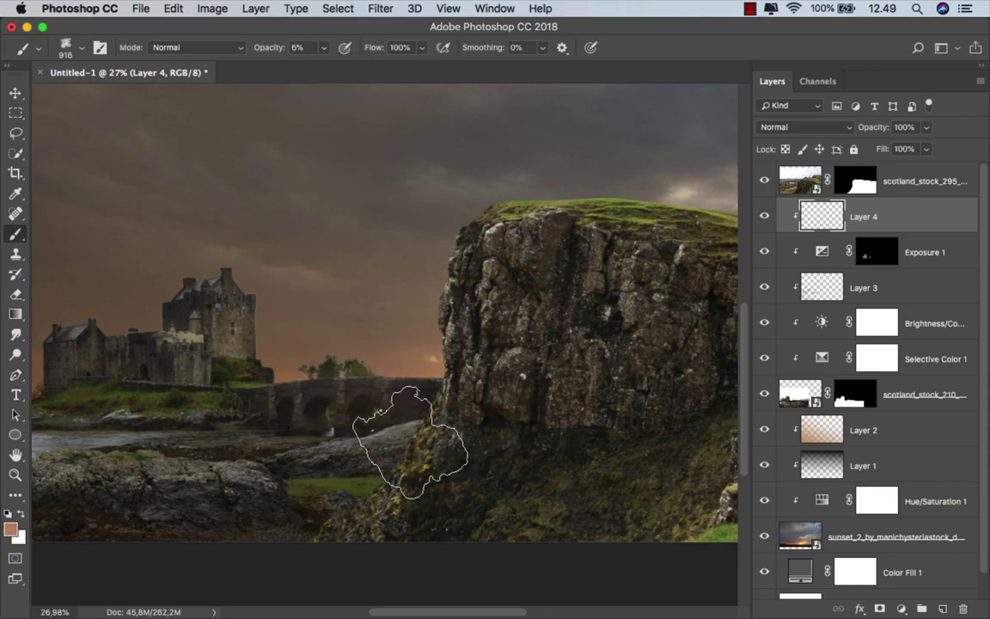
mouse_move(440, 372)
left_mouse_down()
mouse_move(413, 385)
mouse_move(435, 383)
left_mouse_up()
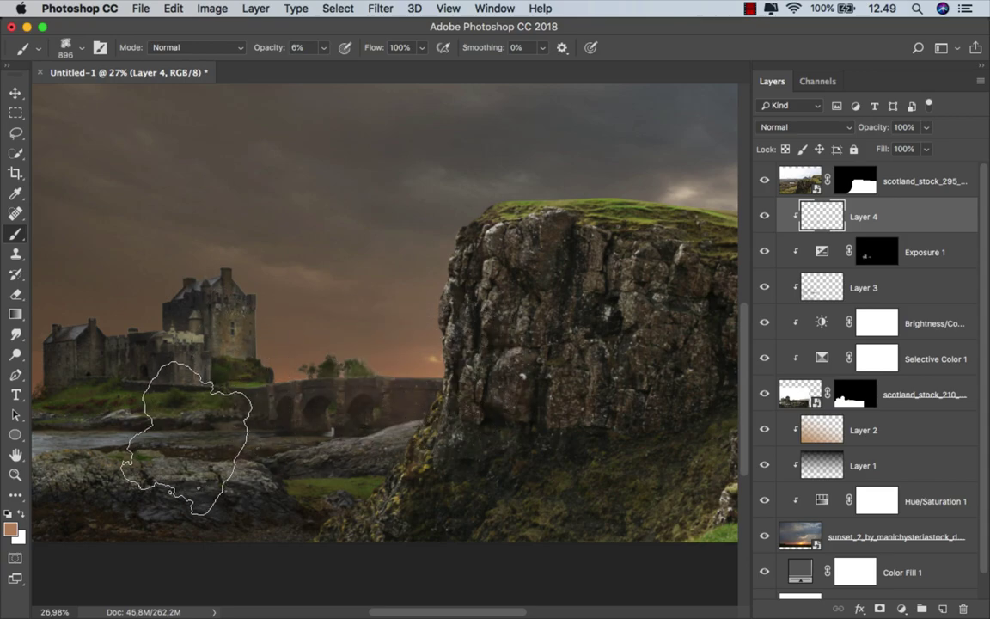
- Paint a faint warm brown glow on Layer 4 over the castle rocks, bridge and cliff face
mouse_move(186, 438)
left_mouse_down()
mouse_move(361, 396)
mouse_move(354, 365)
left_mouse_up()
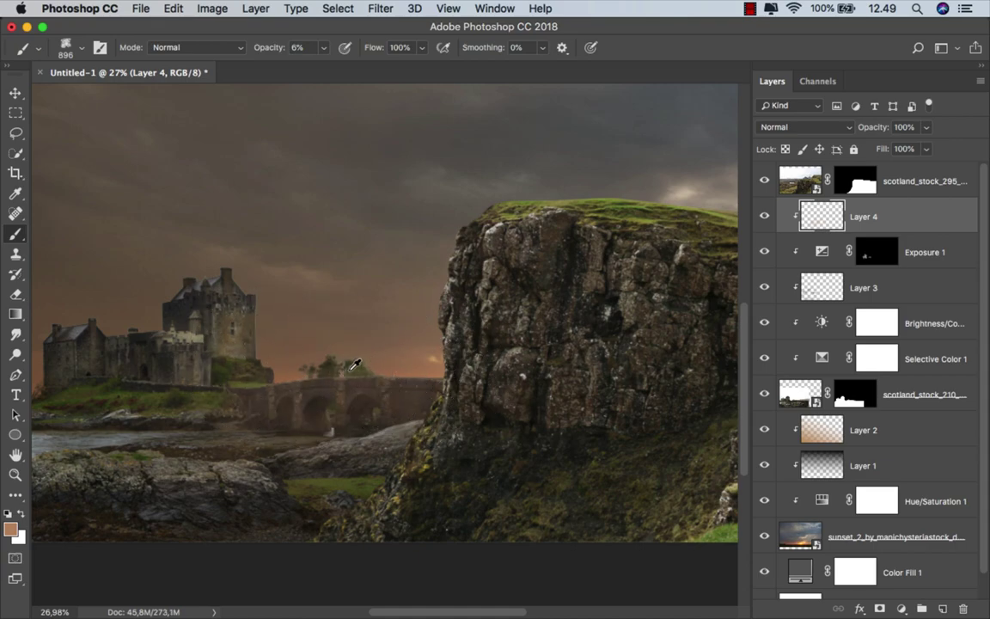
scroll(354, 364, "down", 2)
left_click_drag(302, 413, 318, 414)
mouse_move(263, 432)
left_mouse_down()
mouse_move(245, 438)
mouse_move(176, 408)
mouse_move(172, 434)
mouse_move(198, 408)
mouse_move(321, 431)
mouse_move(379, 404)
mouse_move(349, 349)
mouse_move(323, 364)
mouse_move(439, 342)
mouse_move(299, 393)
mouse_move(236, 380)
mouse_move(331, 398)
mouse_move(343, 364)
mouse_move(371, 371)
mouse_move(365, 402)
mouse_move(364, 376)
mouse_move(287, 393)
mouse_move(440, 348)
left_mouse_up()
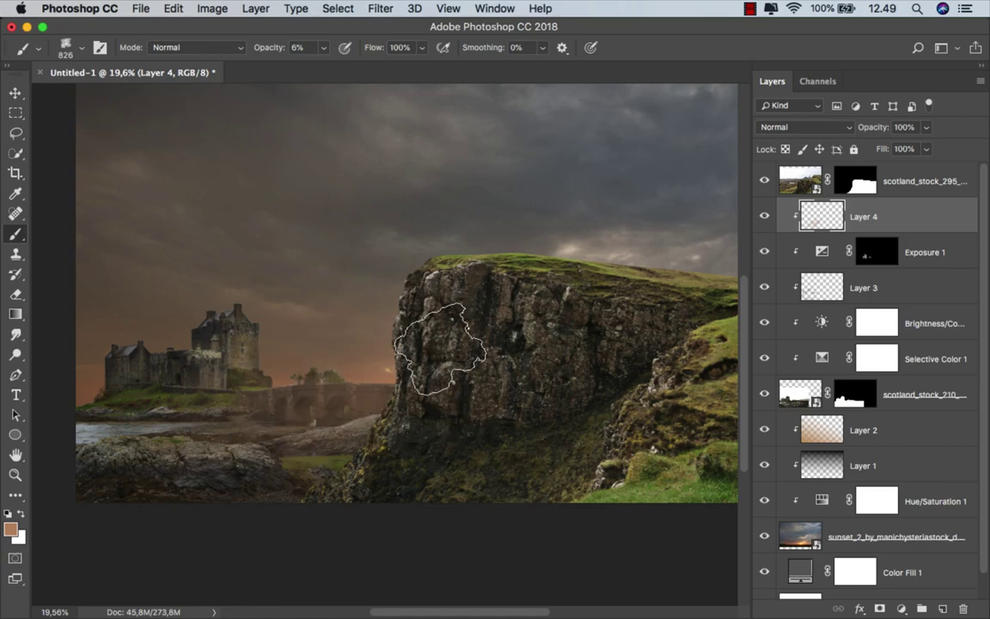
key("ctrl+0")
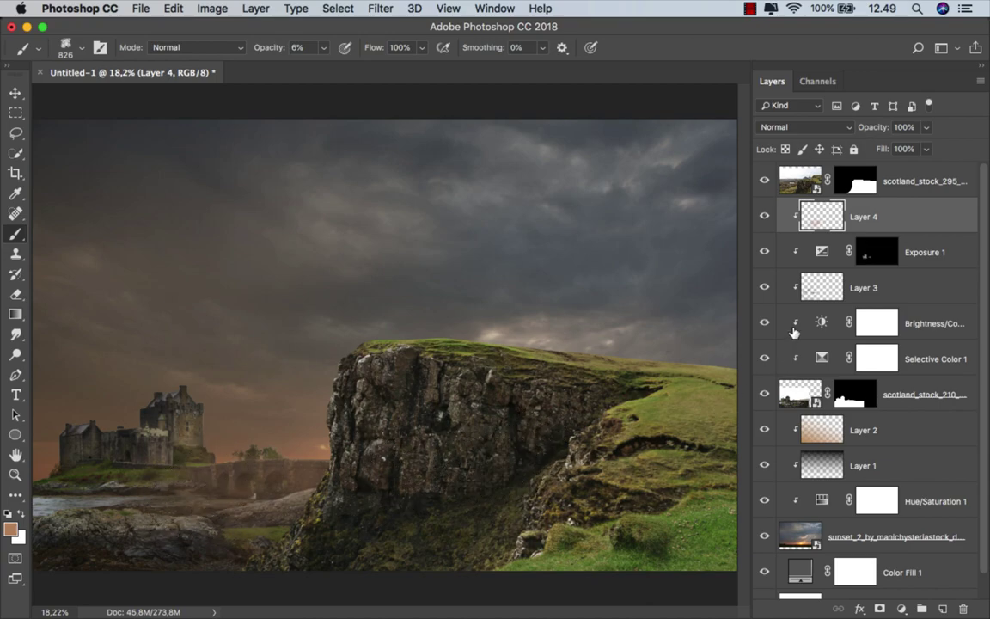
- Add a clipped Layer 5 in Overlay mode and paint warm glow over the castle
left_click(764, 217)
left_click(944, 609)
right_click(787, 206)
left_click(691, 425)
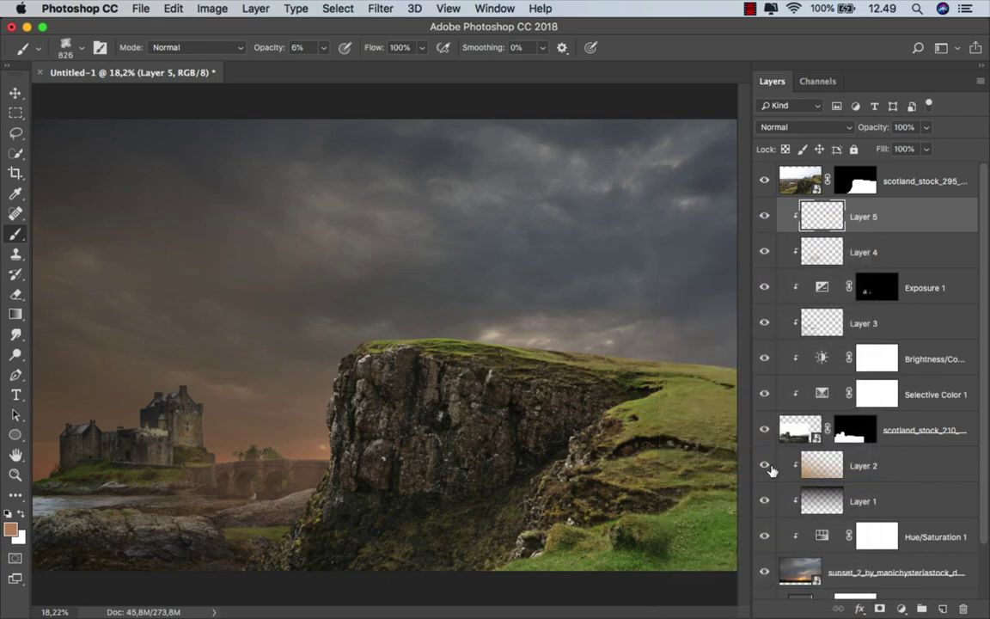
left_click(804, 127)
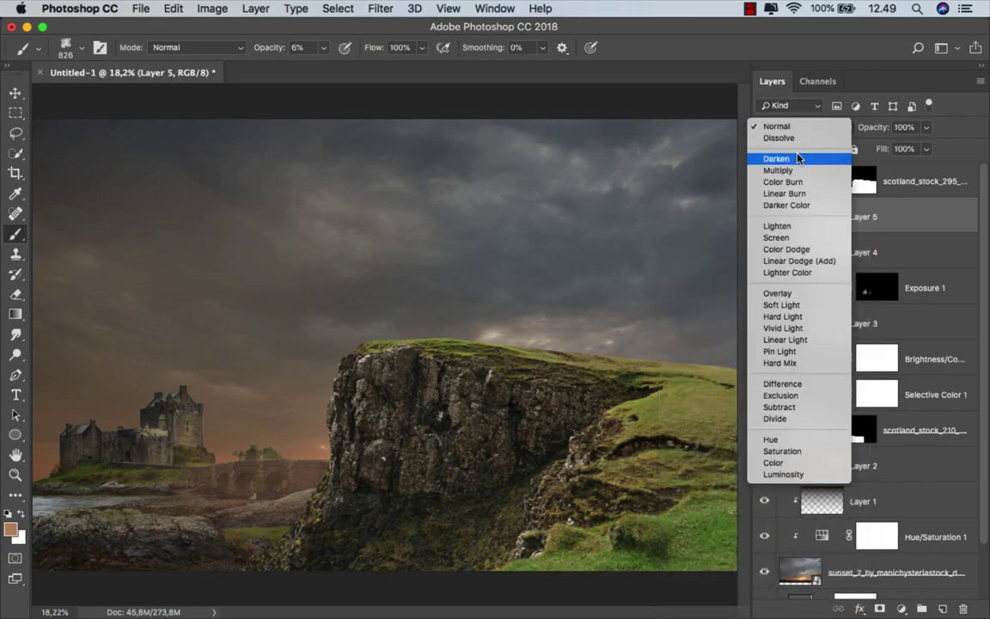
left_click(788, 296)
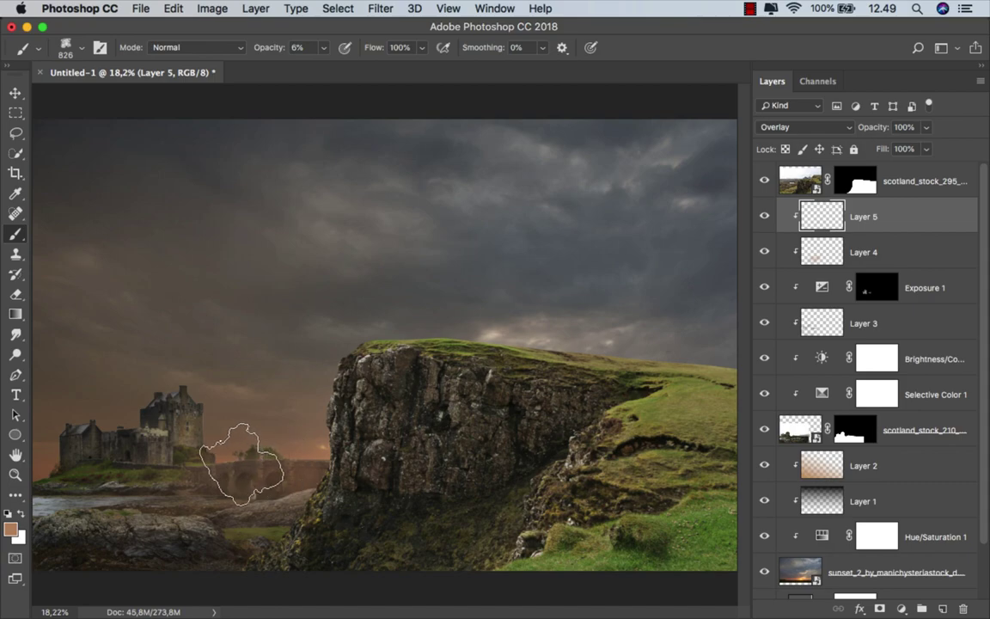
mouse_move(181, 409)
left_mouse_down()
mouse_move(163, 438)
mouse_move(116, 466)
mouse_move(118, 485)
mouse_move(163, 519)
mouse_move(220, 504)
mouse_move(260, 508)
mouse_move(310, 457)
mouse_move(245, 441)
mouse_move(261, 456)
mouse_move(341, 367)
mouse_move(346, 487)
mouse_move(283, 460)
mouse_move(394, 398)
mouse_move(314, 459)
mouse_move(212, 449)
mouse_move(336, 487)
mouse_move(386, 476)
mouse_move(110, 505)
mouse_move(77, 519)
mouse_move(142, 487)
mouse_move(182, 425)
mouse_move(194, 457)
left_mouse_up()
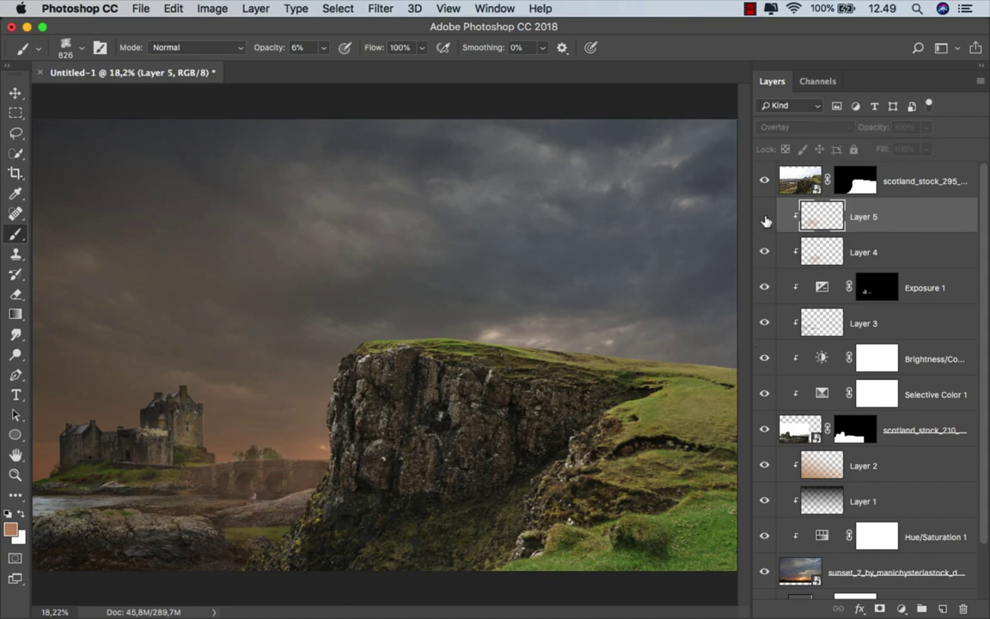
- Compare Layer 4 on and off and lower its fill to 85%
left_click(766, 249)
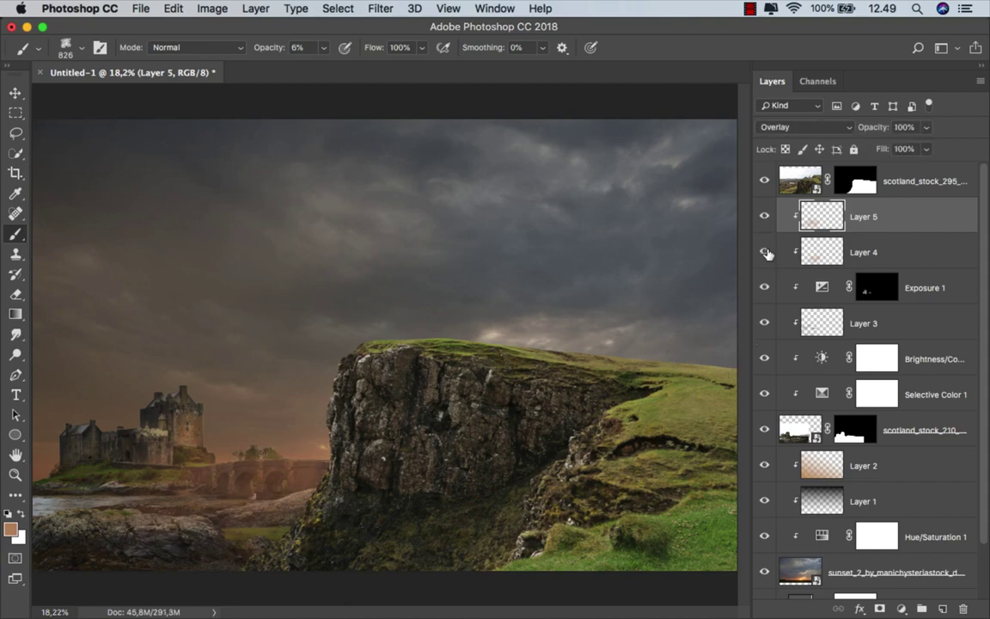
left_click(825, 251)
left_click(928, 150)
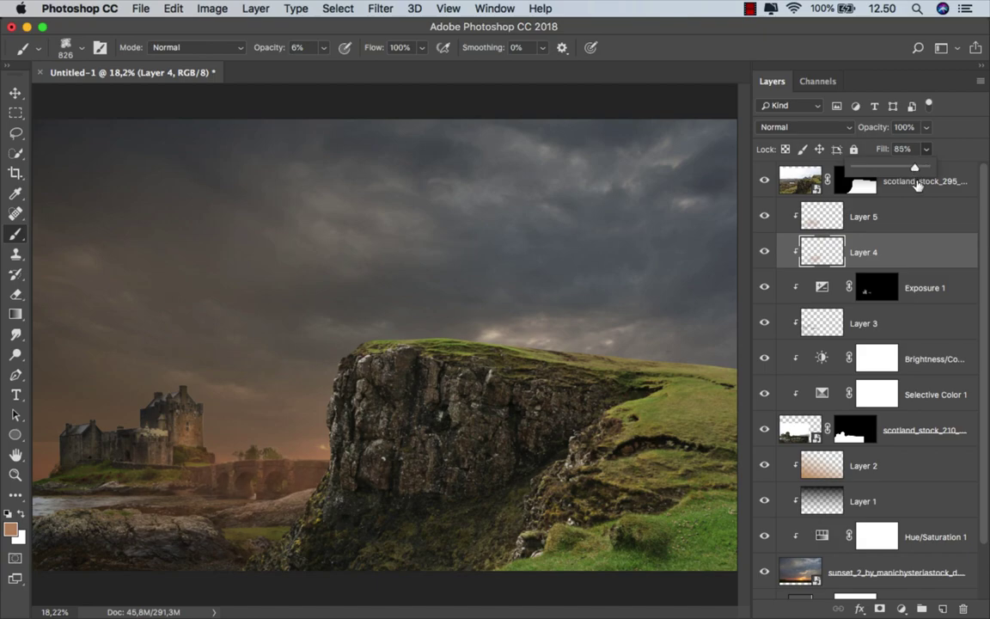
- Open the Blending Options for the castle photo layer
left_click(908, 219)
key("v")
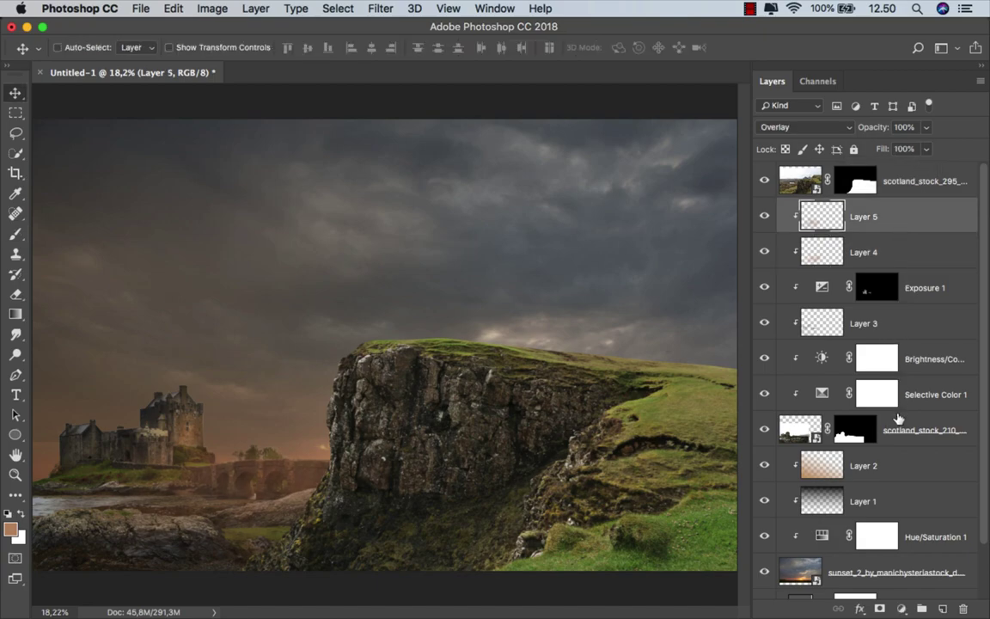
left_click(863, 430)
left_click(765, 432)
left_click(765, 431)
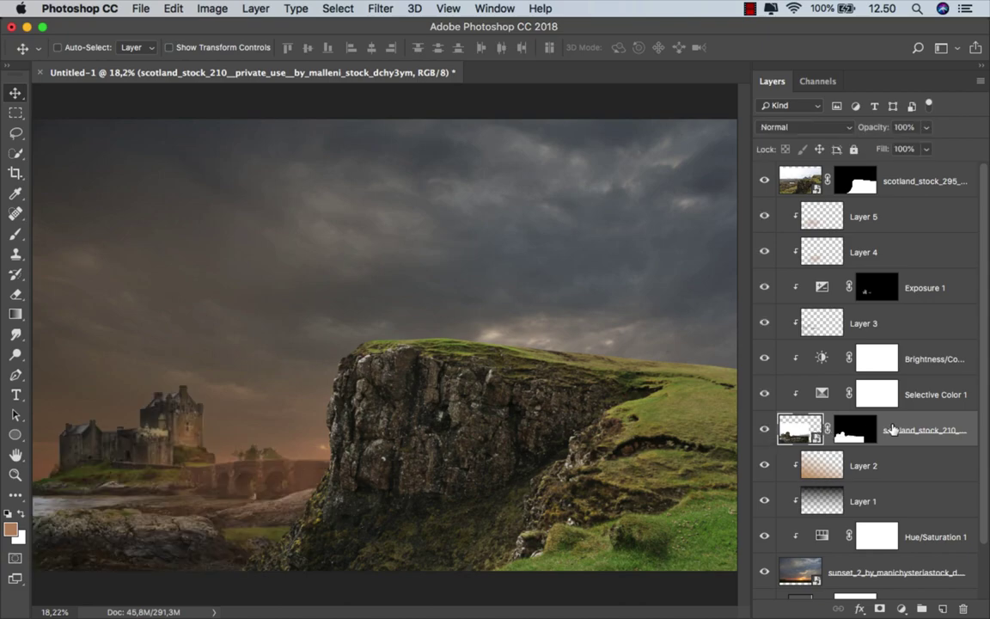
right_click(892, 429)
left_click(806, 427)
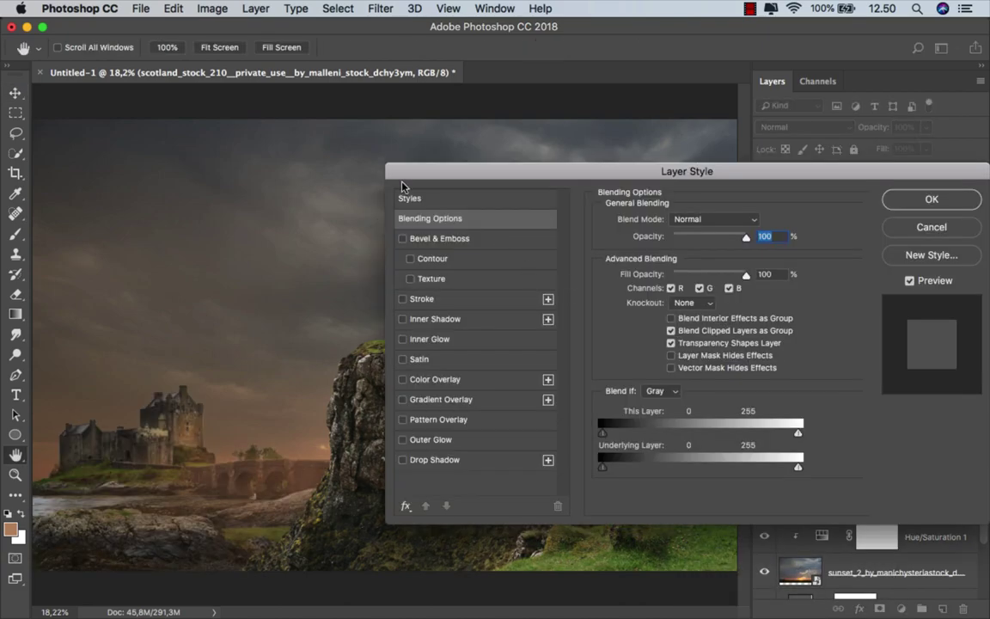
- Enable a warm orange Inner Shadow on the castle layer at about 41% opacity, 6 px distance and size
left_click_drag(402, 182, 411, 172)
left_click(408, 316)
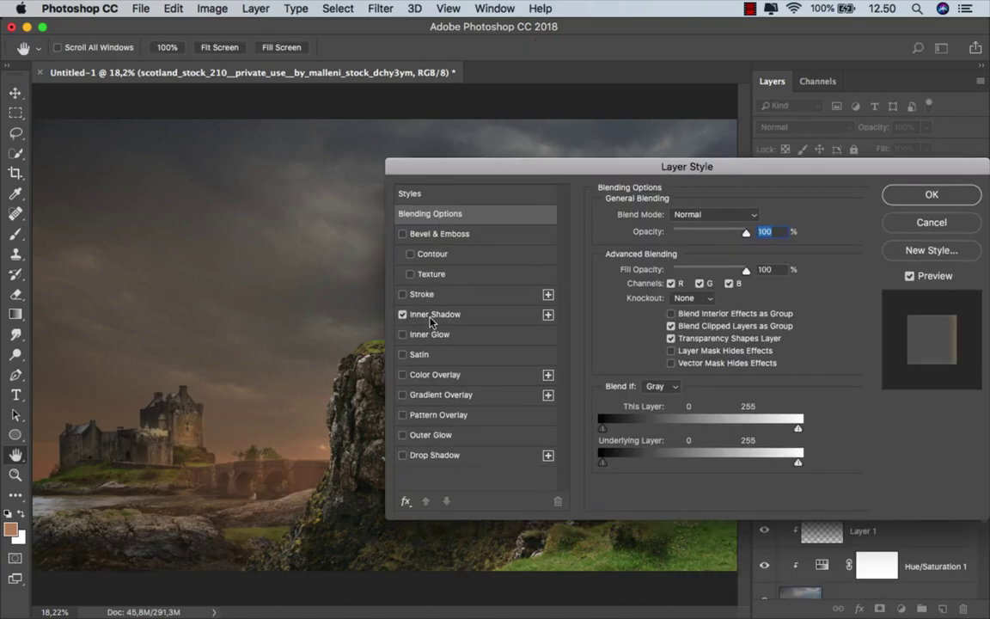
scroll(204, 461, "up", 2)
scroll(194, 440, "up", 3)
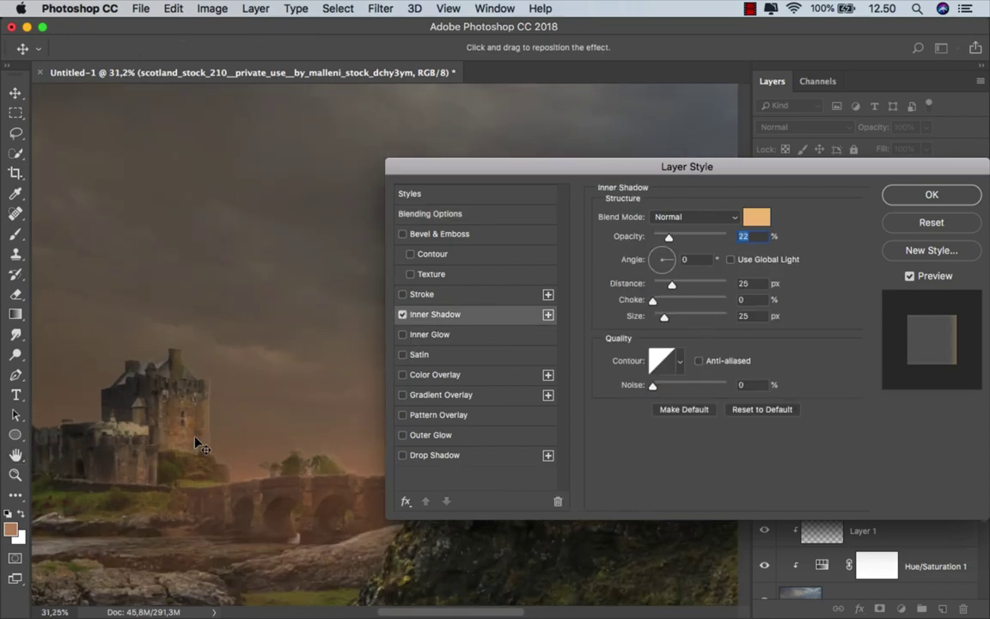
scroll(196, 439, "up", 1)
scroll(204, 433, "up", 2)
left_click_drag(211, 424, 136, 347)
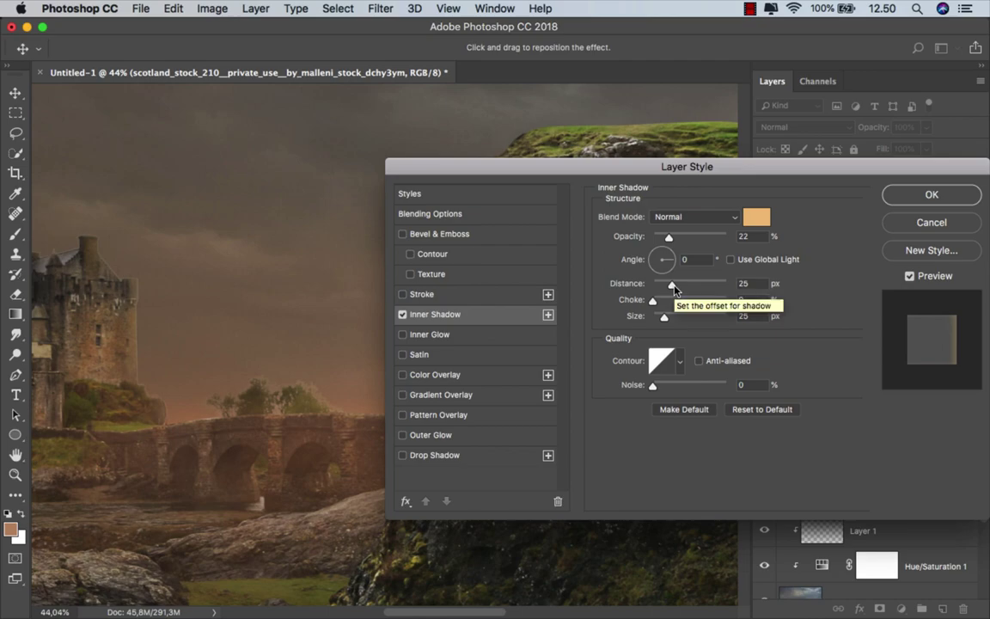
left_click_drag(669, 238, 729, 238)
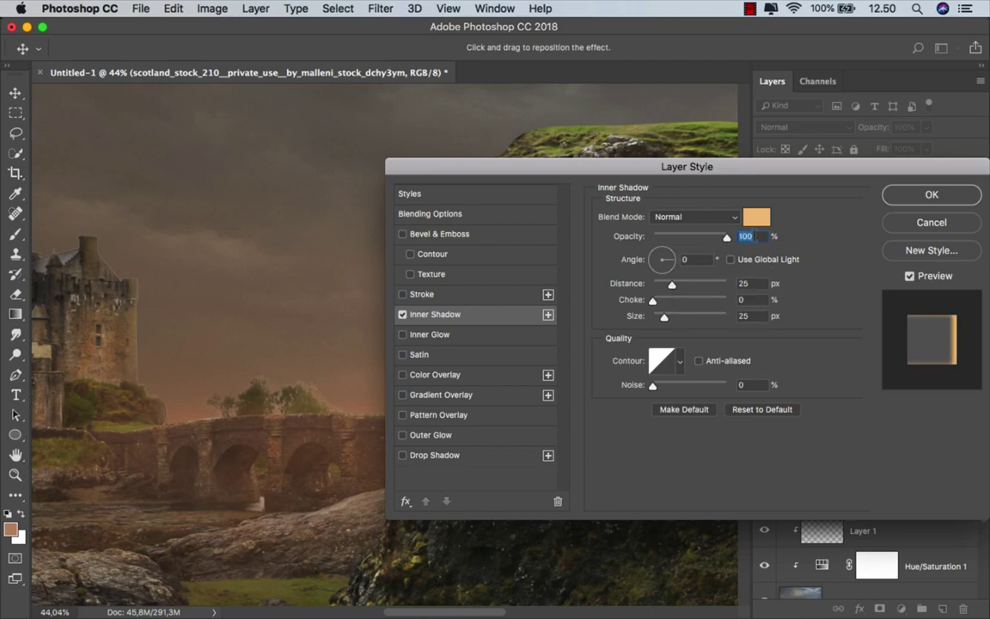
mouse_move(672, 287)
left_mouse_down()
mouse_move(655, 287)
mouse_move(658, 320)
mouse_move(658, 292)
left_mouse_up()
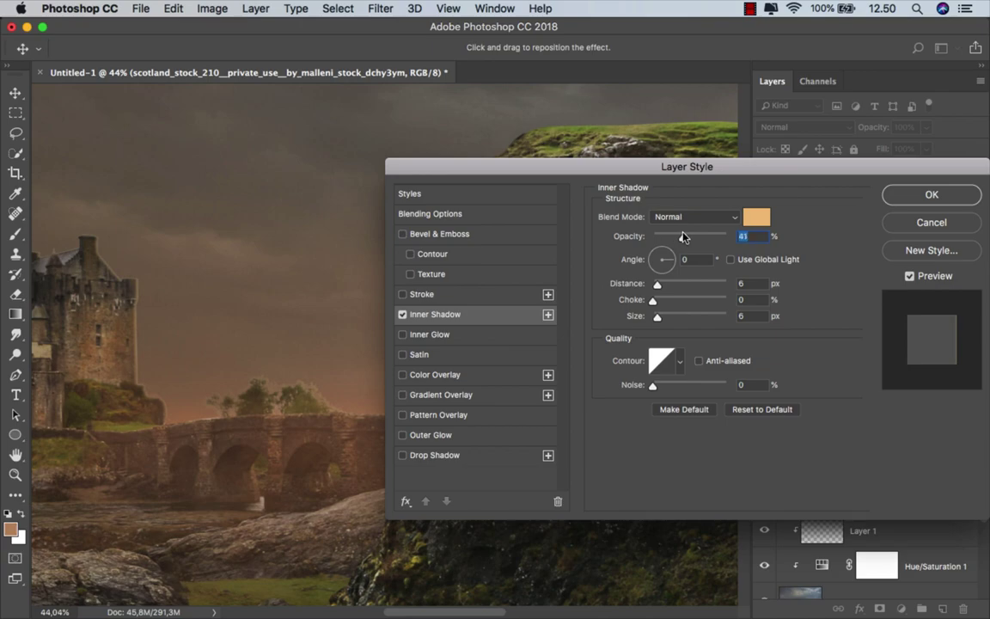
left_click_drag(678, 236, 677, 237)
- Turn the Inner Shadow into its own layer above Layer 5 with an inverted black mask
left_click(902, 198)
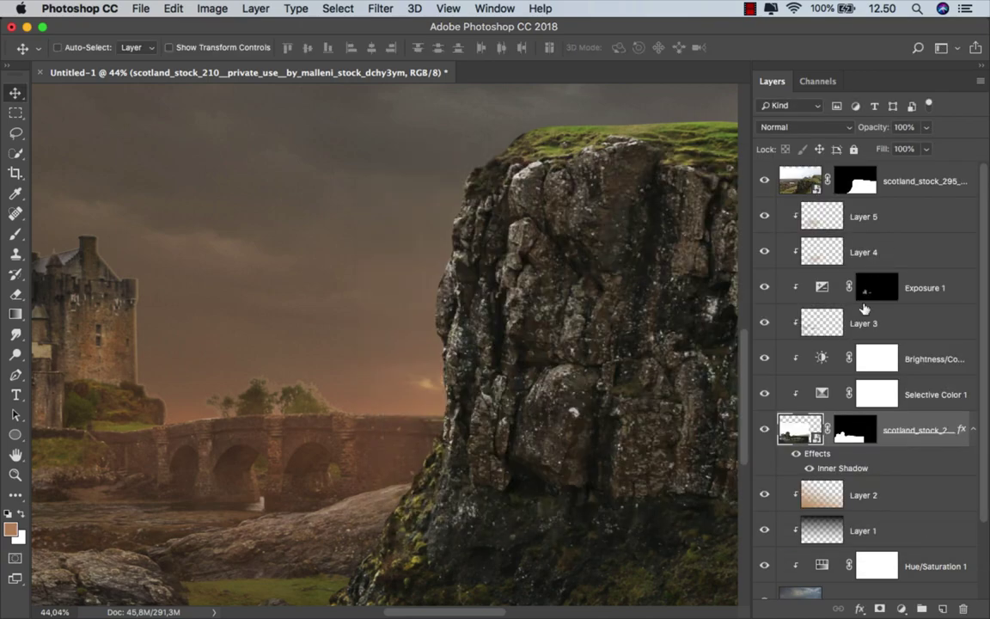
right_click(838, 475)
left_click(868, 568)
left_click_drag(894, 428, 852, 210)
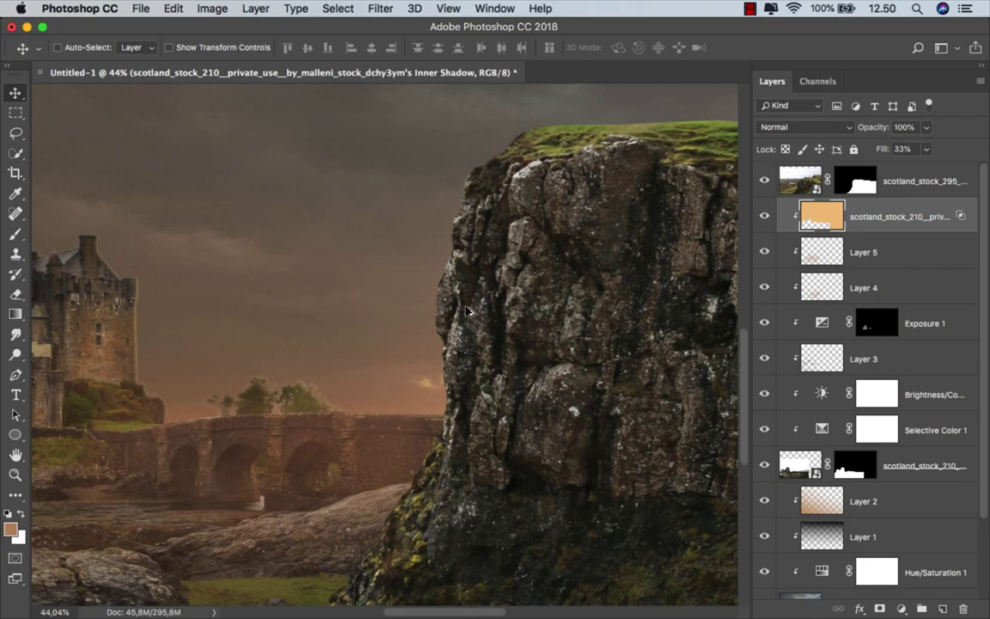
left_click(880, 609)
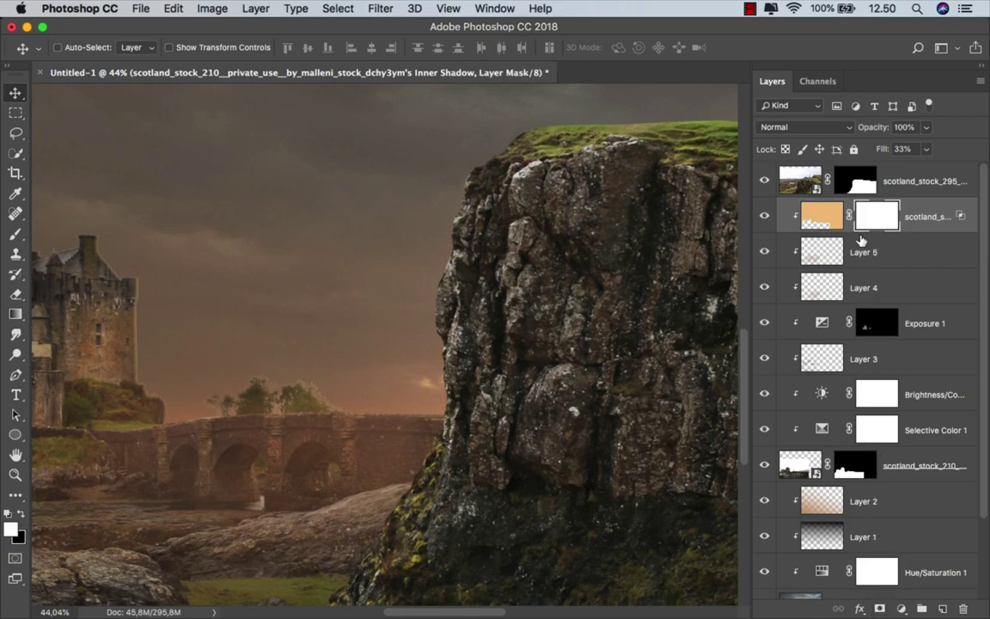
key("ctrl+i")
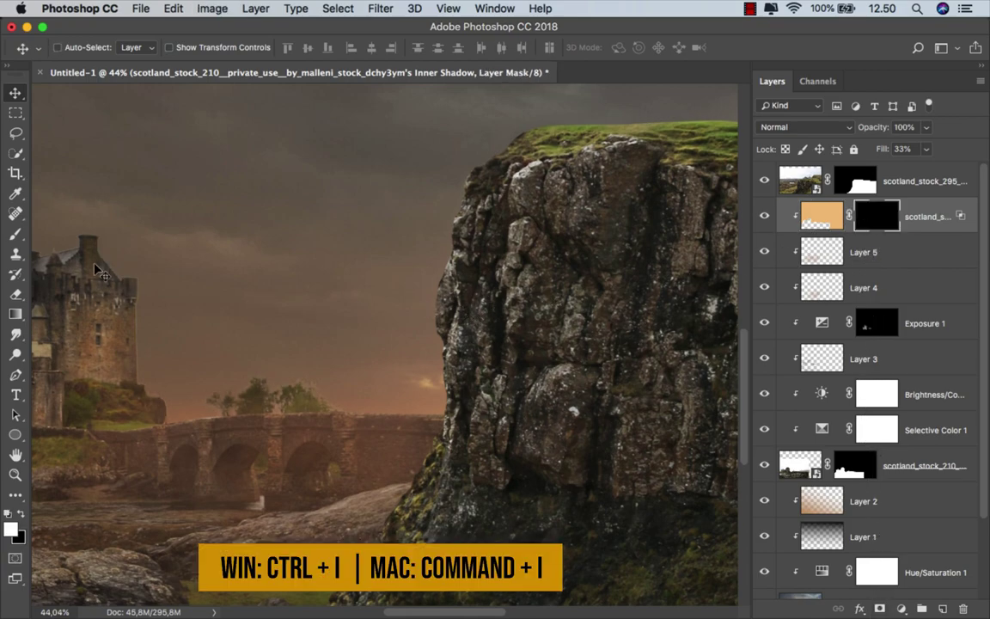
- Choose a soft round brush sized to about 226 px
right_click(15, 233)
left_click(77, 228)
left_click(324, 47)
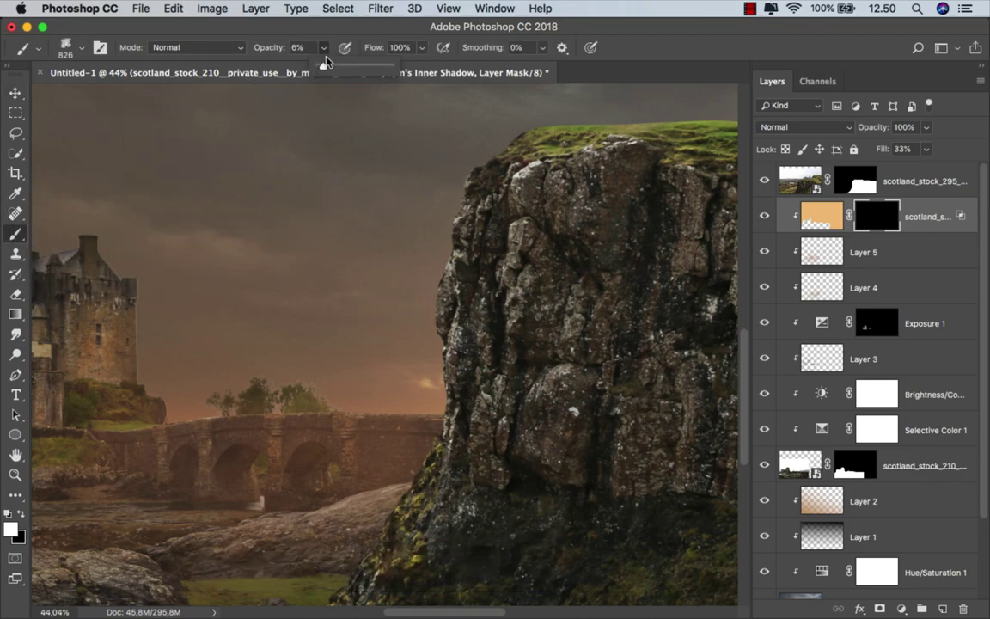
right_click(361, 190)
left_click(430, 357)
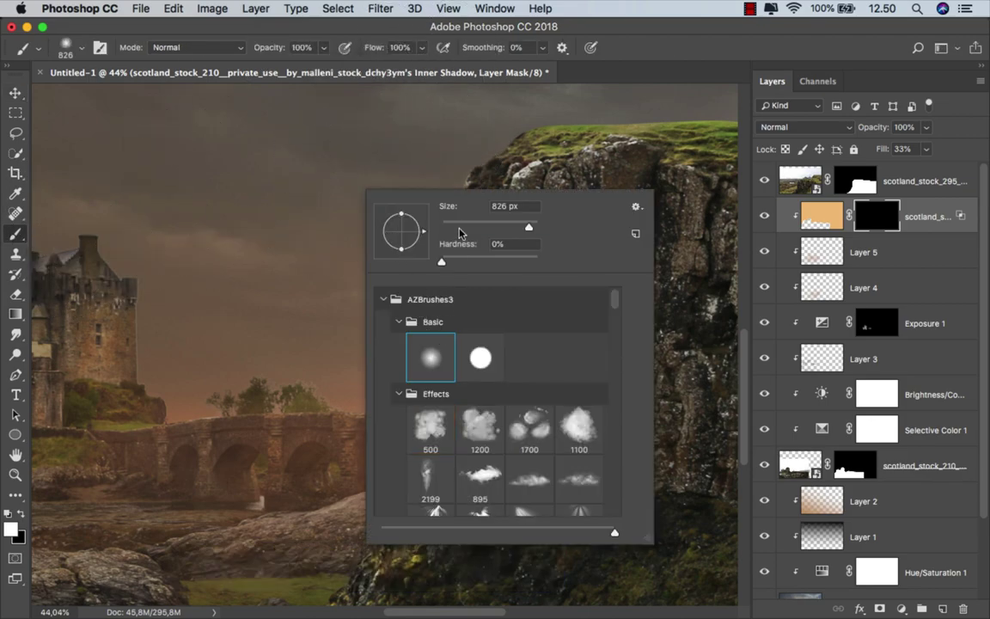
key("Return")
left_click_drag(138, 274, 162, 281)
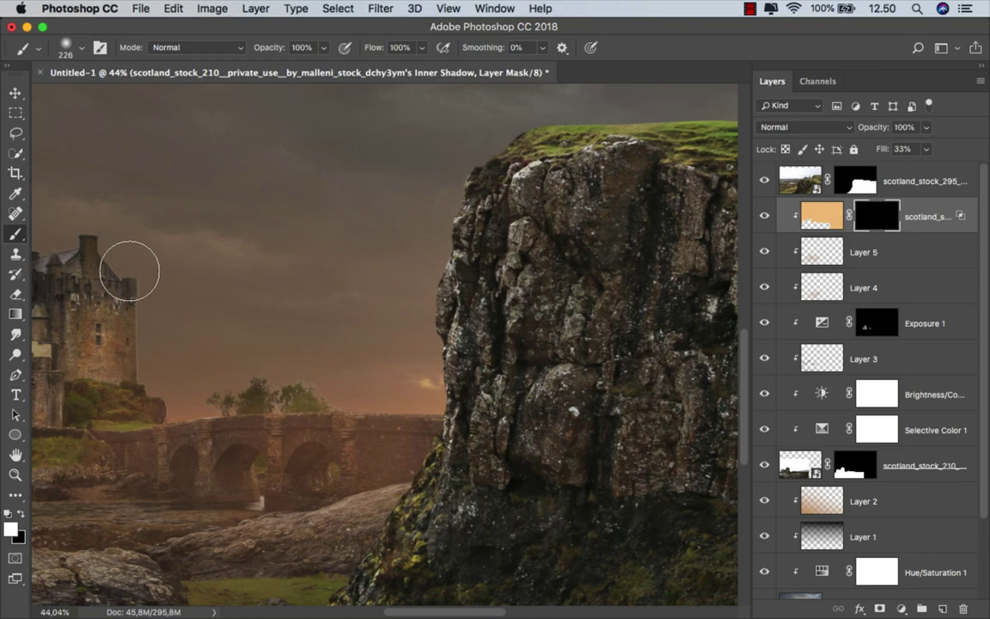
- Paint the inner shadow back in near the castle, then add an empty Layer 6 above the cliff
mouse_move(141, 353)
left_mouse_down()
mouse_move(177, 398)
mouse_move(347, 400)
left_mouse_up()
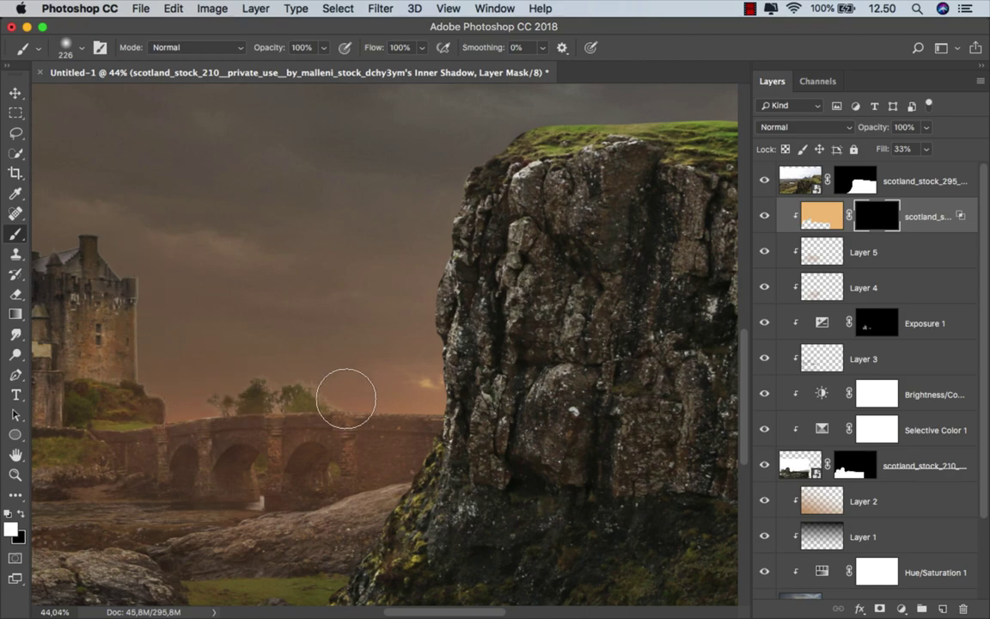
scroll(347, 345, "down", 1)
scroll(347, 344, "down", 5)
scroll(344, 345, "down", 1)
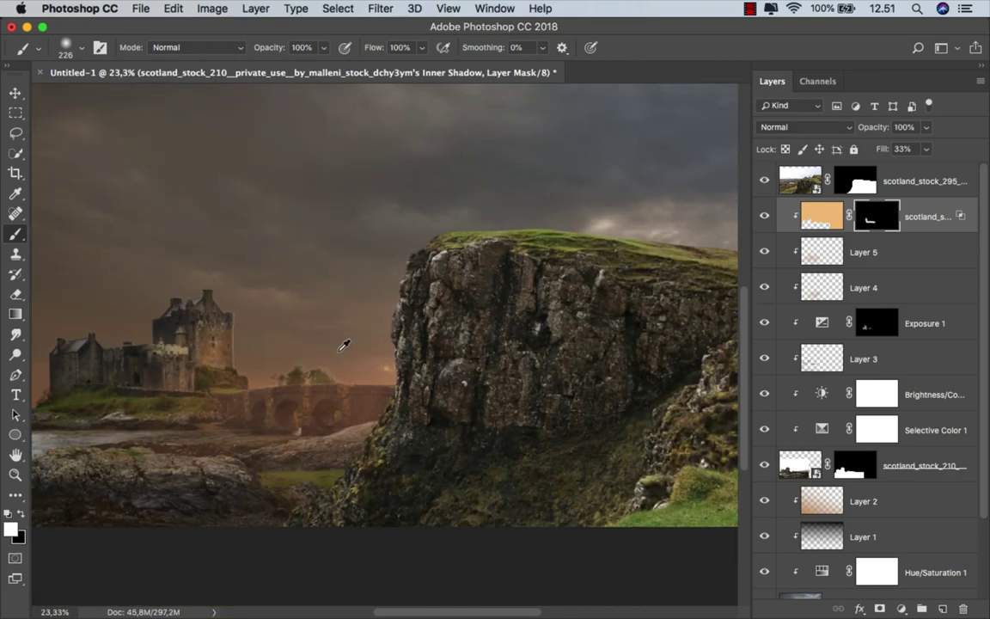
scroll(339, 356, "down", 2)
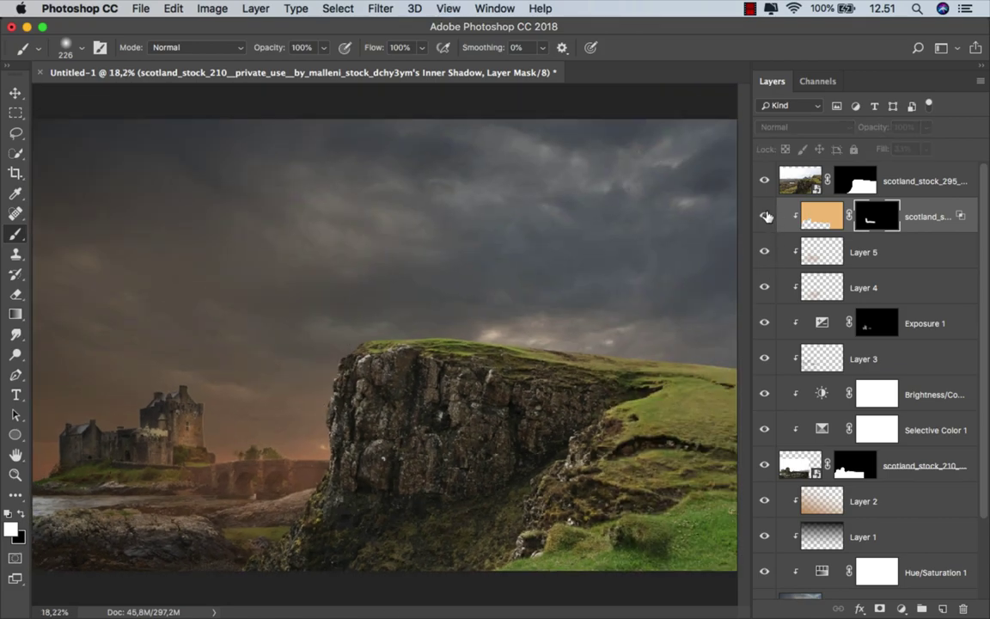
key("ctrl+2")
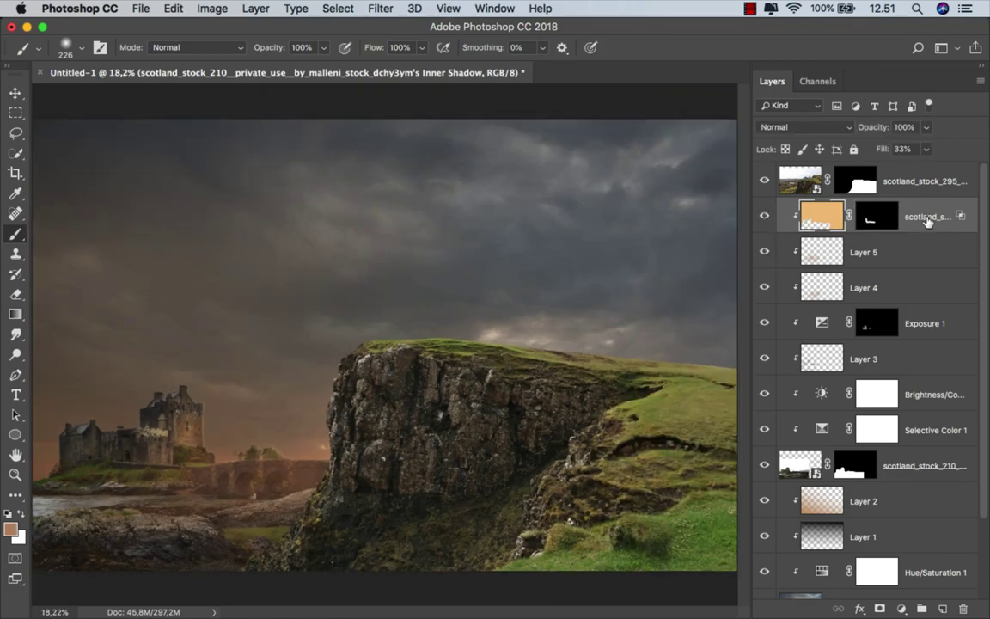
key("ctrl+shift+alt+n")
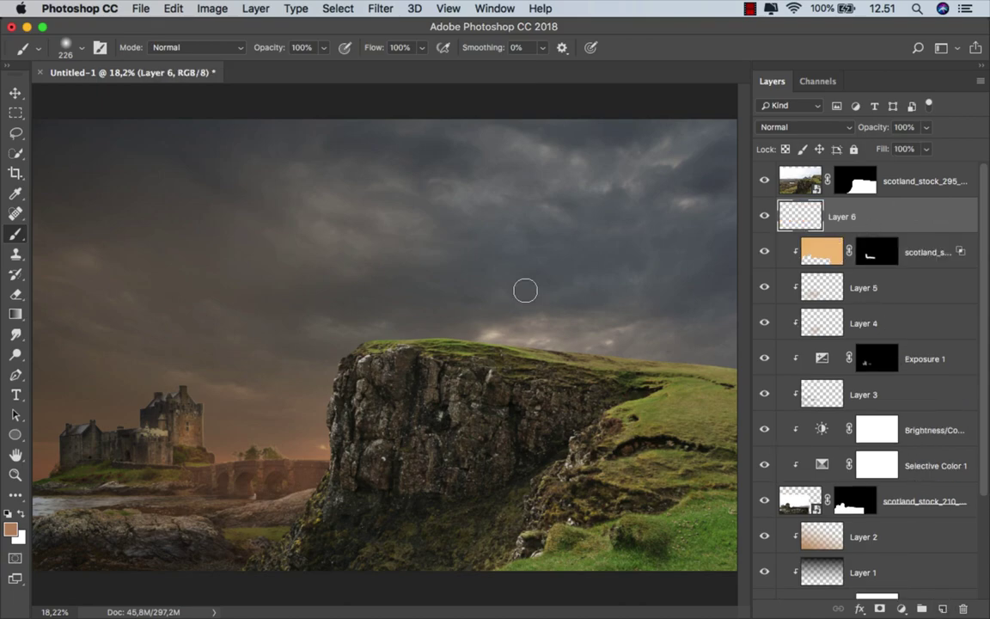
- Pick an olive-yellow colour and dab a soft 1100 px glow beside the castle on Layer 6
left_click(11, 528)
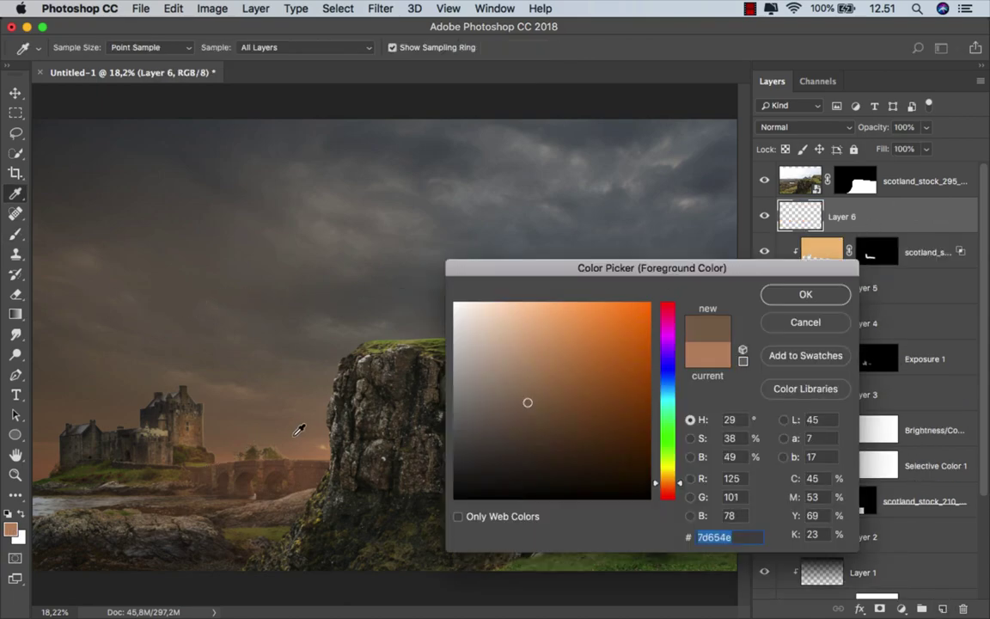
left_click(300, 440)
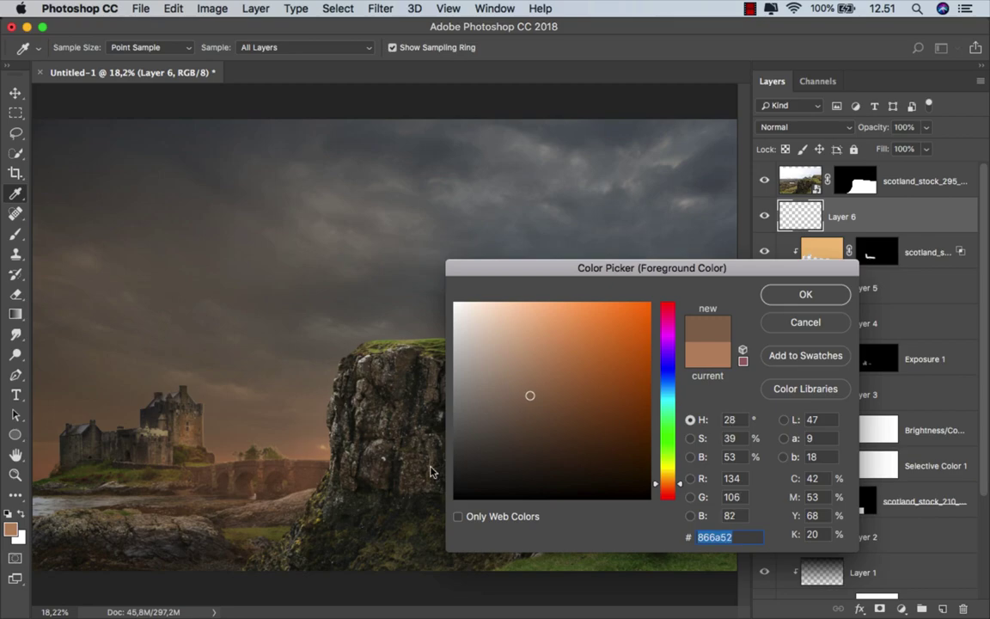
left_click_drag(673, 481, 674, 474)
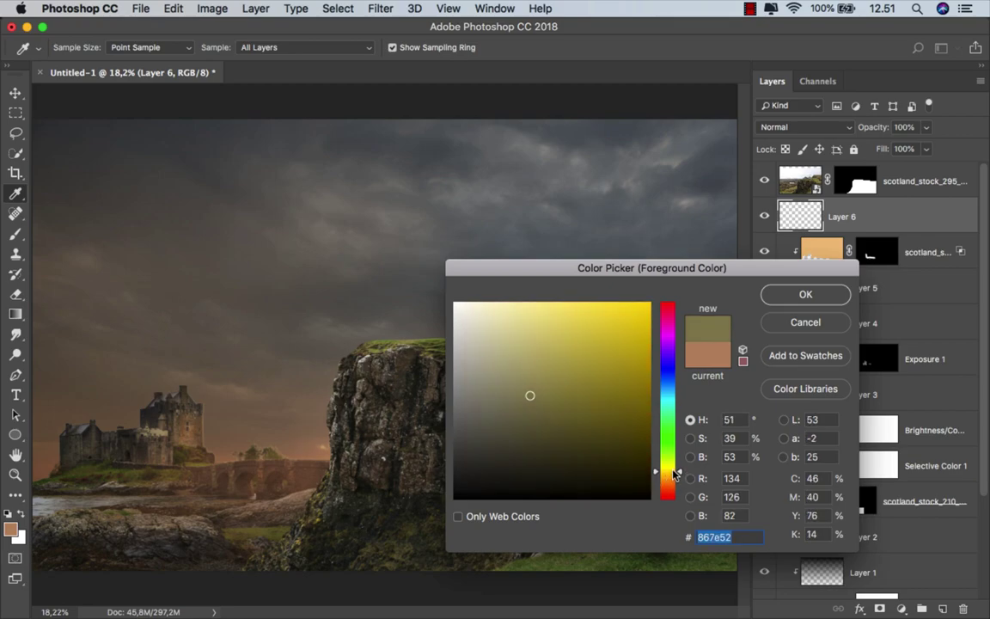
left_click(804, 295)
left_click_drag(271, 421, 335, 420)
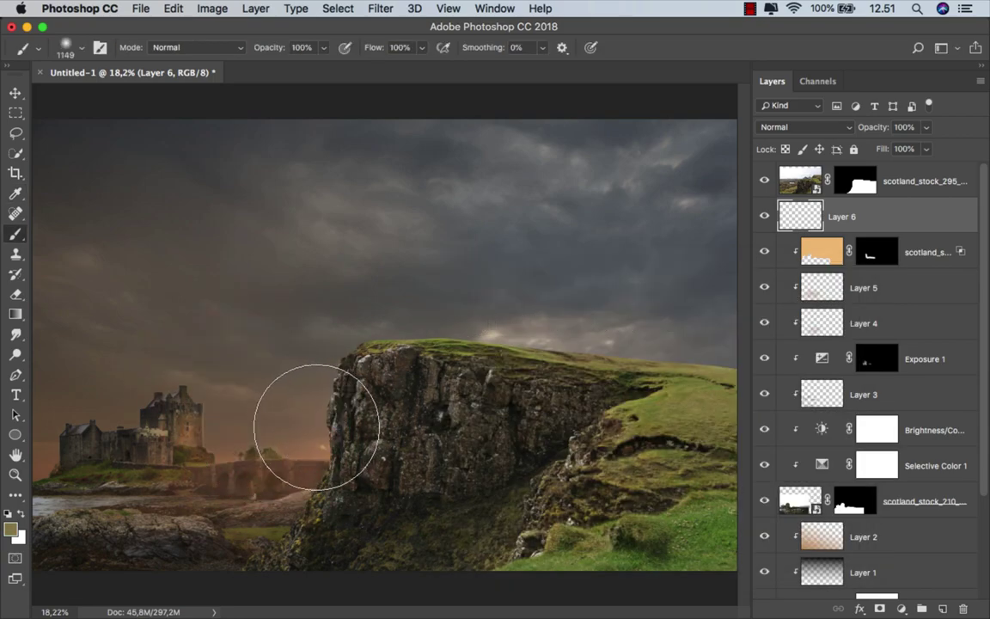
left_click(301, 420)
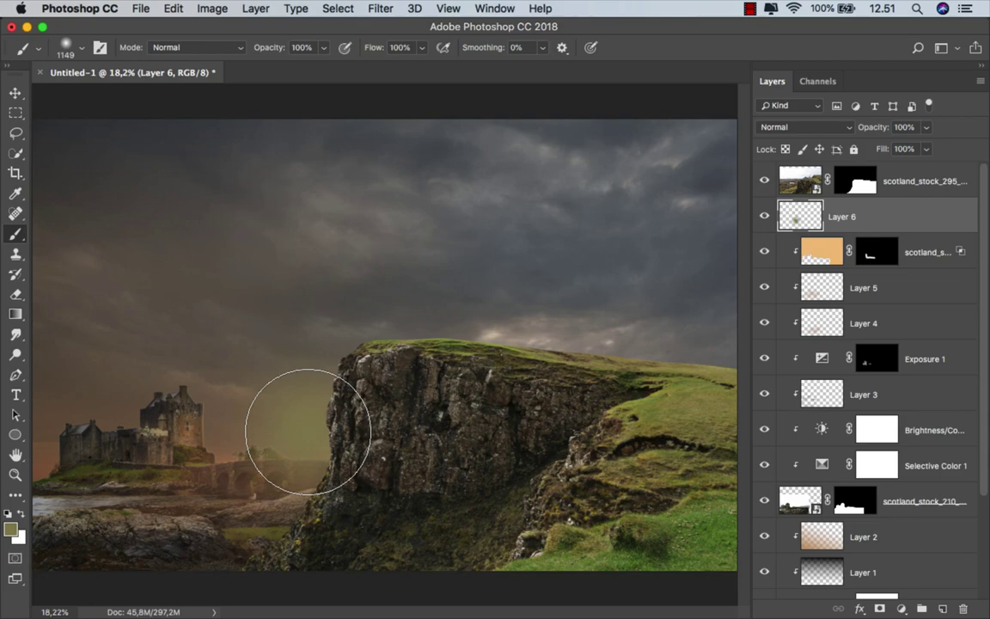
- Set Layer 6 to Color Dodge and stretch the glow wider horizontally with Free Transform
left_click(805, 127)
left_click(806, 252)
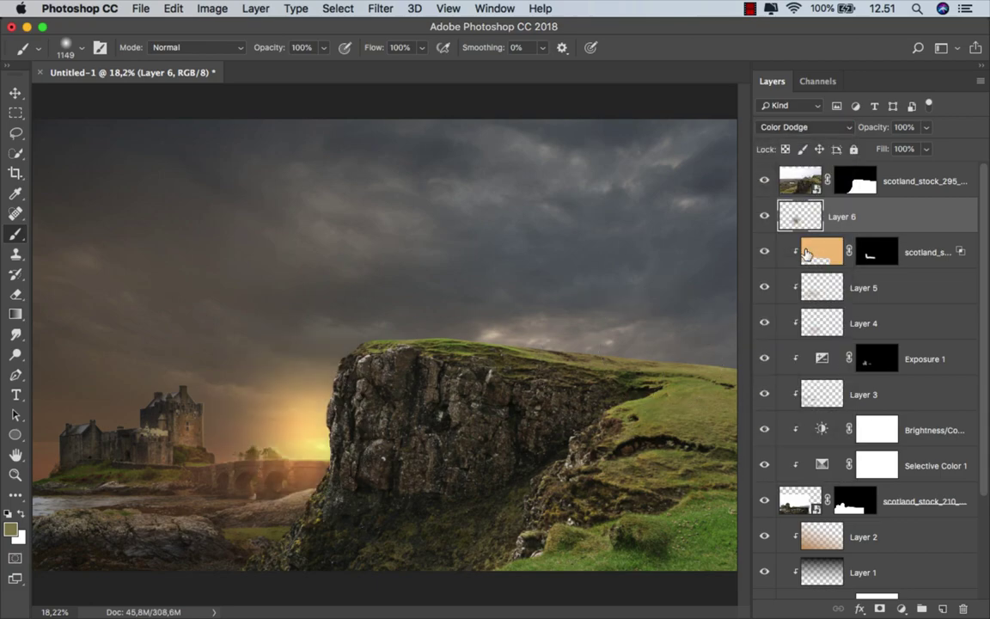
key("ctrl+t")
scroll(355, 363, "down", 1)
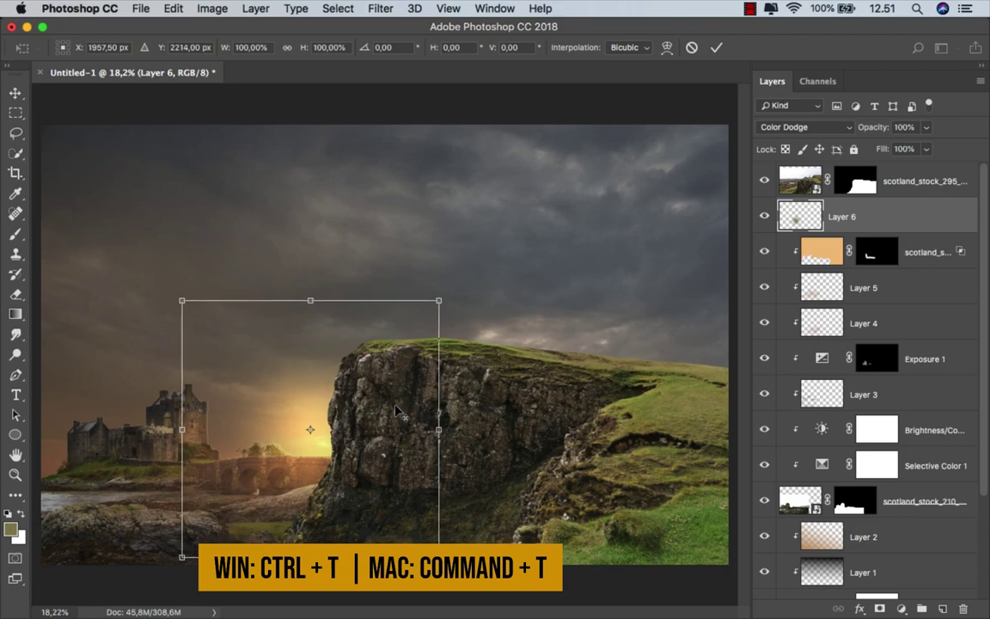
left_click_drag(435, 424, 632, 403)
left_click_drag(451, 456, 466, 461)
scroll(587, 223, "down", 2)
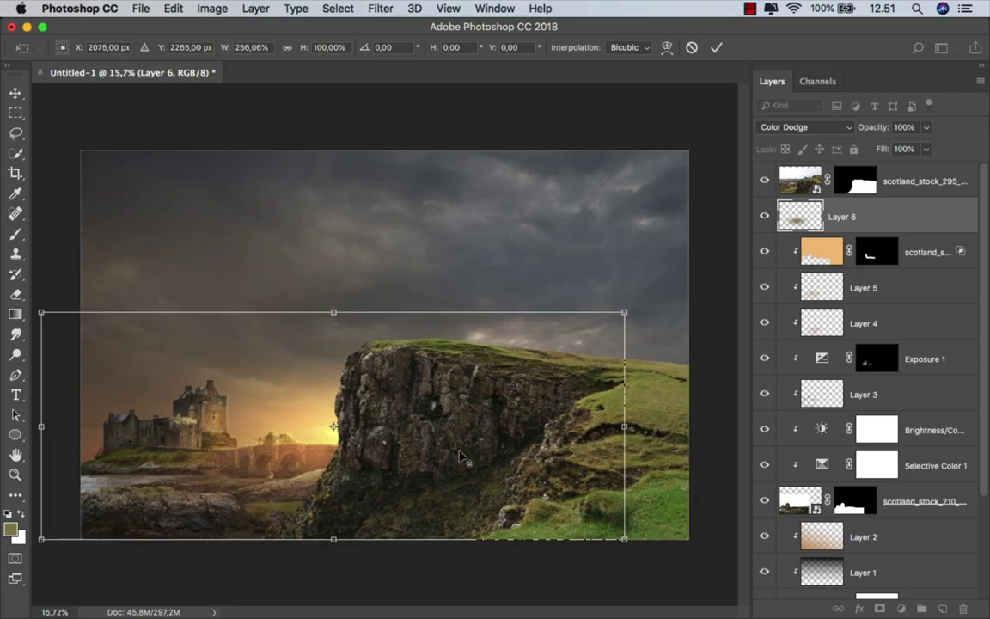
left_click(716, 50)
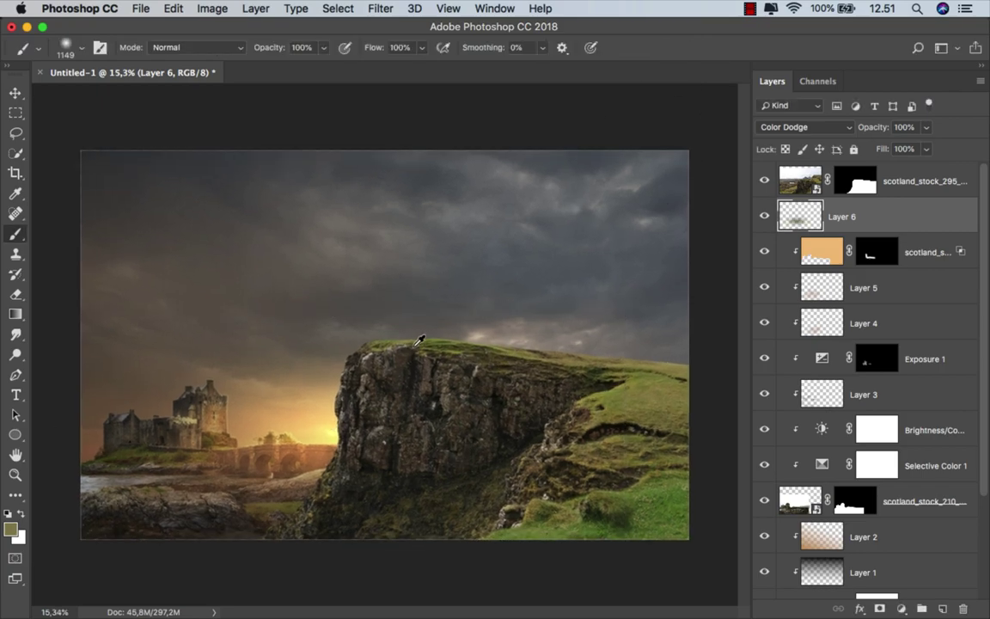
scroll(410, 342, "up", 2)
- Lower the glow layer's fill to 60%
key("v")
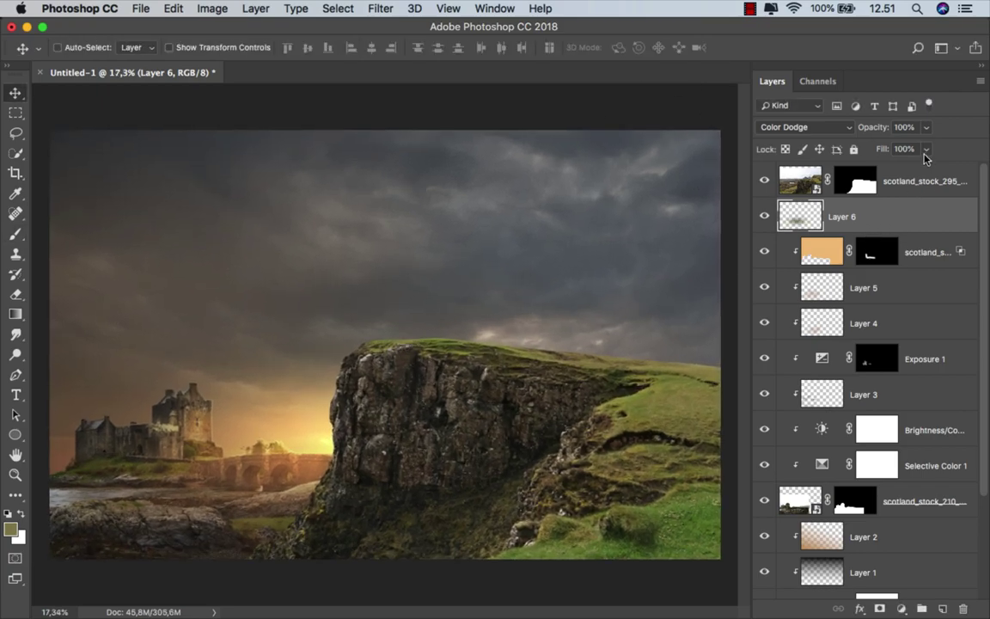
left_click_drag(926, 153, 898, 170)
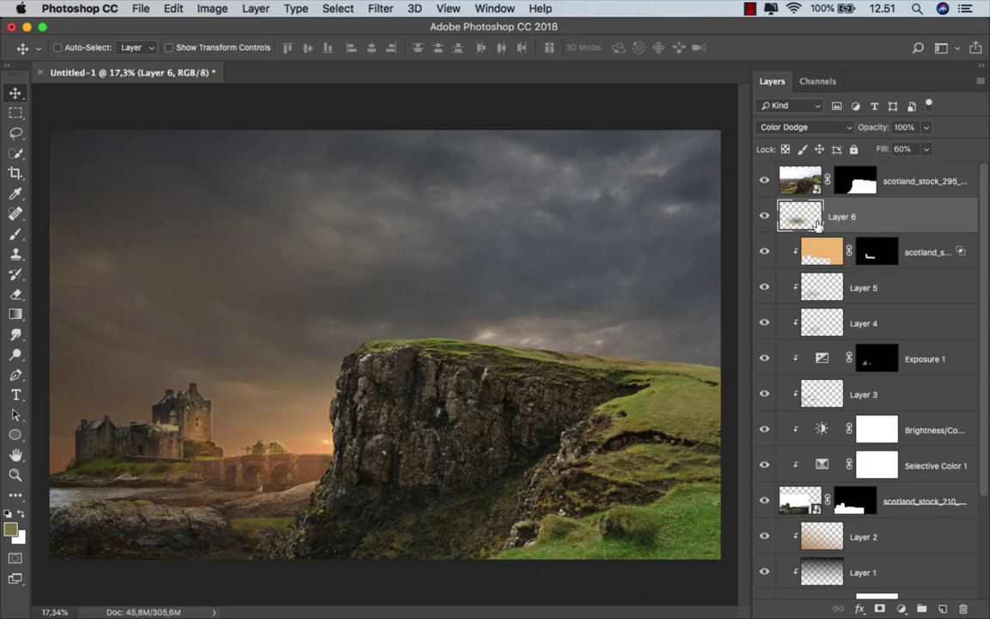
left_click(764, 217)
scroll(668, 323, "up", 1)
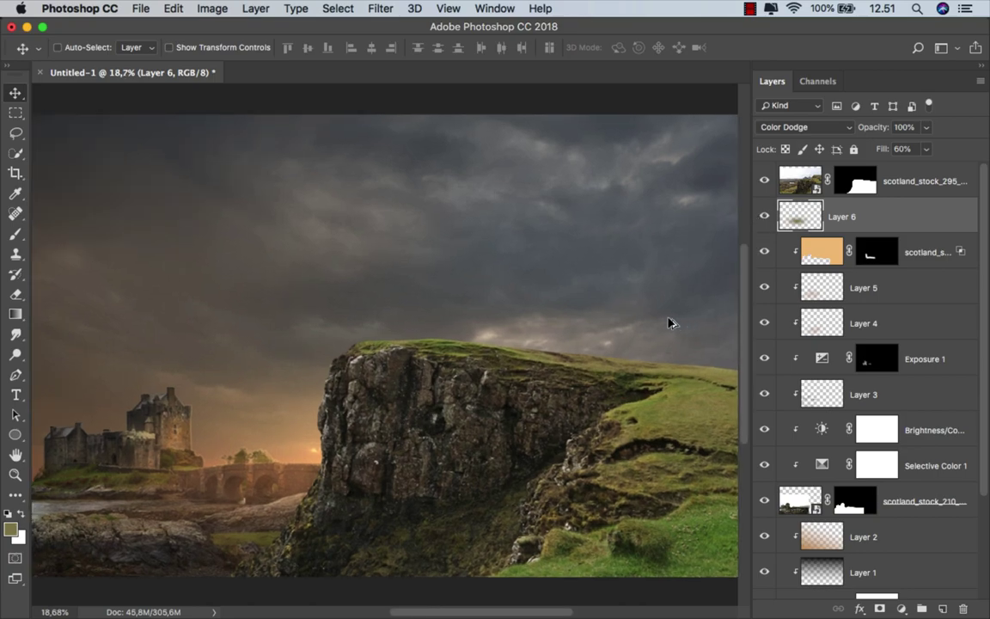
- Add a Selective Color clipped to the cliff layer with Yellows Yellow +100 and Greens Black +100
left_click(897, 180)
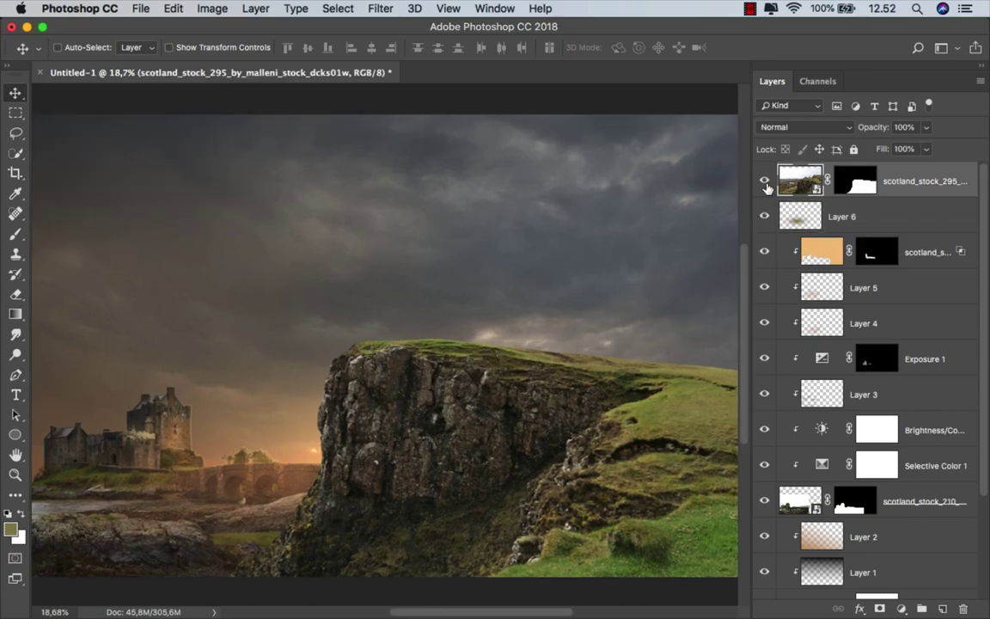
left_click(765, 181)
left_click(901, 609)
left_click(894, 579)
left_click(638, 533)
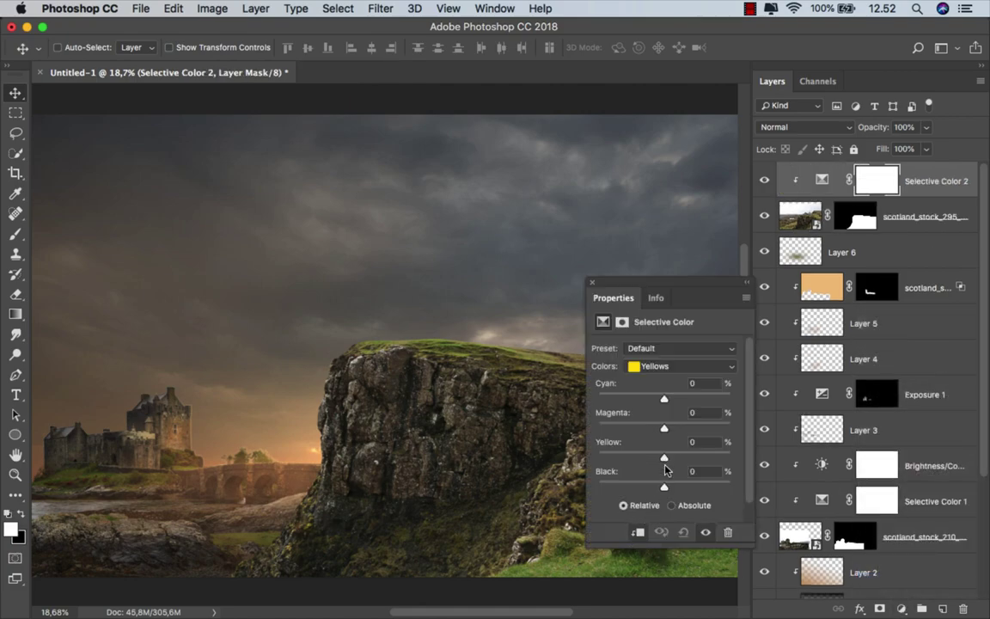
left_click_drag(664, 458, 746, 460)
left_click(679, 367)
left_click(679, 379)
left_click_drag(663, 486, 741, 488)
left_click(592, 282)
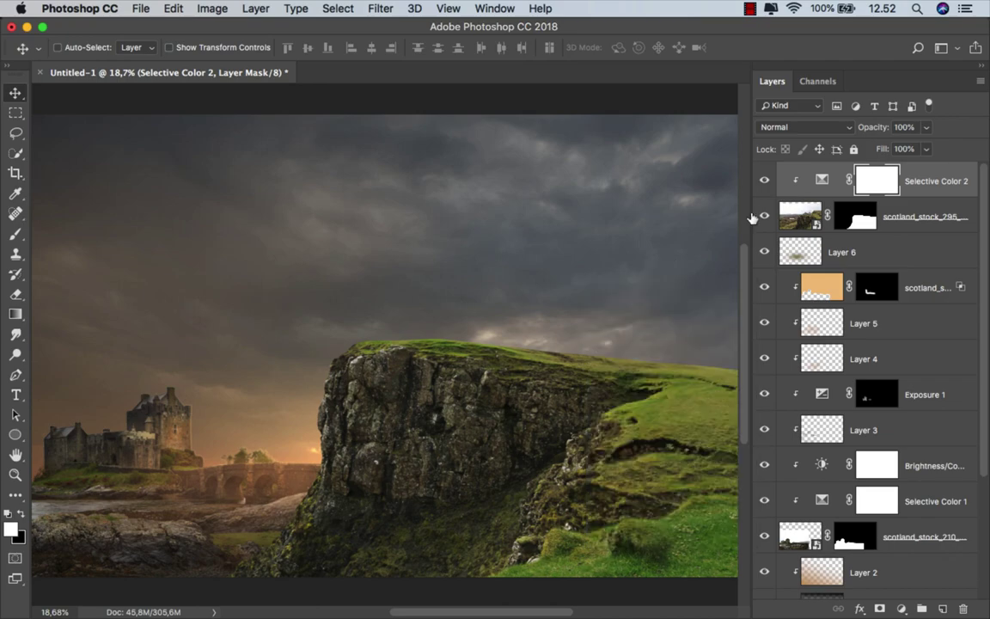
left_click(765, 185)
key("super+2")
- Add a clipped Hue/Saturation adjustment with Saturation −30
left_click(902, 609)
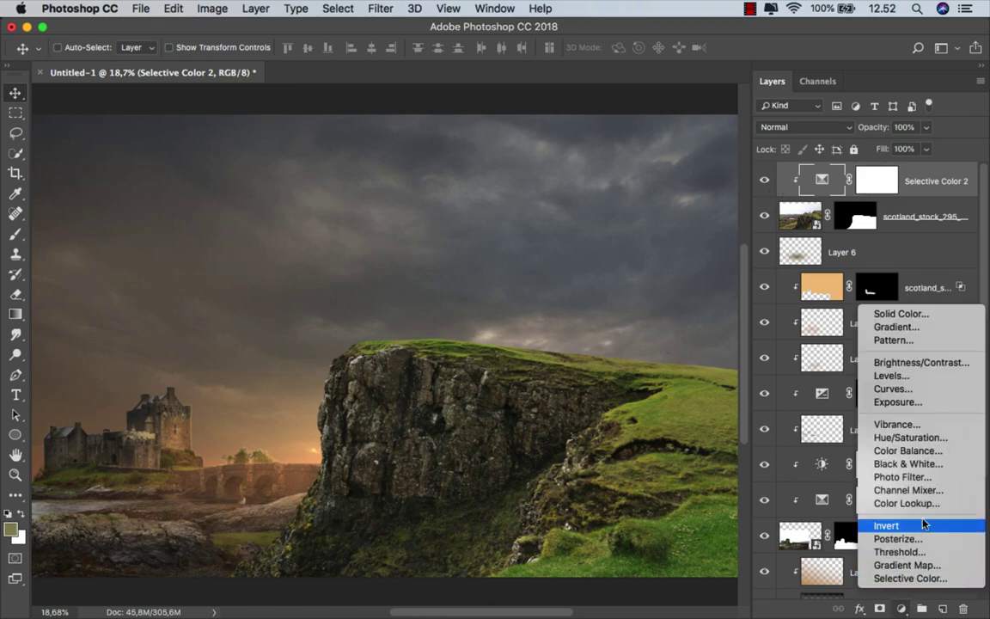
left_click(847, 402)
left_click(661, 530)
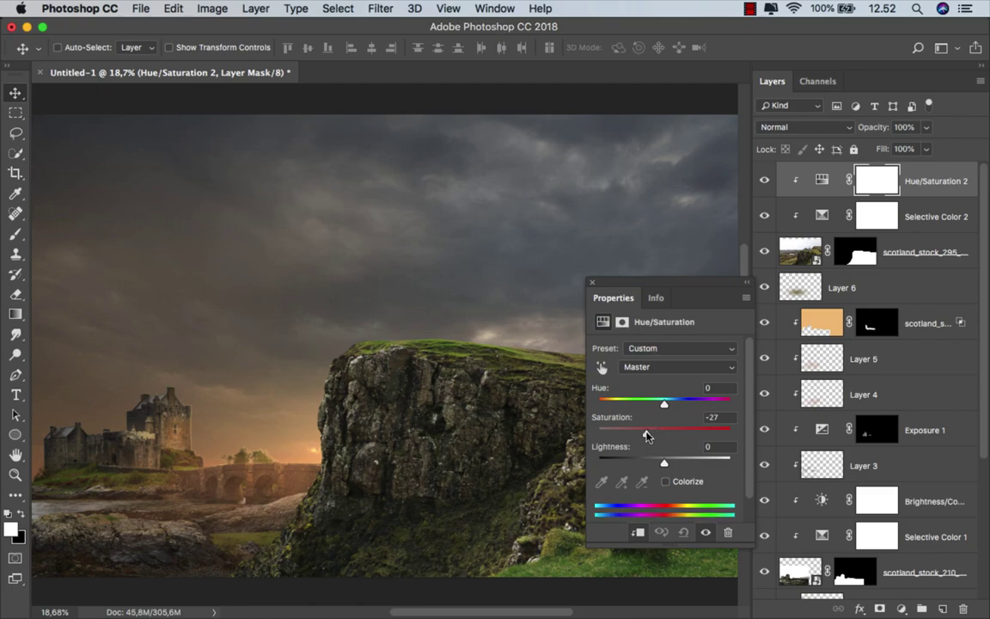
left_click(591, 283)
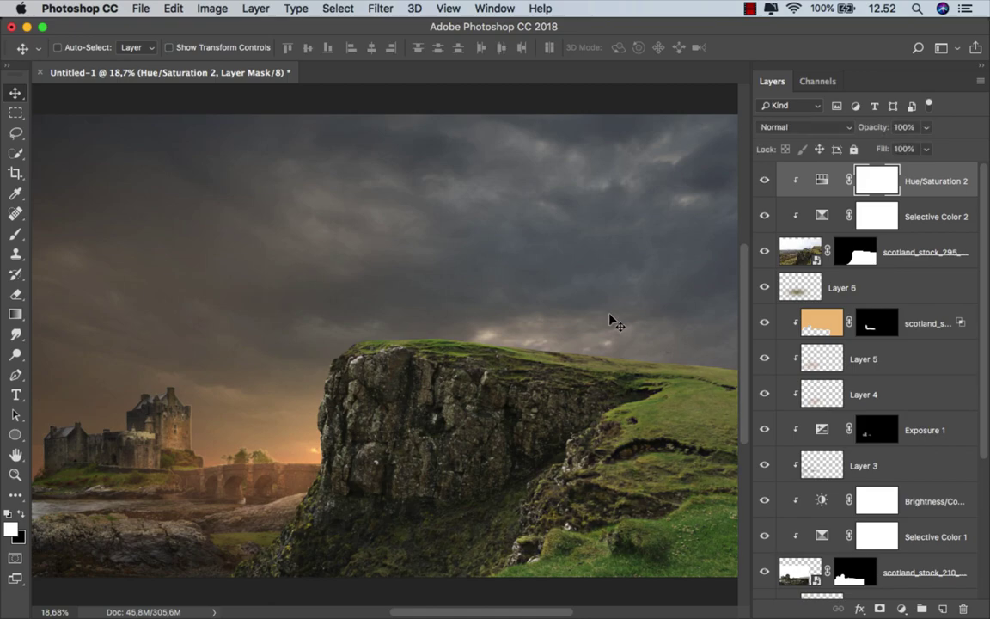
scroll(610, 320, "down", 1)
- Add Layer 7 clipped to the cliff and brush faint black 9% strokes across the cliff base
left_click(942, 608)
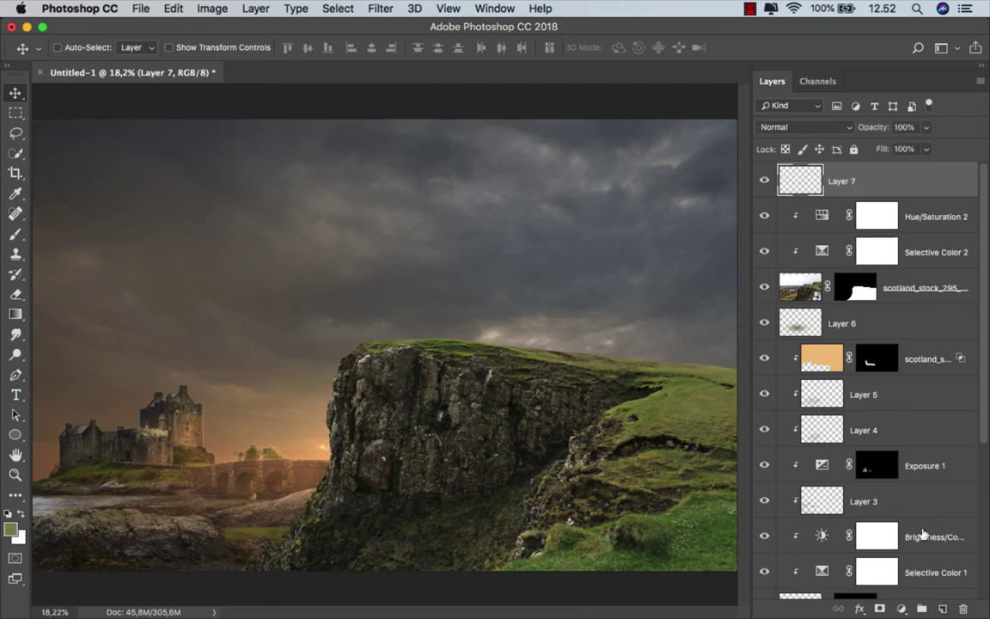
right_click(868, 182)
left_click(761, 443)
right_click(16, 234)
left_click(60, 227)
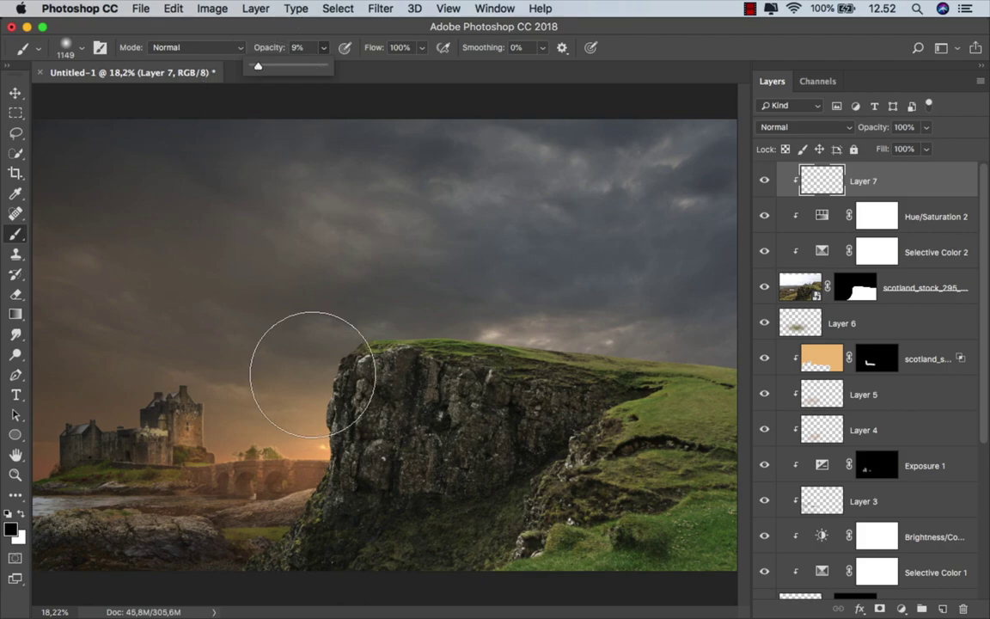
key("bracketright")
key("bracketright")
mouse_move(272, 559)
left_mouse_down()
mouse_move(534, 462)
mouse_move(398, 431)
mouse_move(504, 486)
left_mouse_up()
scroll(507, 507, "down", 1)
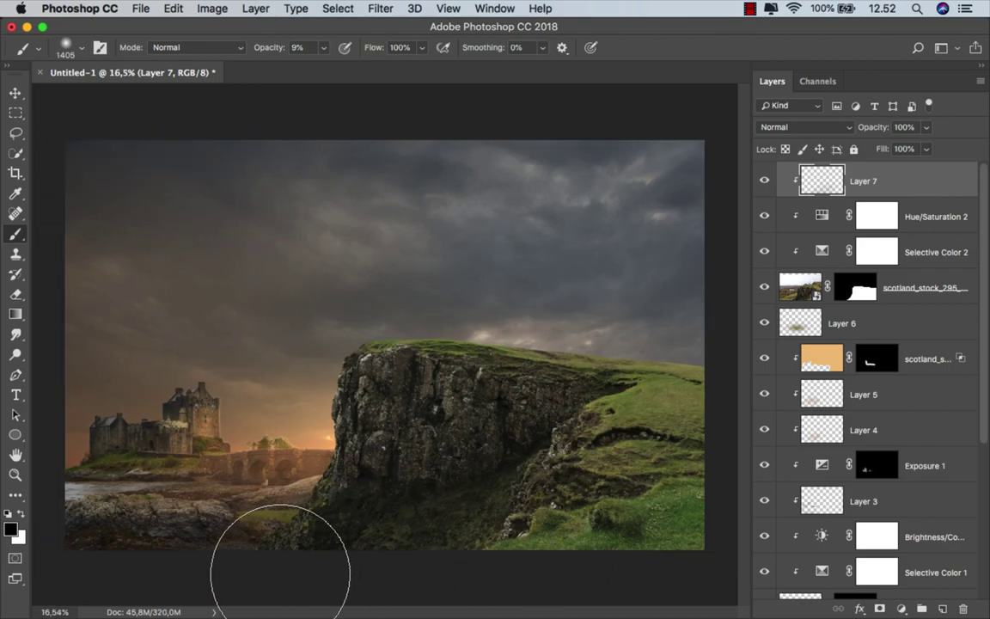
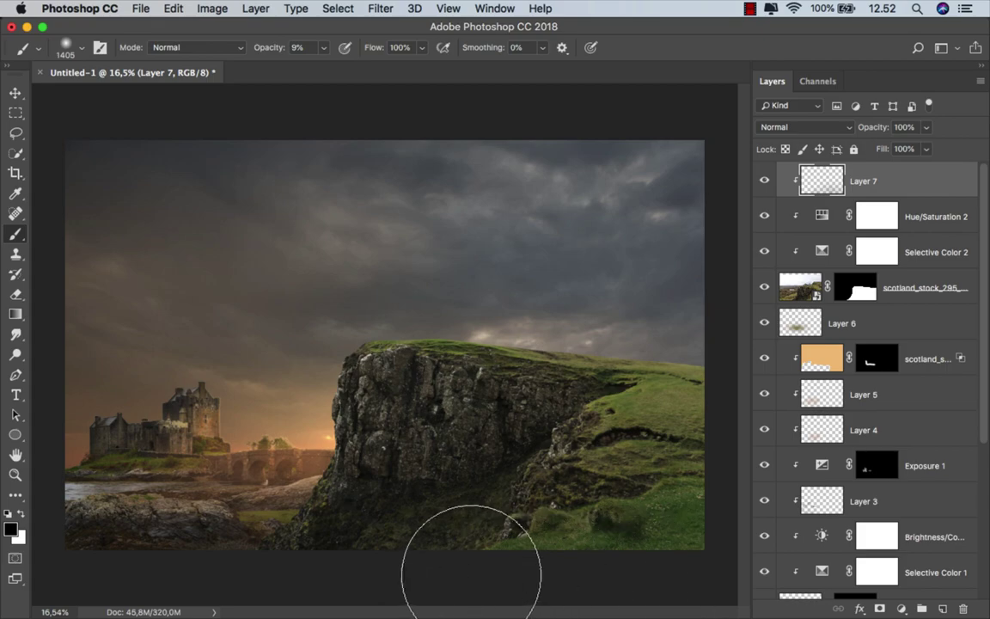
- Add Layer 8 above Layer 7 and clip it to the cliff layer
scroll(469, 482, "up", 1)
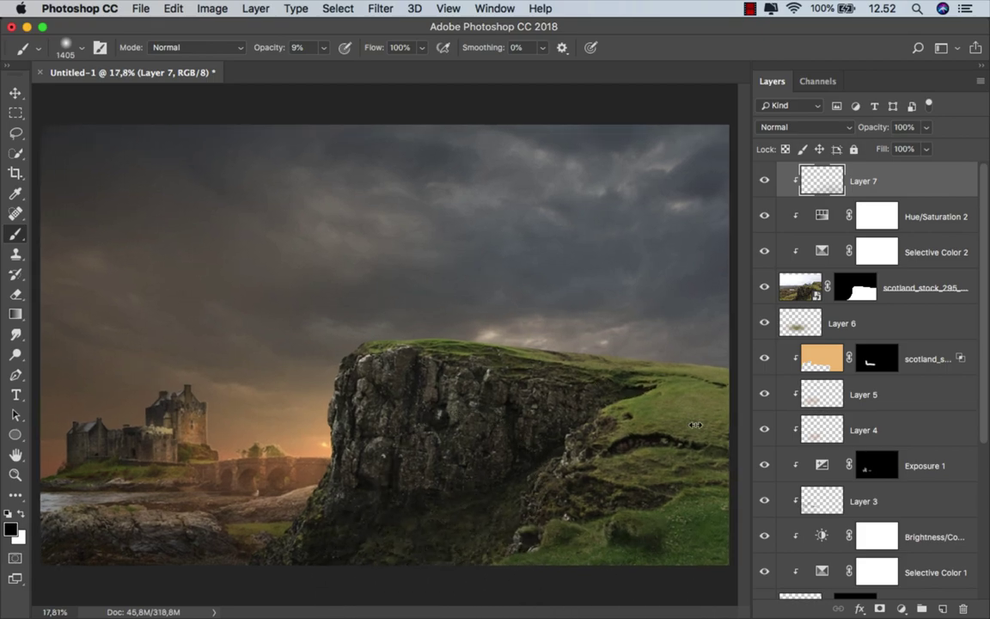
scroll(685, 265, "up", 1)
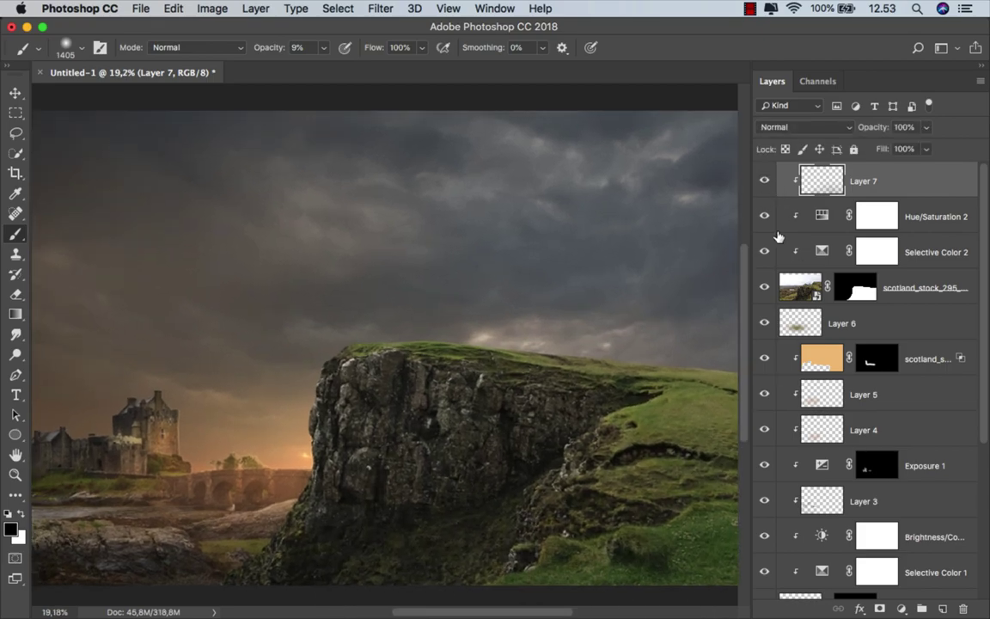
key("v")
left_click(943, 608)
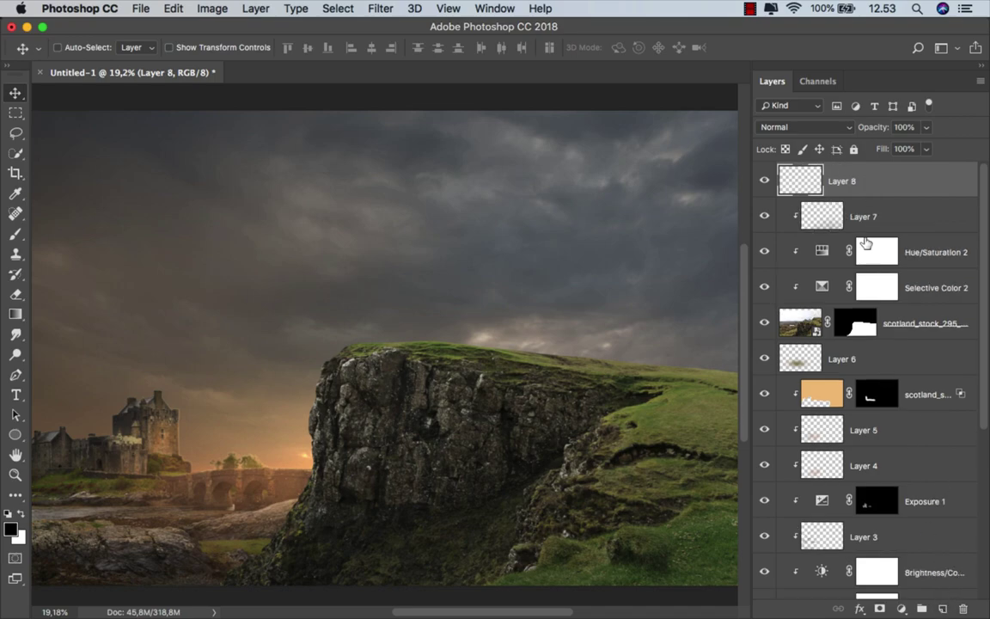
right_click(862, 180)
left_click(742, 443)
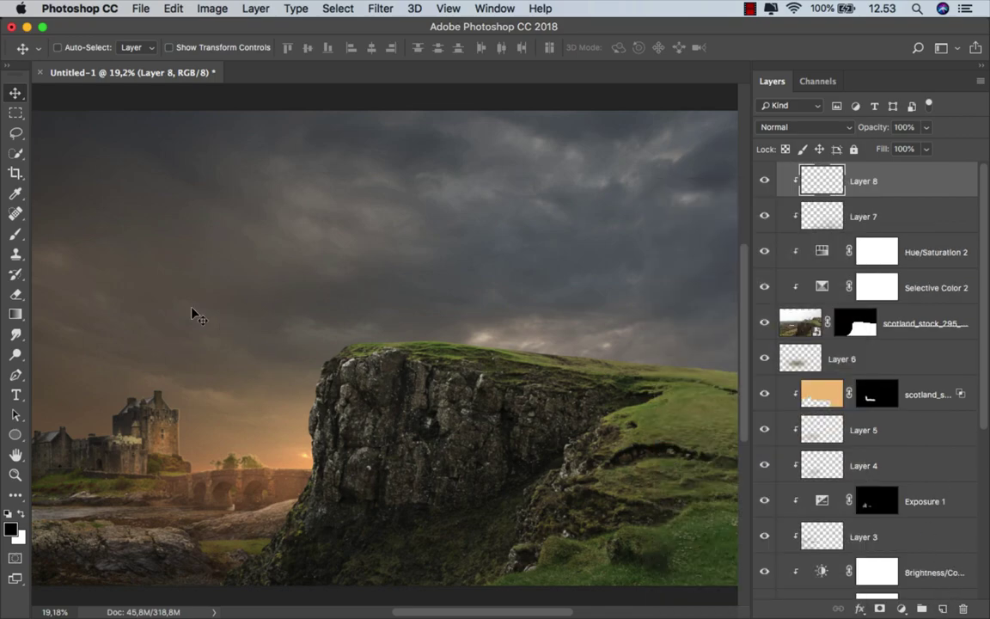
- Sample the sky's orange and brush a soft sunset haze along the cliff's left edge by the bridge
left_click(24, 232)
scroll(310, 448, "up", 3)
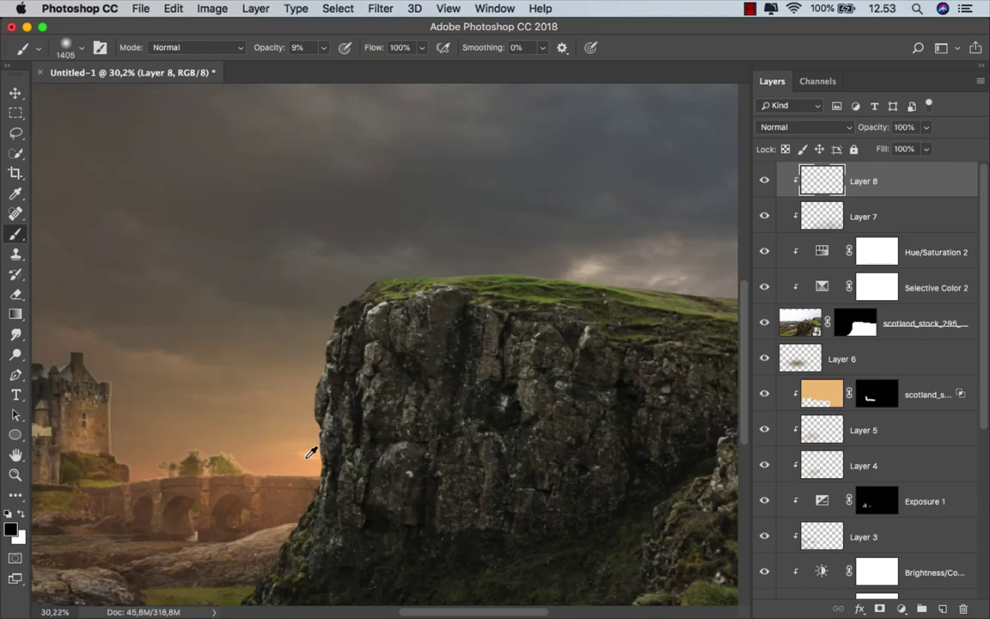
left_click(303, 433, "alt")
scroll(344, 353, "down", 2)
left_click_drag(344, 352, 261, 360)
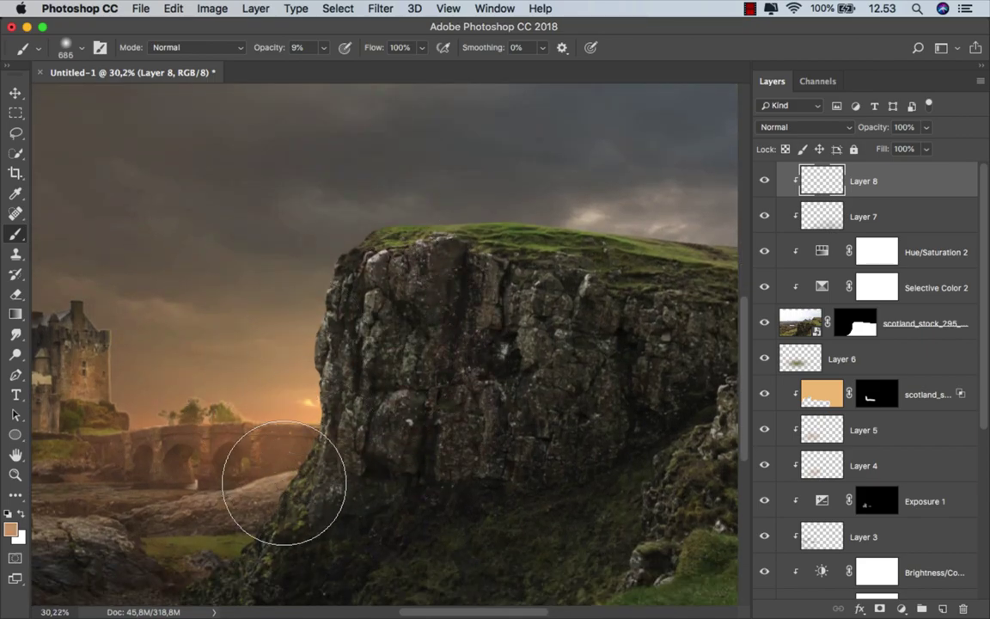
scroll(267, 494, "down", 1)
mouse_move(225, 508)
left_mouse_down()
mouse_move(302, 427)
mouse_move(288, 419)
left_mouse_up()
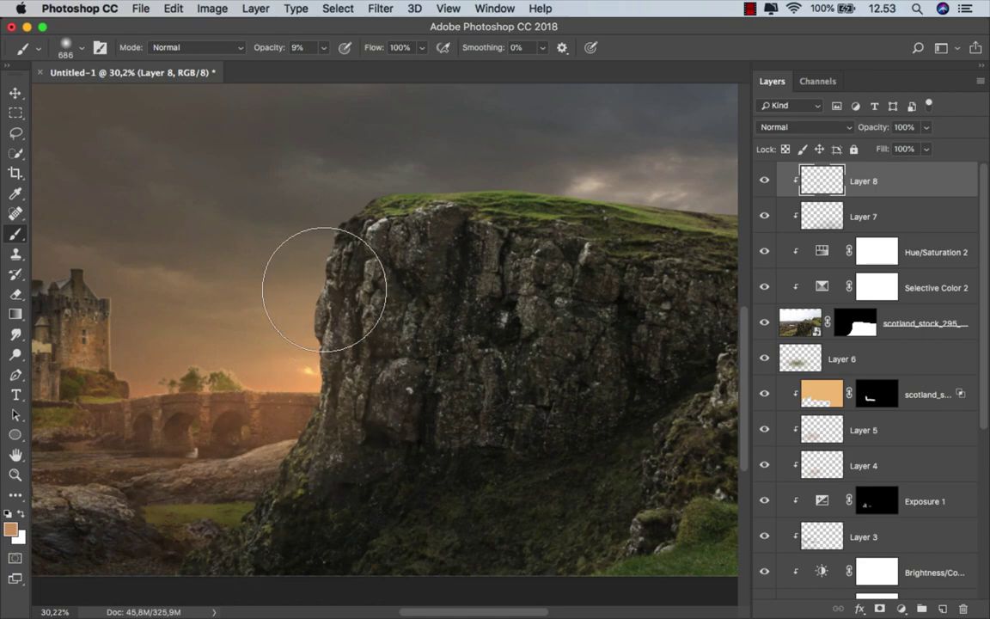
scroll(324, 305, "down", 1)
mouse_move(318, 363)
left_mouse_down()
mouse_move(309, 409)
mouse_move(276, 431)
mouse_move(298, 342)
mouse_move(287, 315)
left_mouse_up()
scroll(287, 316, "down", 1)
scroll(287, 315, "down", 1)
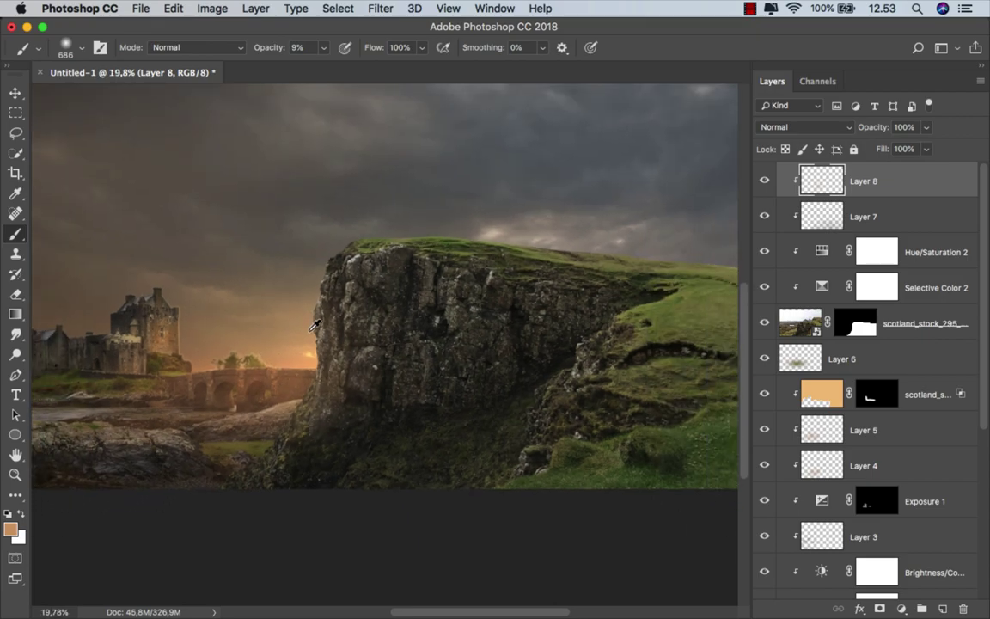
scroll(348, 371, "down", 1)
scroll(348, 372, "down", 1)
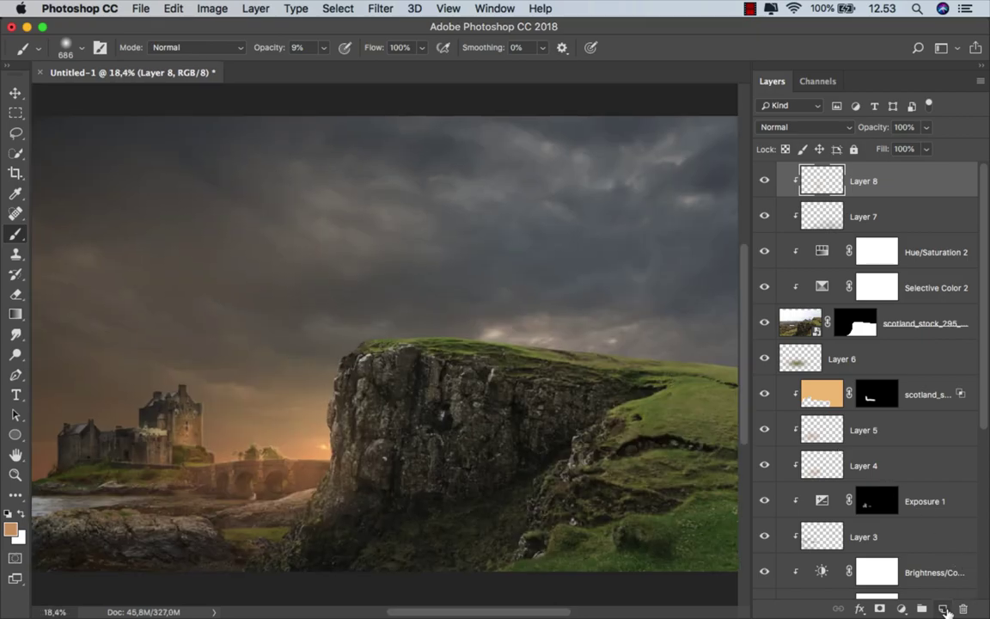
- Add Layer 9 clipped to the cliff in Overlay mode and brush warm light onto the cliff edge
left_click(943, 608)
right_click(784, 169)
left_click(699, 397)
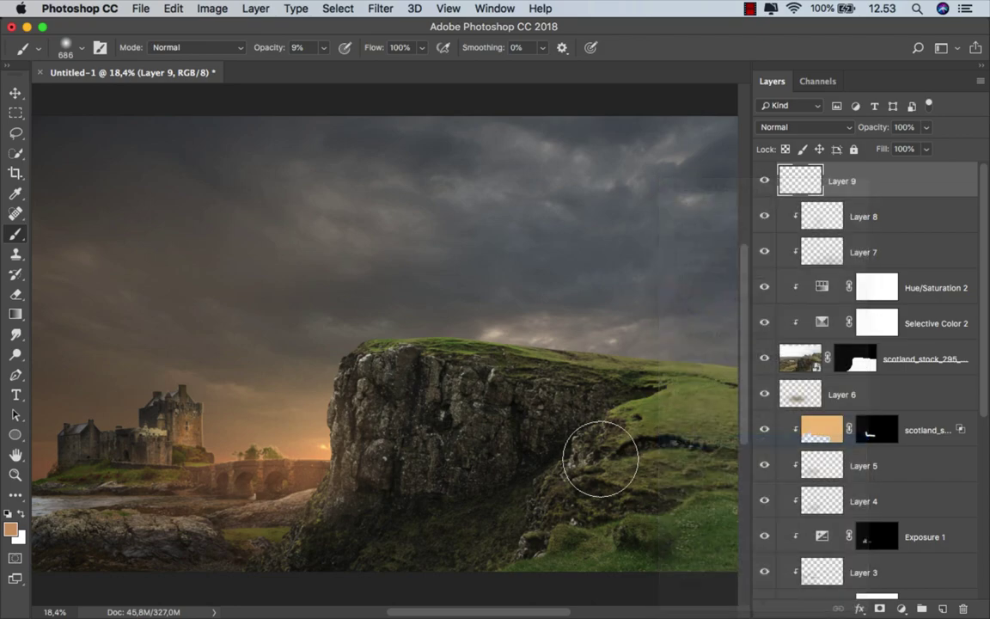
scroll(599, 458, "up", 1)
left_click(804, 126)
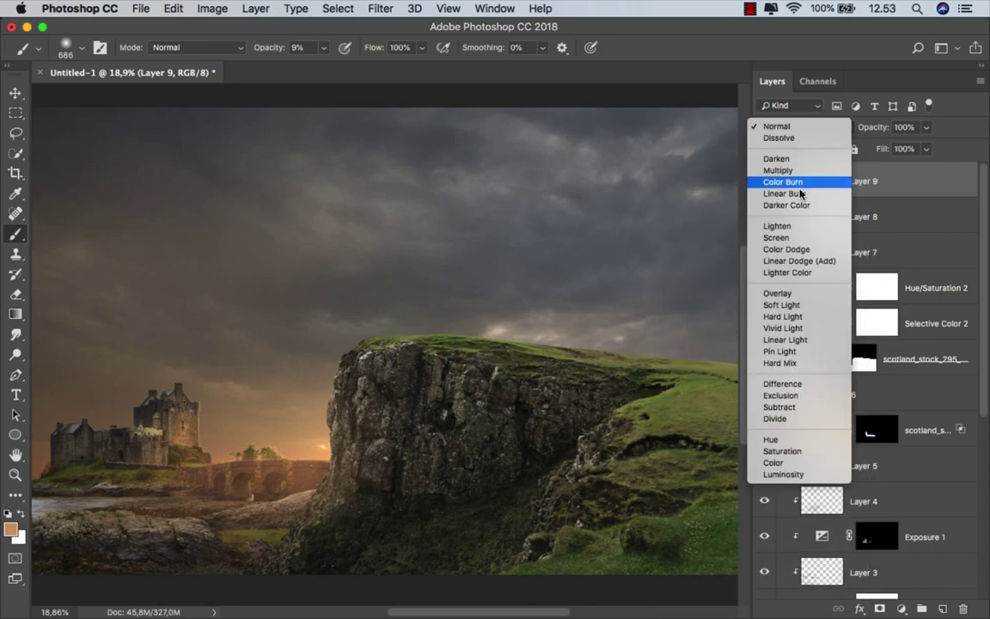
left_click(791, 296)
scroll(326, 443, "up", 3)
left_click_drag(339, 441, 324, 441)
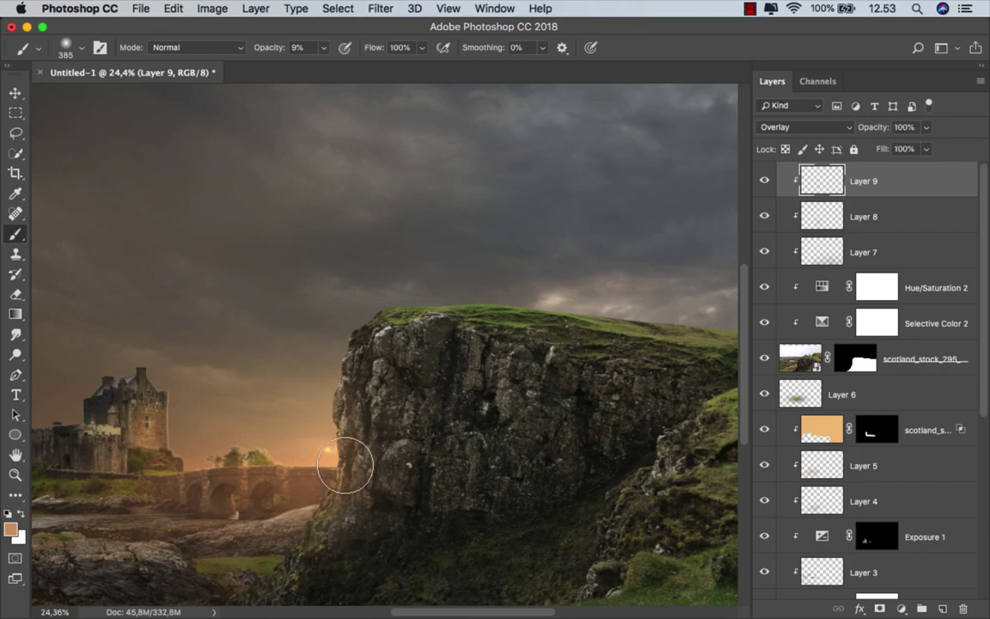
scroll(295, 451, "down", 1)
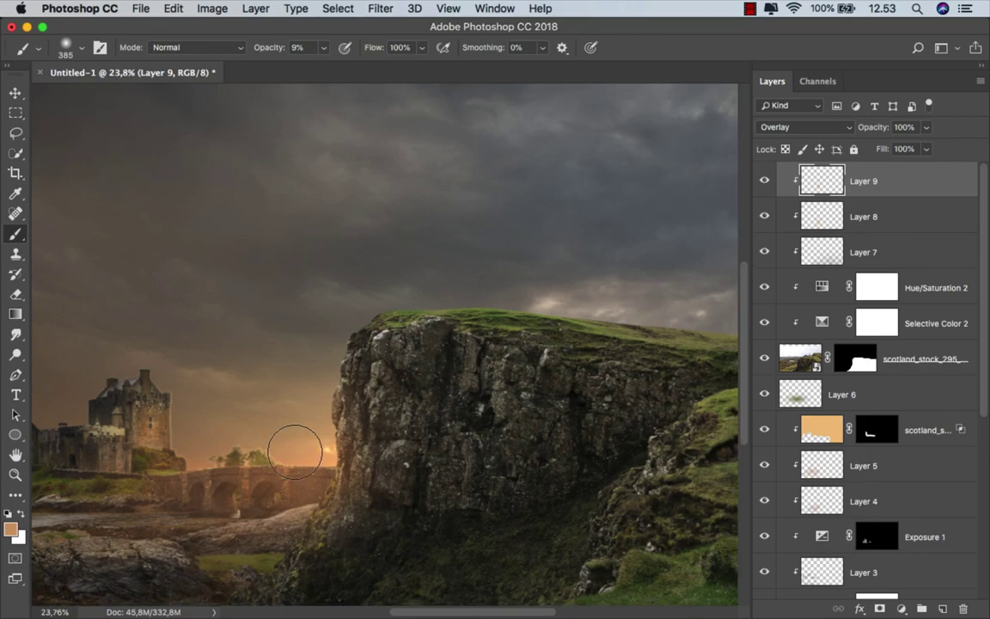
scroll(295, 451, "down", 3)
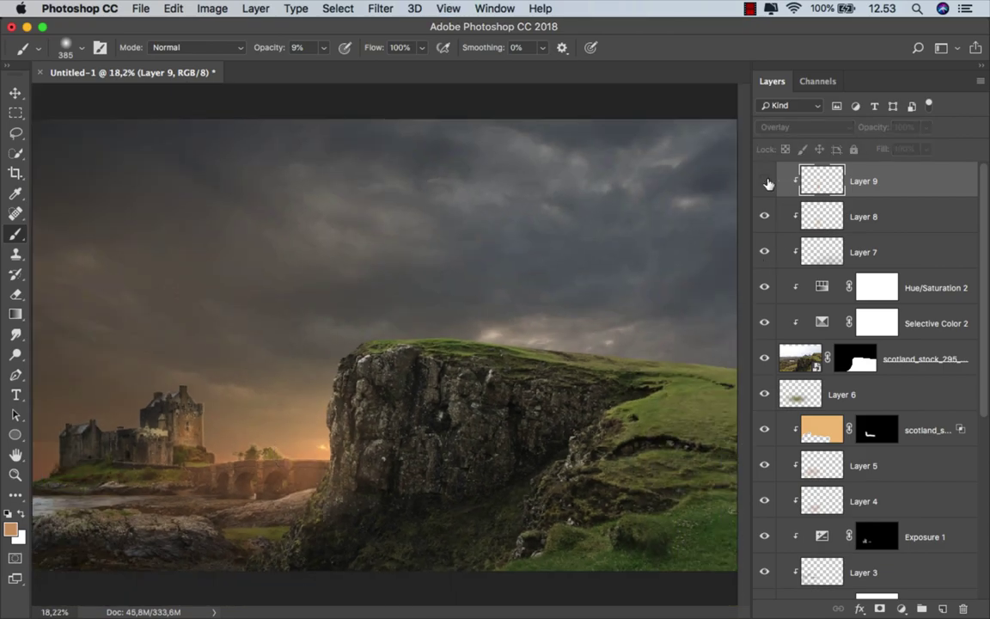
- Drag the black_knight PNG from the stock images folder into the composite
key("v")
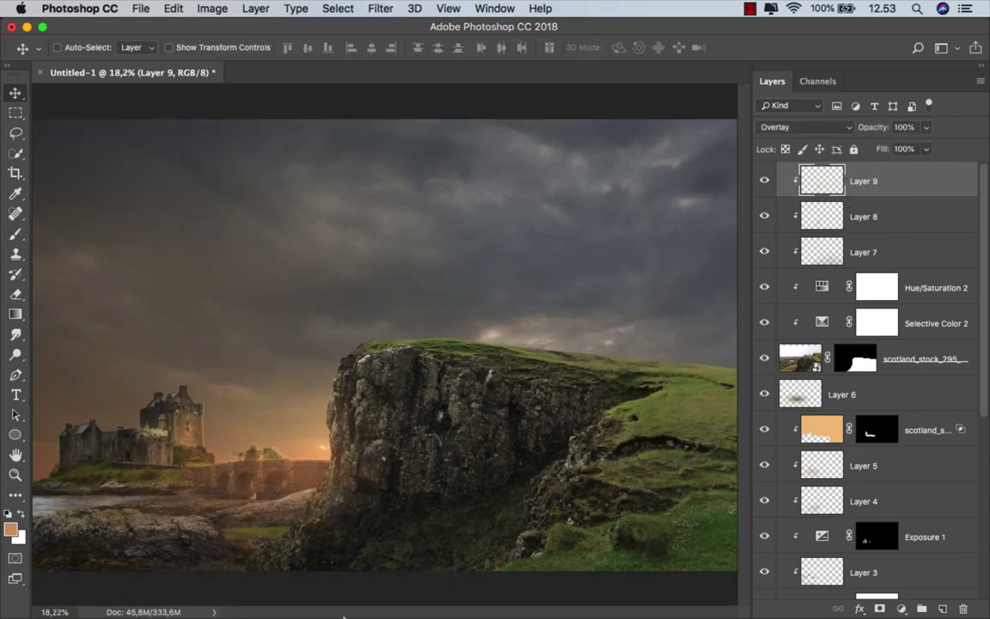
left_click(342, 579)
left_click(353, 227)
left_click(271, 121)
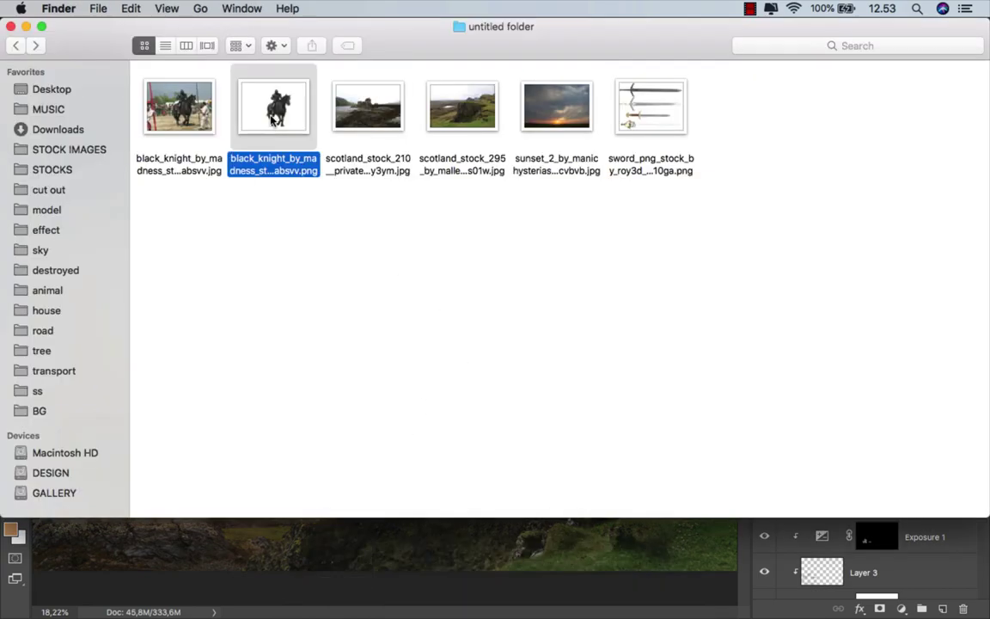
left_click_drag(272, 121, 391, 256)
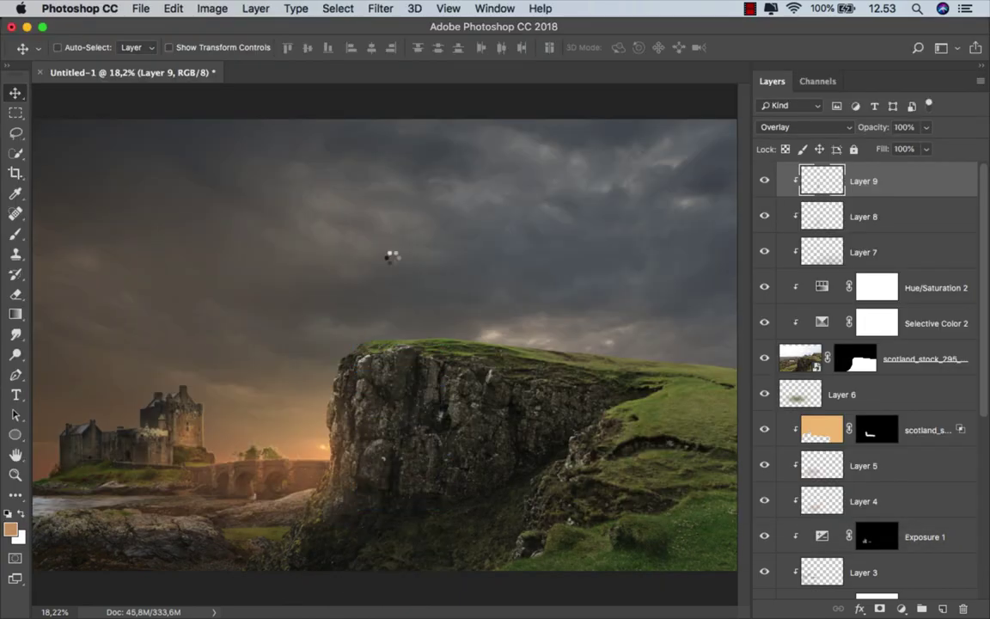
- Flip the knight horizontally, scale it down, and move it onto the cliff top
right_click(415, 221)
left_click(491, 404)
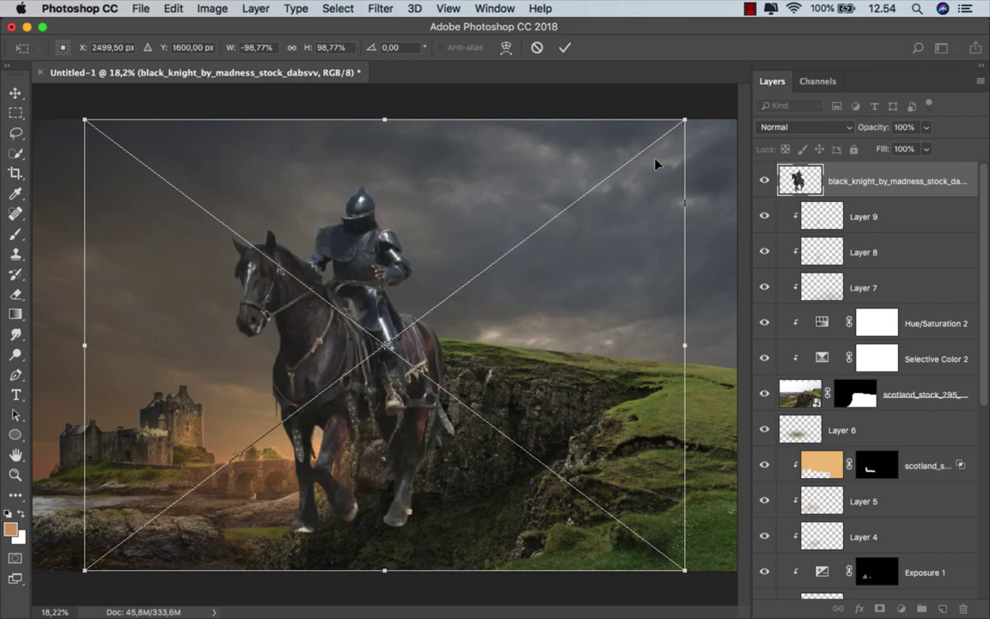
left_click_drag(684, 119, 455, 292)
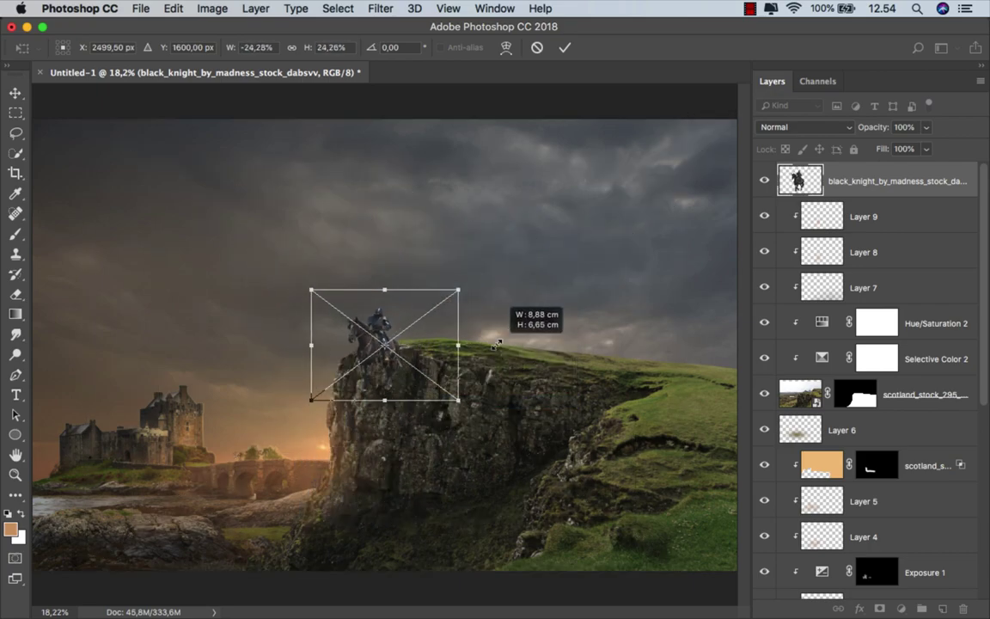
left_click_drag(402, 319, 418, 273)
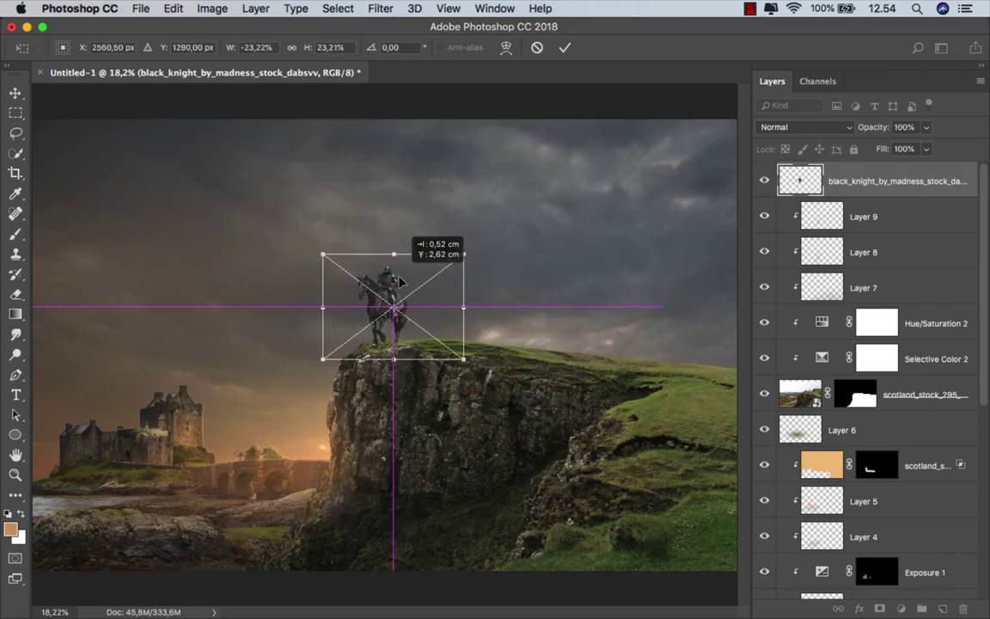
scroll(418, 274, "up", 5)
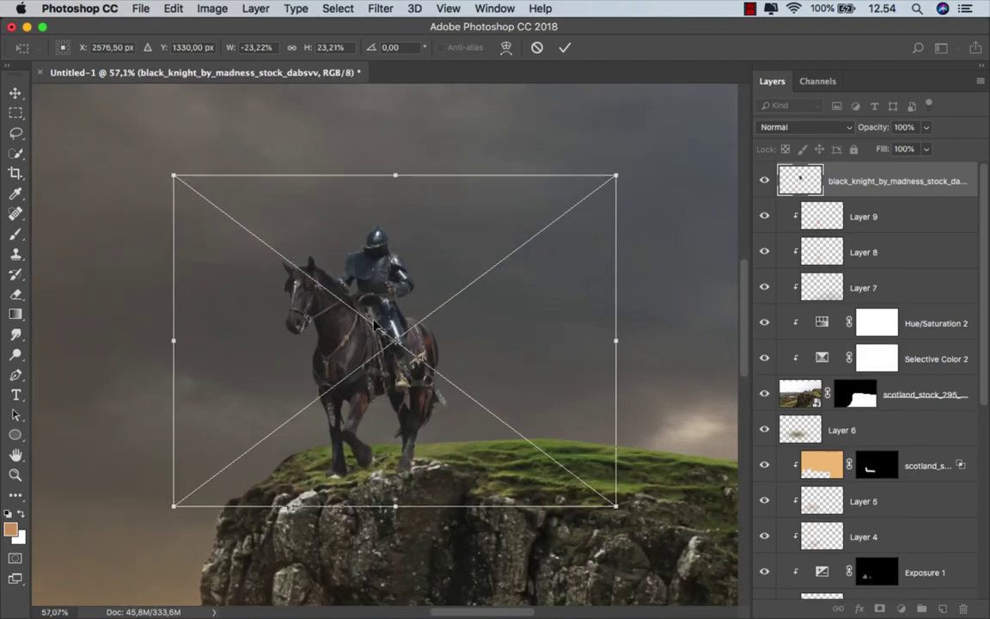
left_click_drag(370, 321, 341, 323)
scroll(344, 321, "down", 5)
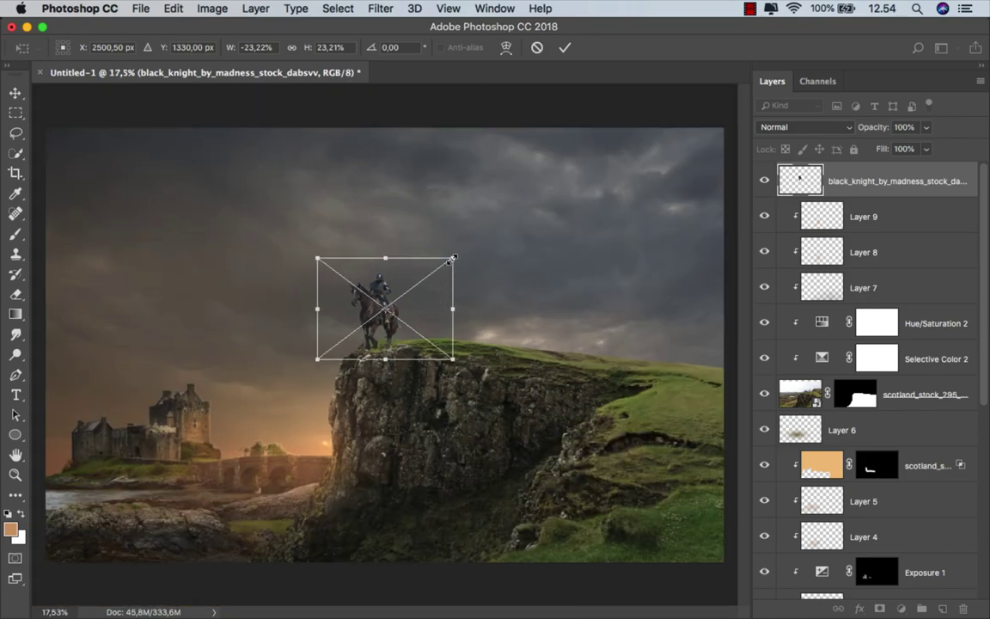
left_click_drag(453, 258, 451, 280)
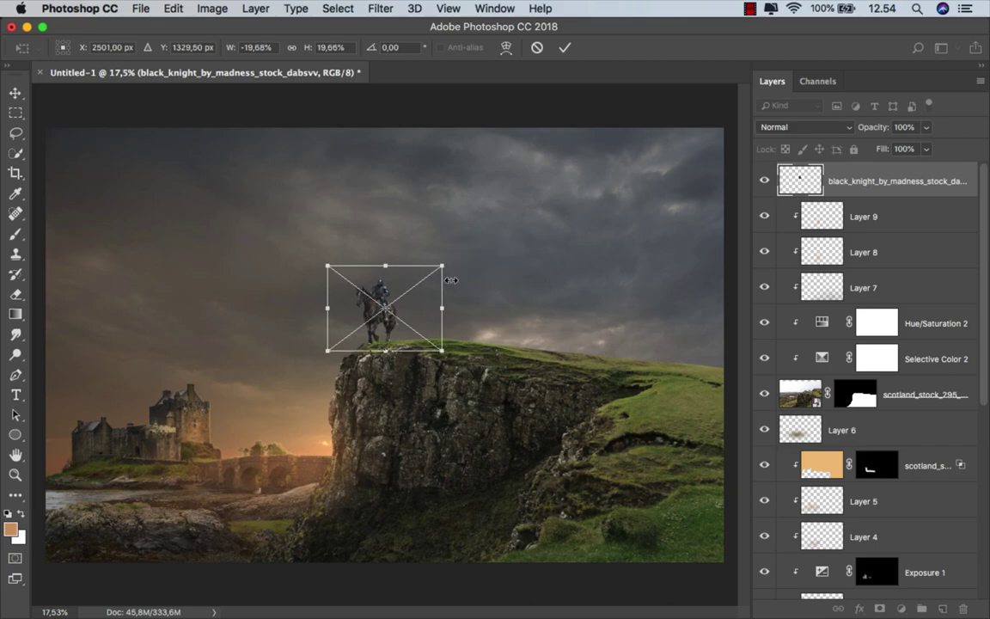
- Commit the knight at about 19.7% scale and lower it so the hooves rest on grass
left_click(564, 47)
scroll(422, 312, "up", 2)
scroll(395, 335, "up", 5)
scroll(369, 333, "up", 2)
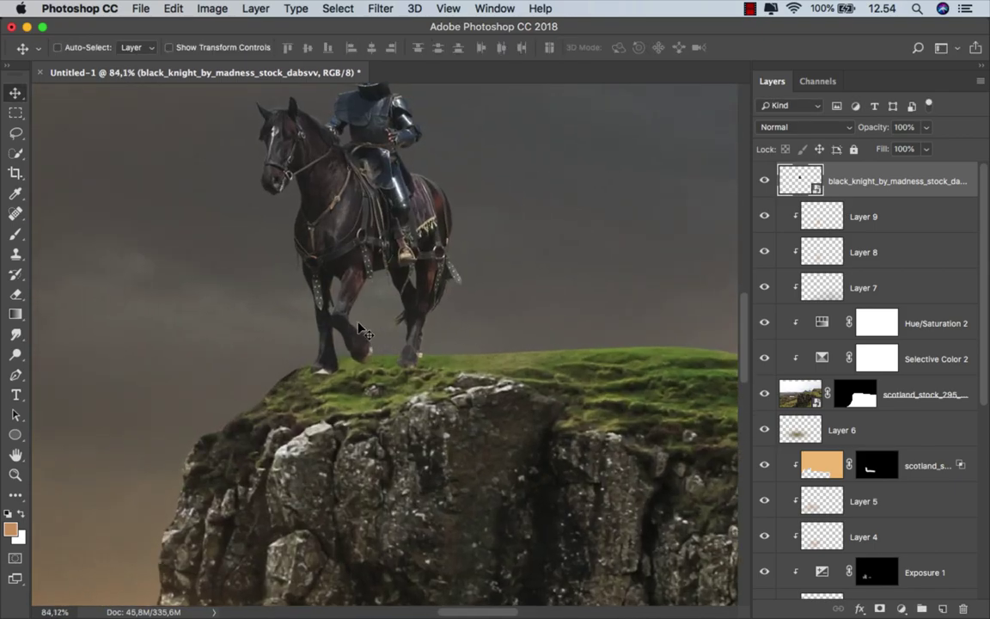
left_click_drag(361, 329, 339, 376)
scroll(358, 344, "up", 1)
scroll(360, 347, "up", 2)
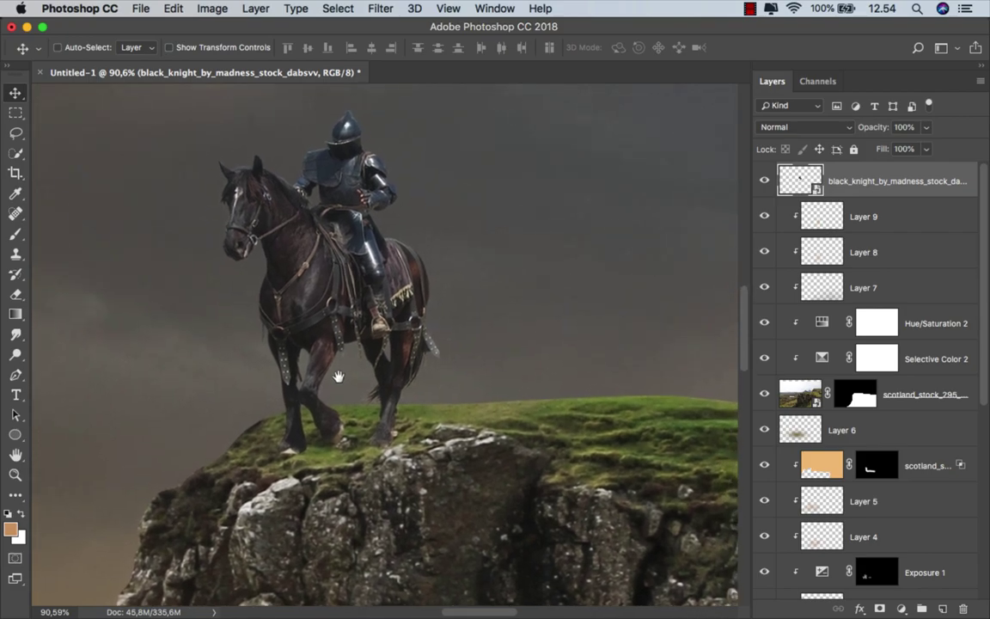
- Add Layer 10 above Layer 9 and pick the Brush with default black and white colours
left_click(886, 229)
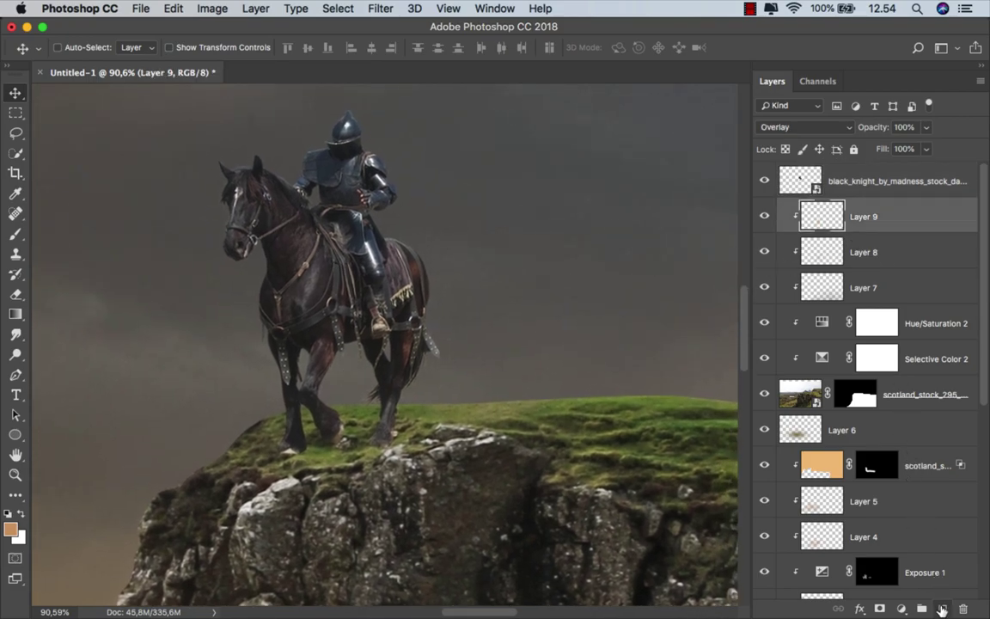
left_click(942, 609)
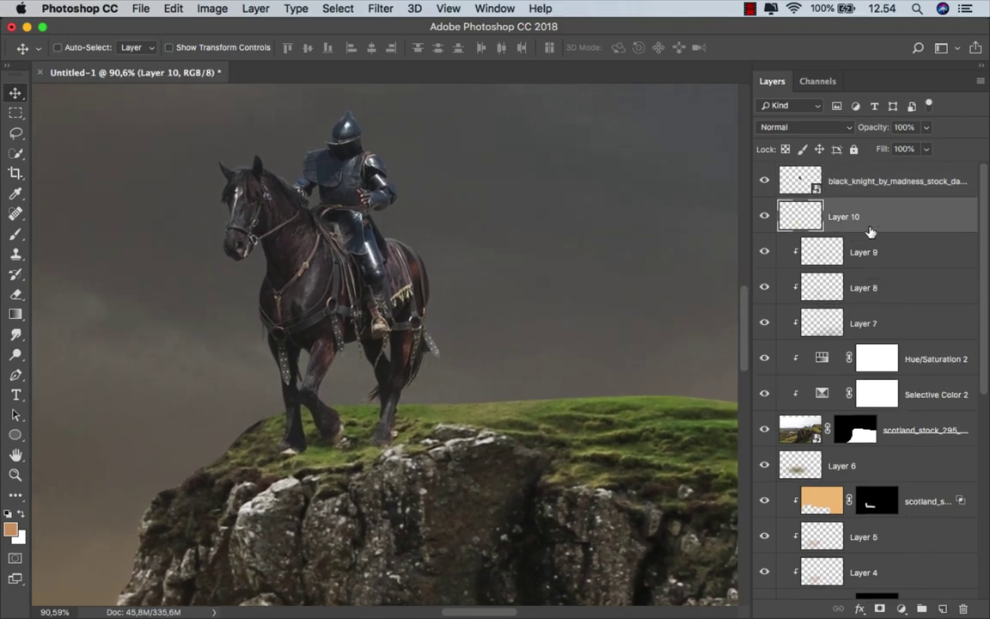
right_click(17, 238)
left_click(51, 212)
key("d")
- Choose a soft round brush at 9% opacity, sized about 89 px, near the horse's hooves
right_click(327, 323)
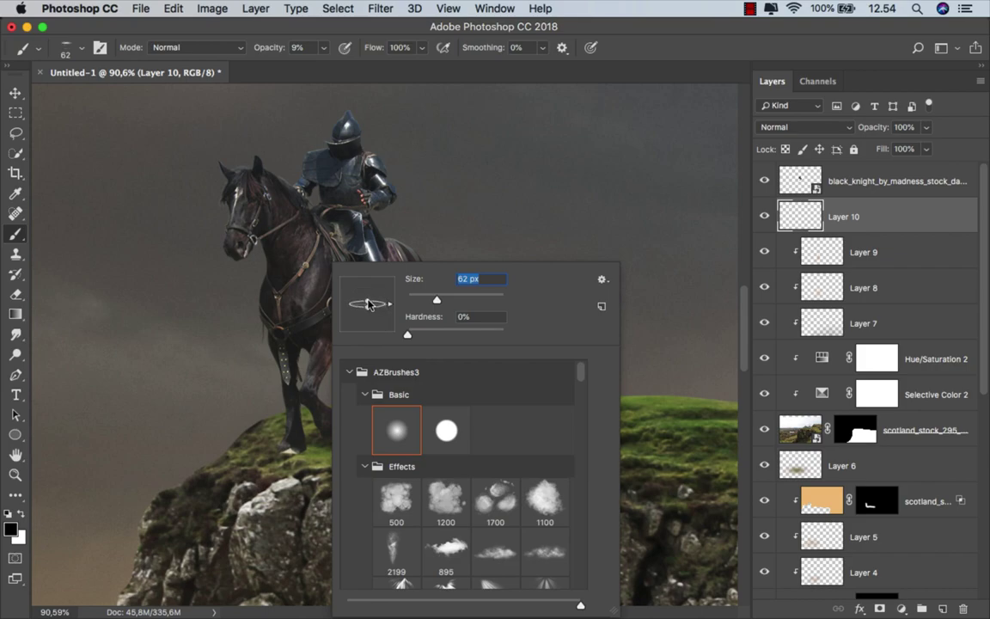
scroll(258, 332, "up", 3)
key("Escape")
key("F8")
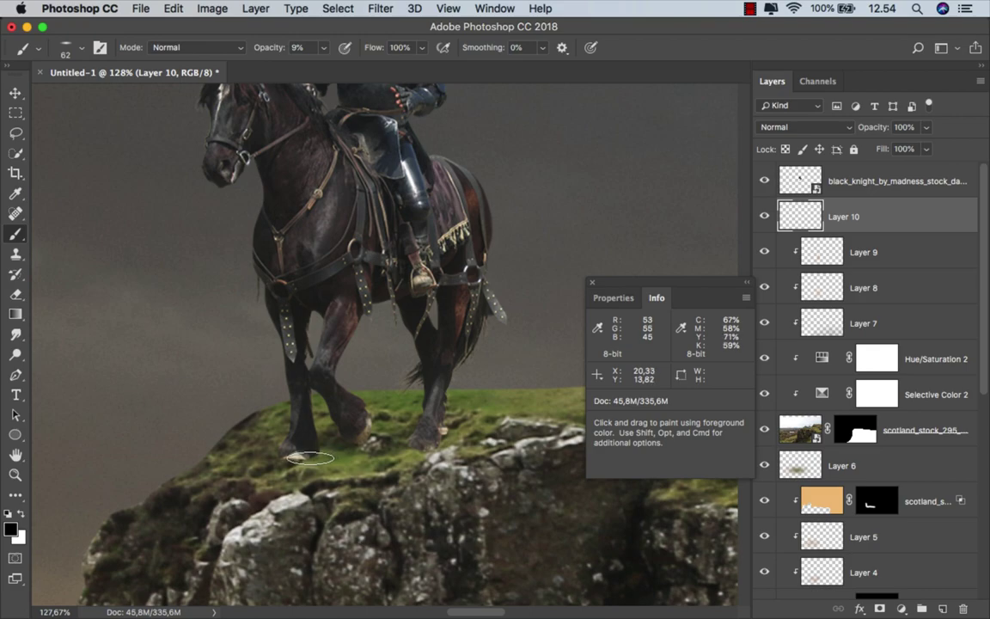
scroll(318, 451, "up", 1)
left_click(593, 283)
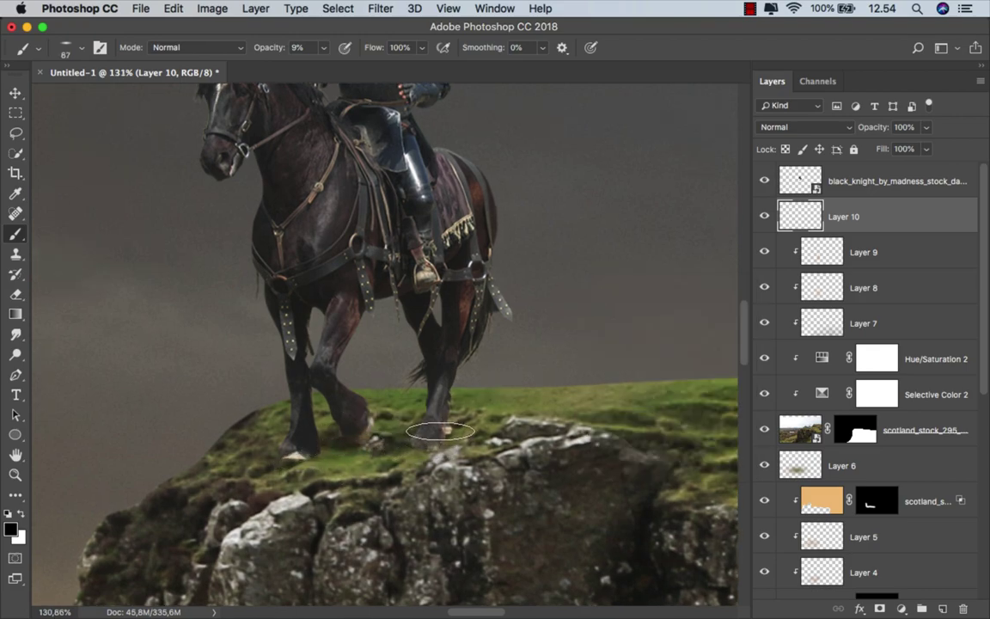
key("bracketright")
key("bracketright")
key("bracketleft")
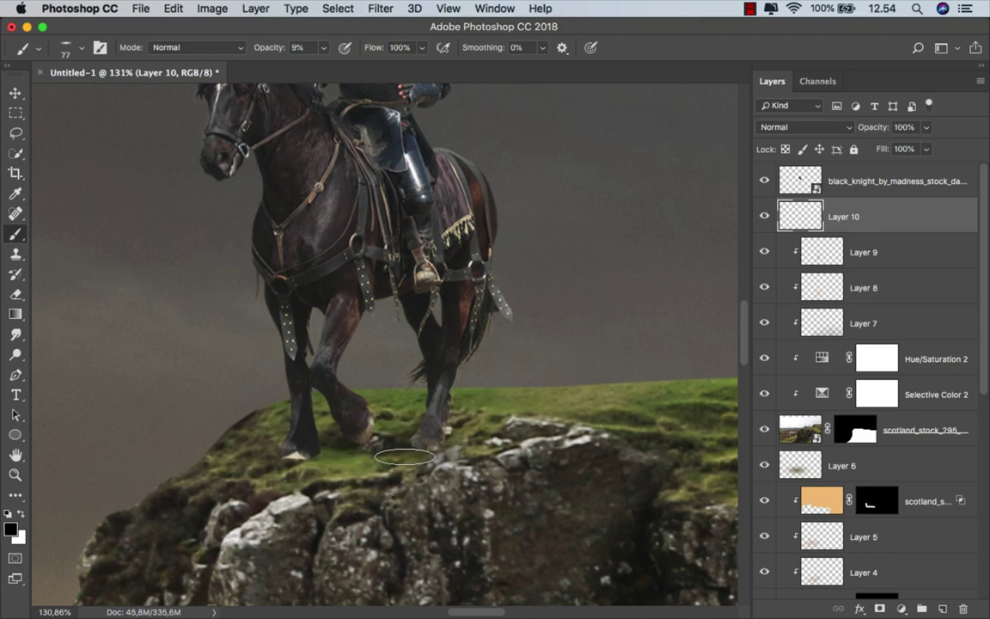
left_click_drag(344, 449, 369, 448)
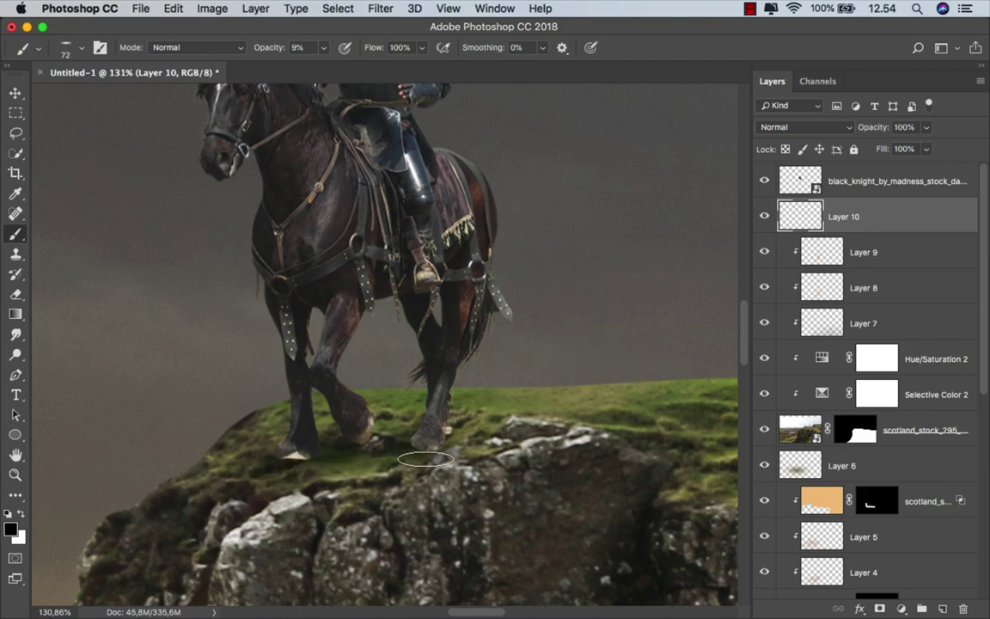
scroll(299, 424, "down", 3)
left_click_drag(352, 435, 370, 434)
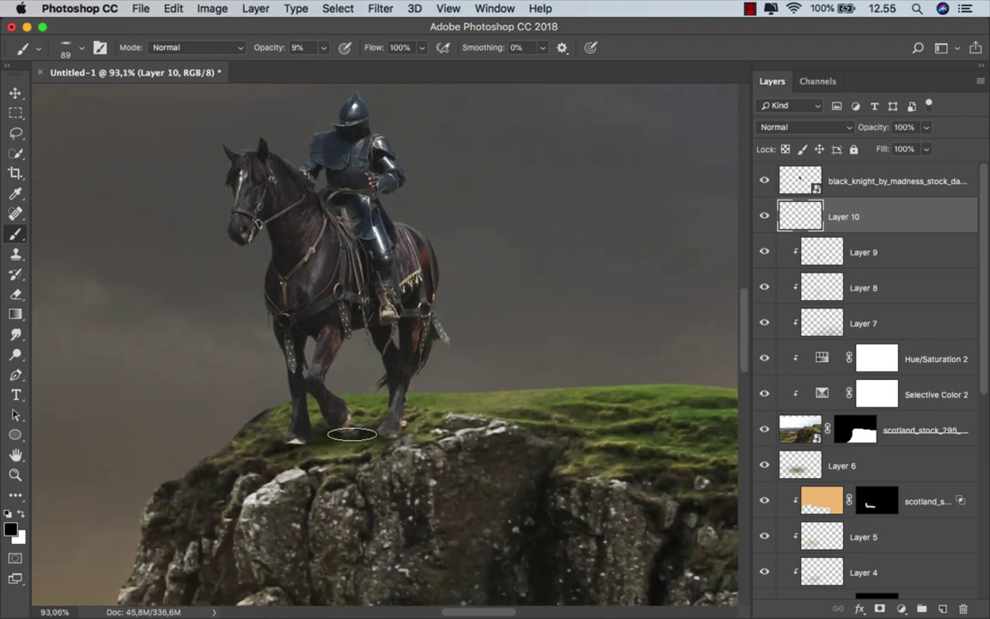
scroll(533, 389, "down", 1)
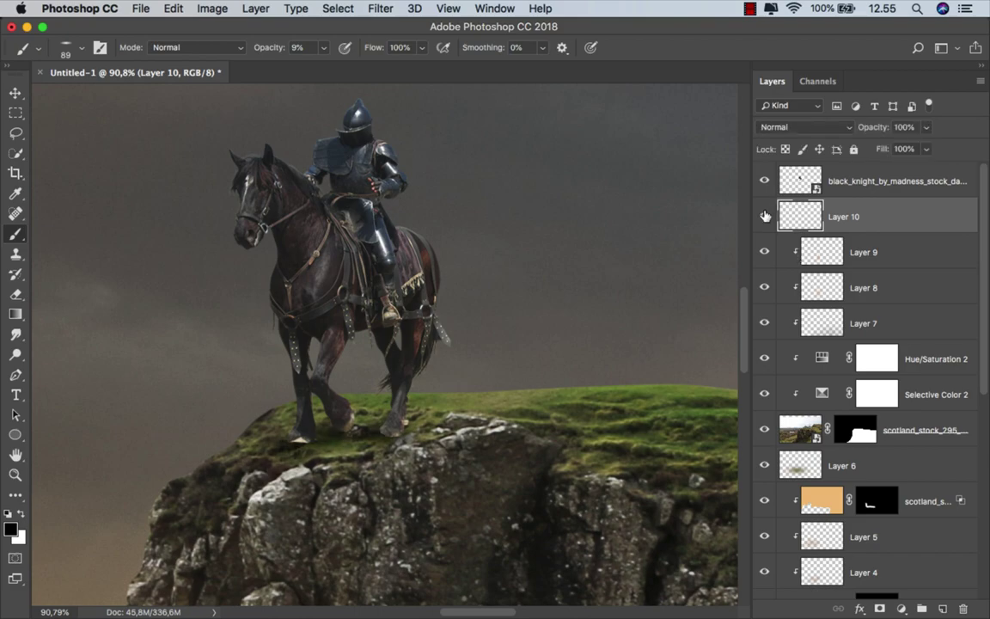
- Add Layer 11 clipped to the knight and paint a faint dark shadow on the hooves
scroll(596, 328, "up", 5)
left_click(859, 181)
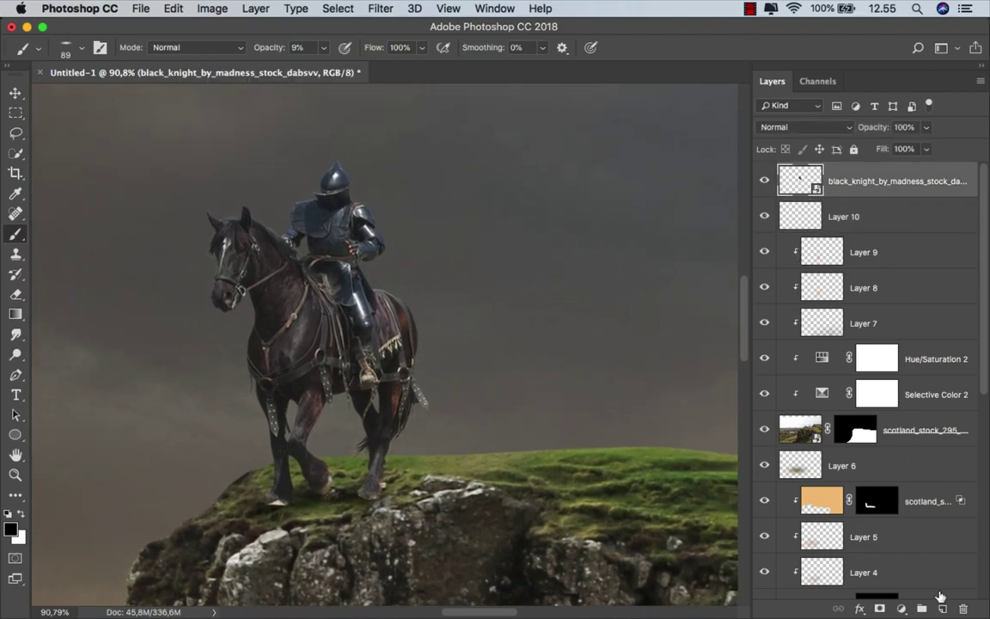
left_click(941, 608)
right_click(795, 179)
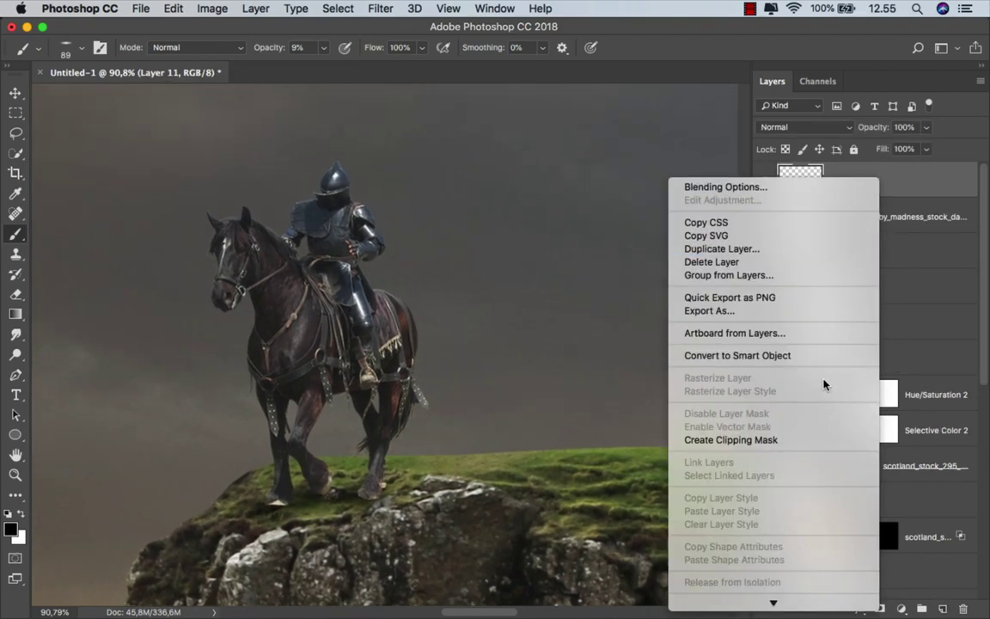
left_click(800, 440)
scroll(288, 472, "up", 5)
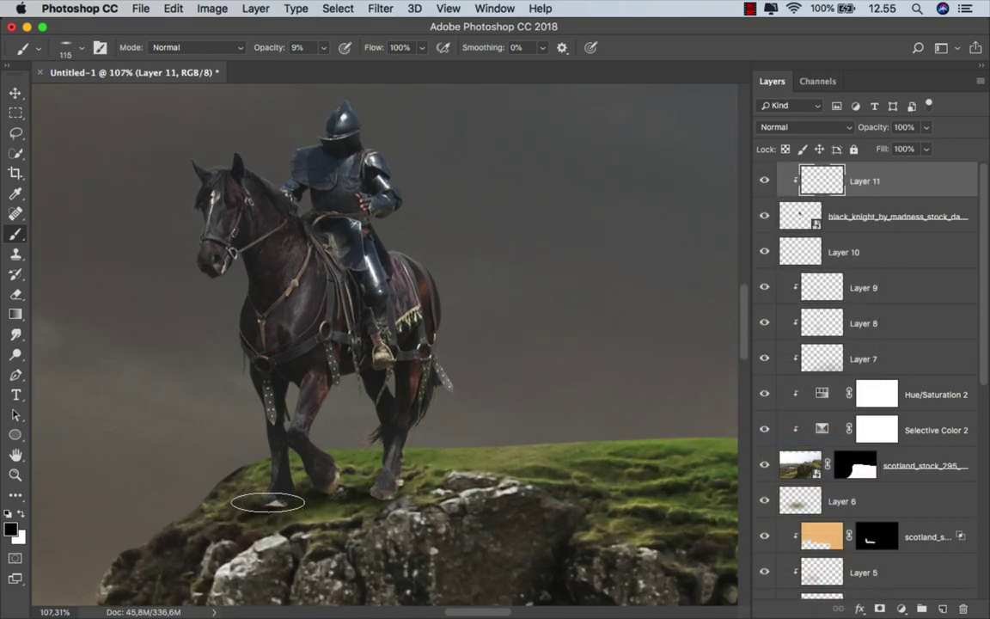
mouse_move(259, 510)
left_mouse_down()
mouse_move(326, 510)
mouse_move(377, 494)
mouse_move(310, 502)
left_mouse_up()
scroll(353, 436, "down", 5)
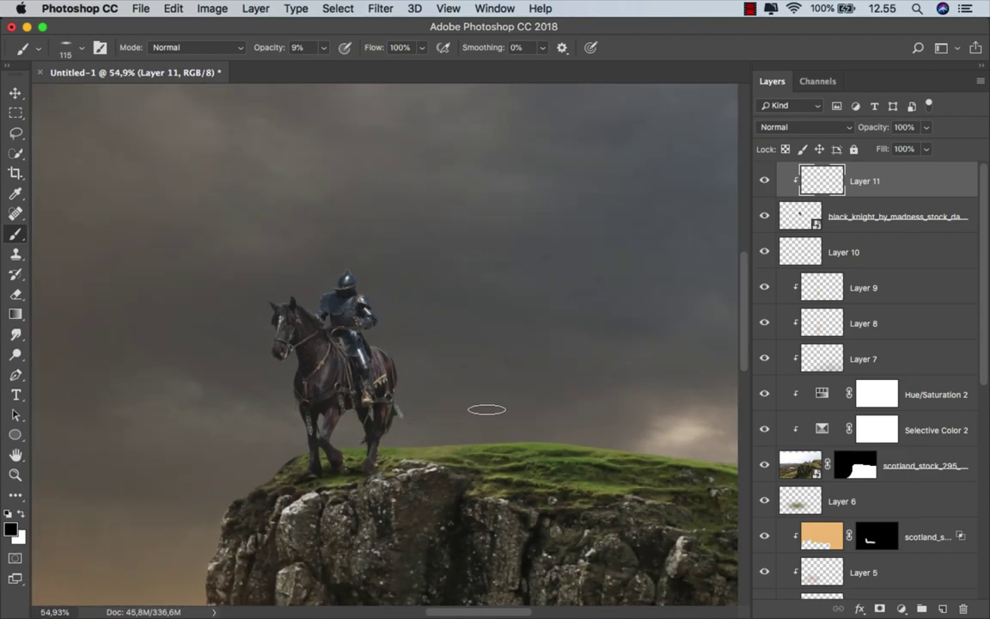
left_click_drag(512, 301, 557, 262)
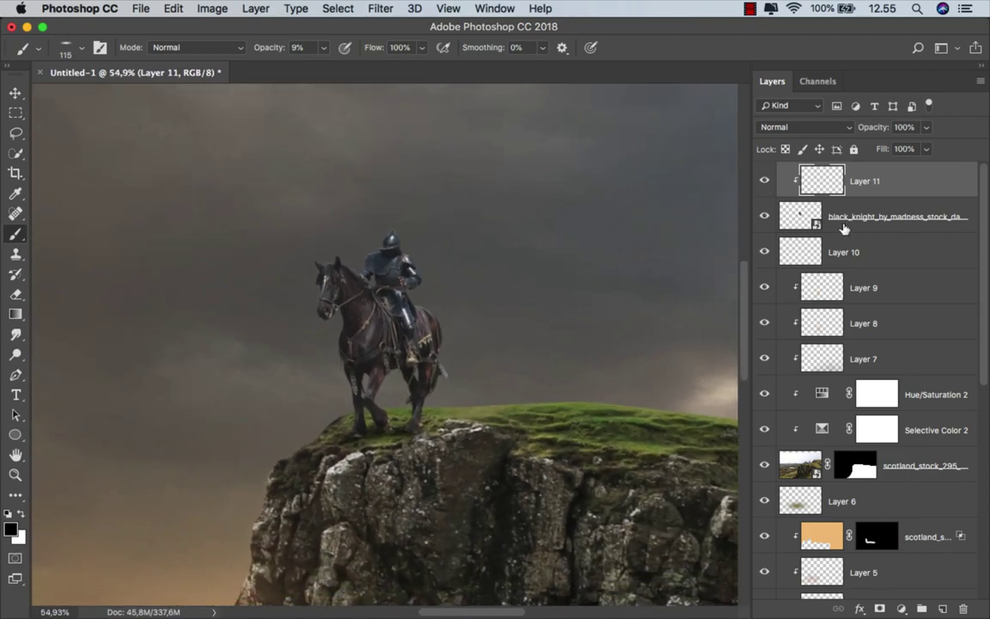
- Add a Levels adjustment clipped to the knight with black input raised to 8
left_click(901, 609)
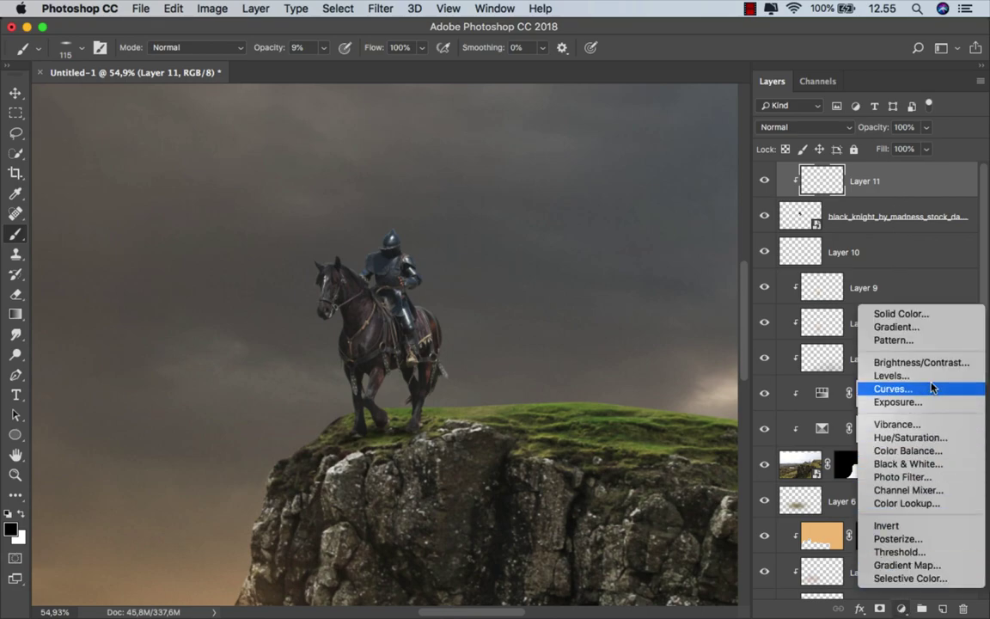
left_click(872, 373)
left_click(638, 532)
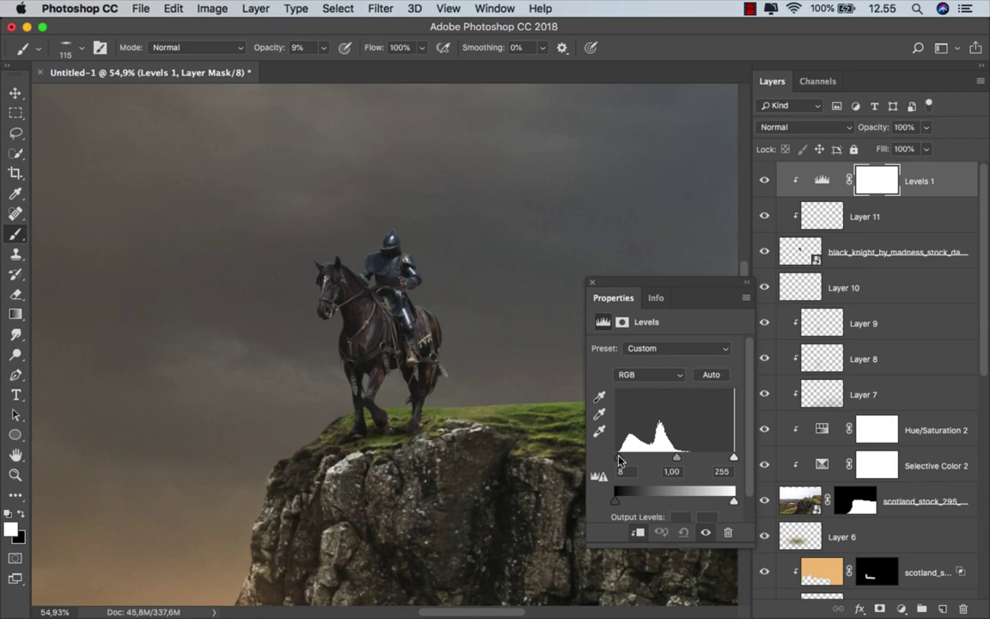
left_click(591, 284)
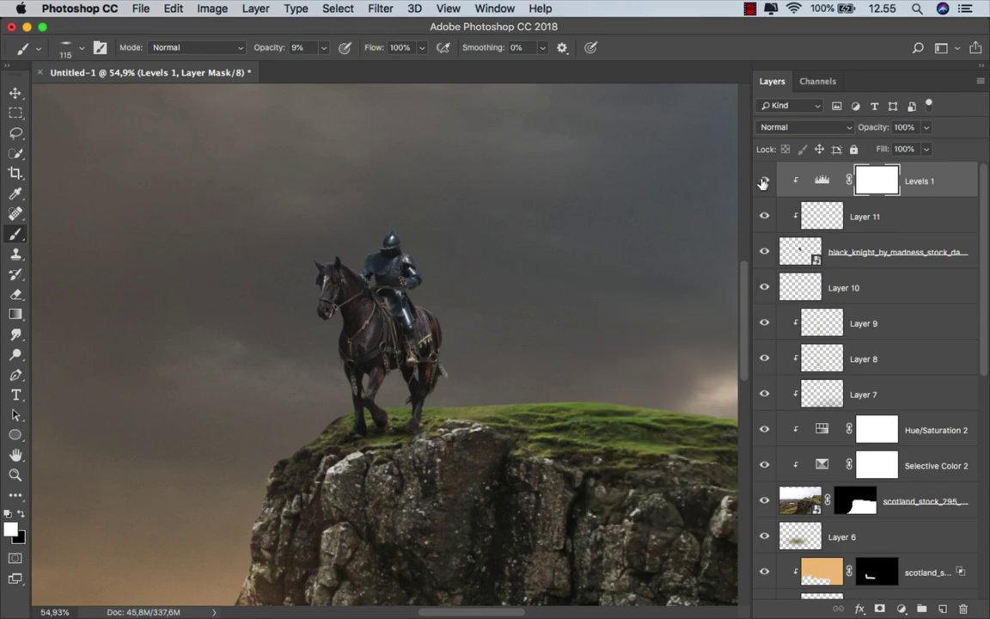
key("v")
left_click(936, 182)
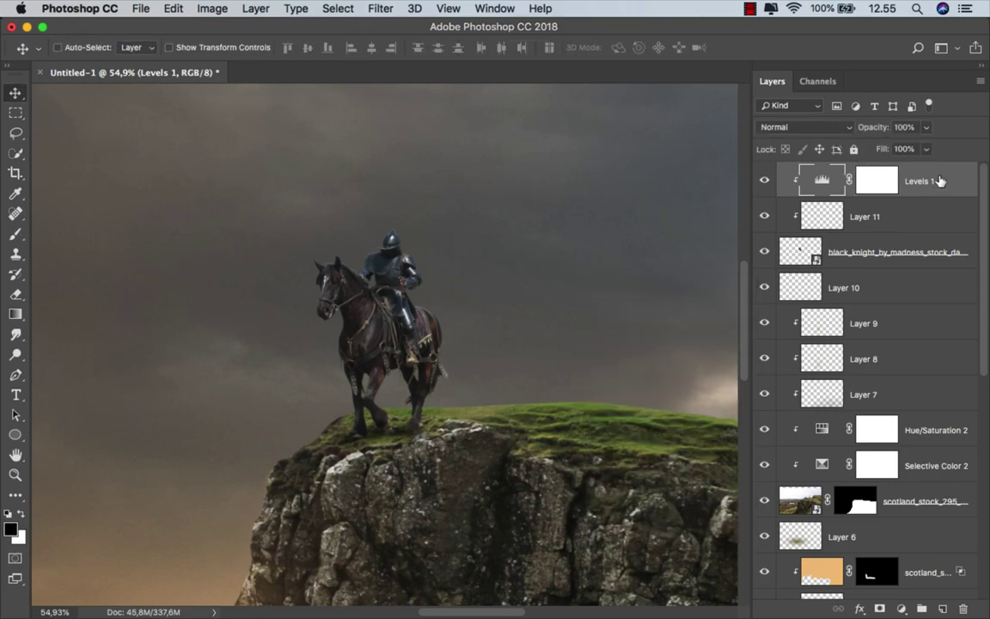
- Add a clipped Exposure adjustment at +2.40 and invert its mask to hide it
left_click(901, 605)
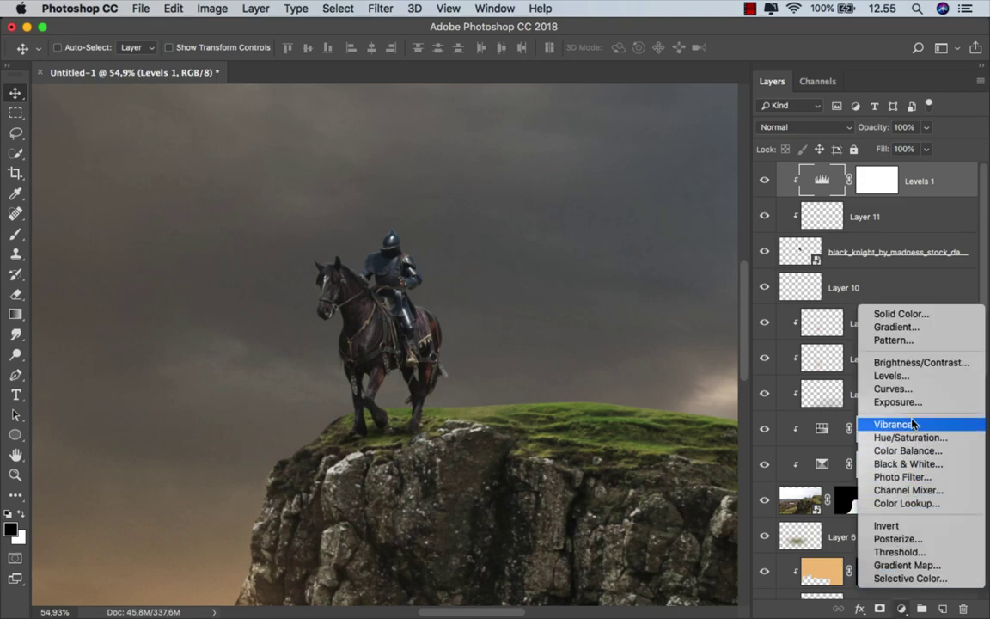
left_click(821, 402)
left_click(638, 532)
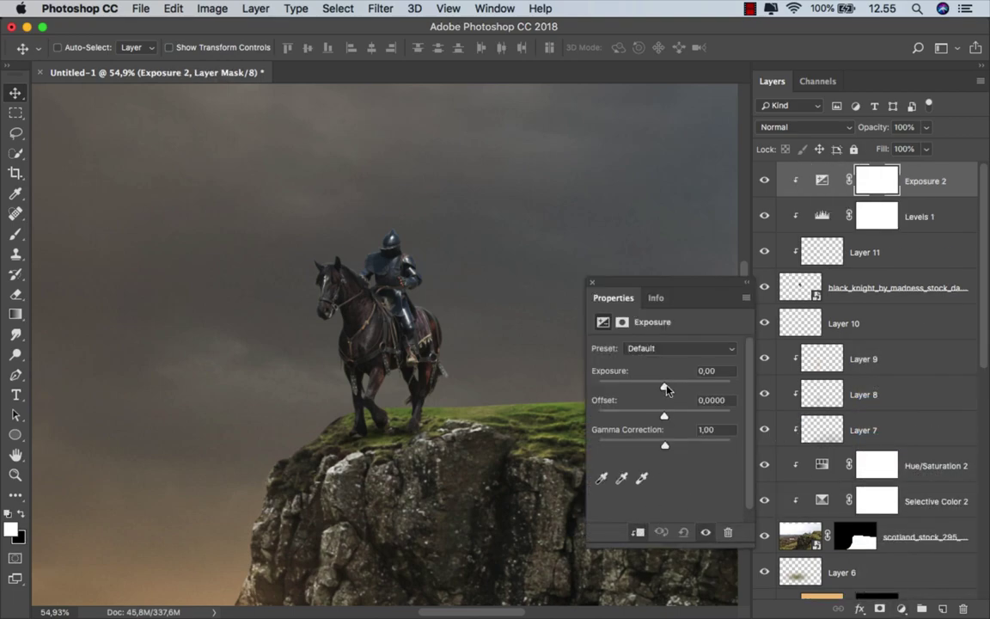
left_click_drag(667, 389, 688, 390)
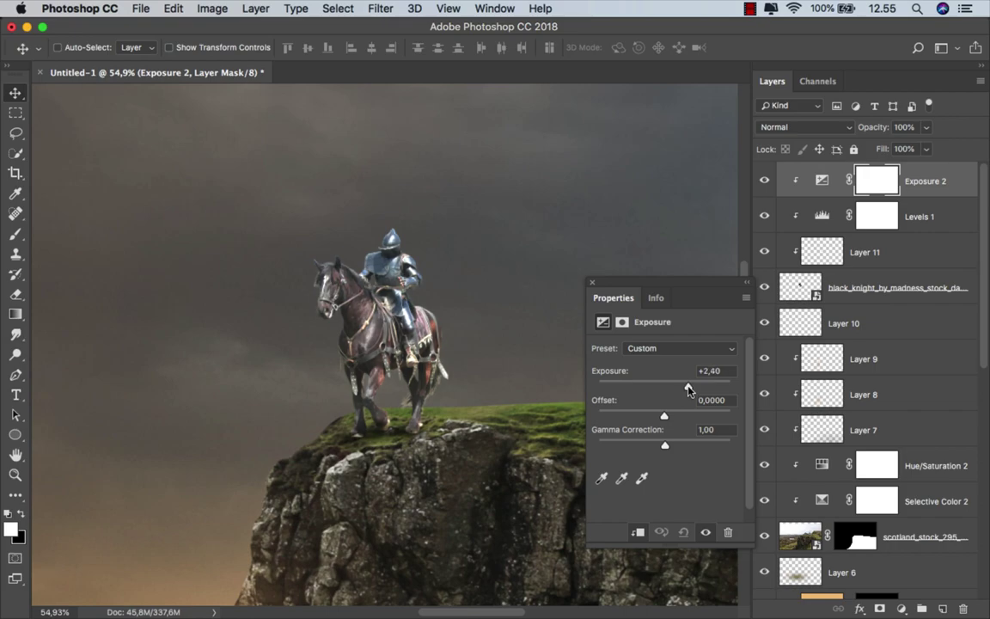
left_click(591, 282)
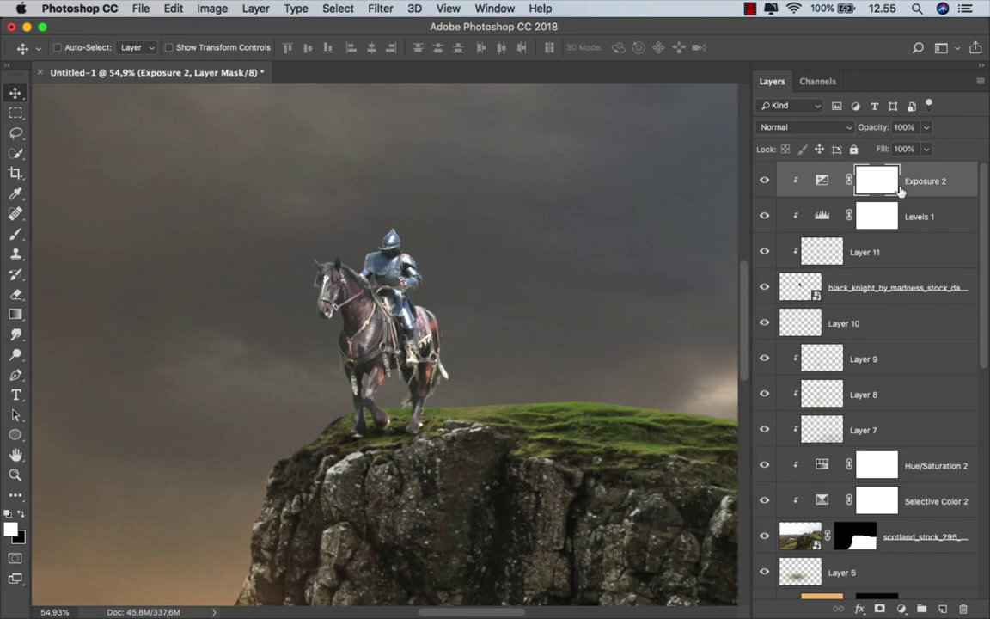
key("super+i")
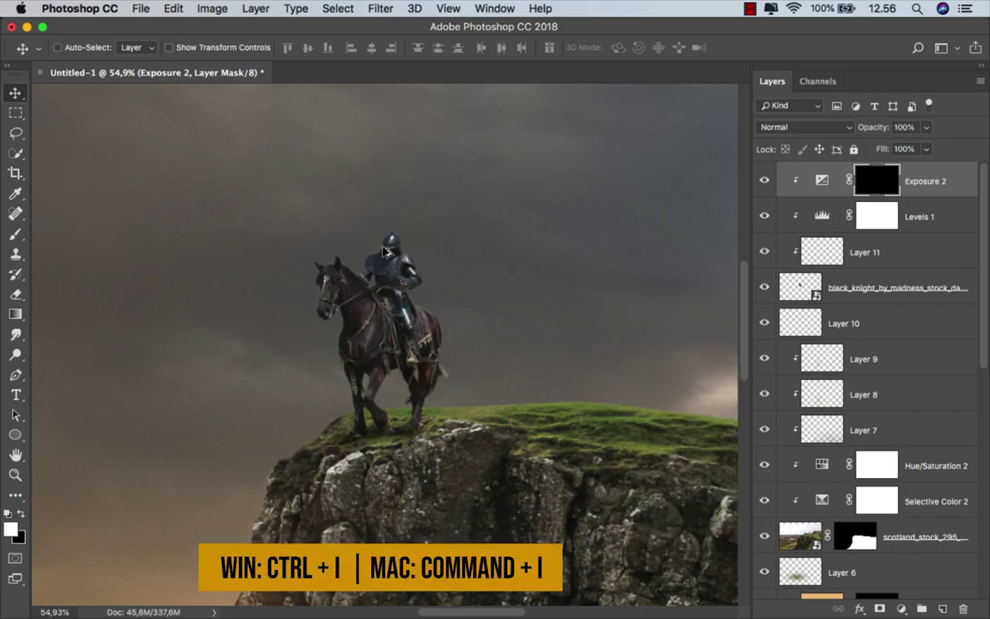
- Switch to the Brush and set its opacity to 100%
scroll(386, 251, "up", 3)
left_click(16, 233)
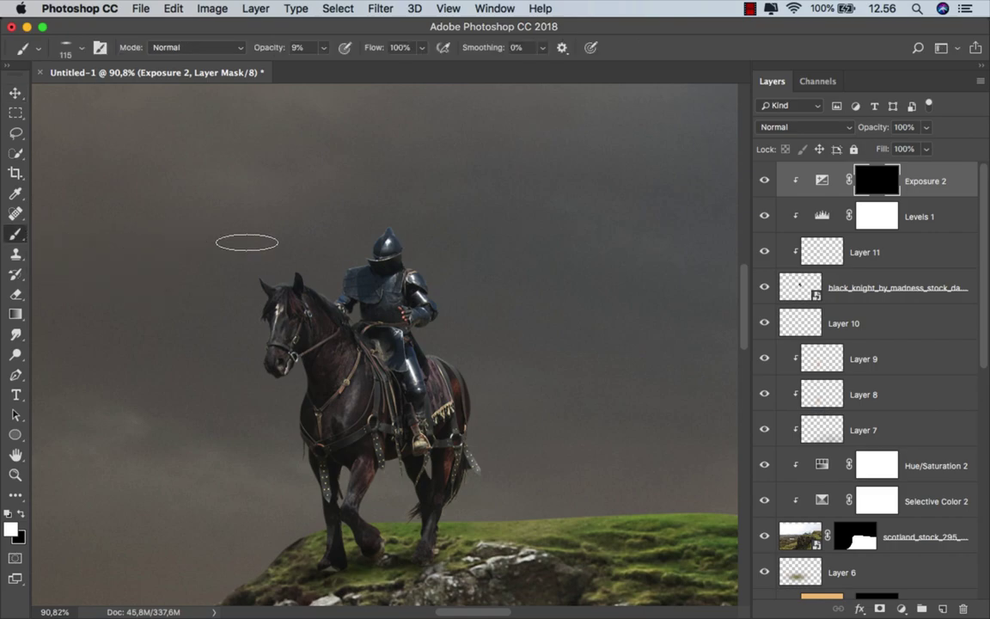
scroll(421, 258, "up", 2)
scroll(421, 258, "up", 1)
left_click(323, 47)
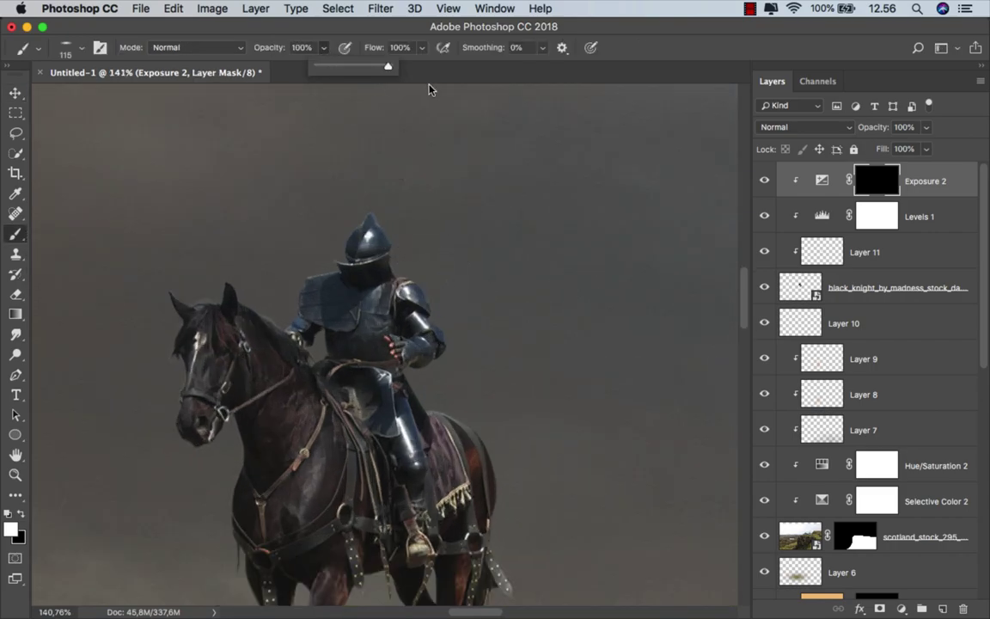
left_click_drag(453, 251, 395, 251)
scroll(393, 206, "up", 1)
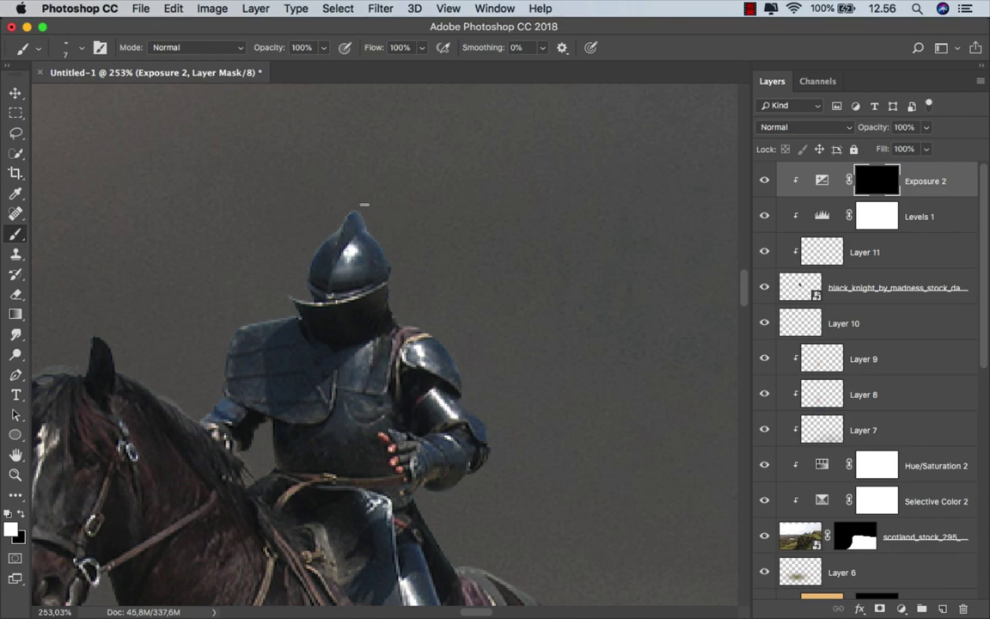
- Paint a small white spot in the Exposure mask and pan from the knight's helmet to the horse's legs
mouse_move(411, 293)
left_mouse_down()
mouse_move(314, 225)
mouse_move(300, 203)
left_mouse_up()
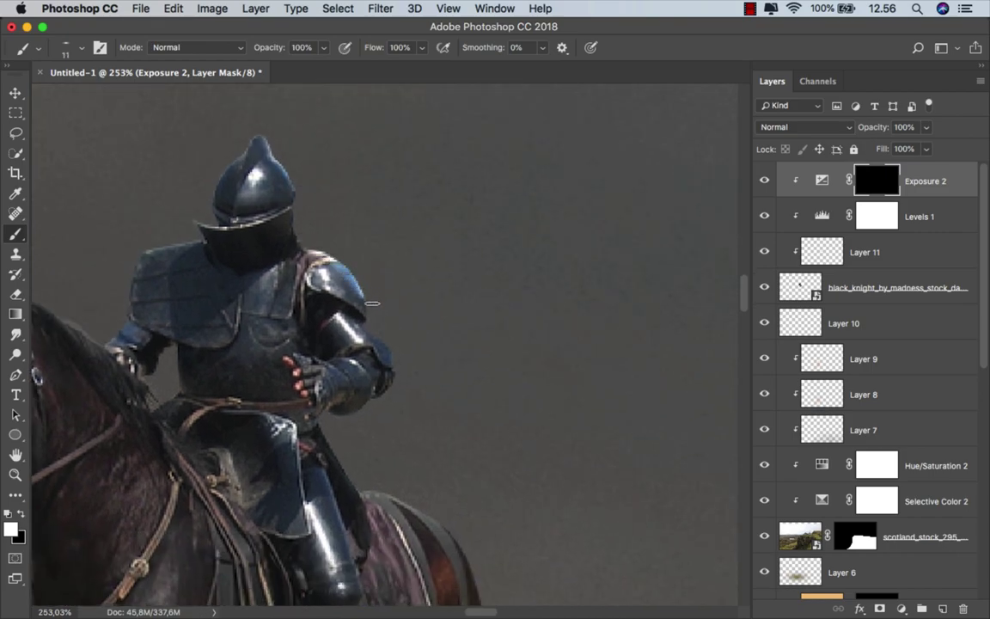
left_click_drag(391, 413, 376, 281)
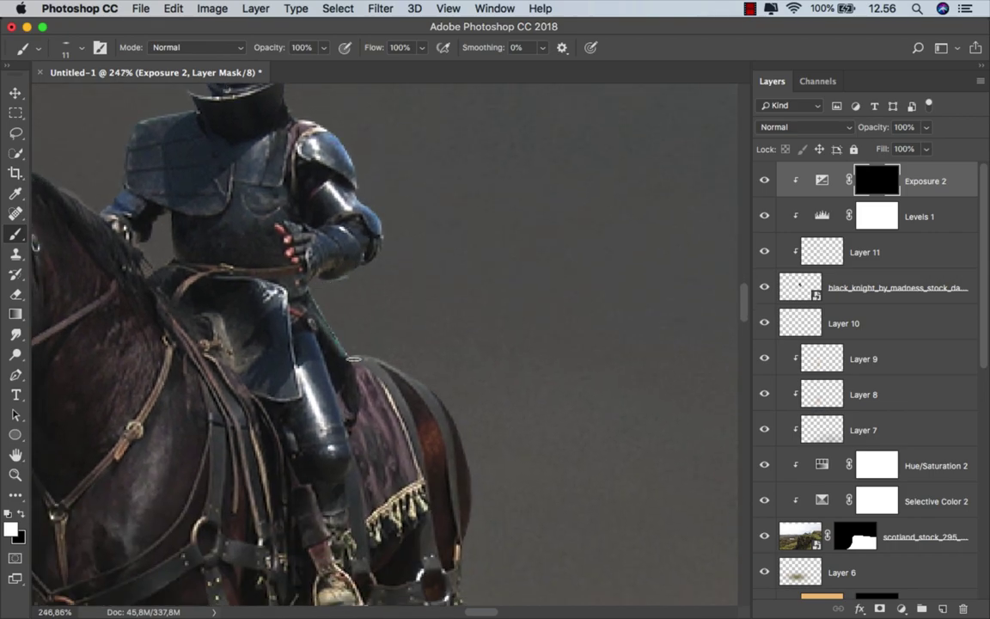
left_click_drag(353, 359, 301, 227)
scroll(312, 219, "down", 2)
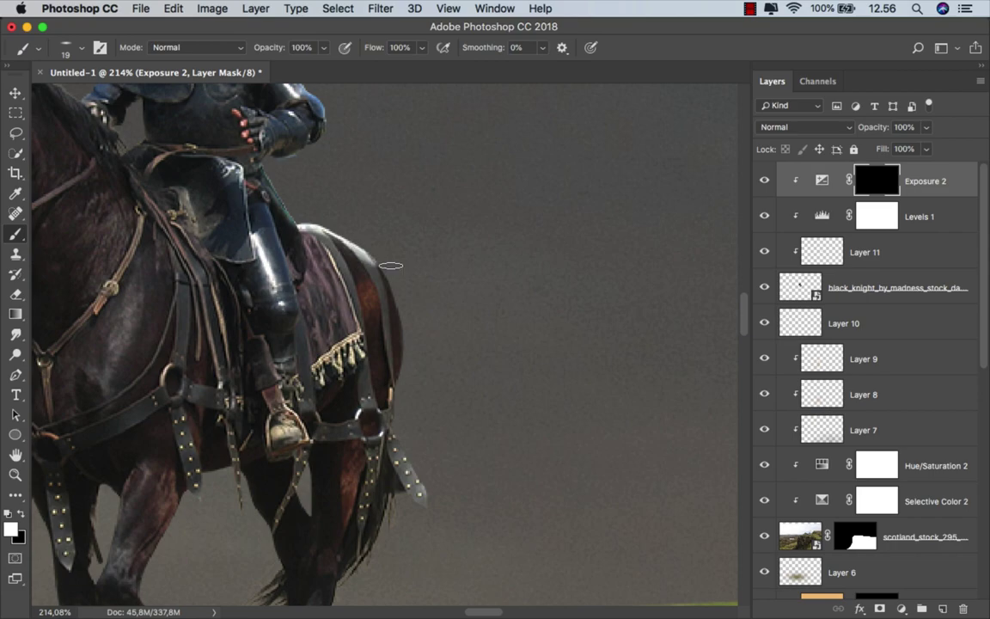
left_click_drag(416, 359, 400, 193)
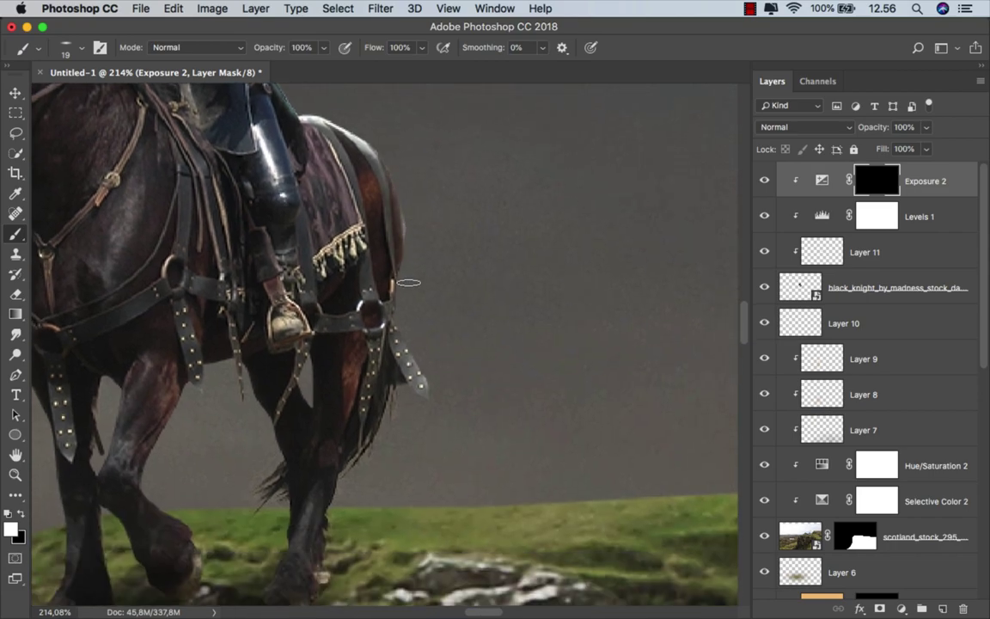
scroll(440, 382, "down", 3)
scroll(501, 281, "down", 4)
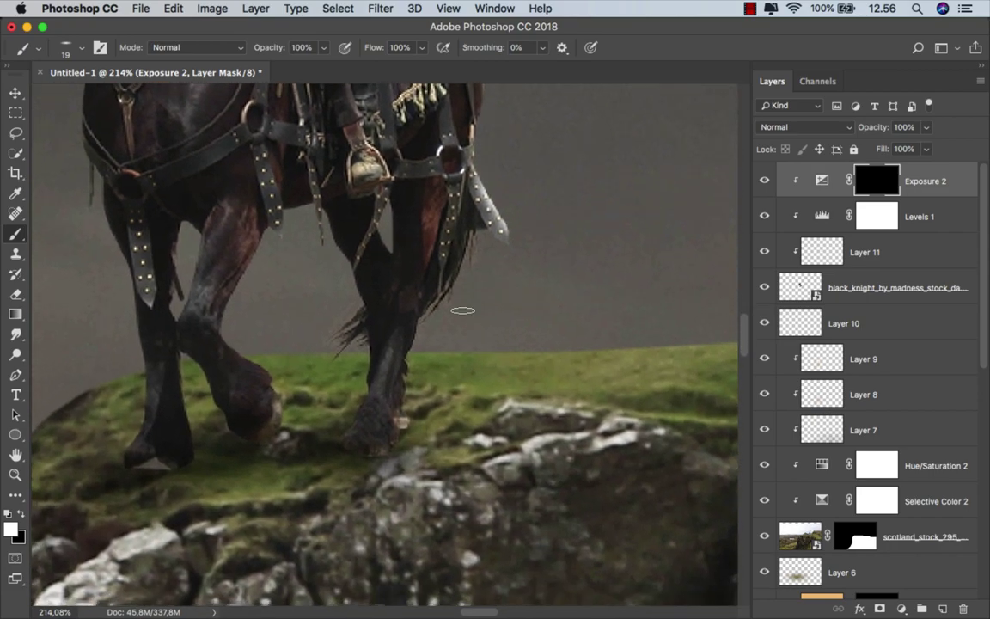
scroll(401, 400, "left", 3)
scroll(401, 401, "up", 1)
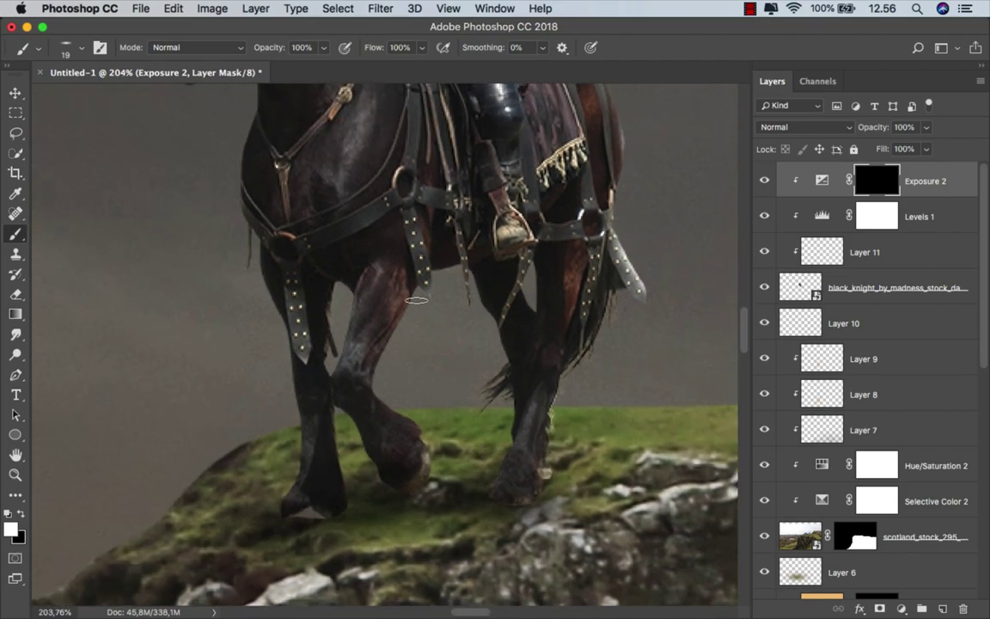
scroll(458, 375, "down", 3)
scroll(317, 223, "up", 1)
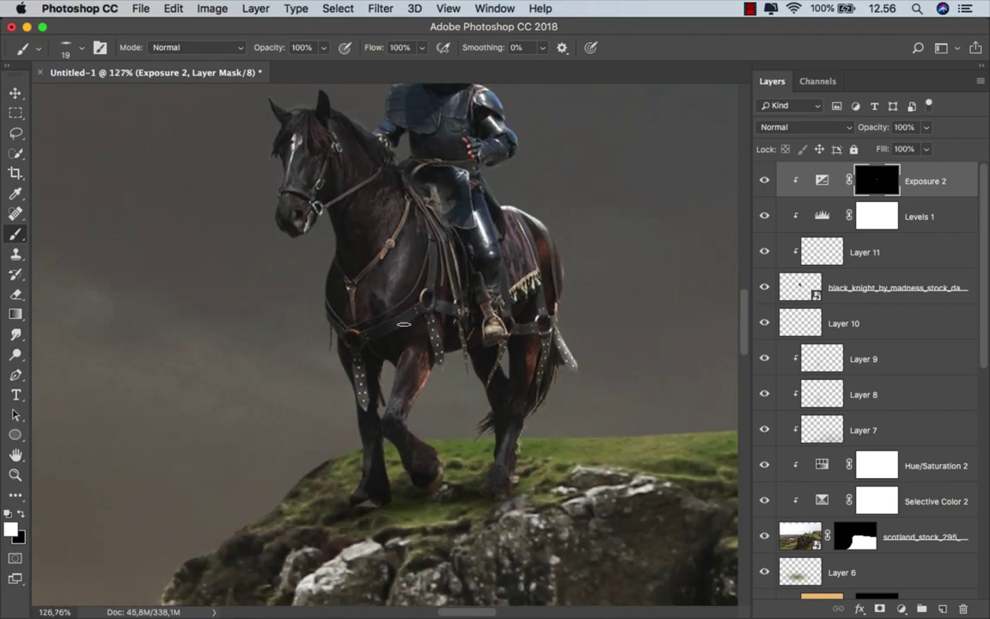
scroll(317, 223, "up", 1)
scroll(318, 223, "up", 2)
scroll(298, 258, "down", 5)
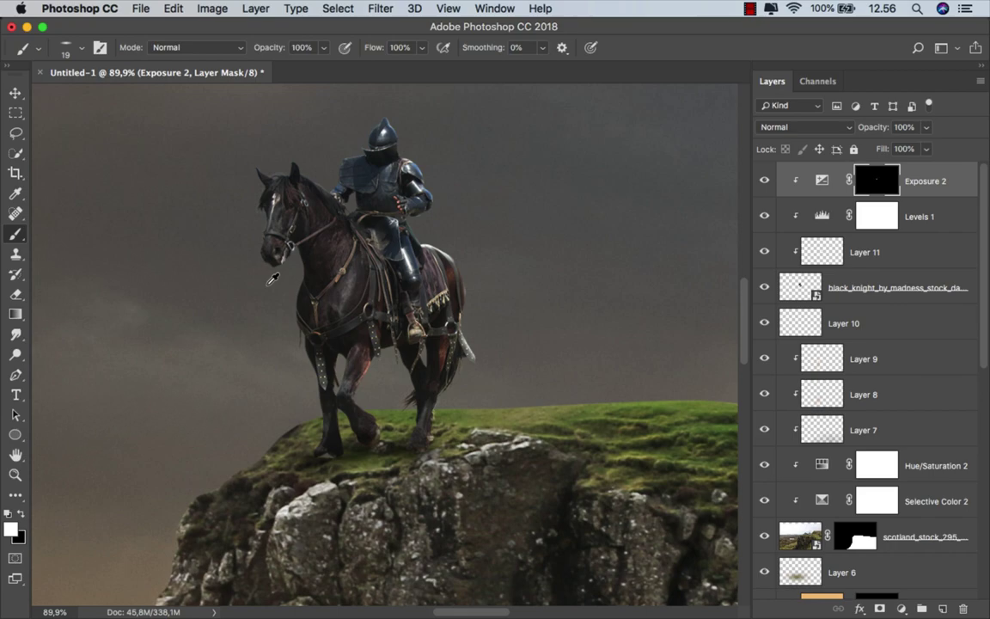
scroll(664, 258, "up", 2)
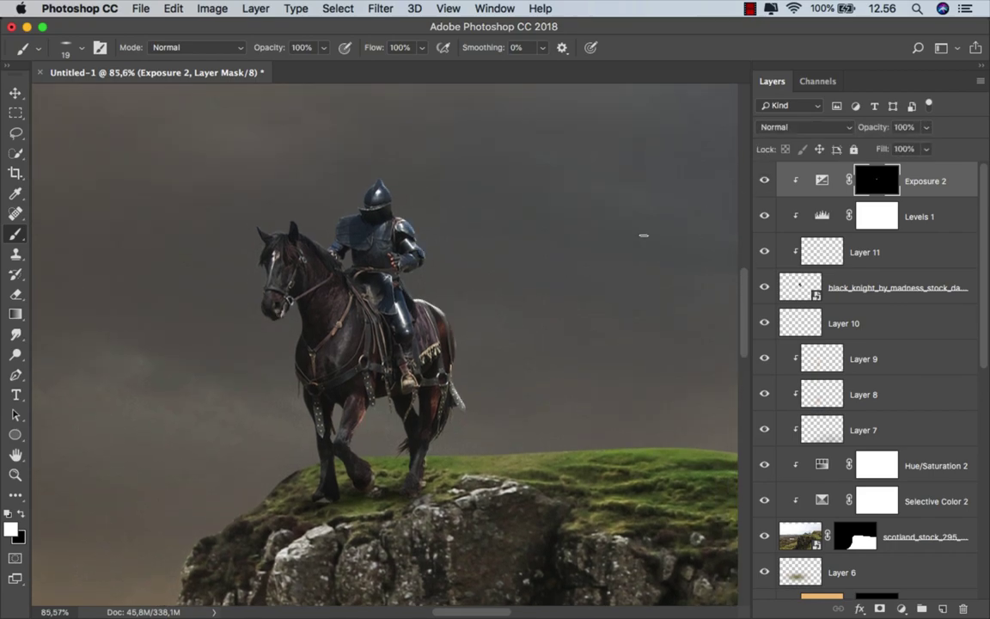
scroll(550, 245, "up", 1)
scroll(460, 255, "up", 1)
- Target Layer 11 and pick a soft round brush at 13% opacity
left_click(849, 258)
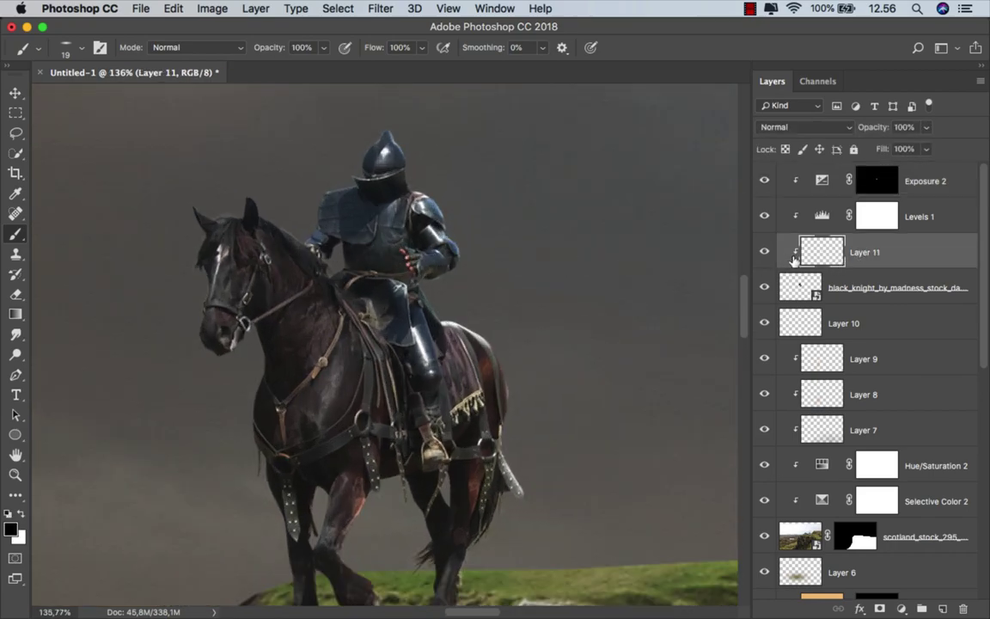
left_click_drag(578, 304, 610, 187)
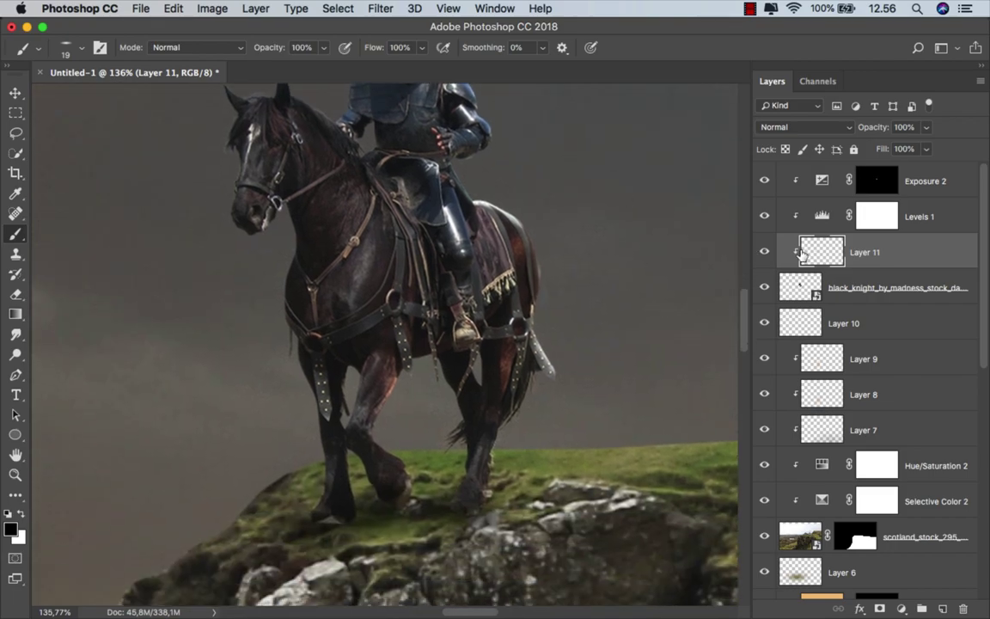
left_click(764, 251)
right_click(302, 266)
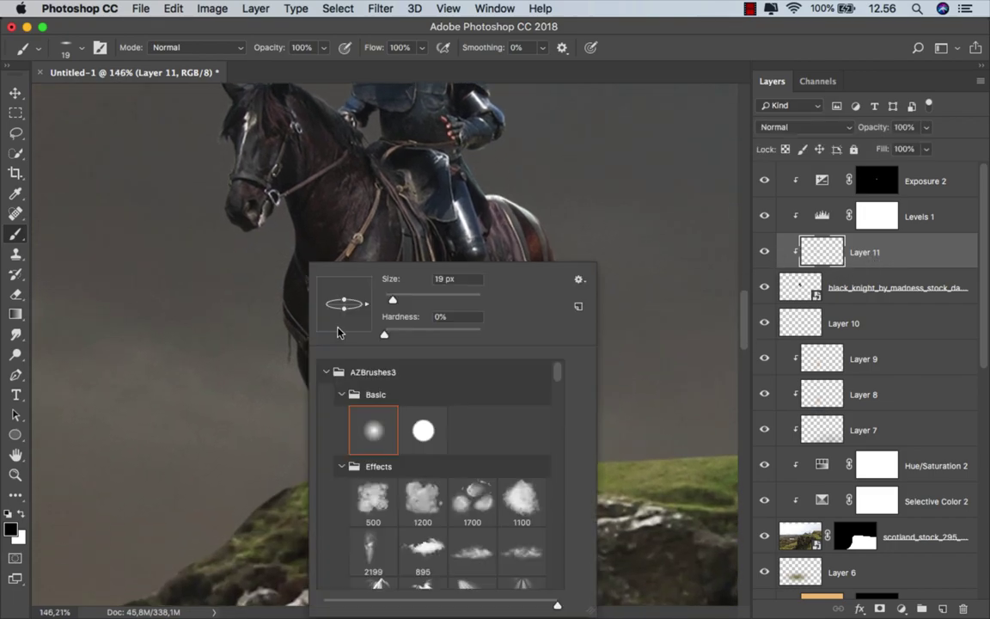
left_click(323, 48)
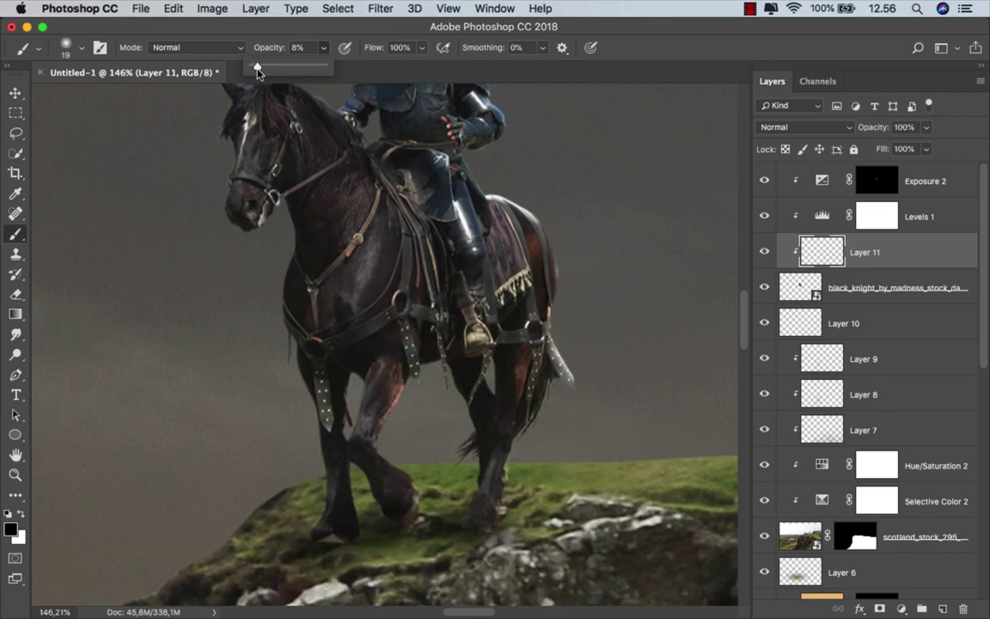
scroll(321, 210, "up", 2)
scroll(320, 210, "up", 1)
scroll(258, 223, "up", 2)
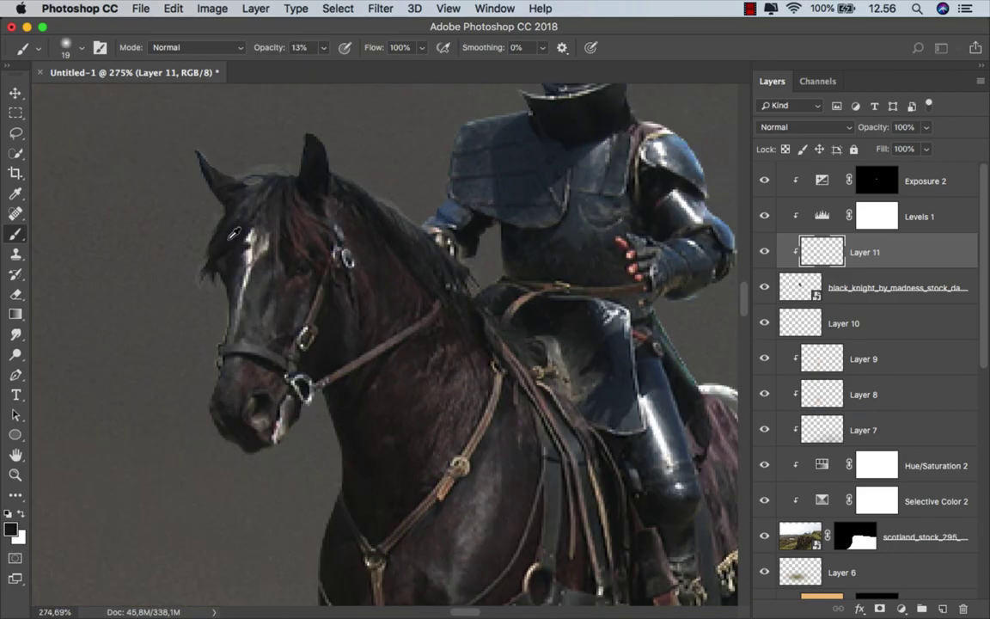
- With a 38 px brush, dab the neck and paint hair strands near the hind leg
key("bracketright")
key("bracketright")
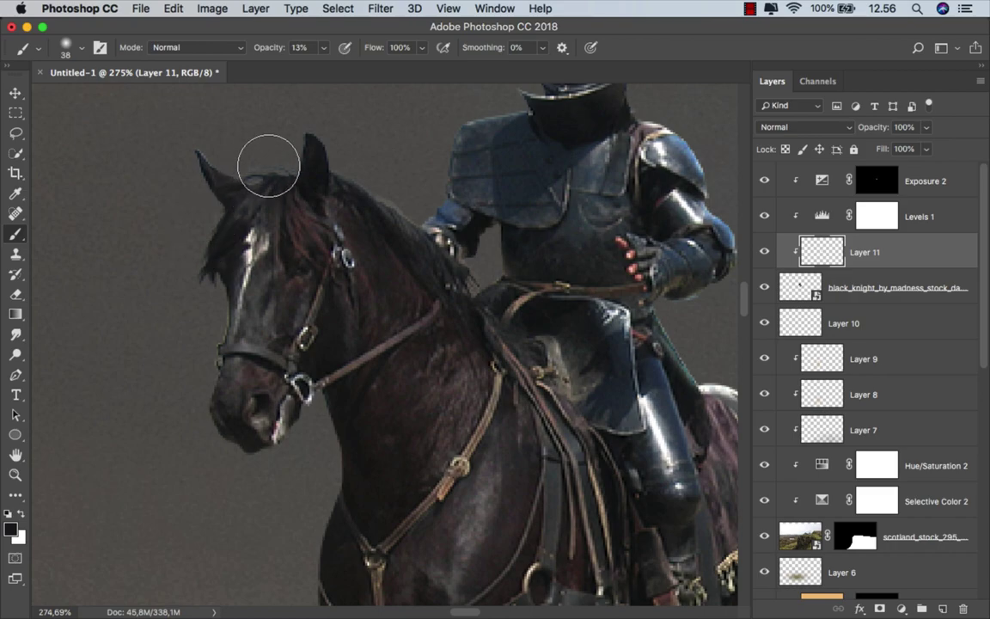
left_click(335, 182)
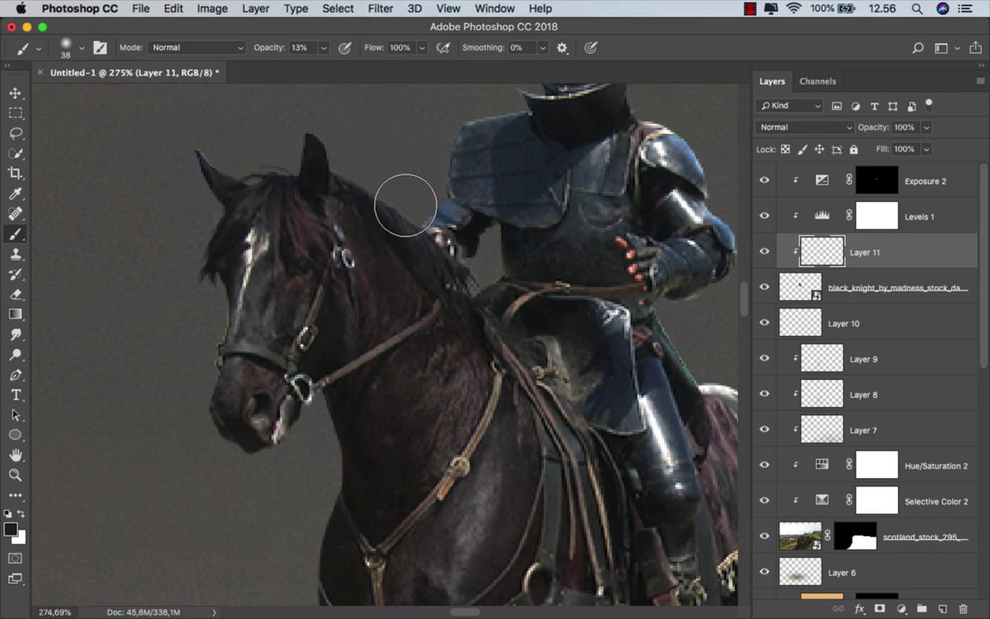
scroll(409, 327, "down", 3)
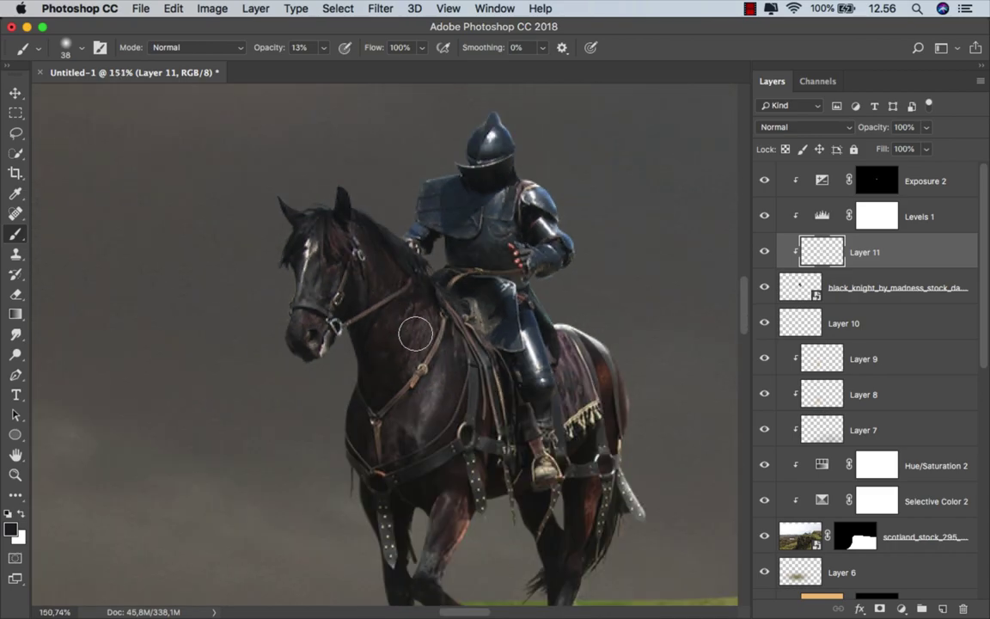
scroll(365, 294, "up", 2)
scroll(365, 294, "up", 3)
scroll(331, 250, "down", 2)
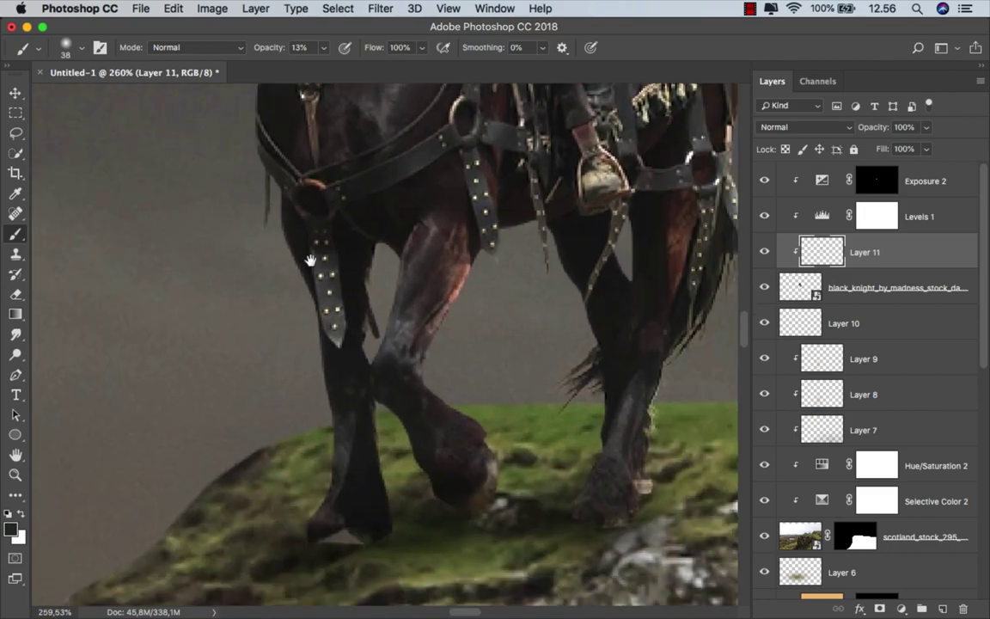
scroll(495, 301, "right", 3)
left_click_drag(495, 300, 491, 323)
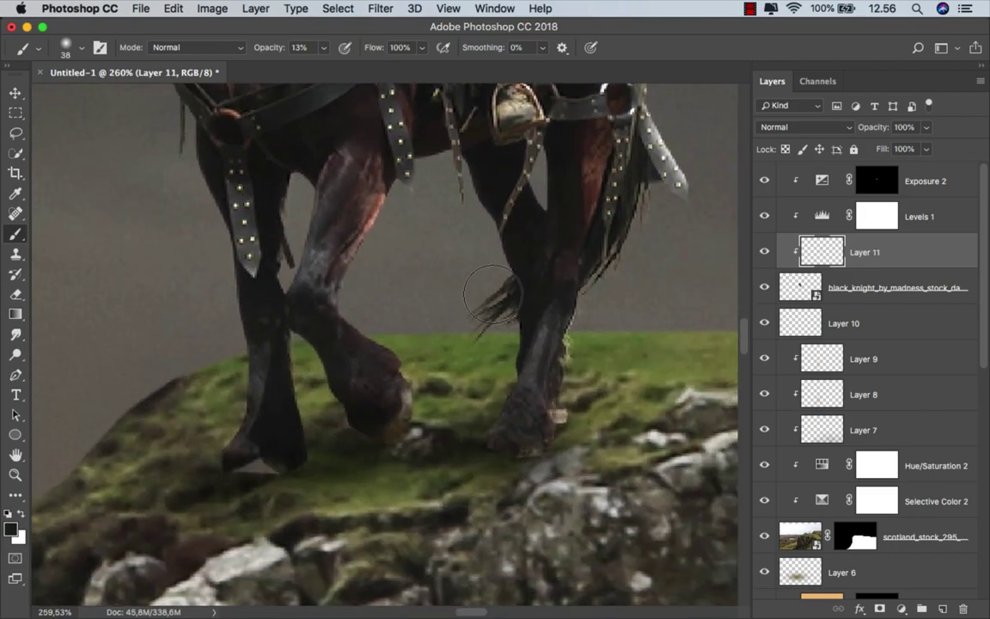
left_click_drag(511, 283, 477, 333)
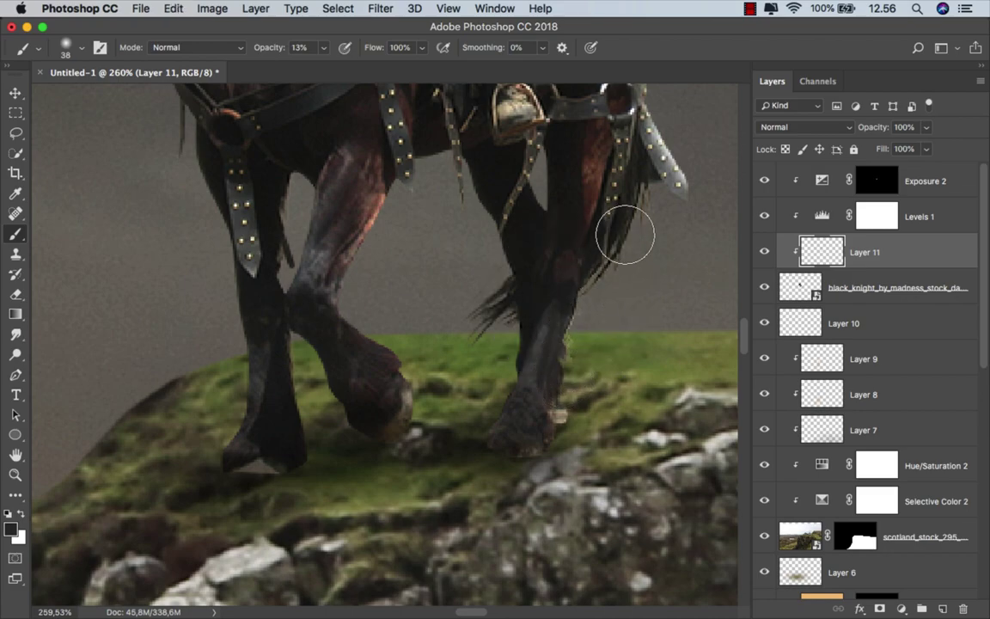
left_click(625, 221)
- Enlarge the brush to 53 px, paint dark hair strands along the right leg, and fit the image on screen
key("bracketright")
key("bracketright")
key("bracketright")
left_click_drag(640, 206, 592, 287)
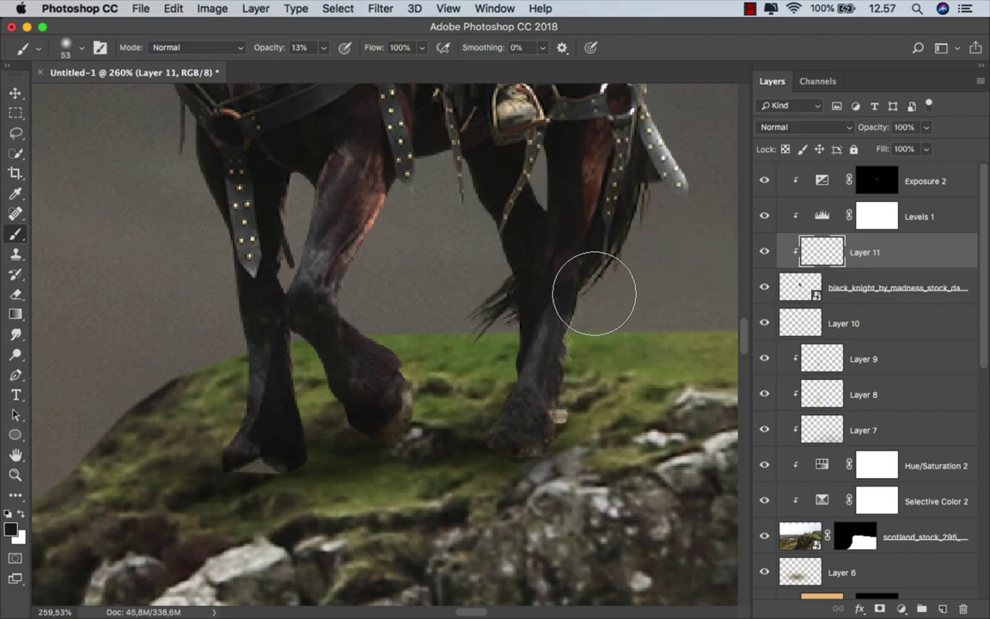
scroll(525, 370, "down", 3, "alt")
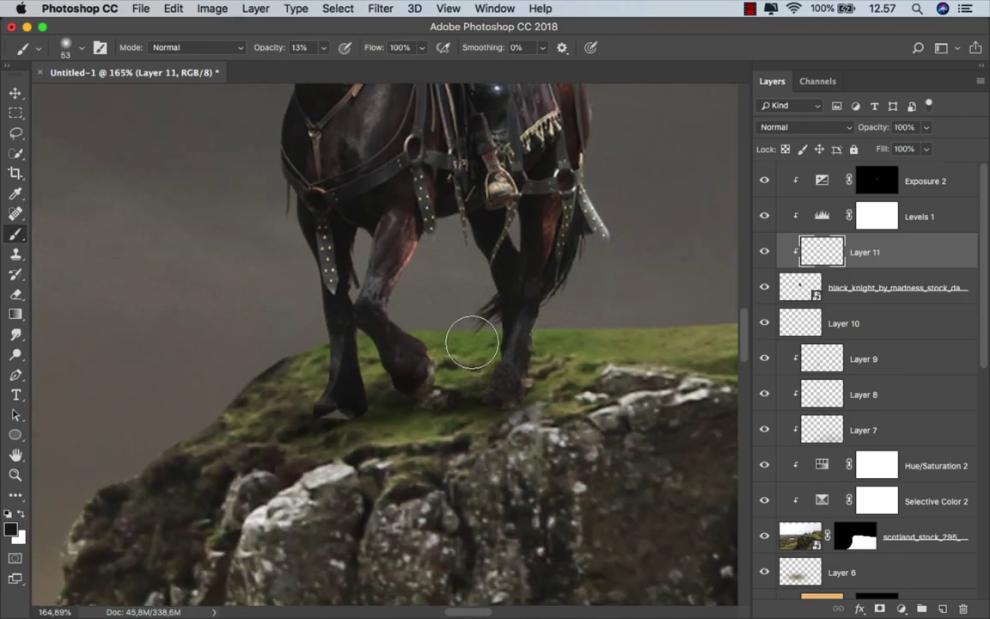
scroll(471, 337, "up", 5)
scroll(490, 367, "down", 2, "alt")
scroll(489, 368, "down", 2, "alt")
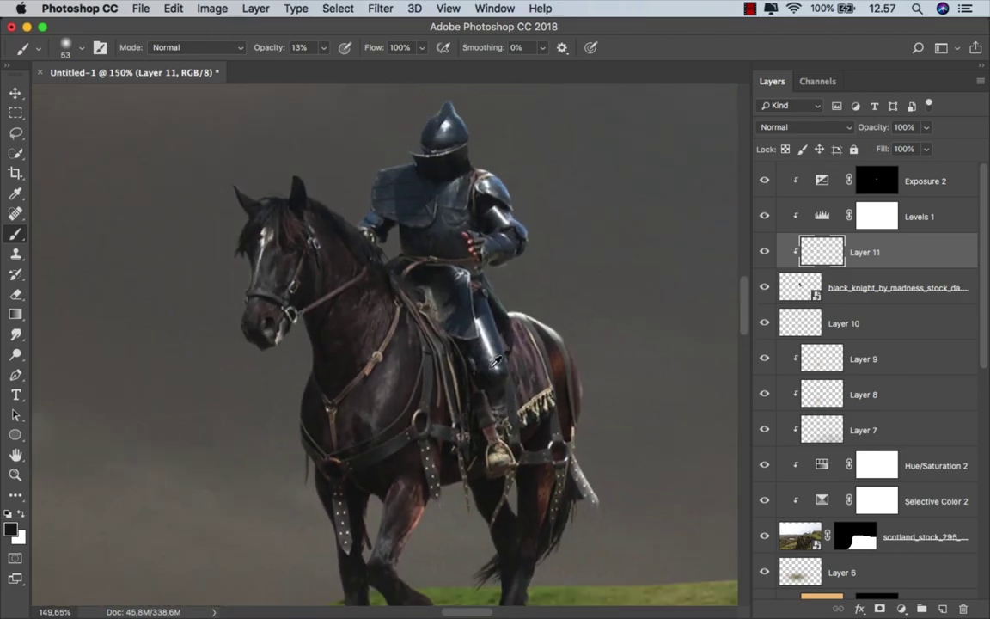
key("super+0")
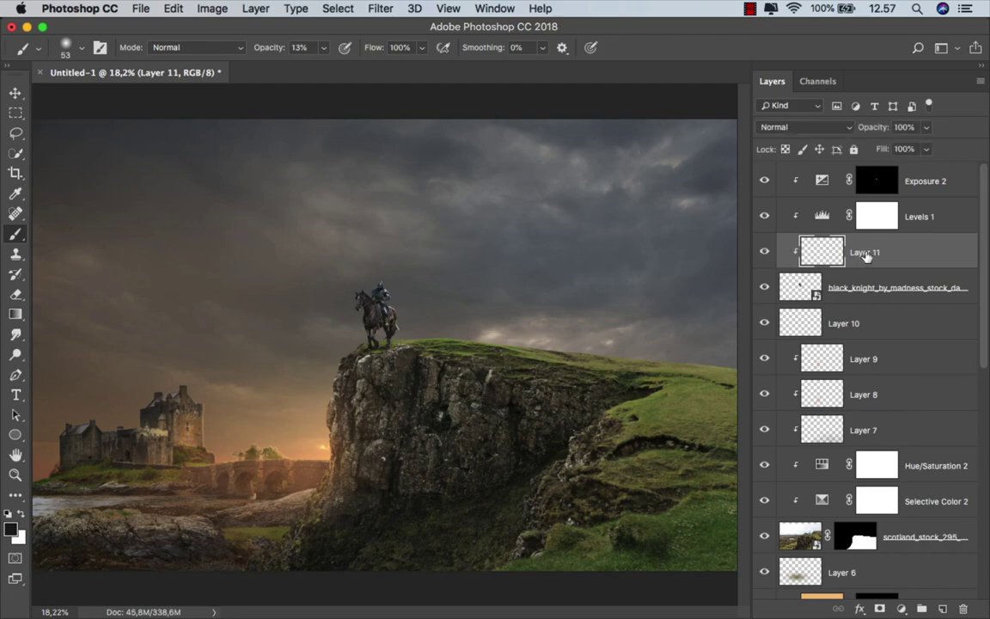
- Add Layer 12 clipped above Exposure 2 and sample the orange sunset colour
left_click(876, 180)
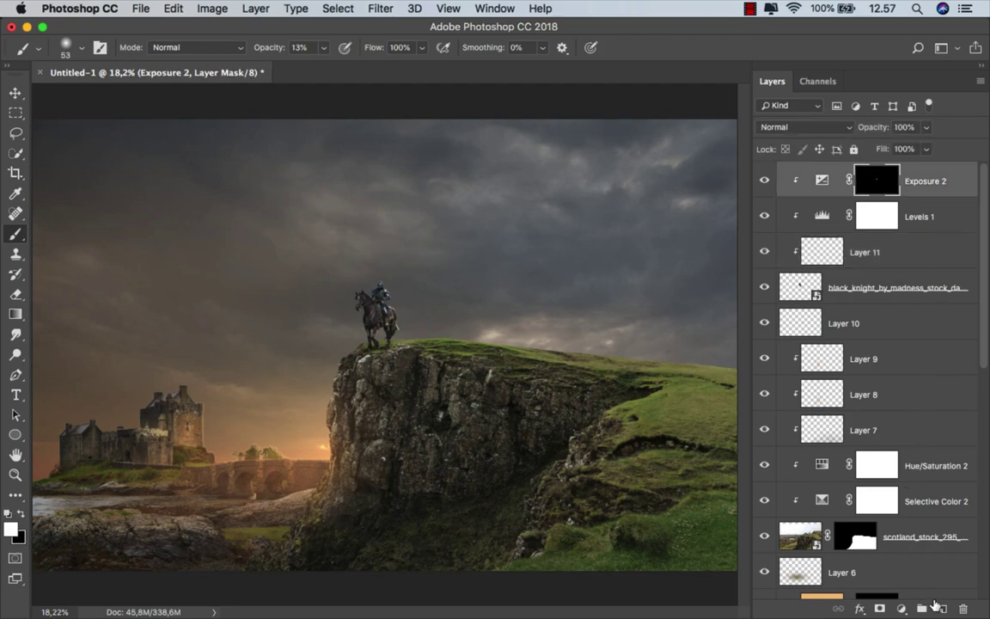
left_click(941, 608)
right_click(871, 191)
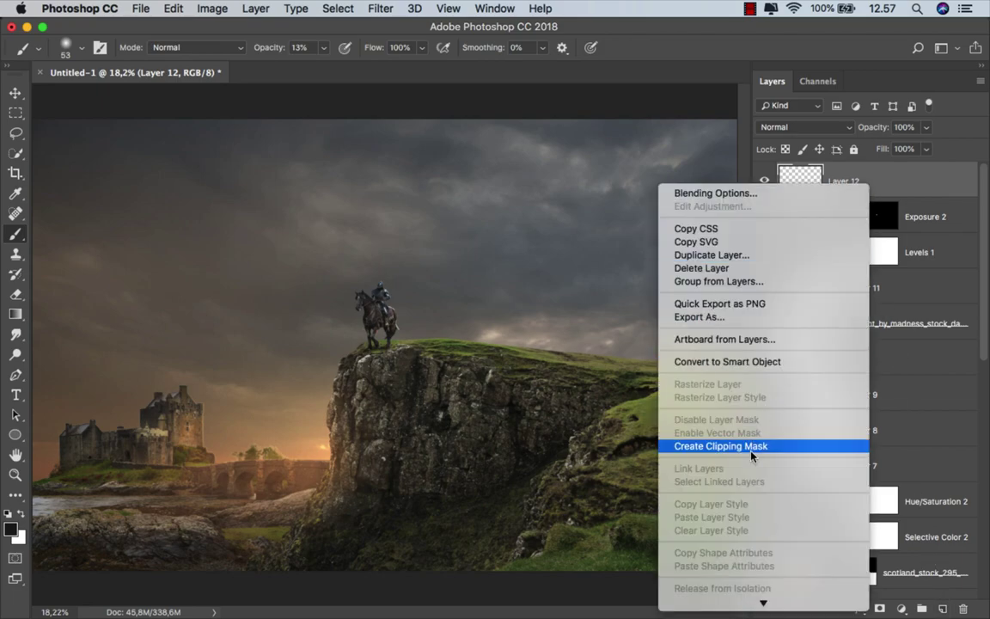
left_click(675, 406)
scroll(367, 396, "up", 5)
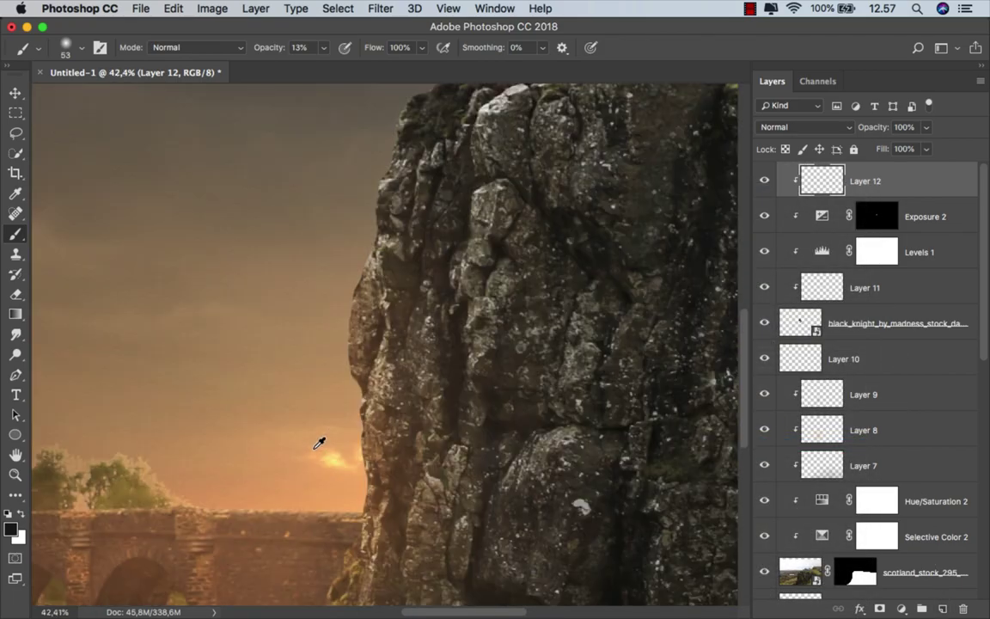
left_click(325, 437, "alt")
- Paint faint 13% tan rim light on the horse's head and chest with a small soft brush
scroll(440, 389, "up", 3)
scroll(440, 389, "up", 3)
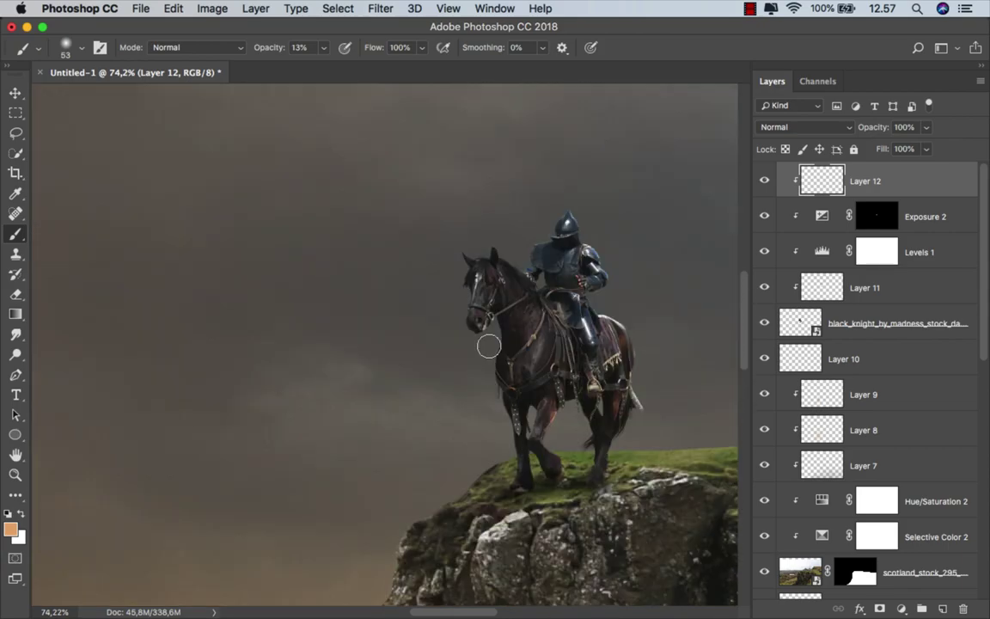
scroll(481, 342, "up", 5)
left_click_drag(432, 319, 378, 319)
scroll(387, 311, "down", 3)
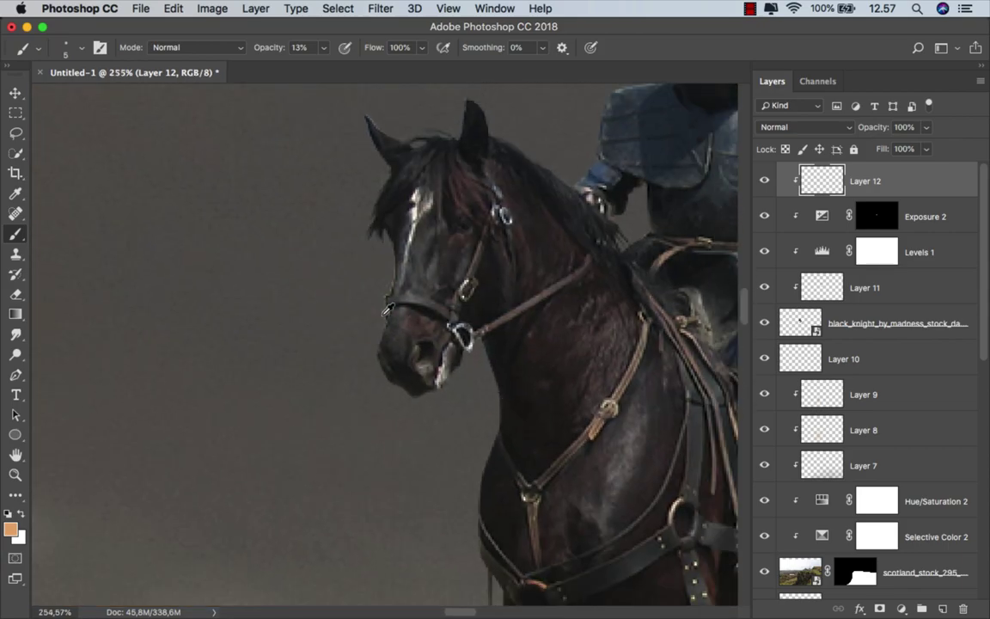
scroll(382, 342, "up", 2)
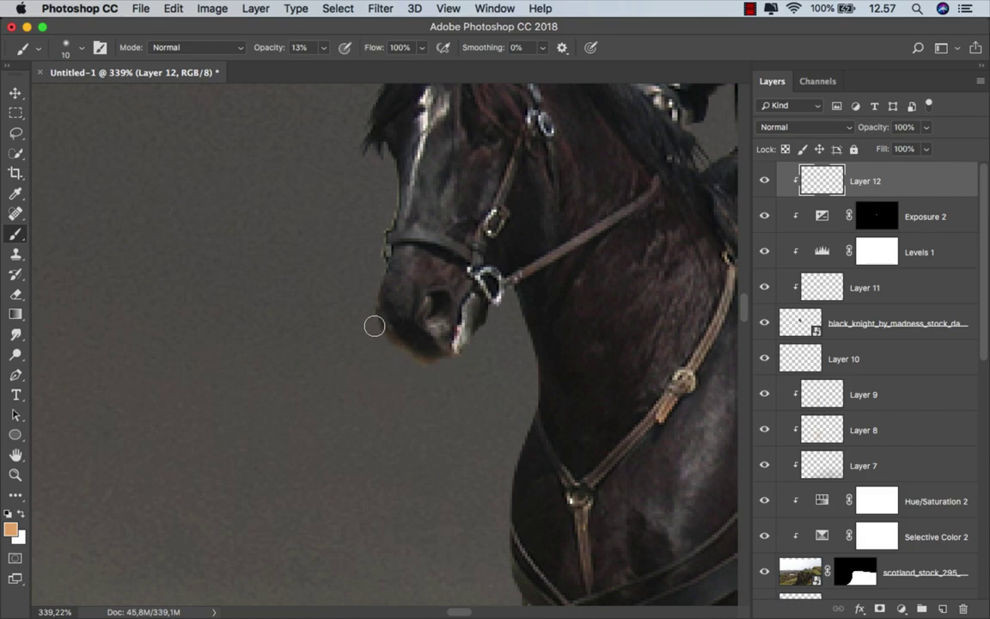
key("bracketleft")
key("bracketleft")
key("bracketleft")
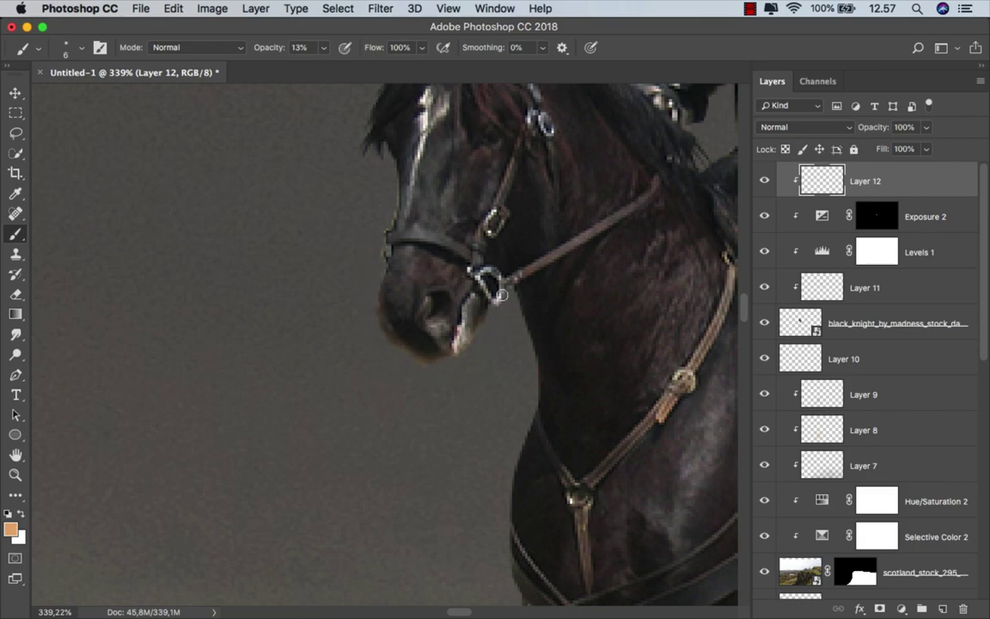
scroll(516, 327, "down", 1)
scroll(512, 286, "down", 10)
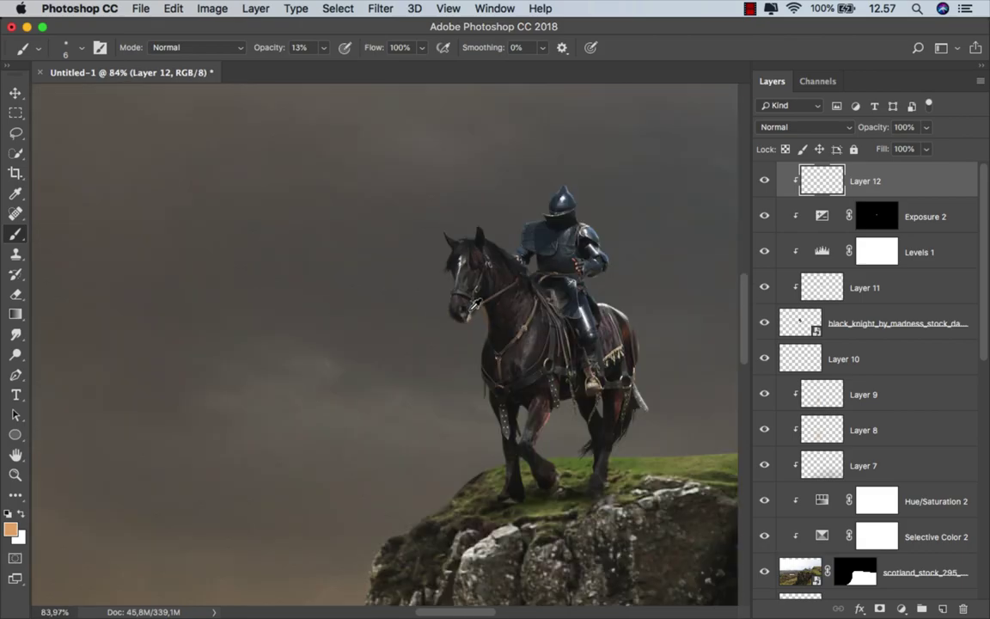
scroll(498, 344, "up", 1)
scroll(488, 371, "up", 8)
left_click_drag(489, 371, 498, 371)
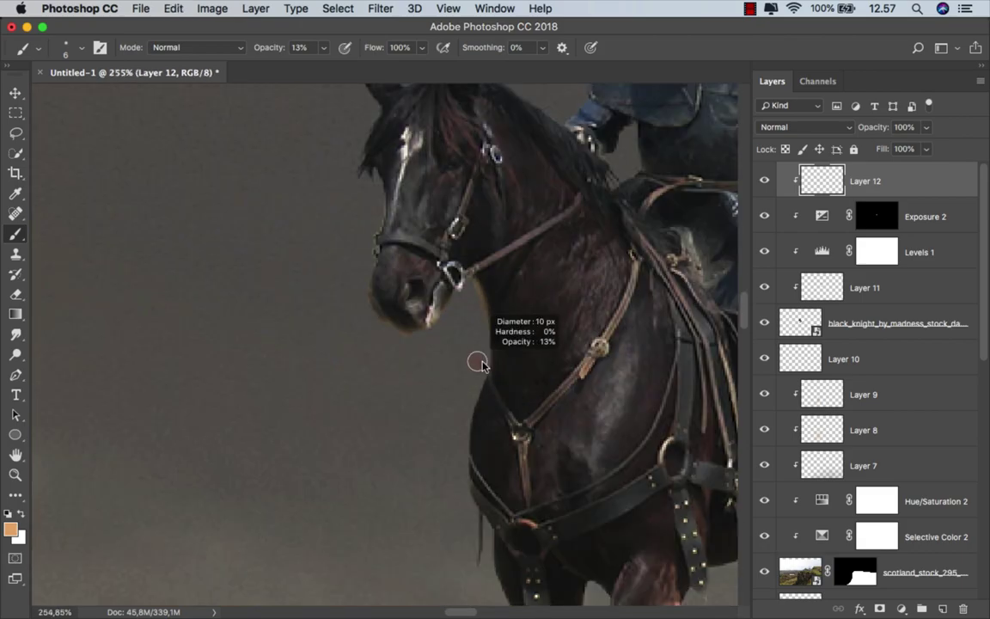
scroll(430, 413, "down", 5)
- Continue the warm glow down the horse's lower legs with a larger brush
left_click_drag(414, 438, 351, 253)
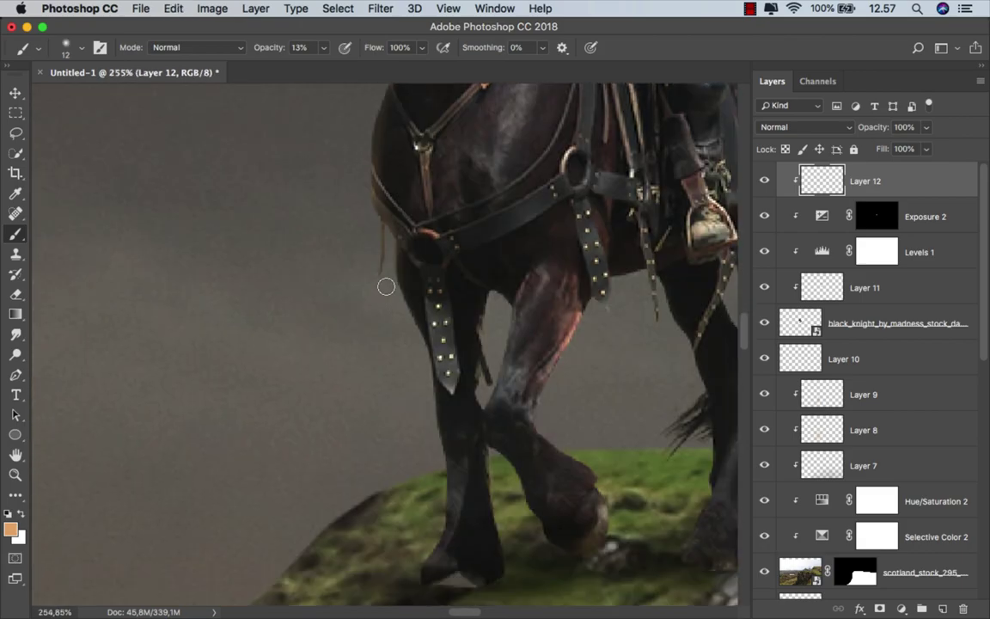
scroll(434, 453, "up", 3)
scroll(396, 473, "up", 3)
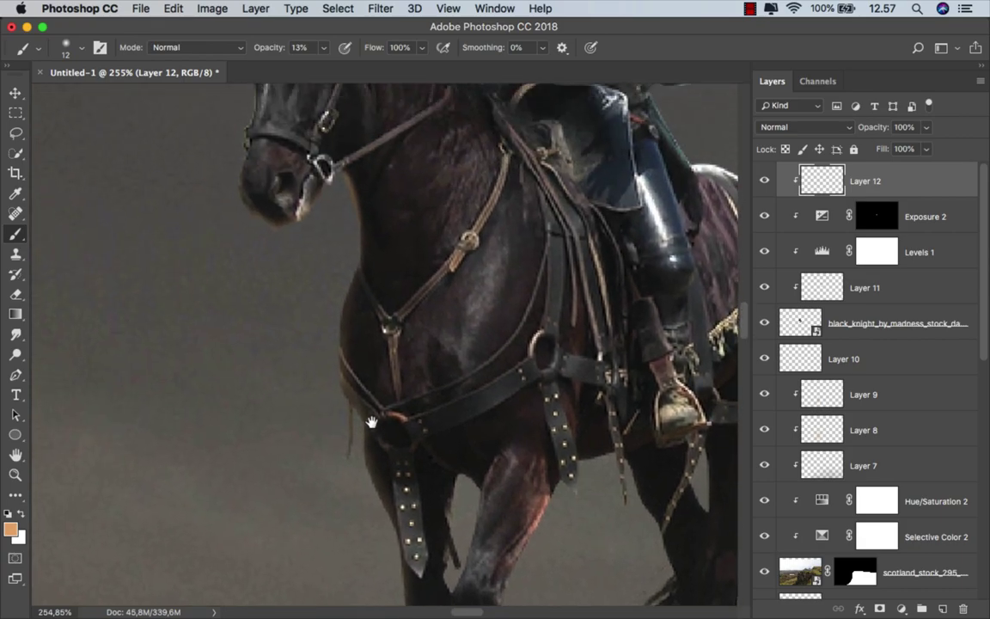
scroll(413, 516, "up", 3)
scroll(482, 430, "up", 3)
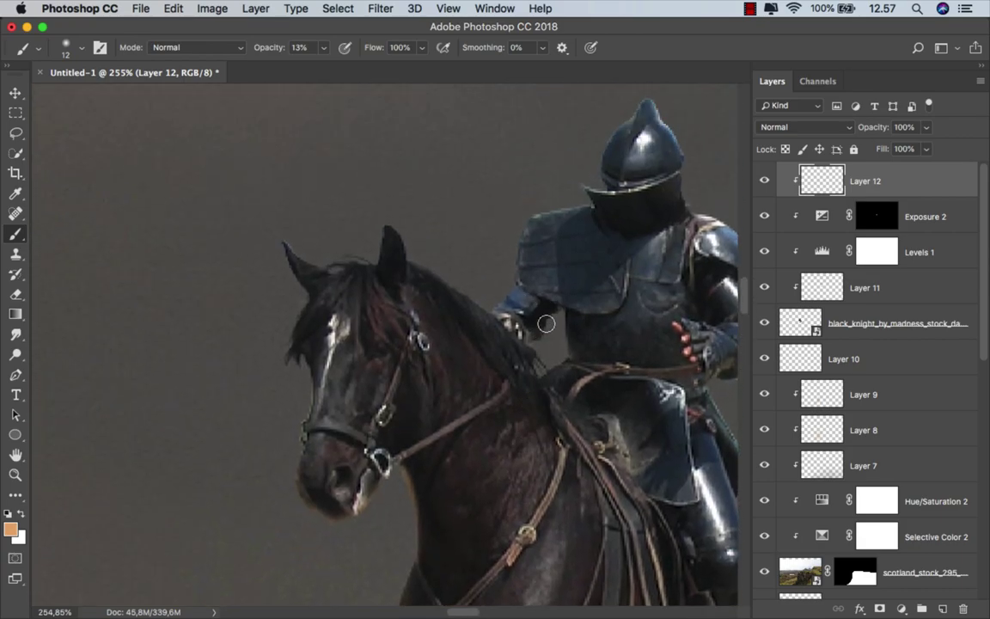
key("bracketright")
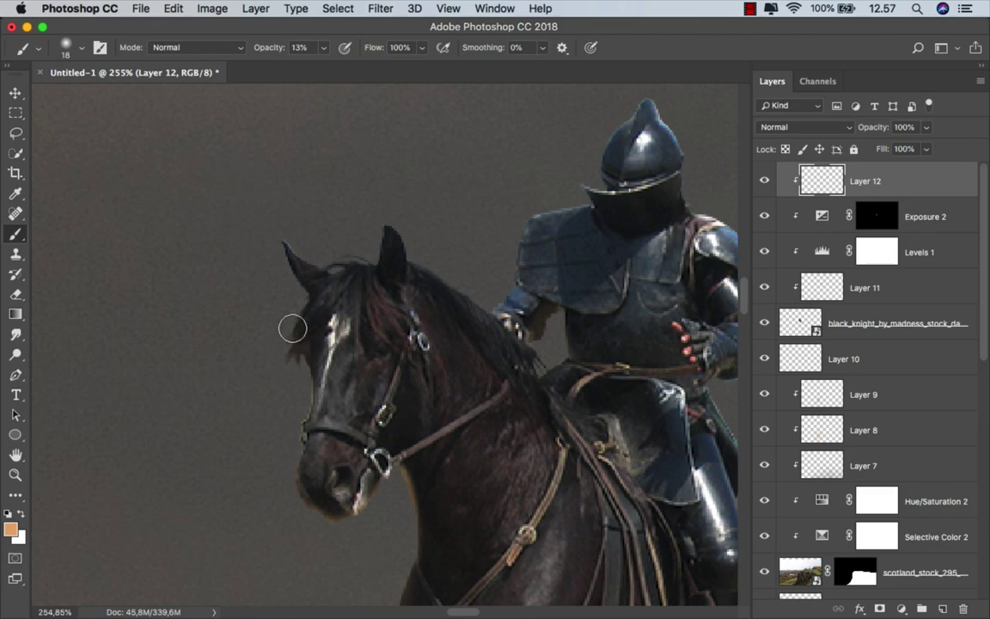
scroll(307, 249, "down", 5)
scroll(310, 284, "up", 5)
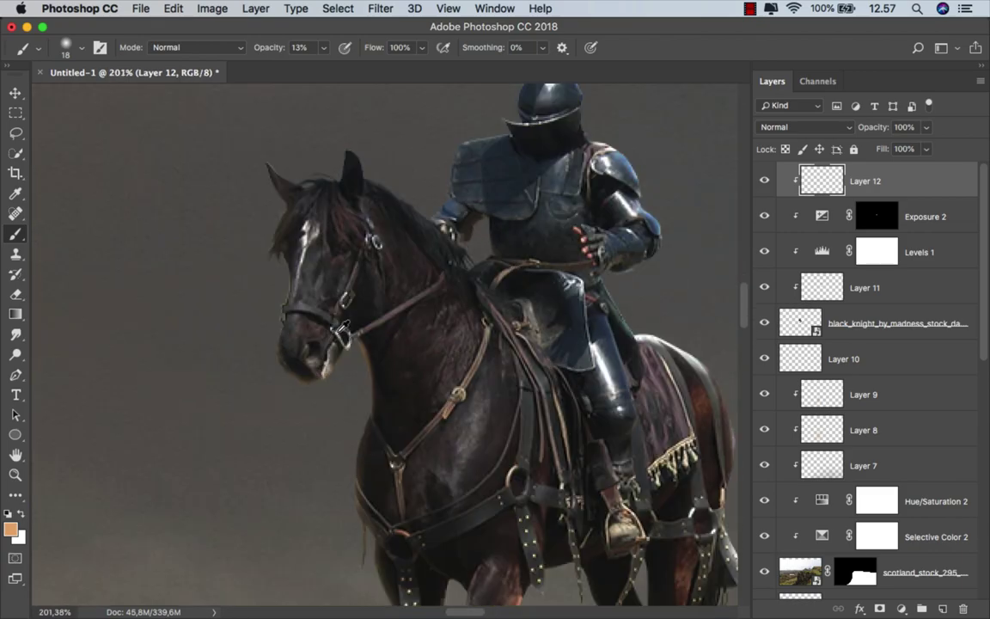
left_click_drag(360, 364, 383, 365)
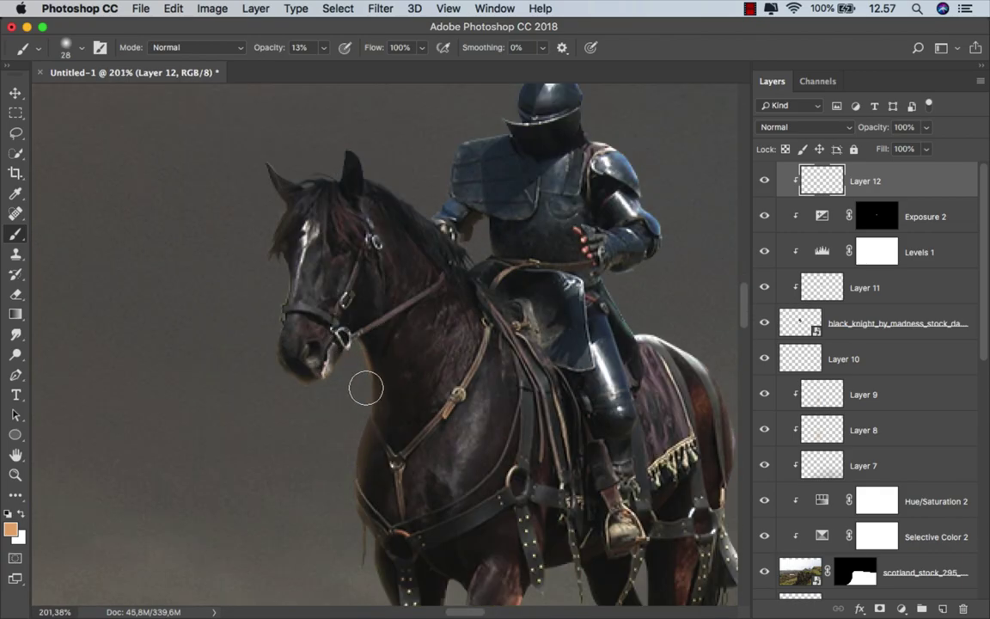
scroll(453, 304, "down", 1)
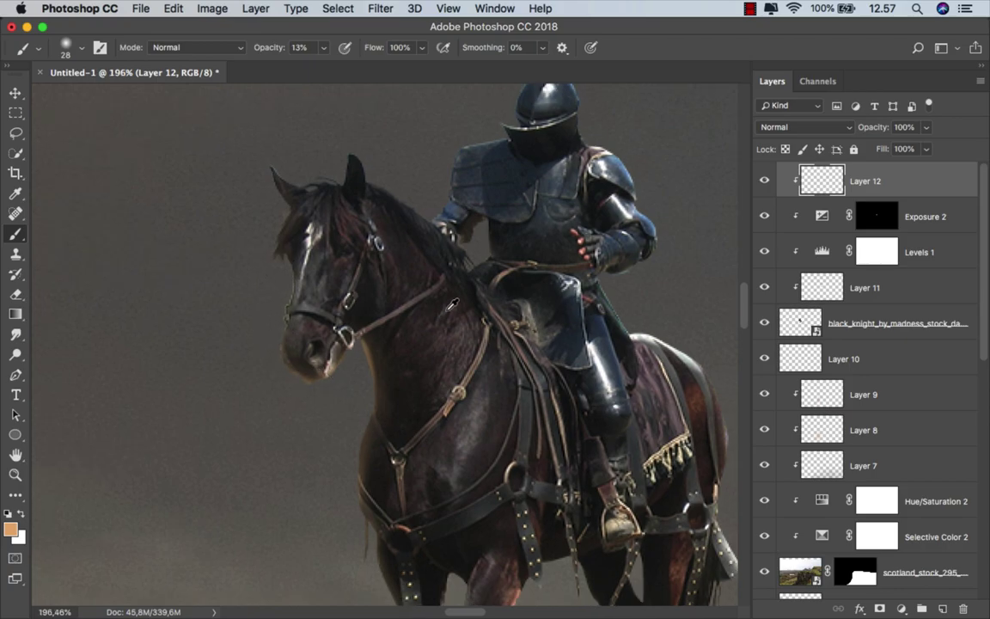
scroll(453, 305, "down", 5)
scroll(453, 312, "down", 2)
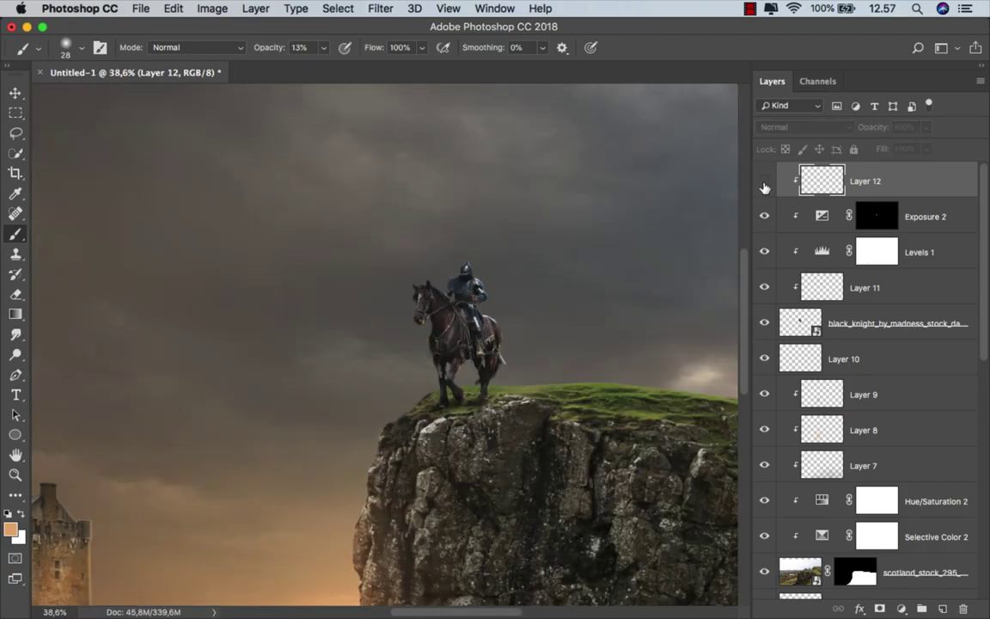
scroll(503, 253, "down", 2)
scroll(495, 262, "down", 3)
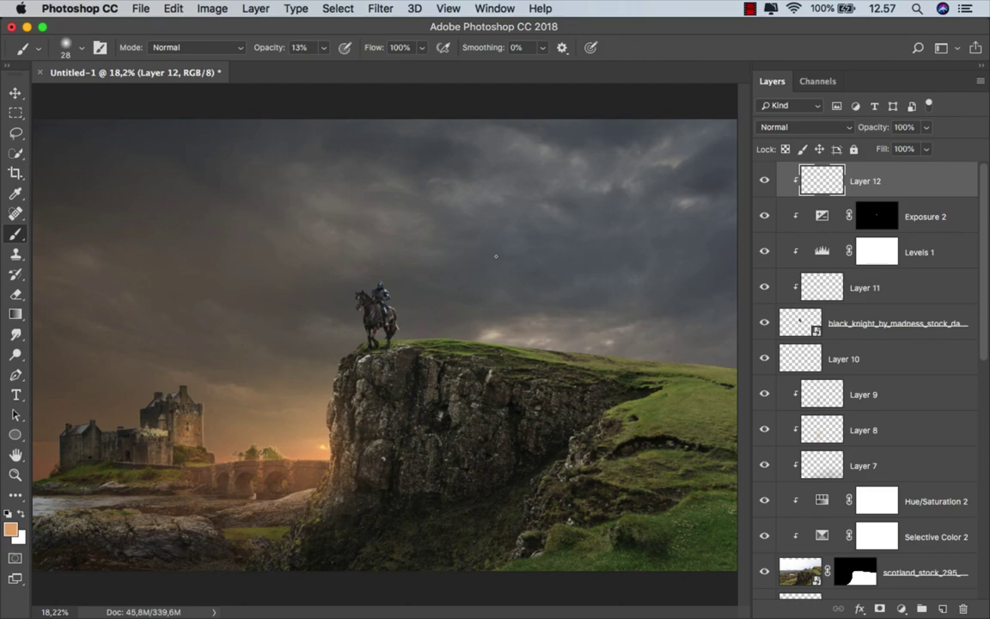
- Place the sword PNG from Finder onto the canvas
key("v")
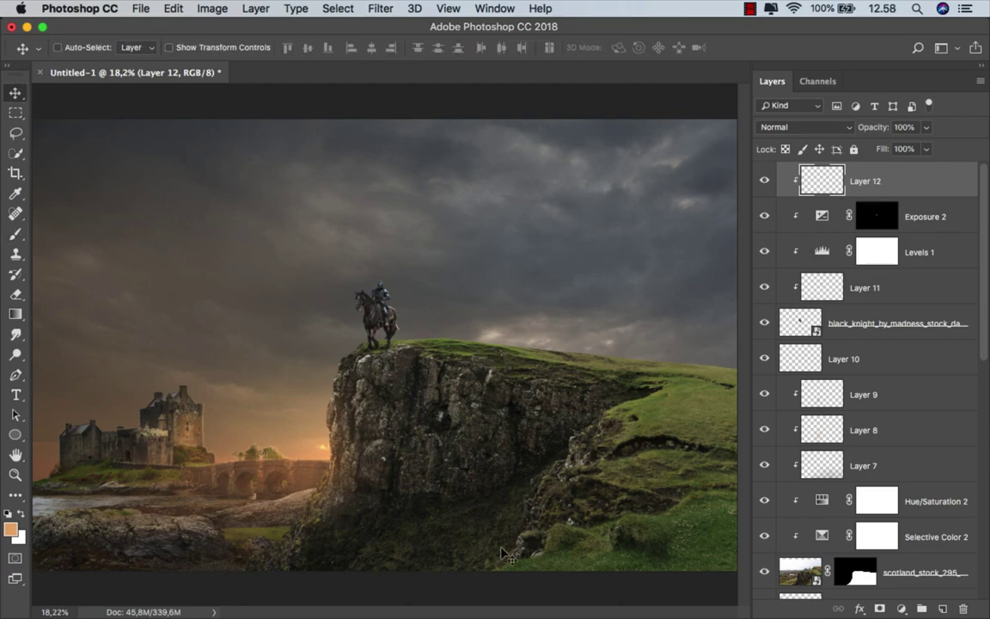
mouse_move(342, 615)
left_click(342, 579)
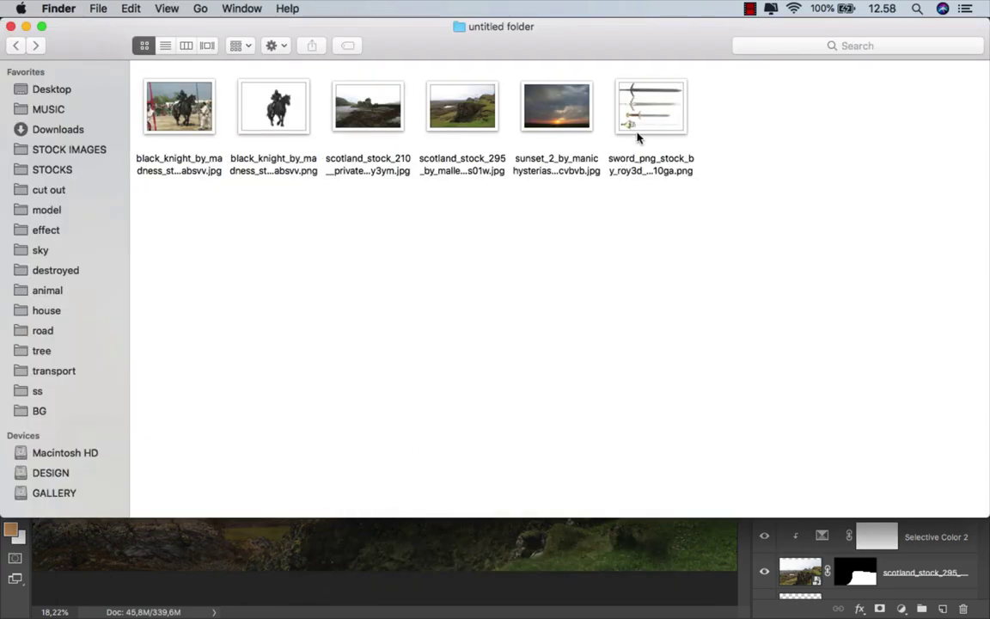
left_click_drag(636, 138, 451, 361)
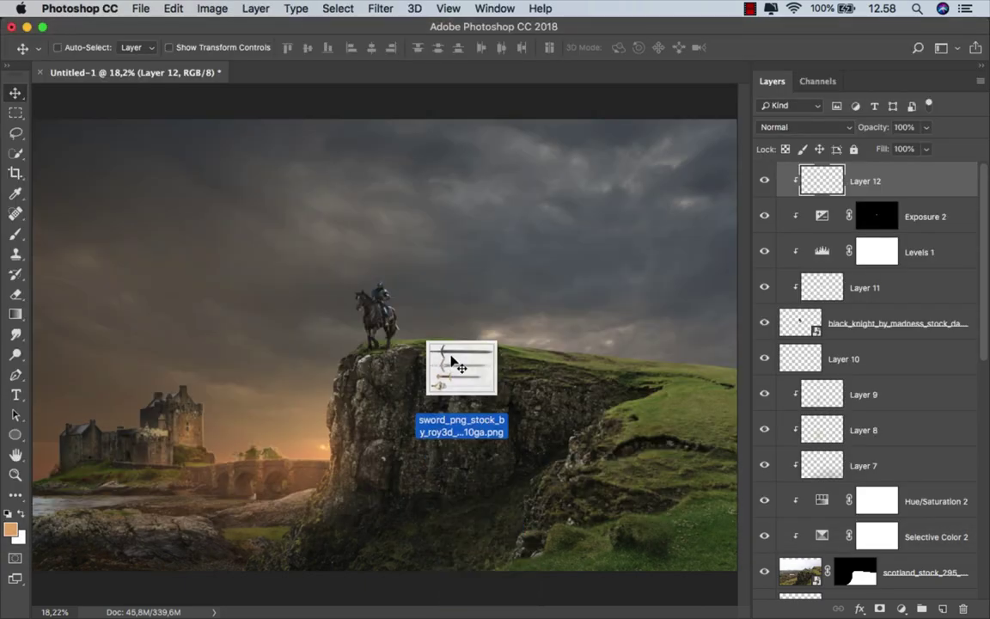
left_click_drag(452, 361, 398, 210)
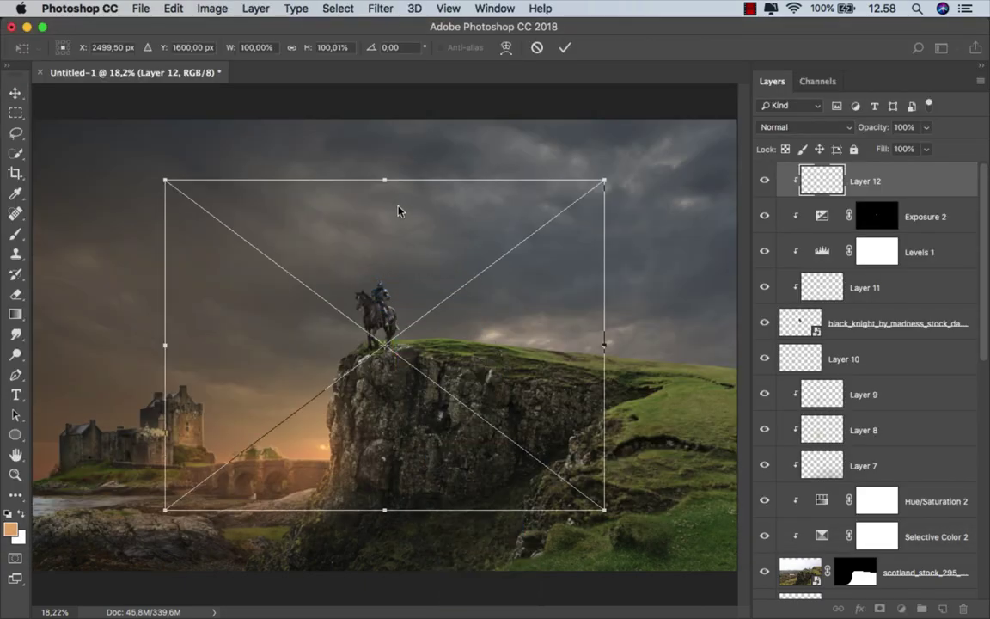
left_click(564, 47)
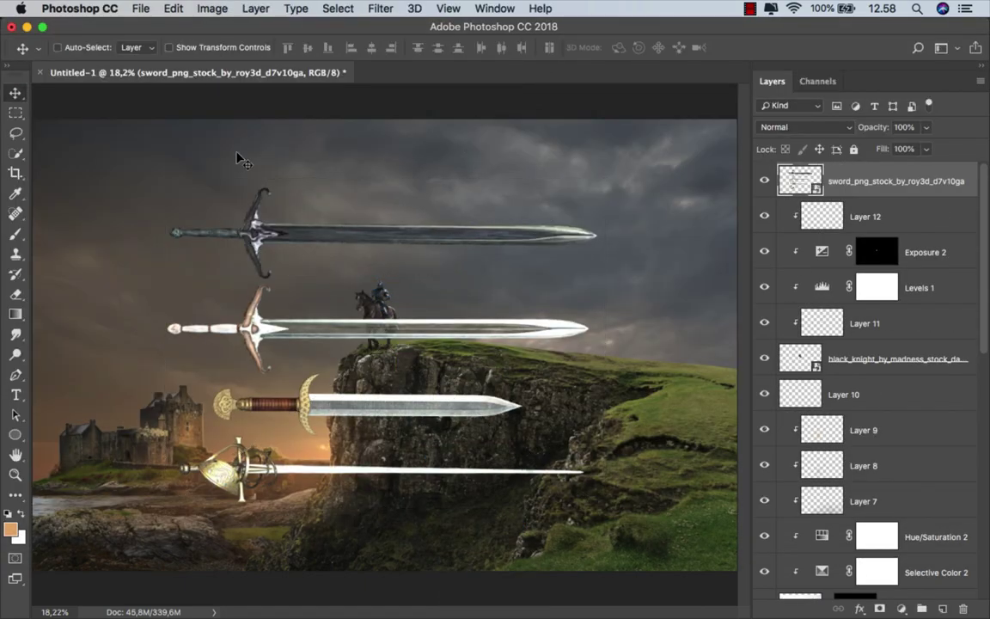
- Lasso the top sword, mask out the rest, rasterize the layer and apply the mask
left_click(15, 134)
left_click_drag(217, 168, 355, 278)
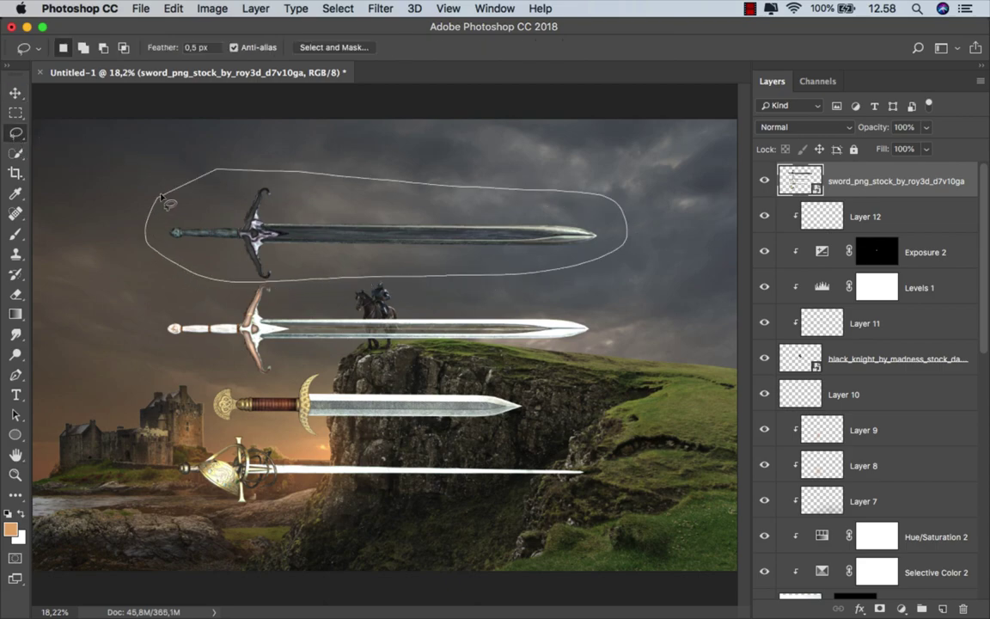
left_click_drag(161, 197, 163, 199)
left_click(878, 607)
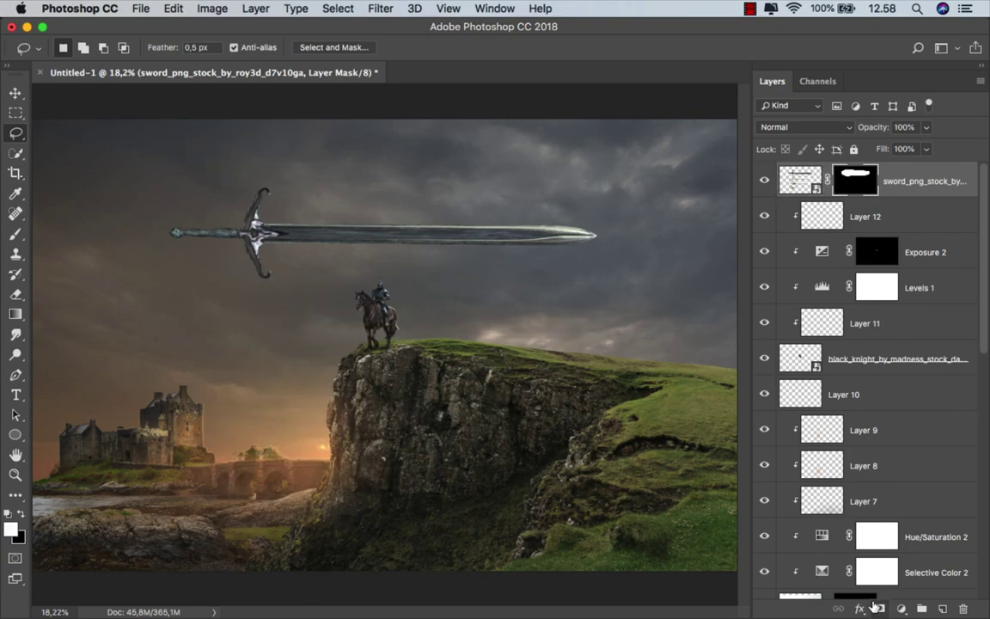
right_click(907, 177)
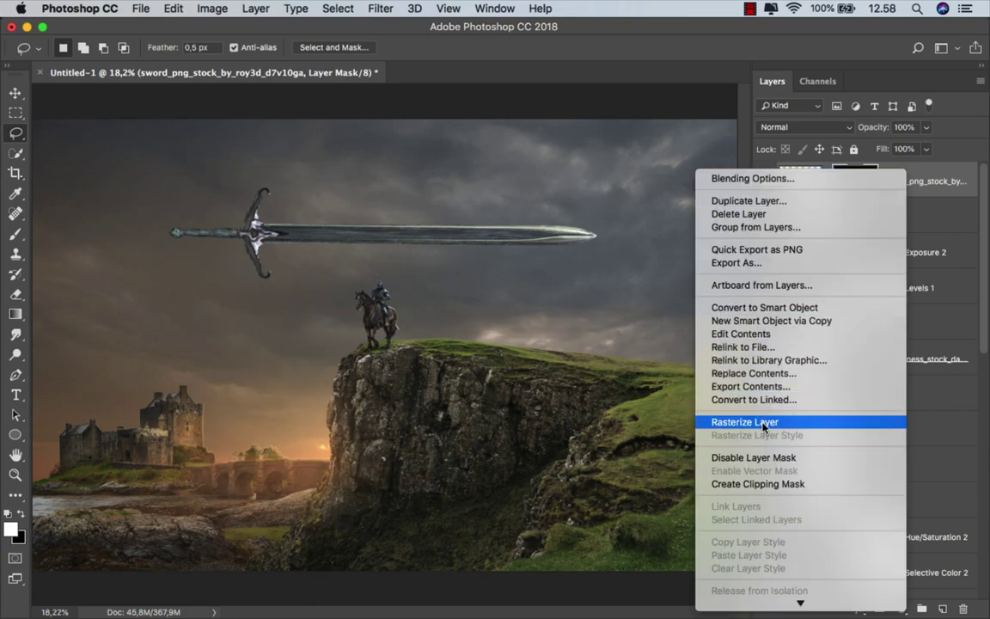
left_click(692, 384)
right_click(860, 181)
left_click(823, 220)
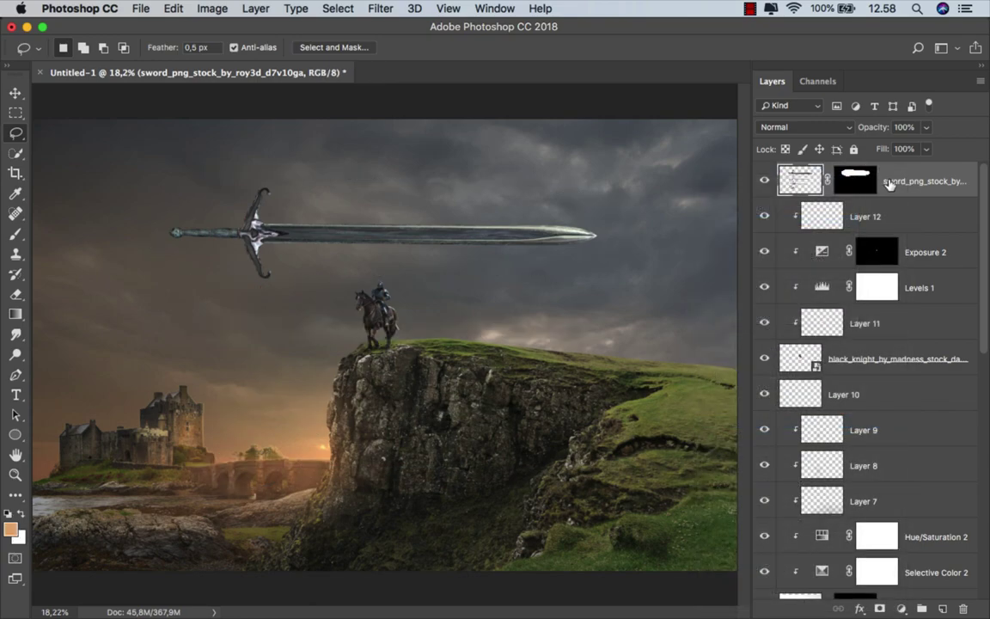
- Rotate the sword upright, shrink it toward the knight, and move its layer behind the knight
key("ctrl+t")
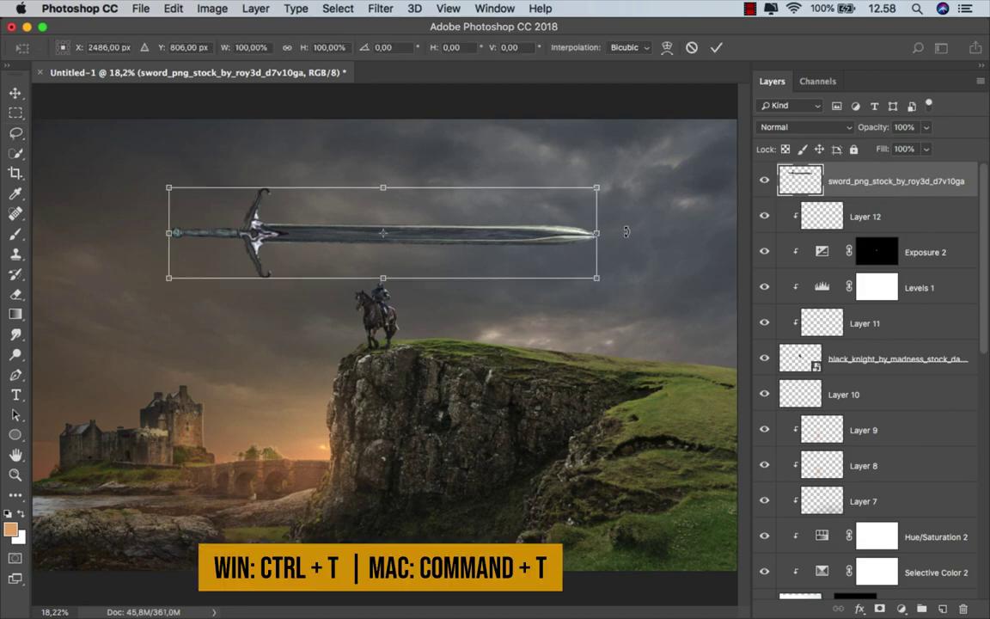
left_click_drag(627, 231, 397, 116)
left_click_drag(361, 421, 374, 280)
scroll(388, 214, "up", 5)
mouse_move(378, 221)
left_mouse_down()
mouse_move(310, 333)
mouse_move(310, 378)
left_mouse_up()
left_click(717, 48)
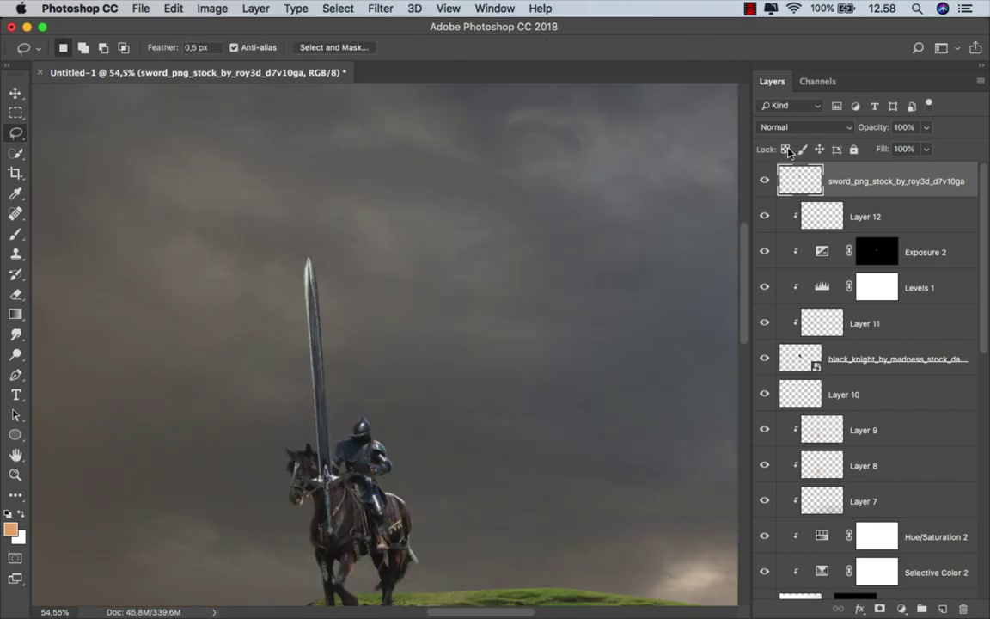
left_click_drag(825, 181, 833, 403)
scroll(300, 396, "up", 3)
left_click_drag(318, 371, 311, 346)
- Shrink the sword to about a third and tilt it about -13° into the knight's hand
key("ctrl+t")
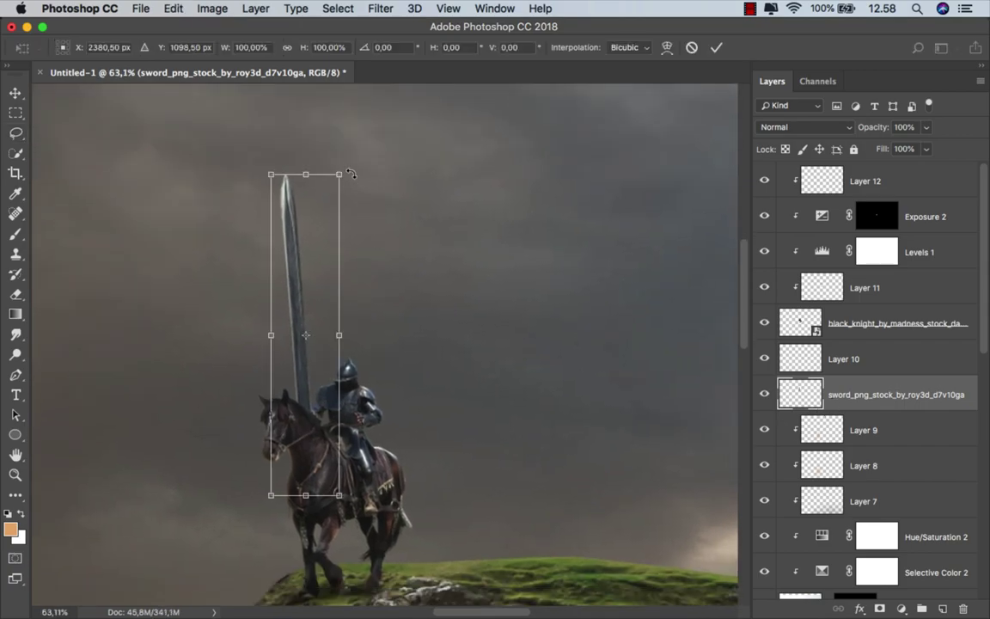
left_click_drag(342, 172, 319, 276)
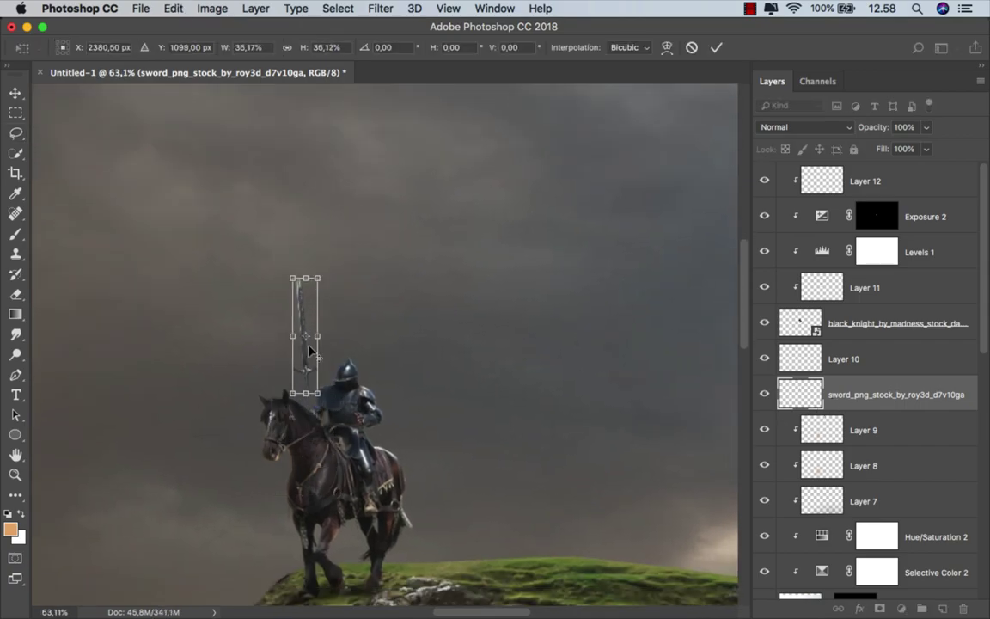
scroll(324, 368, "up", 5)
mouse_move(326, 366)
left_mouse_down()
mouse_move(348, 371)
mouse_move(301, 432)
mouse_move(303, 460)
left_mouse_up()
scroll(303, 423, "down", 5)
scroll(292, 430, "up", 2)
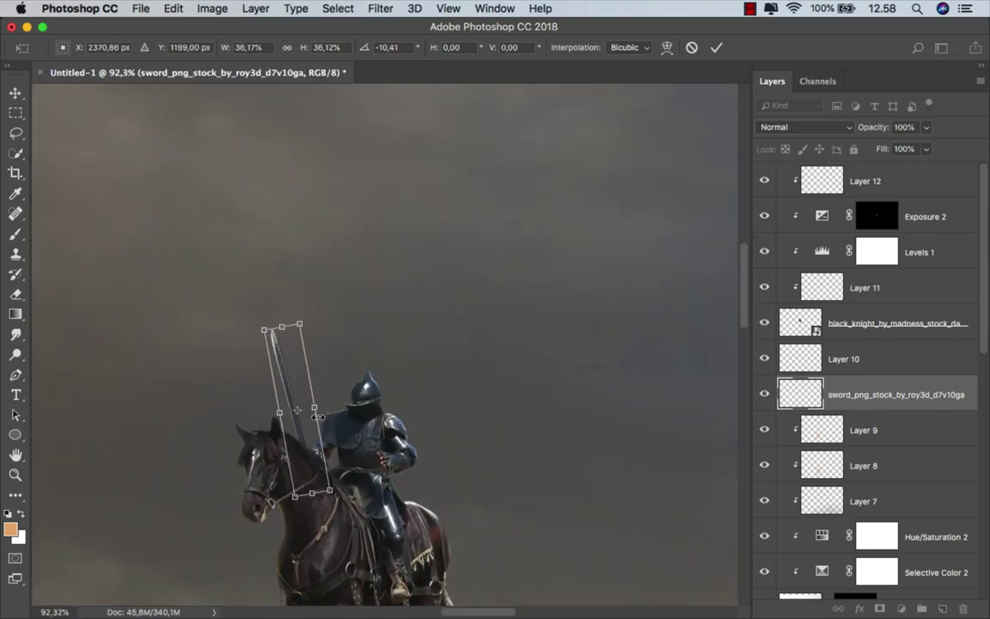
left_click_drag(323, 408, 312, 410)
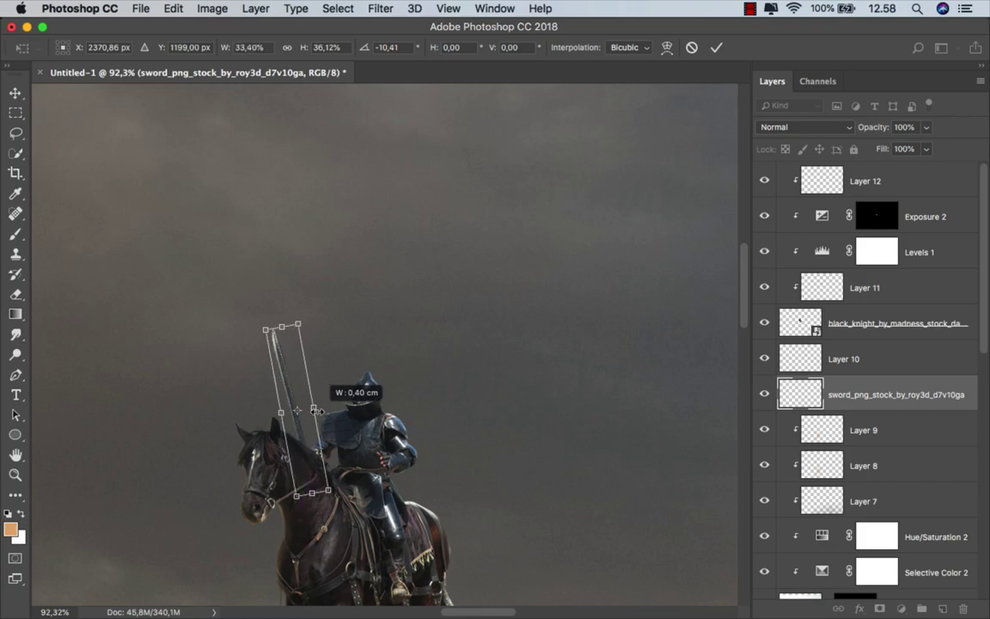
key("ctrl+z")
scroll(361, 330, "up", 2)
left_click_drag(361, 330, 376, 311)
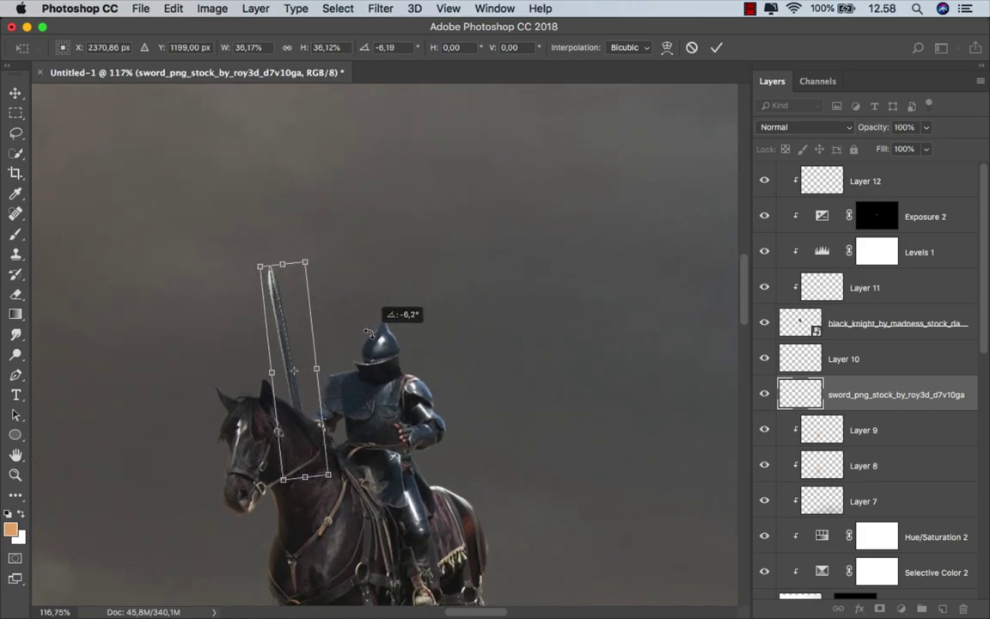
mouse_move(296, 352)
left_mouse_down()
mouse_move(309, 340)
mouse_move(298, 347)
left_mouse_up()
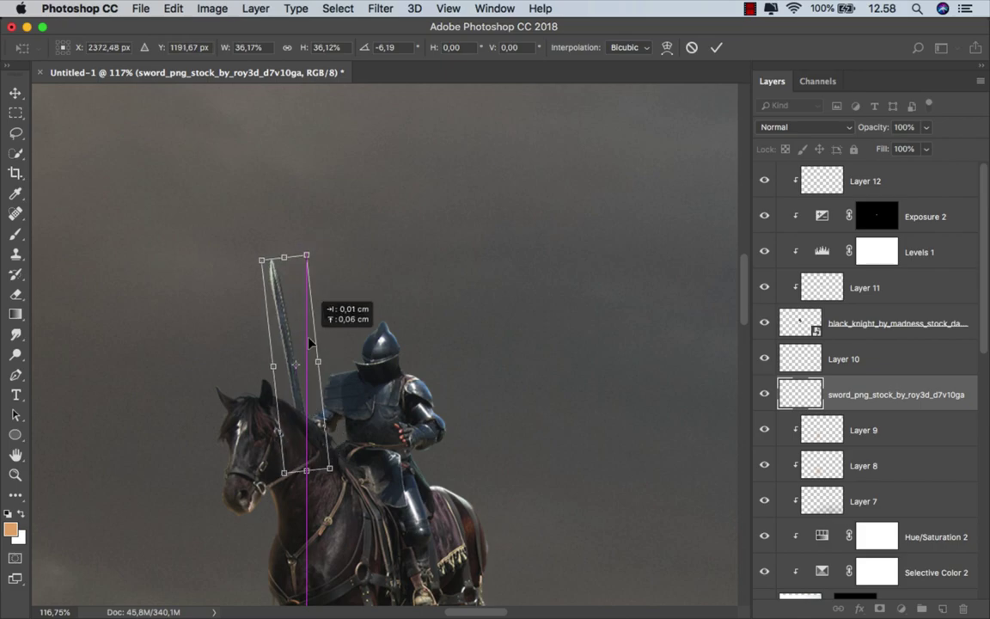
left_click_drag(358, 340, 363, 328)
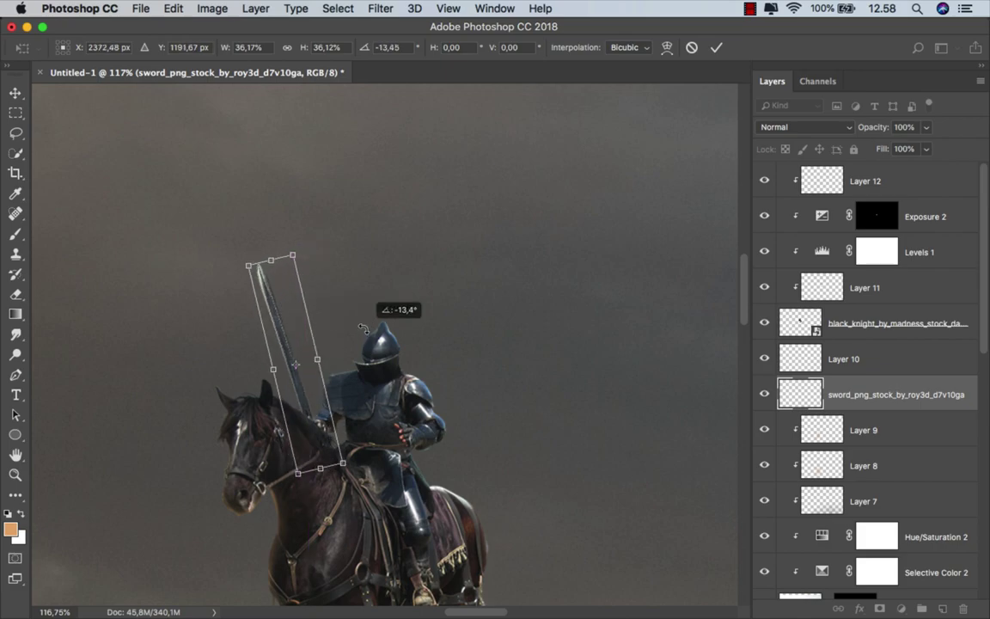
key("Return")
- Nudge the sword slightly down into the knight's grip
key("l")
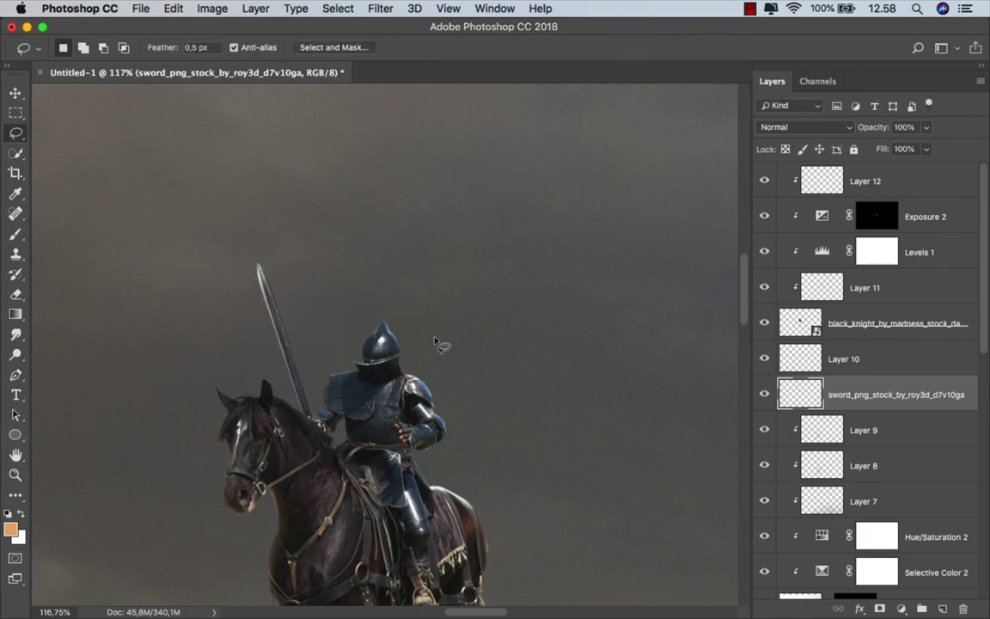
scroll(305, 419, "up", 5)
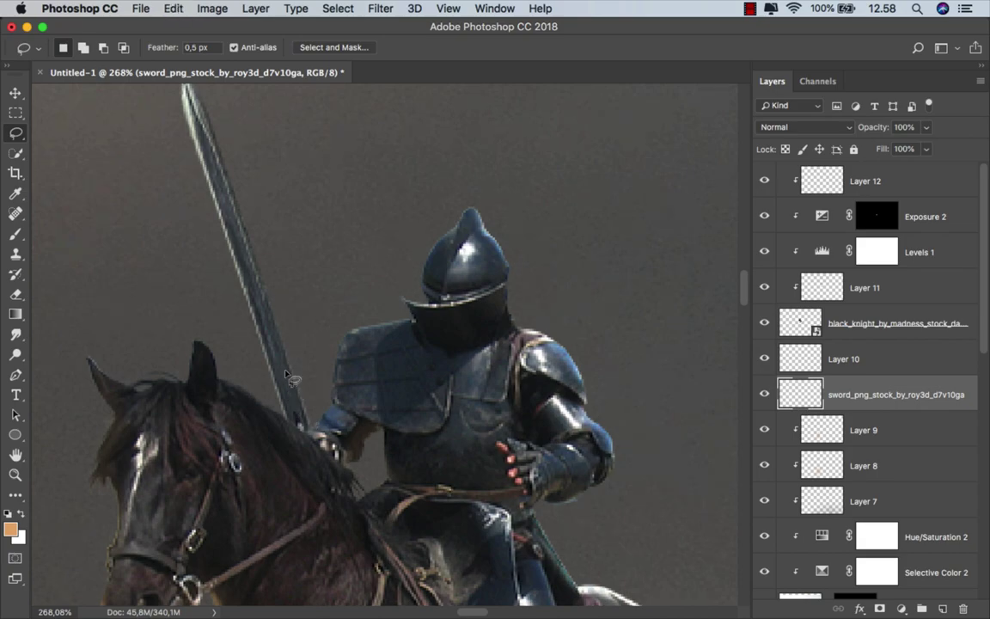
key("v")
left_click_drag(256, 333, 276, 368)
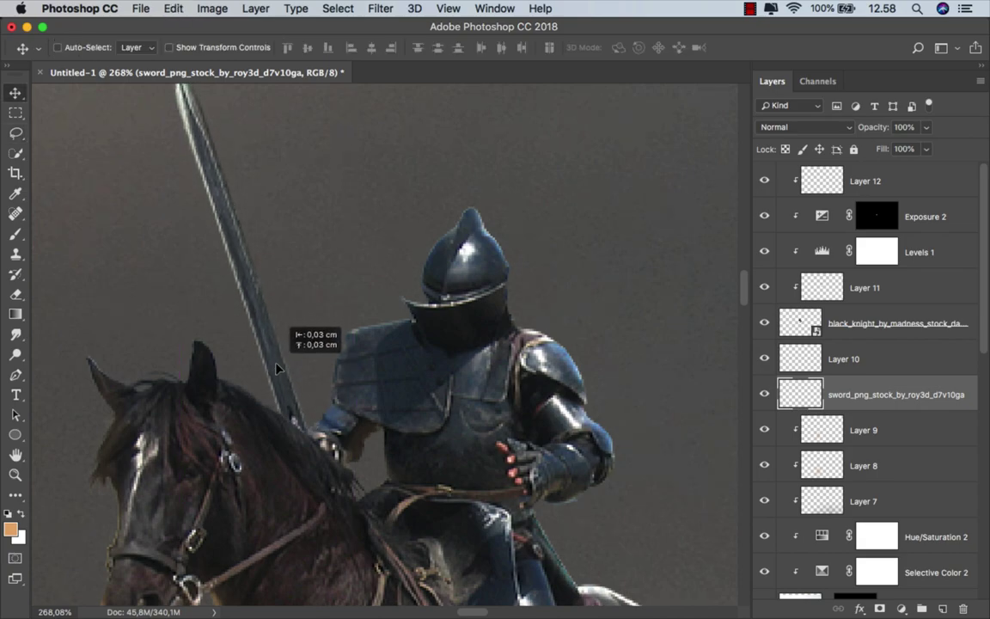
scroll(276, 367, "down", 1)
scroll(309, 369, "down", 4)
scroll(344, 370, "down", 4)
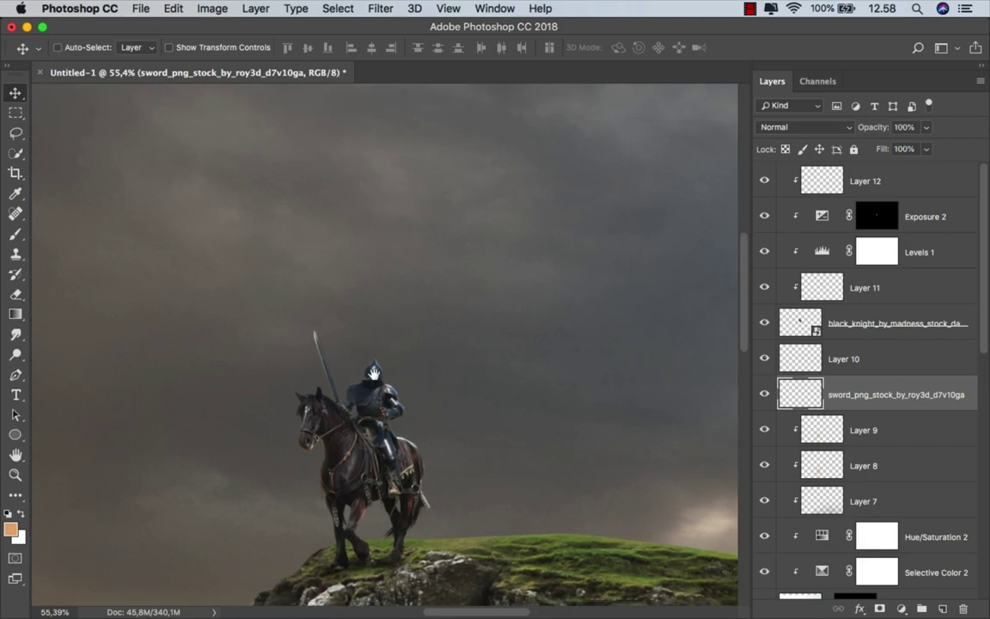
scroll(387, 260, "up", 1)
scroll(516, 344, "up", 1)
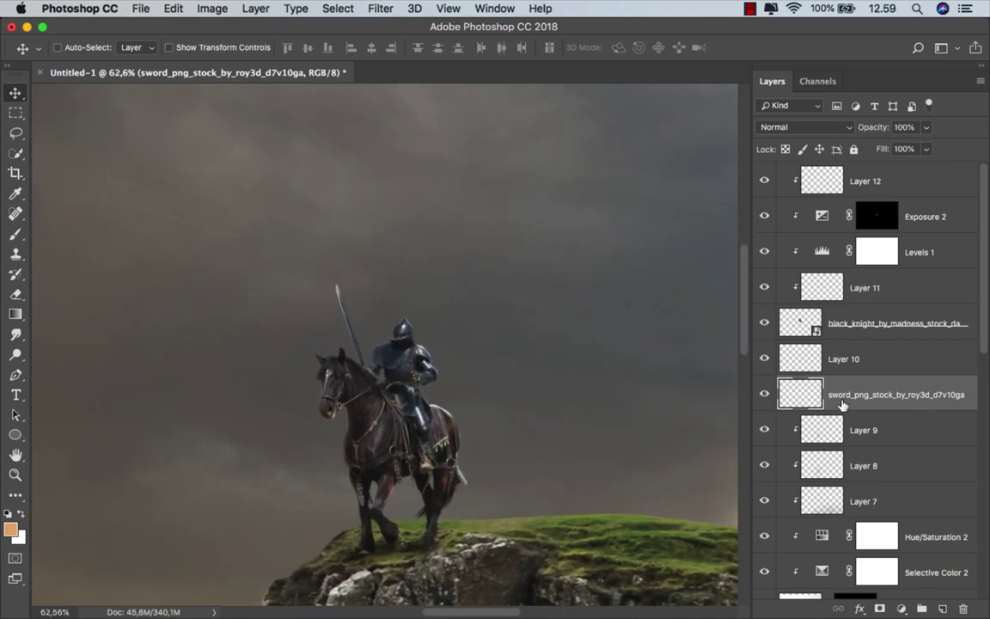
- Add Layer 13 clipped to the sword and sample the warm sunset orange for the brush
left_click(942, 608)
right_click(877, 393)
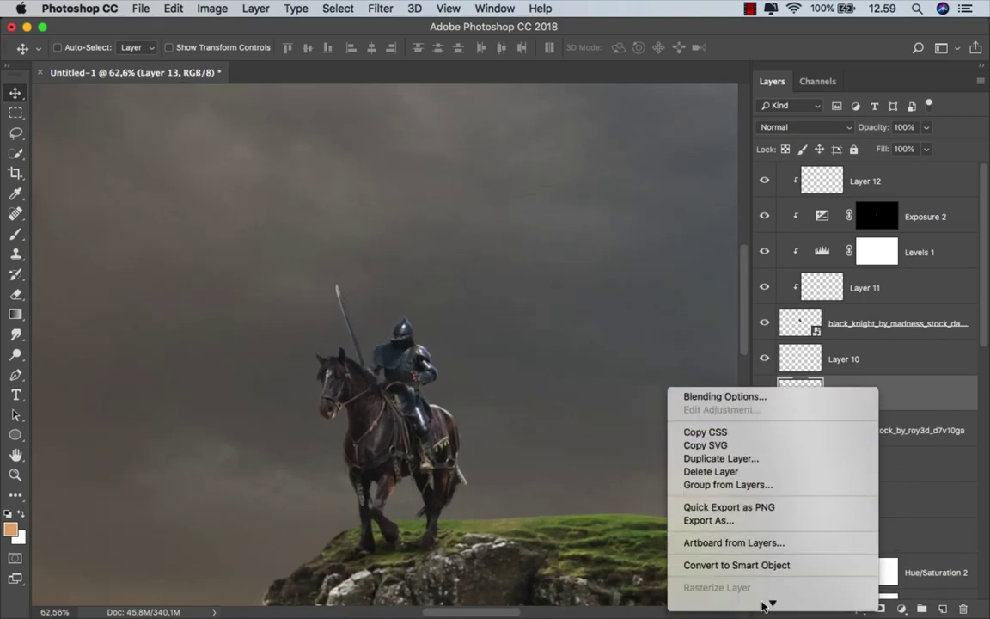
left_click(761, 559)
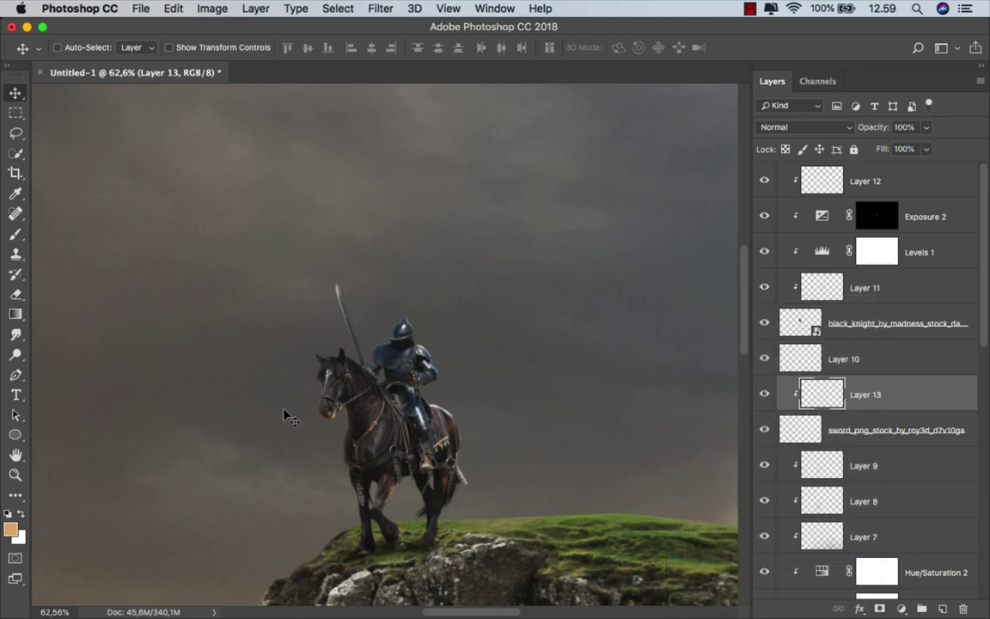
left_click(15, 234)
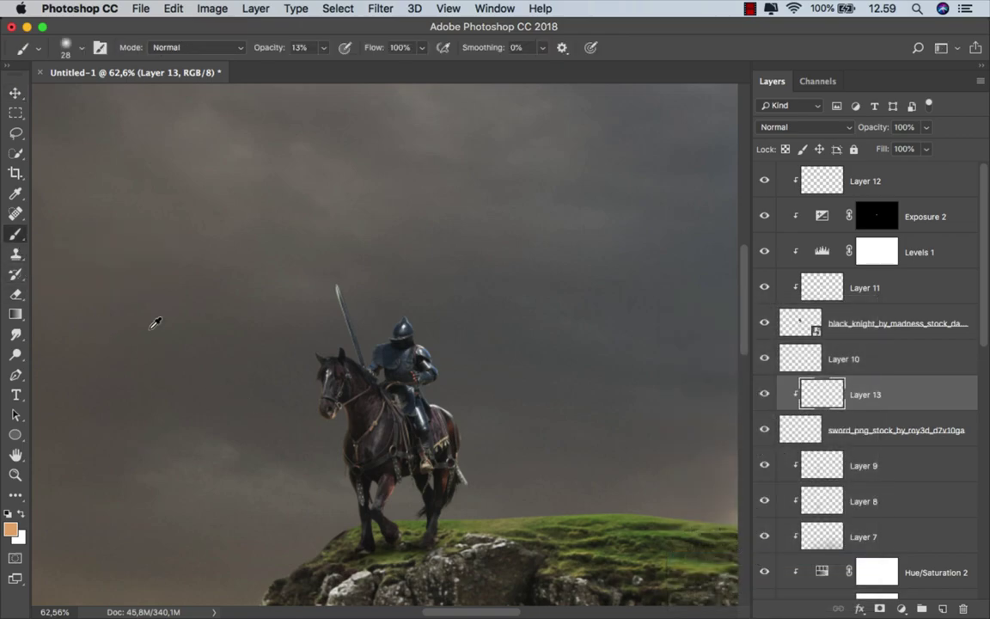
scroll(241, 395, "down", 5)
scroll(241, 396, "down", 5)
left_click(231, 513, "alt")
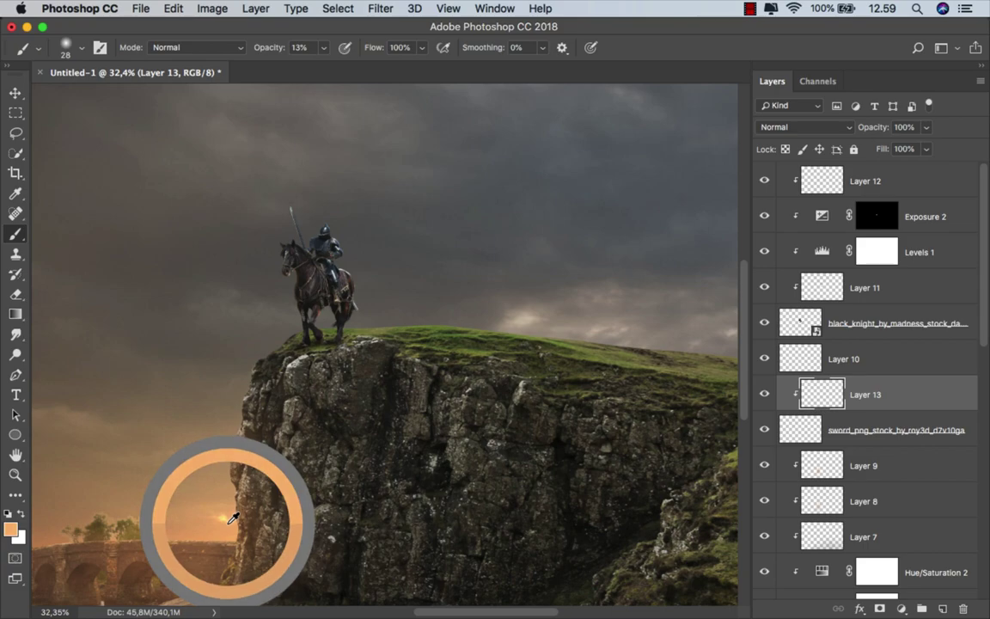
- Paint a faint orange highlight along the blade's edge with a 9 px brush
scroll(292, 210, "up", 5)
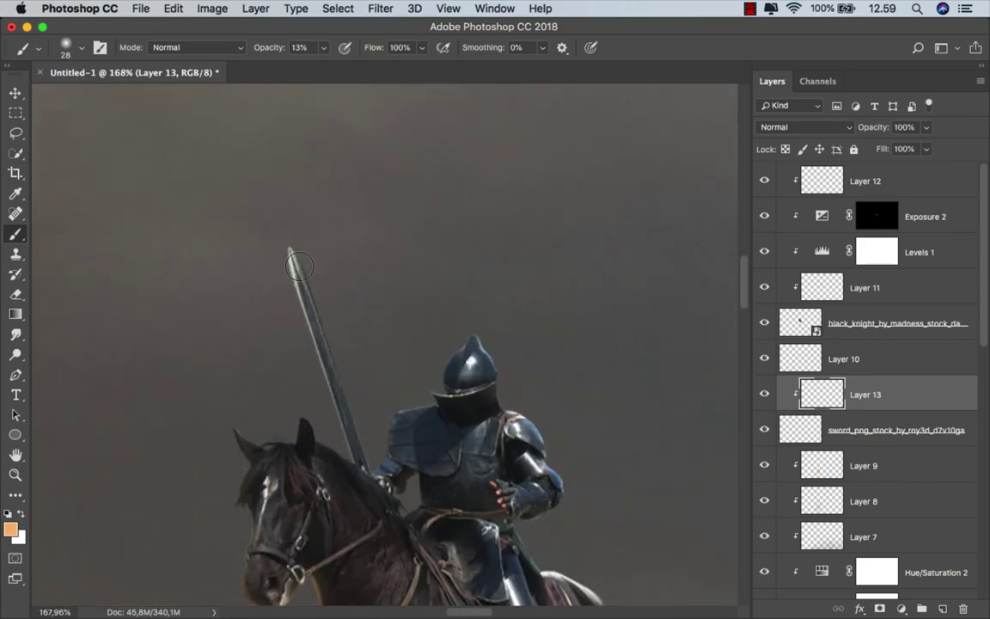
left_click_drag(296, 262, 288, 263)
scroll(286, 264, "up", 3)
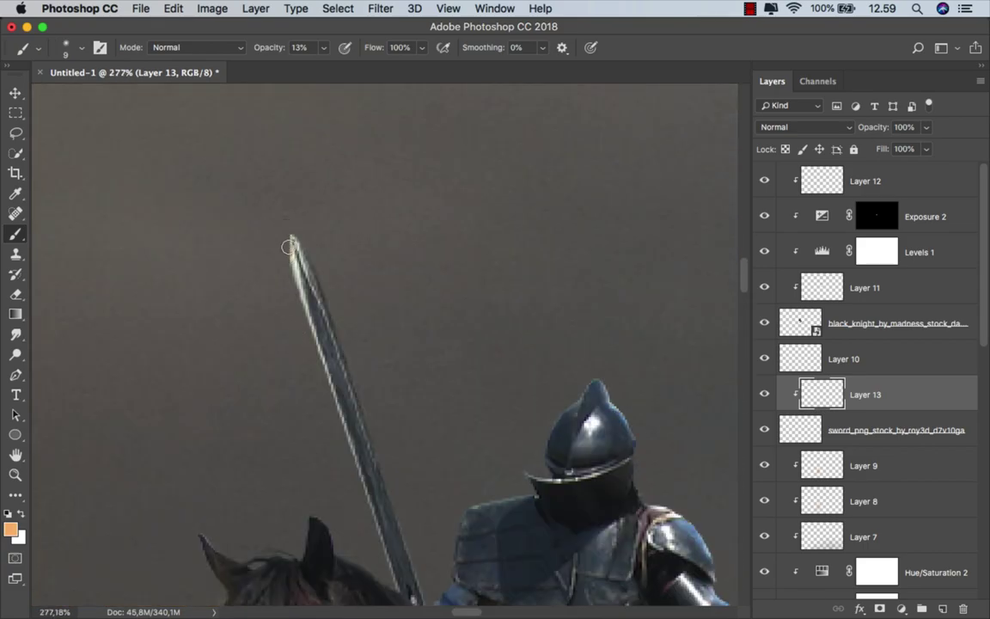
scroll(292, 328, "down", 2)
scroll(291, 328, "down", 2)
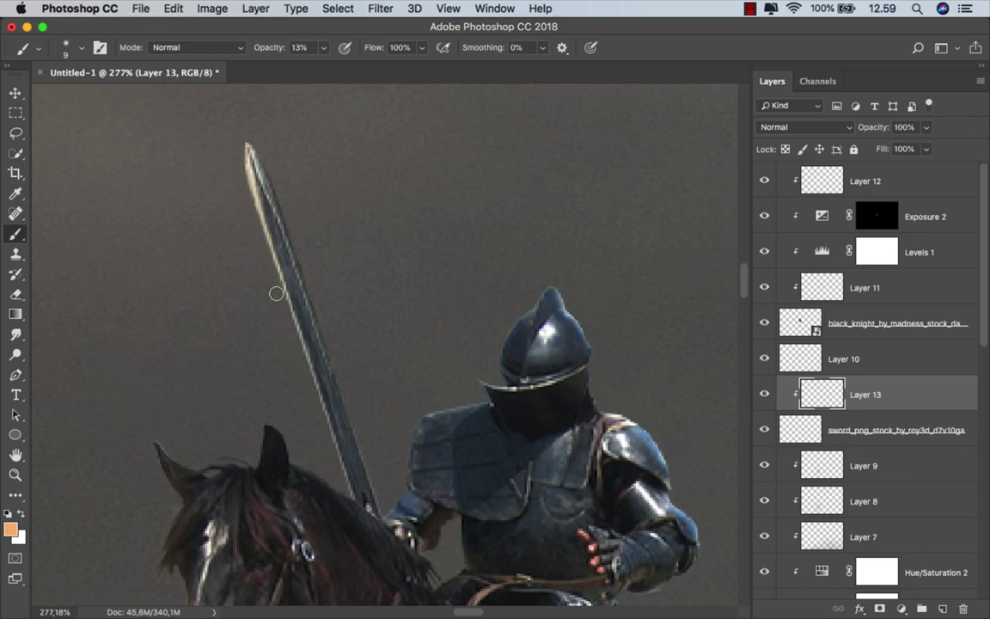
left_click_drag(276, 293, 299, 341)
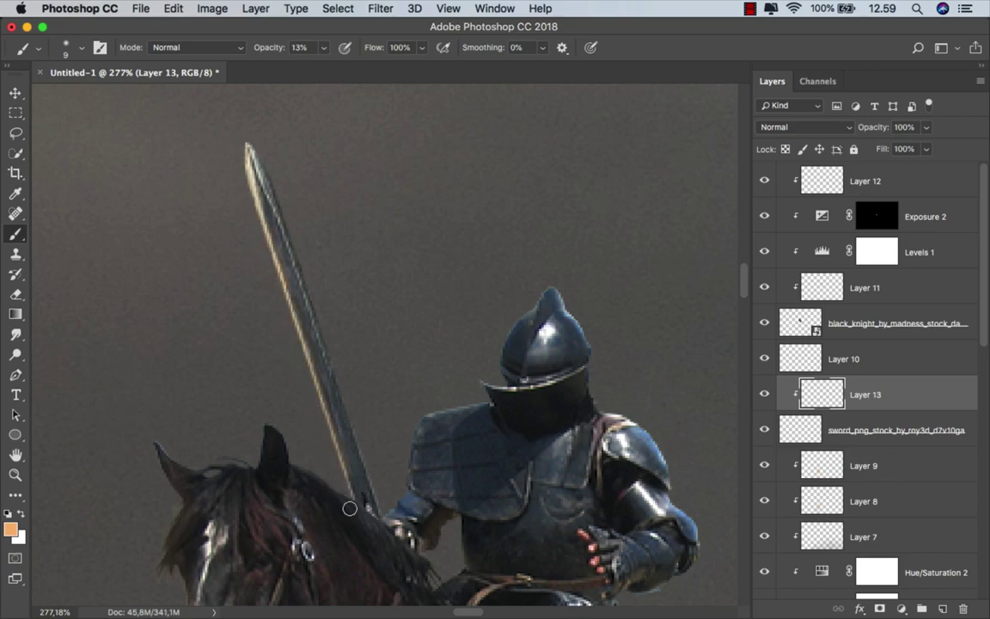
left_click_drag(287, 300, 325, 435)
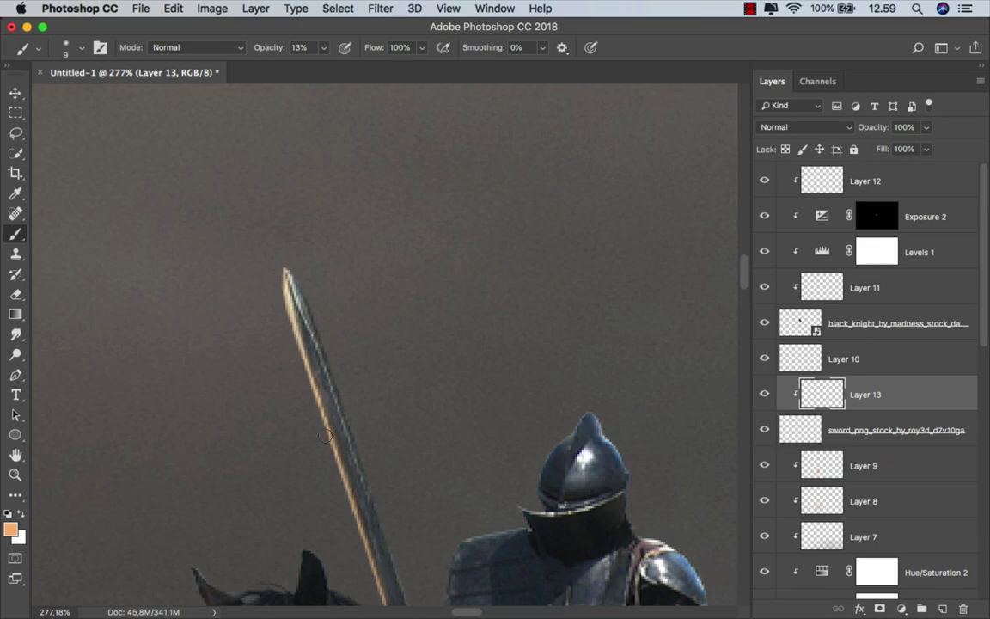
scroll(292, 297, "down", 3)
scroll(318, 344, "down", 3)
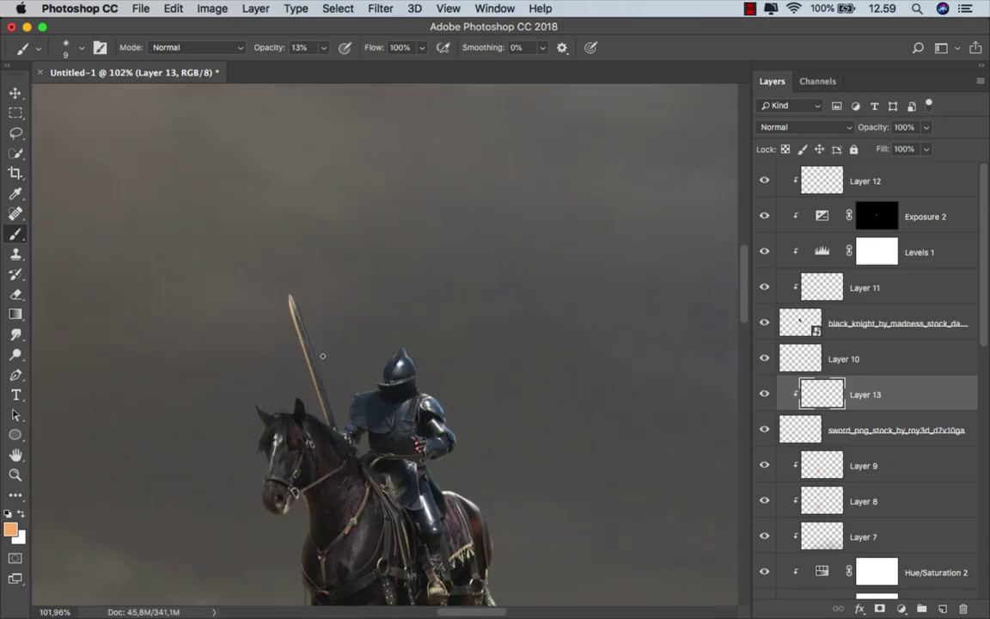
scroll(322, 365, "up", 3)
scroll(344, 441, "down", 3)
scroll(335, 340, "down", 2)
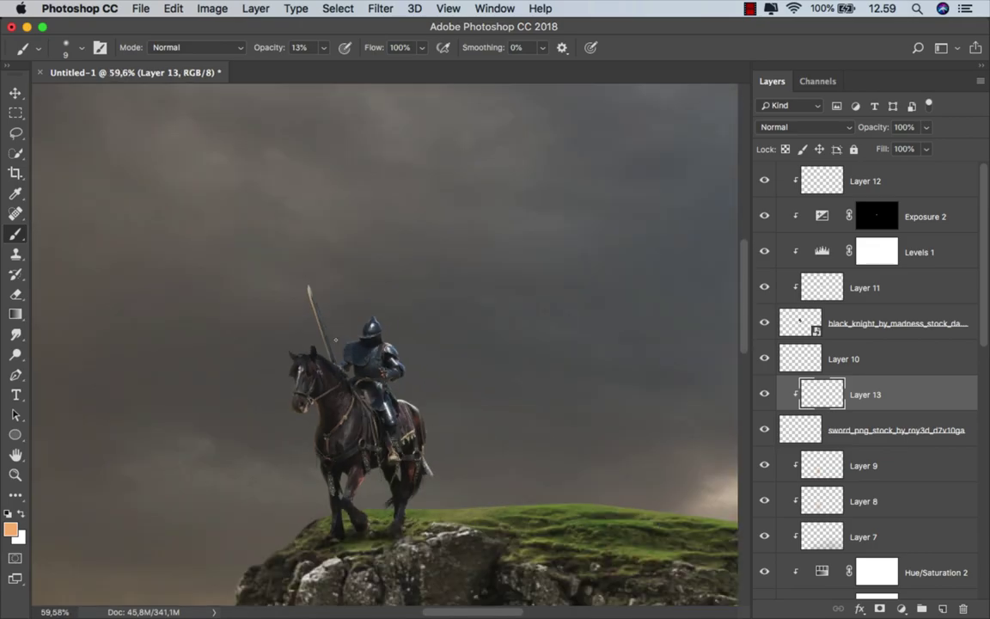
scroll(335, 364, "down", 3)
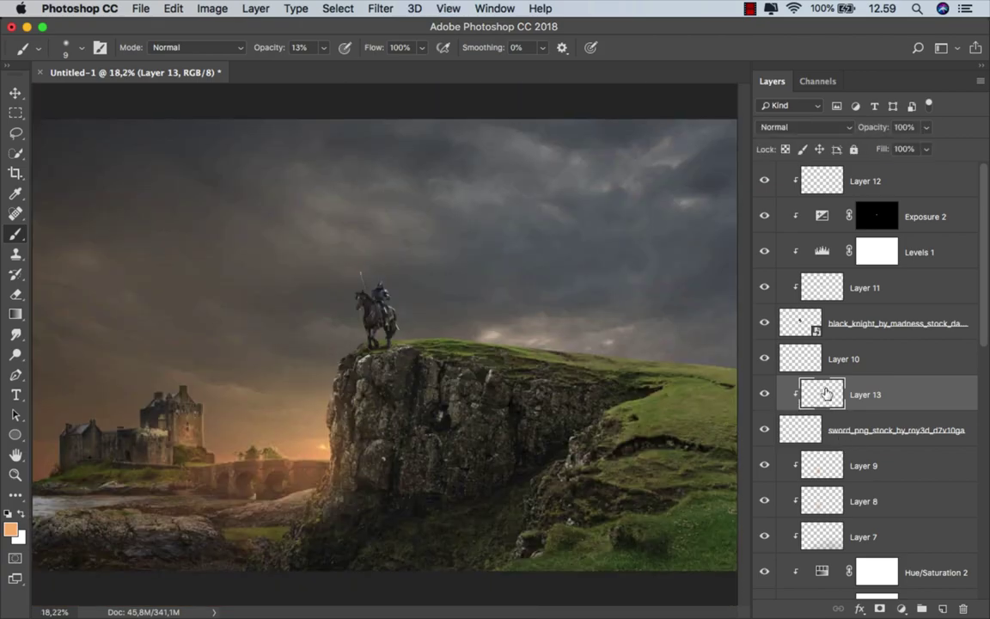
- Add a radial, reversed Gradient Fill layer above Layer 12, entering 333 in its settings
left_click(914, 190)
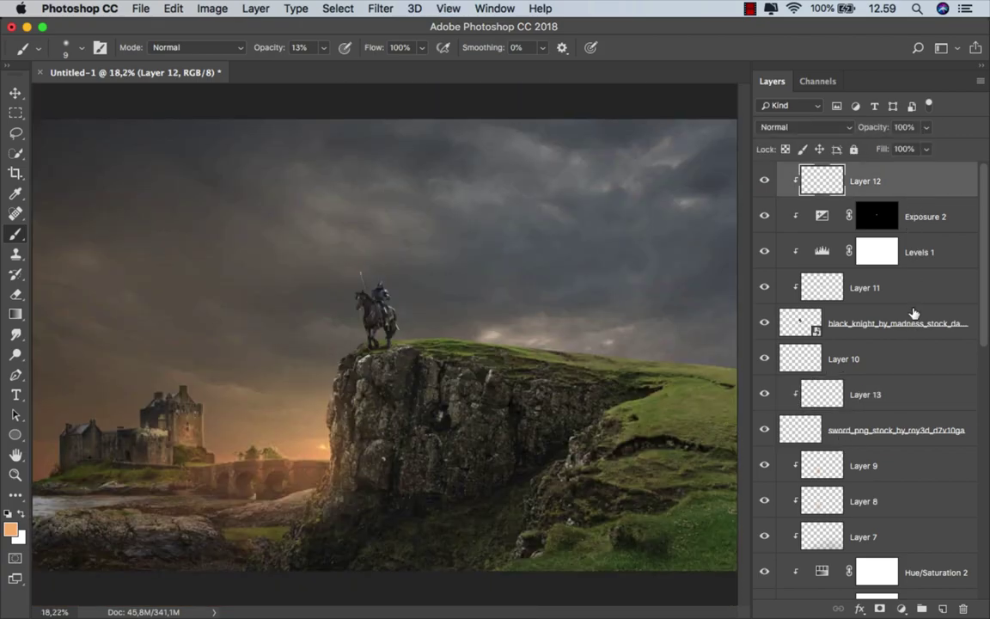
left_click(900, 608)
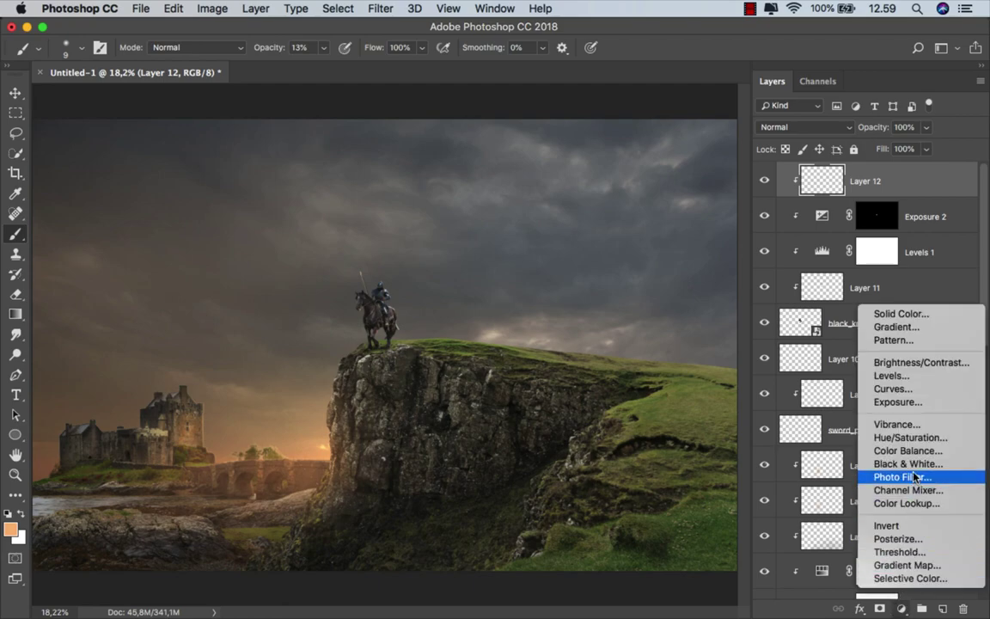
left_click(922, 329)
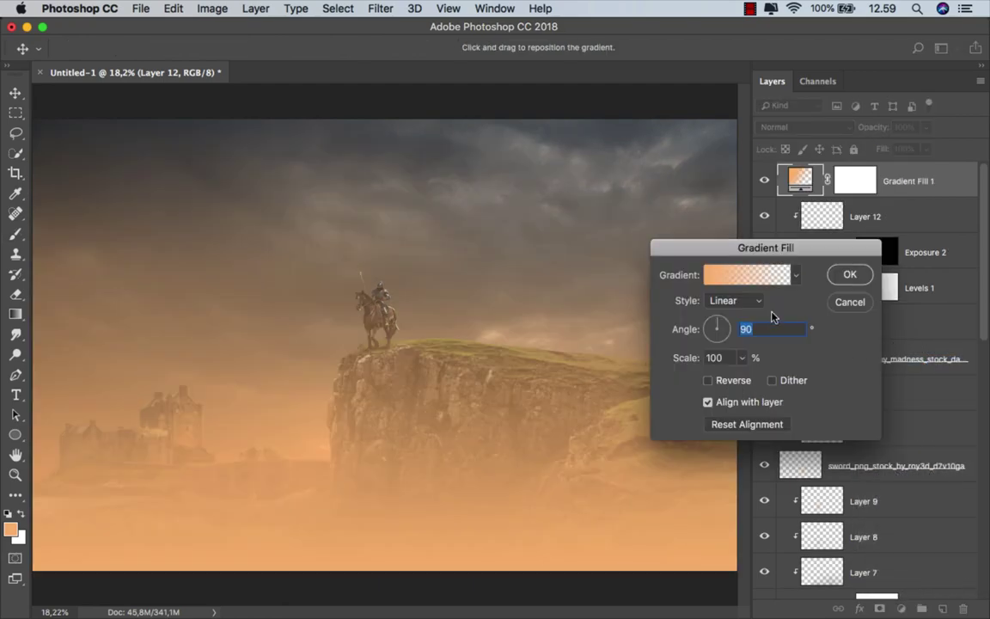
left_click(734, 300)
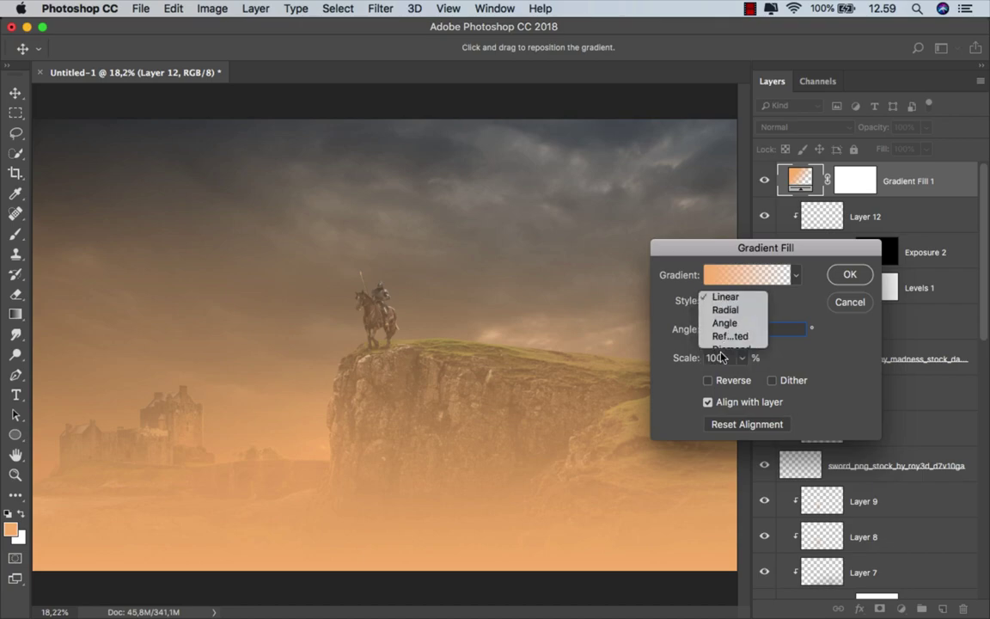
left_click(726, 313)
left_click(709, 380)
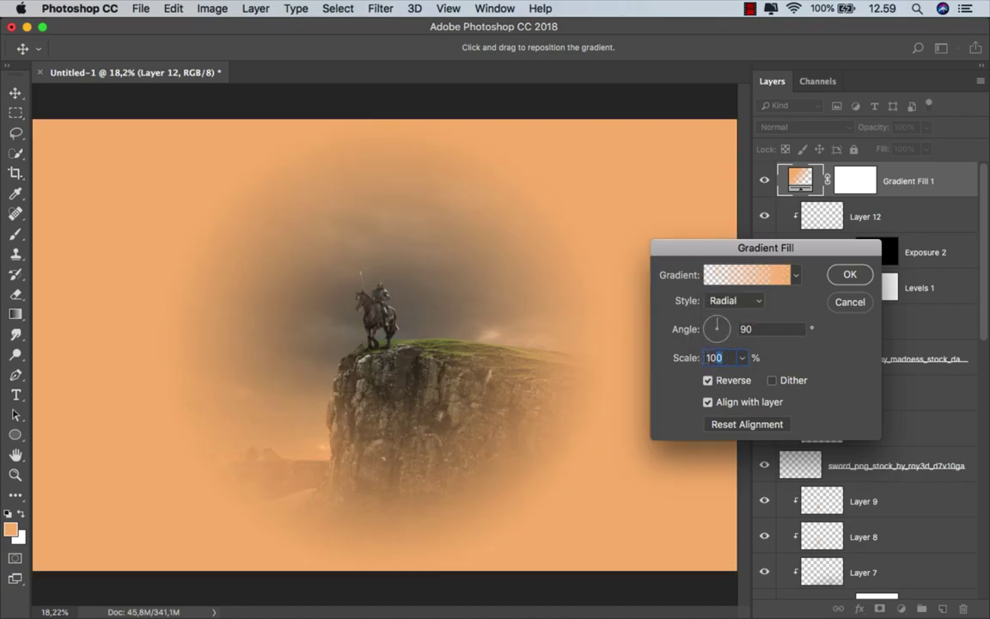
type("333")
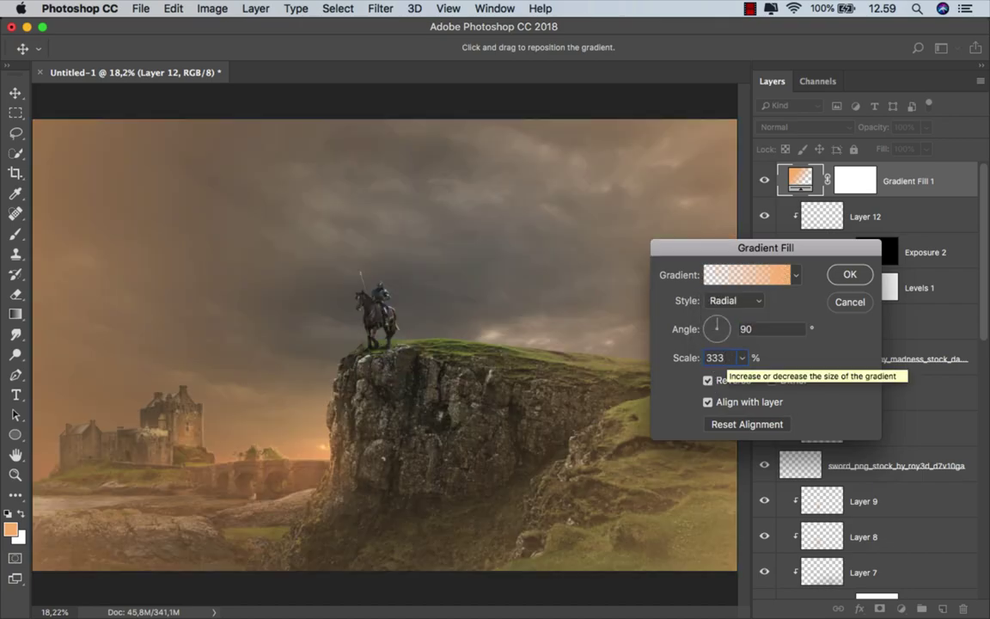
- Reduce the gradient to a single dark grey #1a1a1a stop and confirm the fill layer
left_click(747, 275)
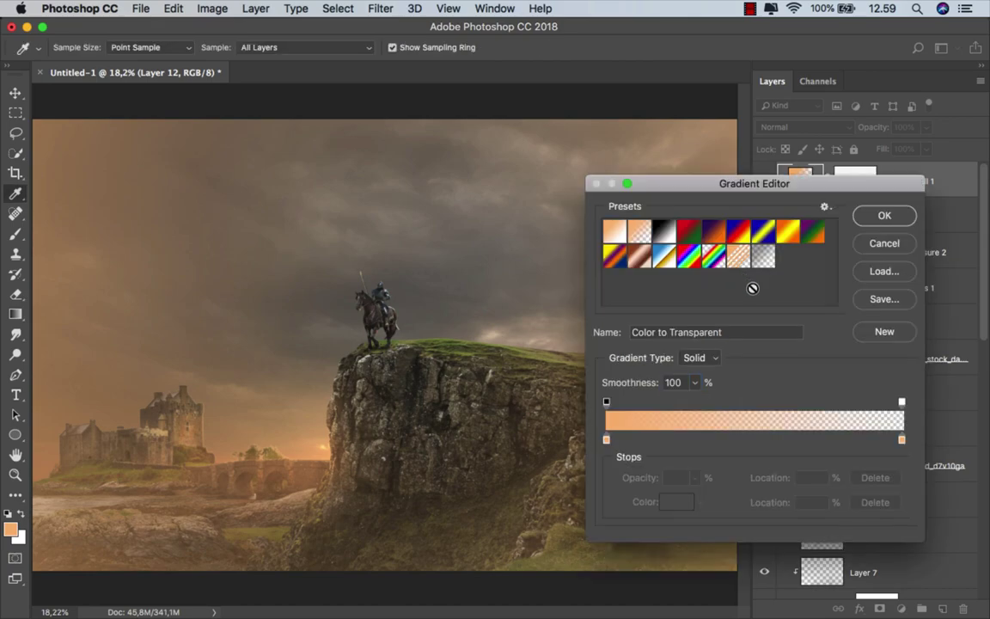
left_click(902, 441)
left_click(878, 503)
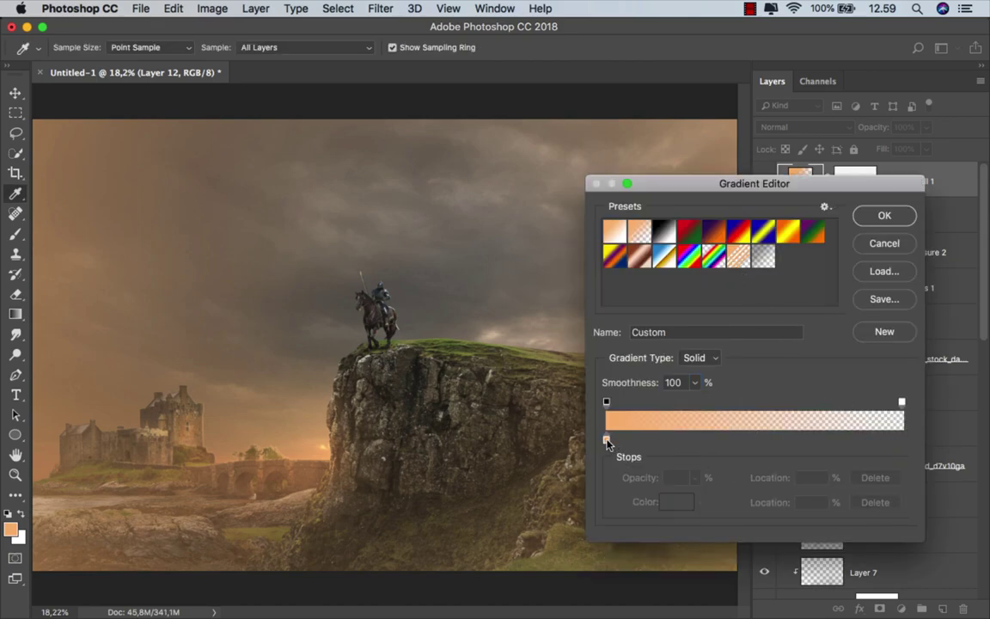
left_click(607, 441)
left_click(665, 502)
left_click_drag(487, 476, 450, 480)
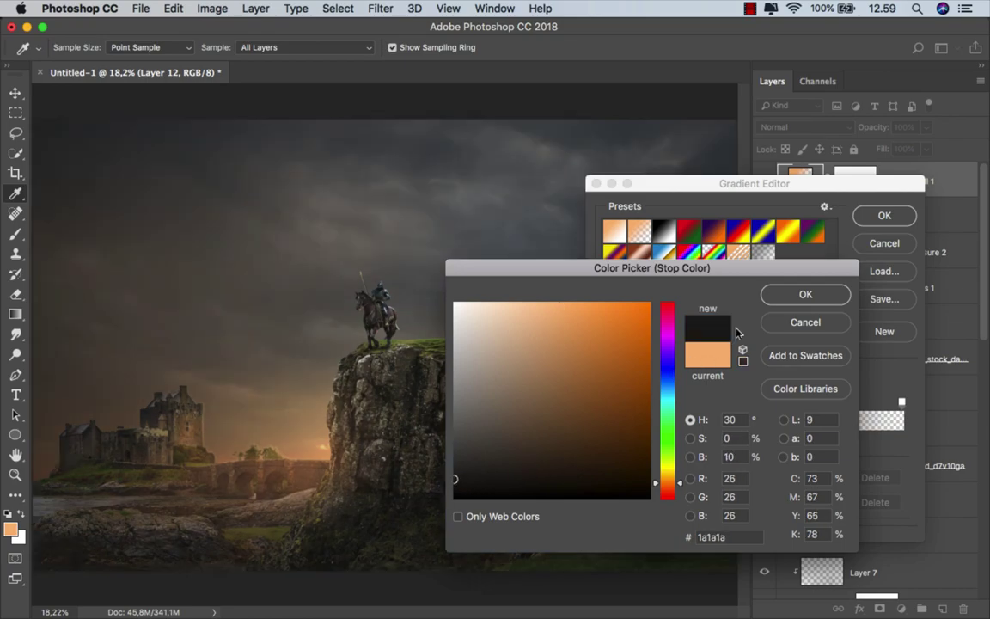
left_click(805, 294)
left_click(884, 215)
left_click(848, 275)
- Set Gradient Fill 1 to 50% opacity, compare it on and off, and select its mask
key("b")
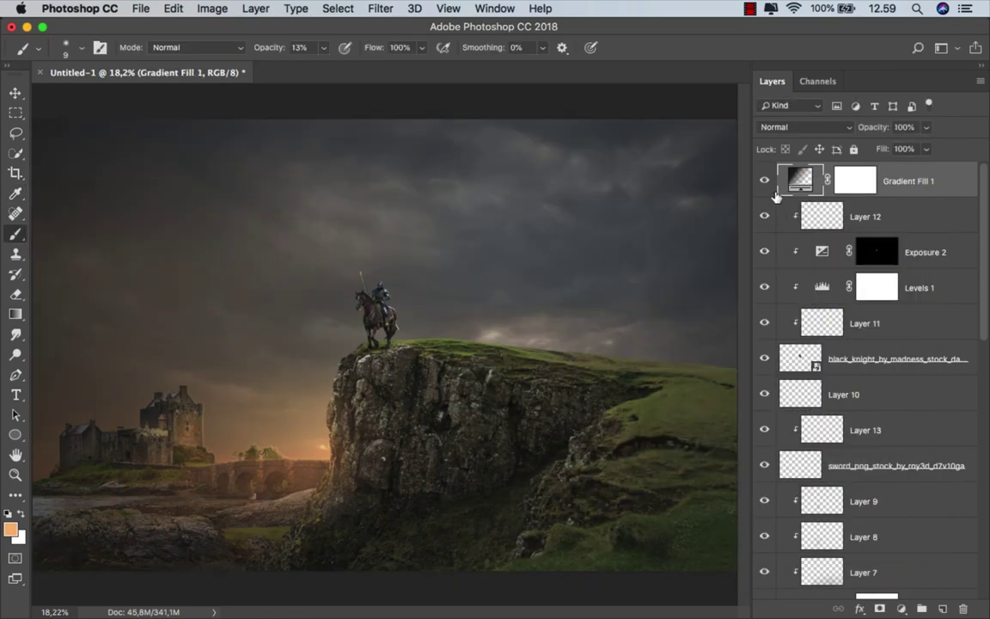
left_click(764, 182)
left_click(764, 182)
left_click(927, 127)
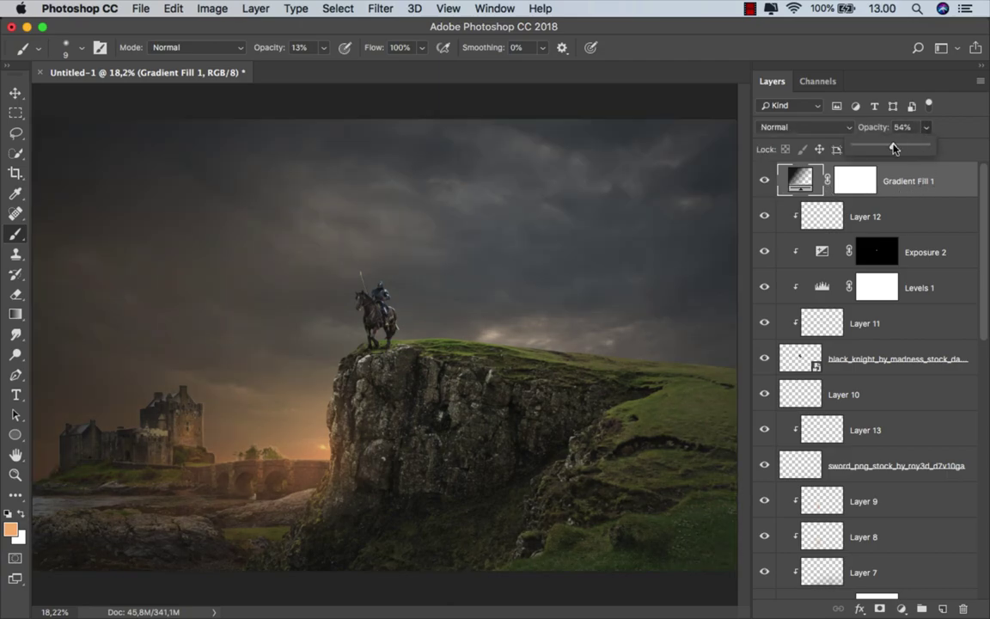
left_click_drag(894, 149, 889, 148)
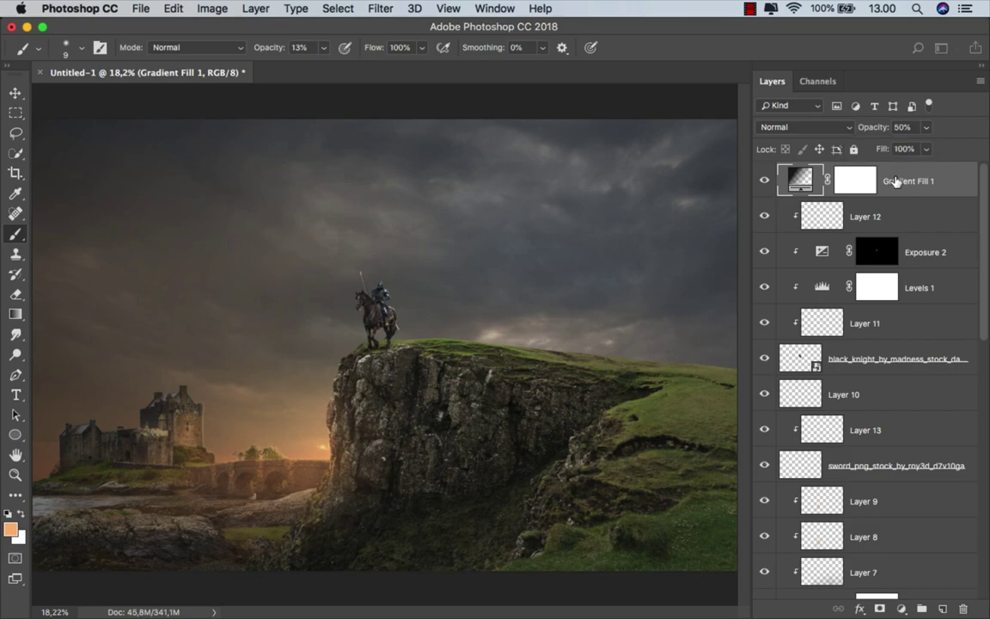
left_click(770, 180)
left_click(851, 181)
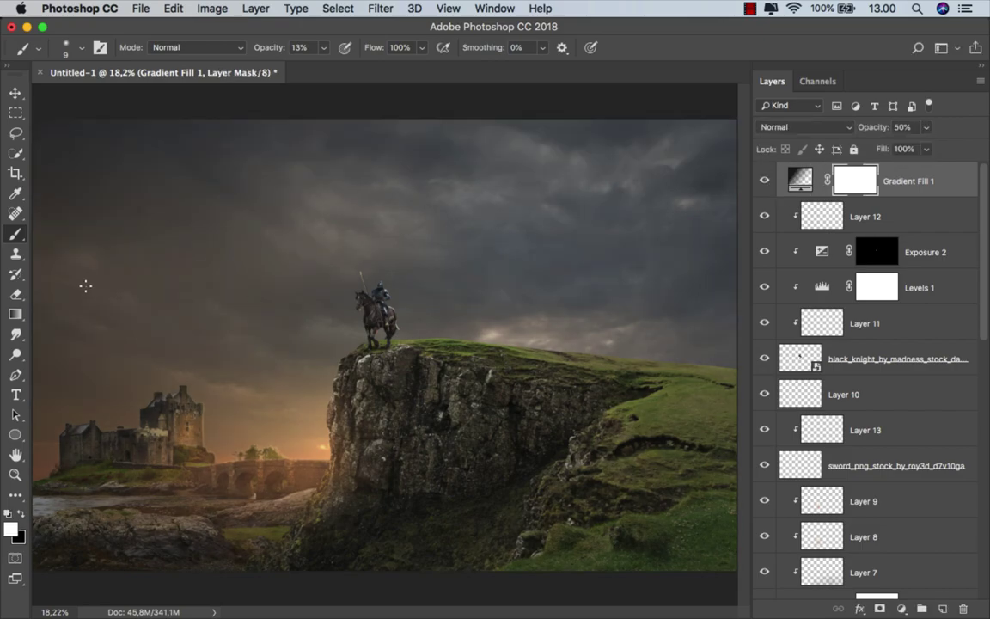
- Set up a soft 166 px black brush at 21% opacity
right_click(110, 263)
mouse_move(197, 299)
left_mouse_down()
mouse_move(261, 299)
mouse_move(301, 325)
left_mouse_up()
left_click(325, 48)
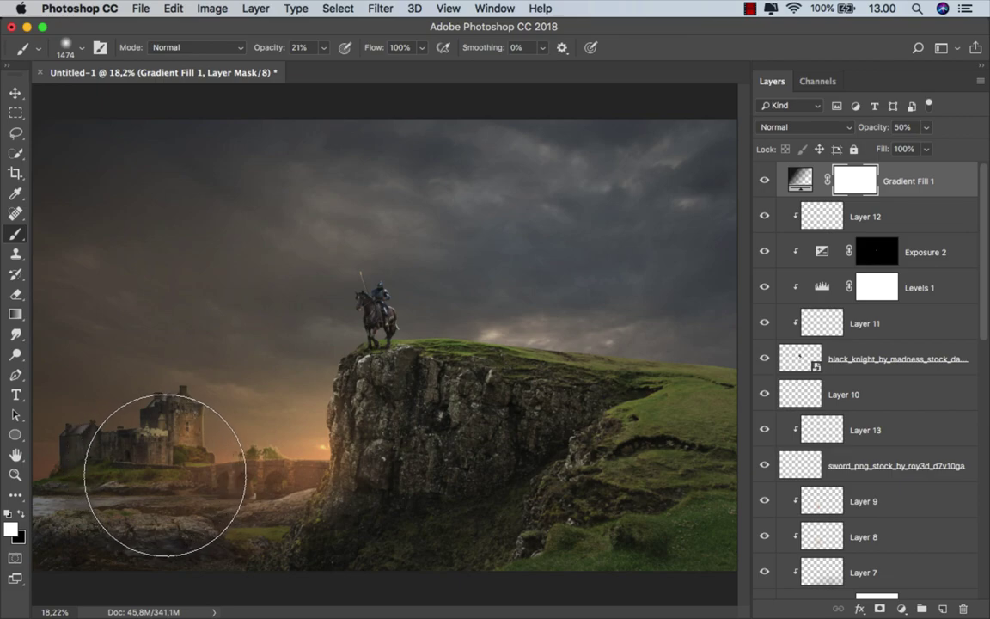
left_click(22, 517)
- Paint the darkening out over the castle and the sunset left of the cliff, then compare
left_click(176, 400)
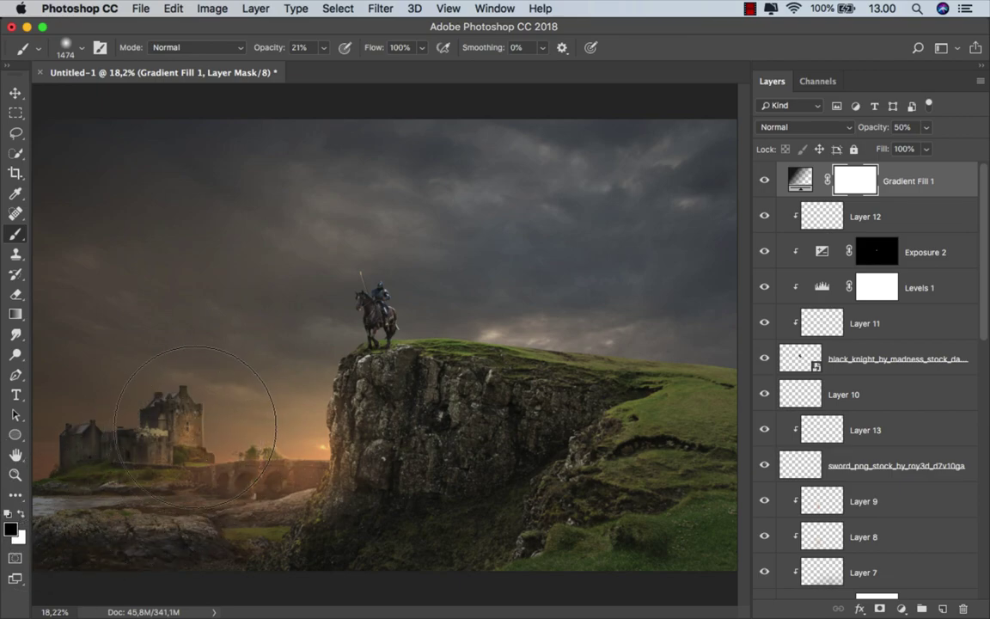
left_click_drag(333, 445, 369, 445)
left_click(340, 421)
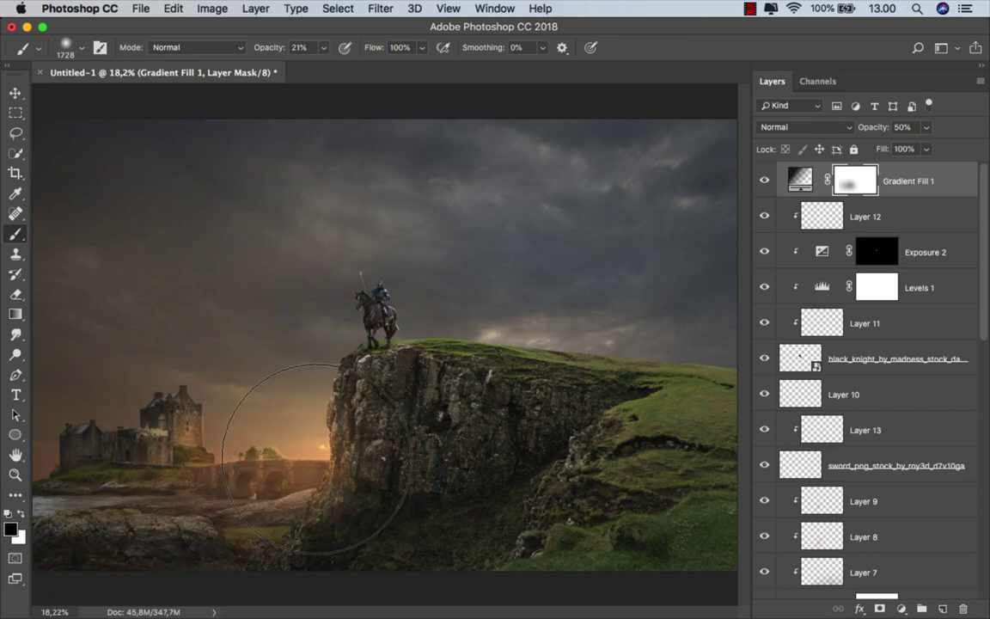
left_click_drag(180, 439, 232, 401)
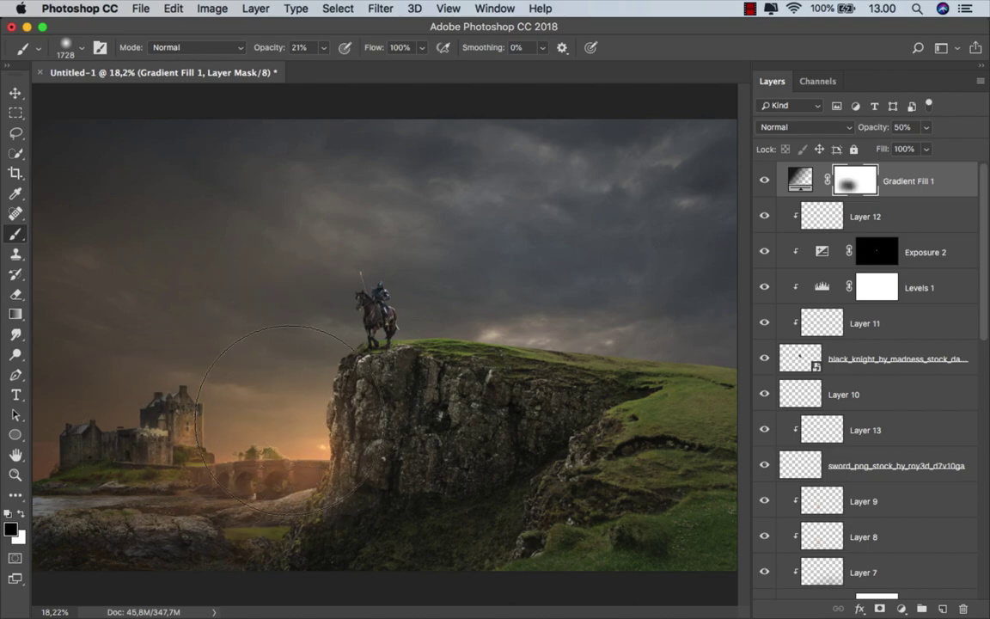
scroll(288, 413, "down", 1)
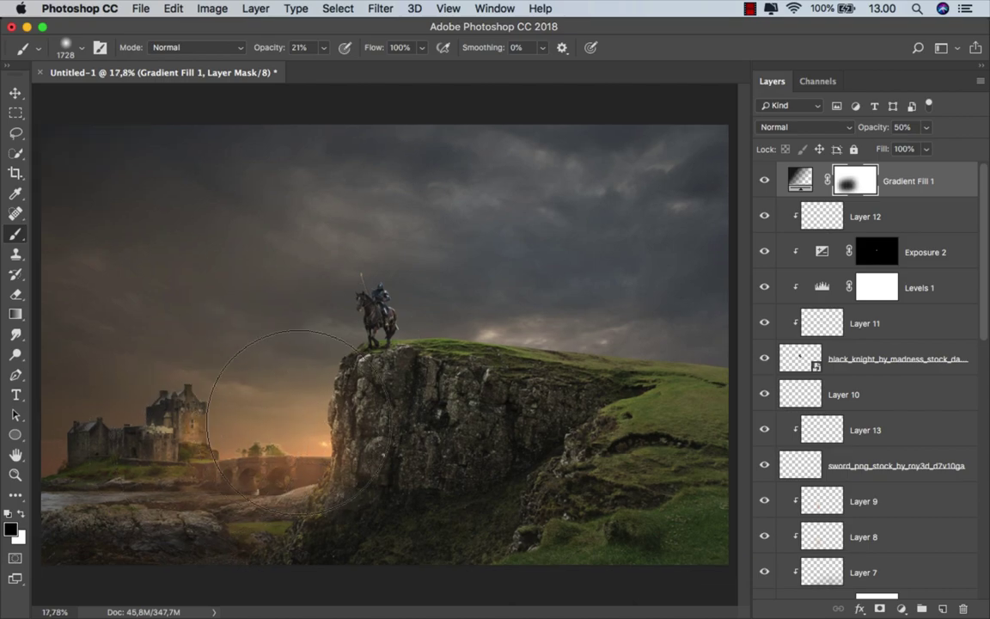
left_click(765, 181)
key("ctrl+2")
key("v")
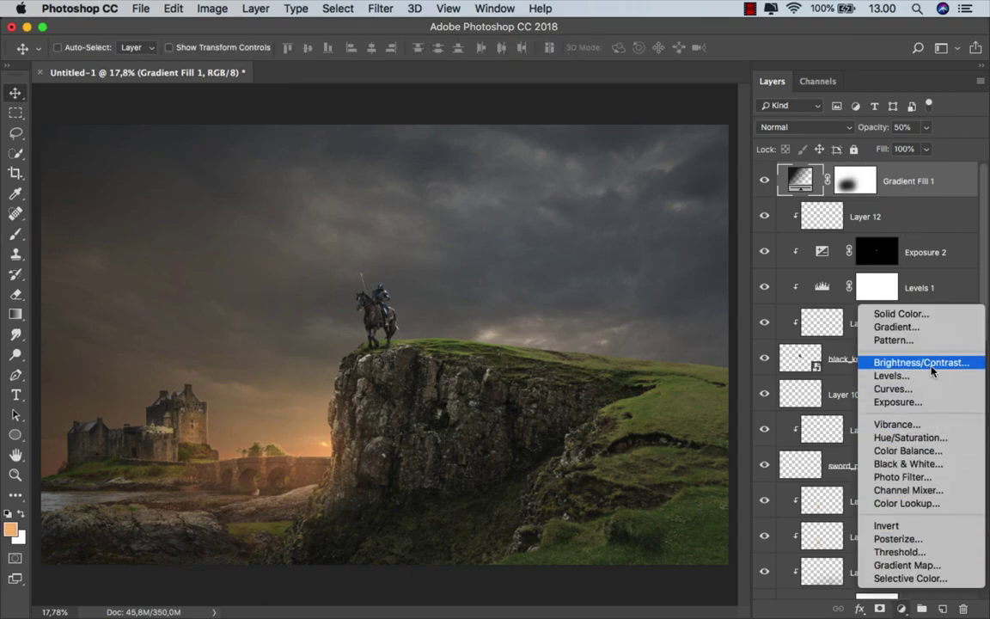
- Add a Brightness/Contrast layer at brightness 10 and invert its mask to black
left_click(915, 362)
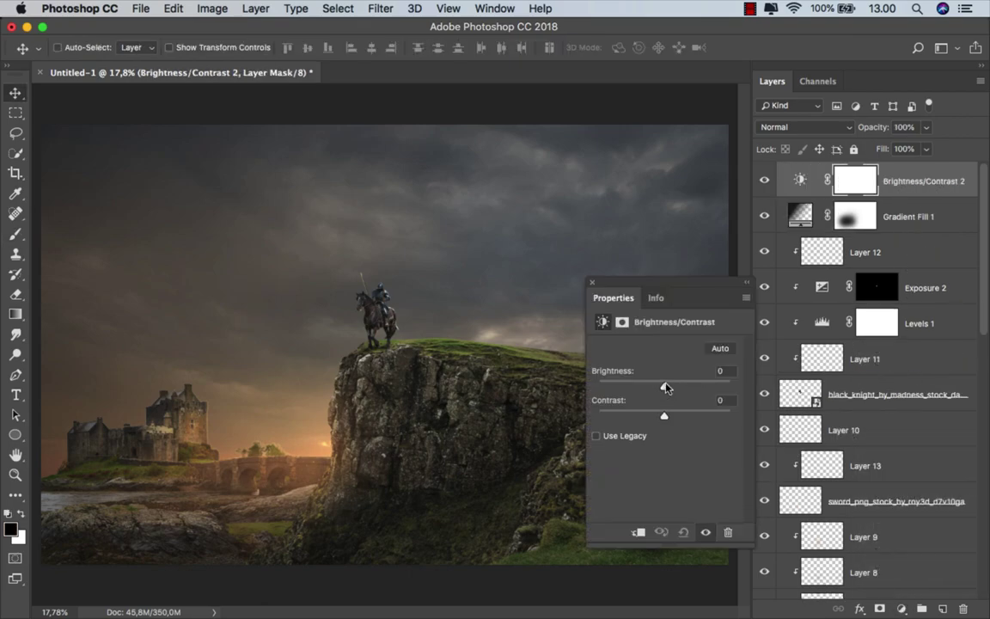
left_click_drag(666, 388, 670, 387)
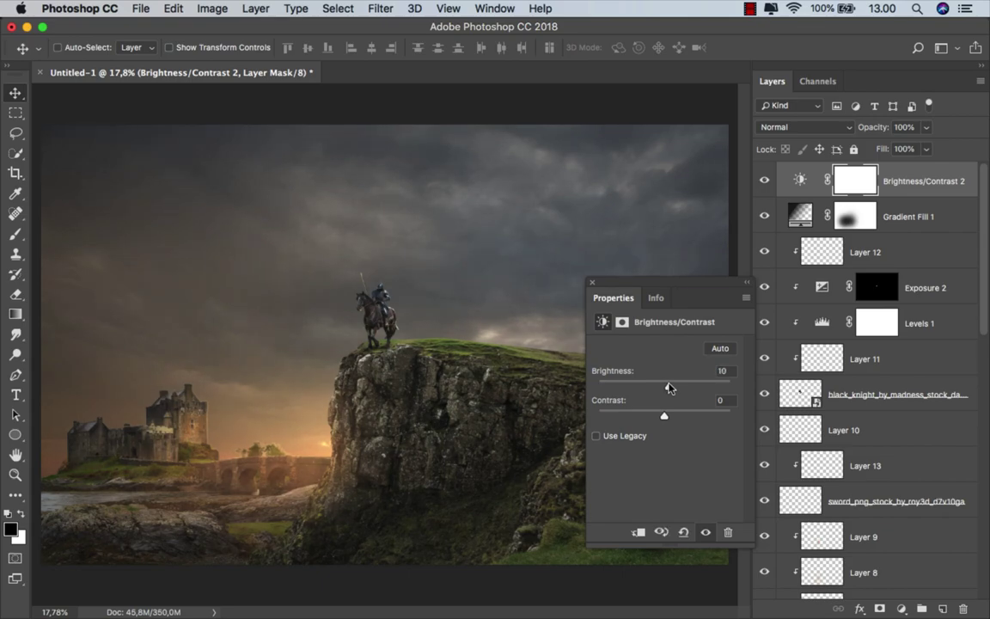
left_click(591, 282)
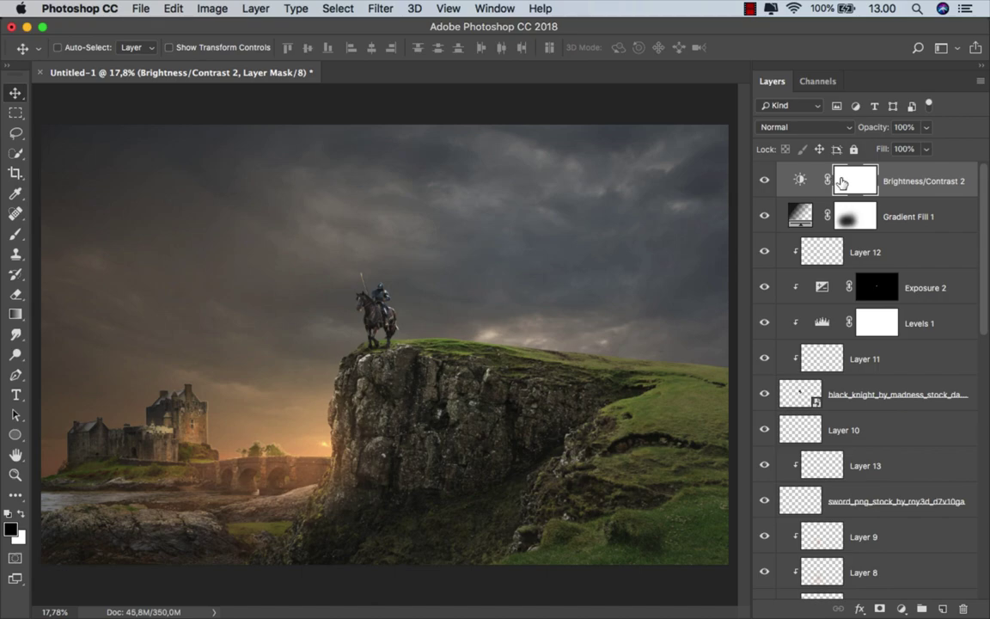
key("super+i")
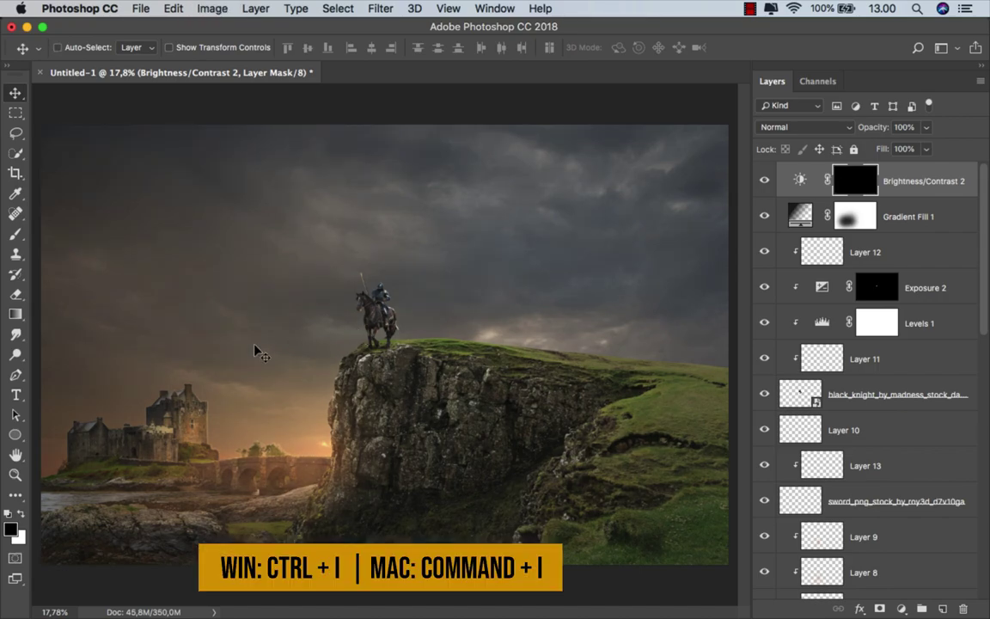
- Drag a white radial gradient on the mask outward from the knight
left_click(16, 313)
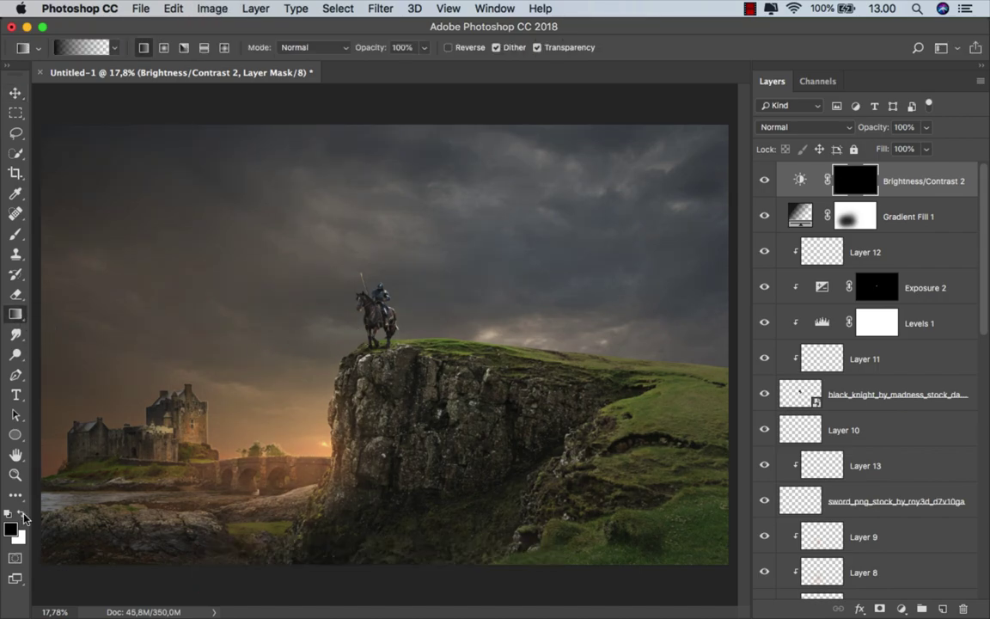
key("x")
left_click(162, 48)
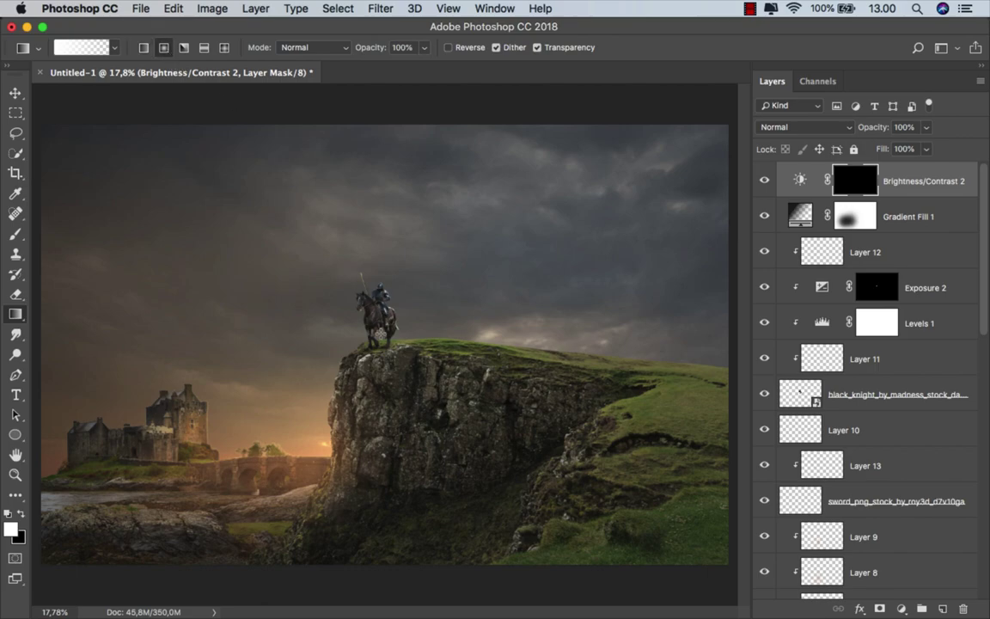
left_click_drag(379, 318, 483, 416)
- Select the adjustment layer, then save the image as 'ok' in JPEG format at Quality 12 (Maximum)
left_click(800, 179)
left_click(139, 9)
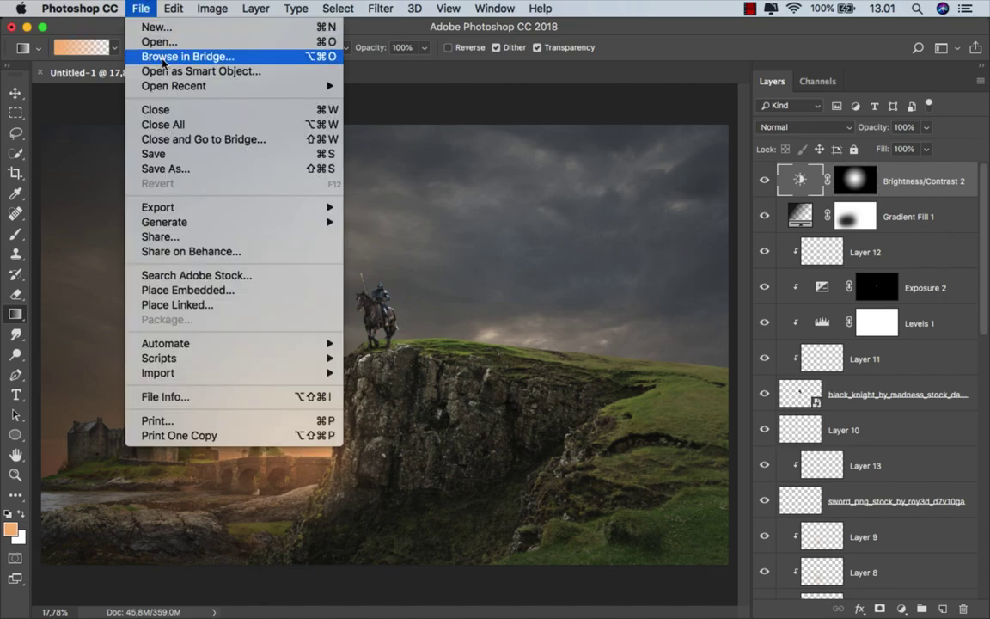
left_click(193, 169)
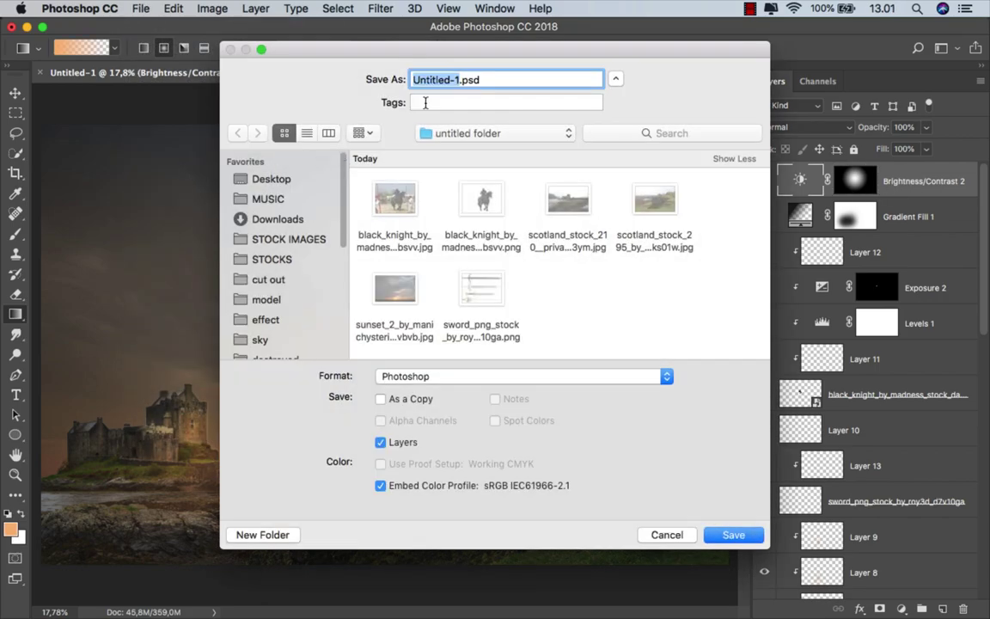
type("ok")
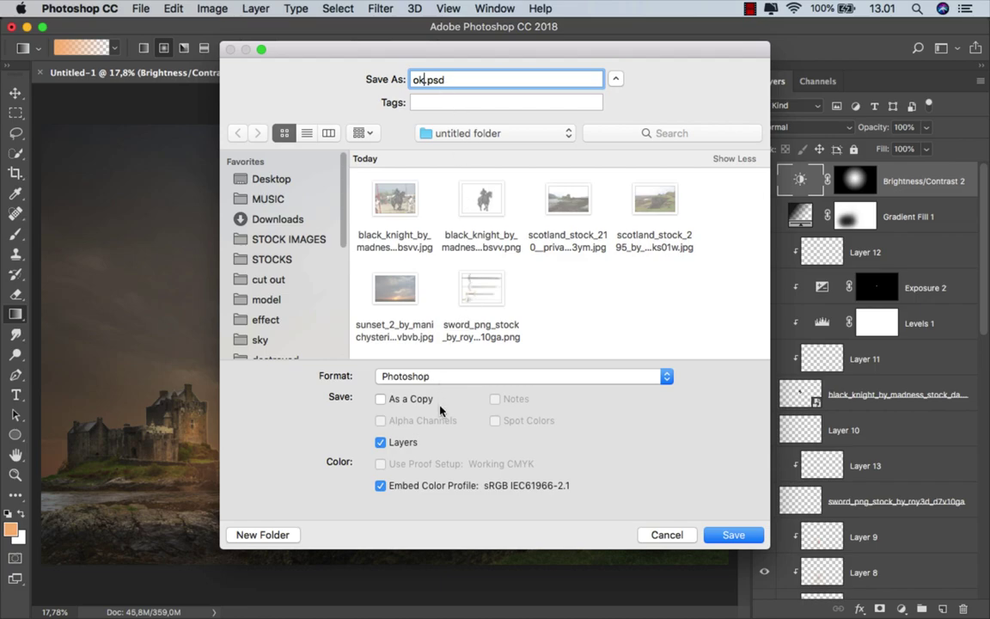
left_click(404, 376)
left_click(394, 468)
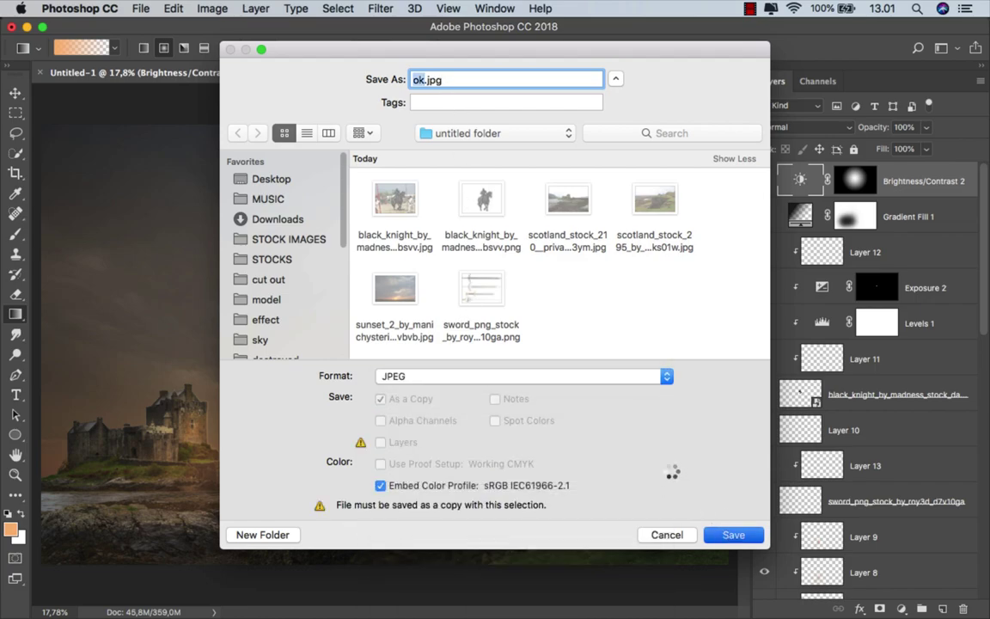
key("Return")
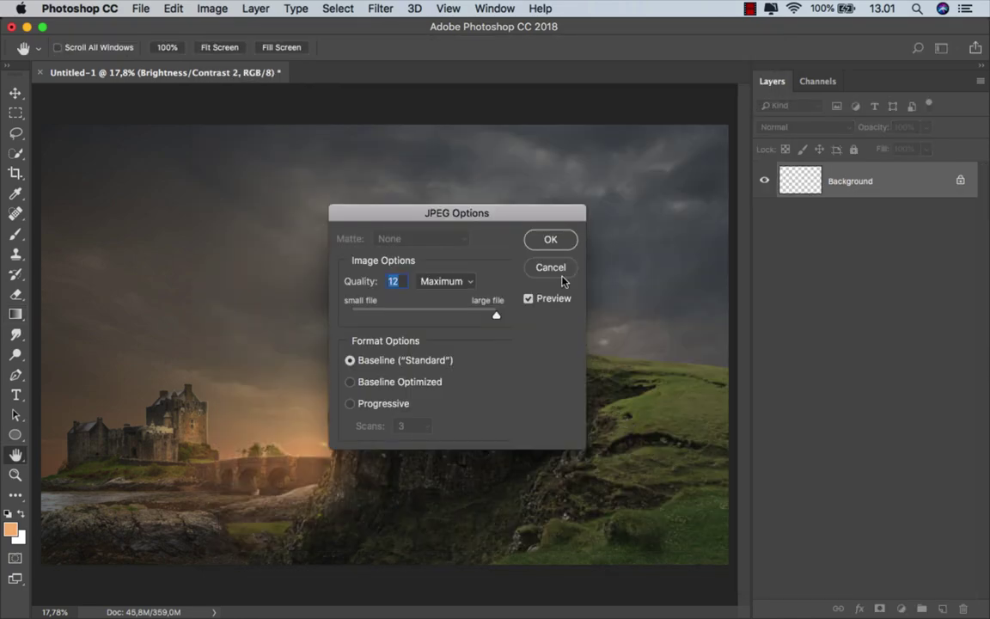
left_click(551, 242)
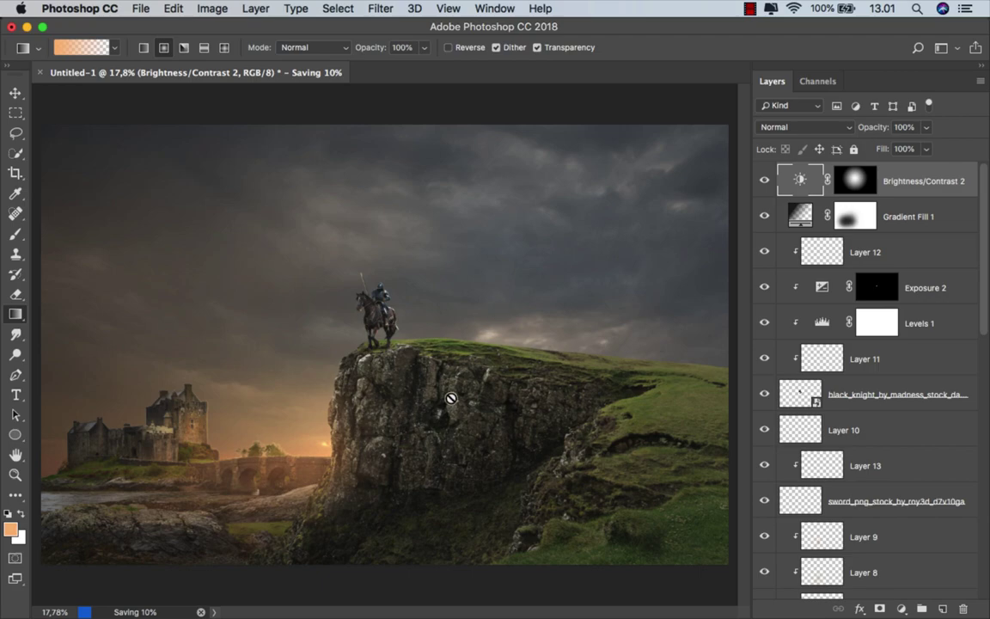
mouse_move(481, 612)
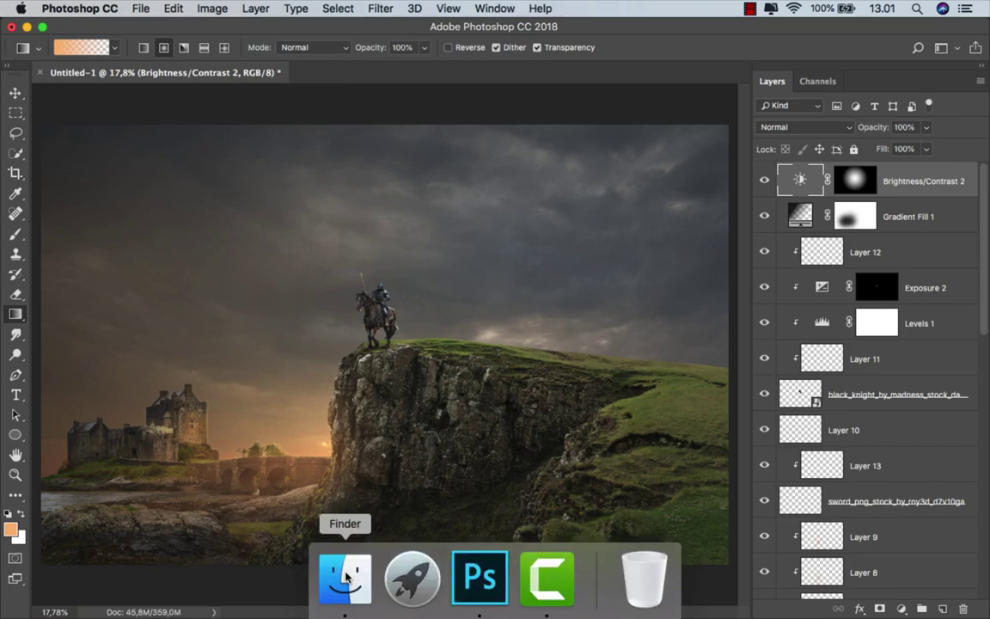
- Switch to Finder and open ok.jpg in Quick Look to view the finished composite
left_click(353, 577)
left_click(368, 117)
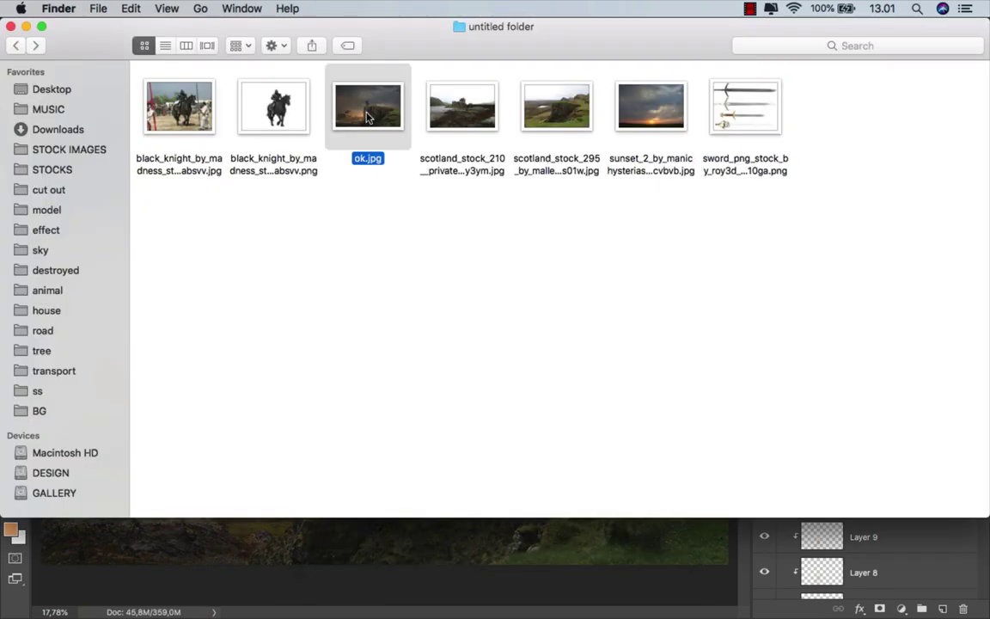
key("space")
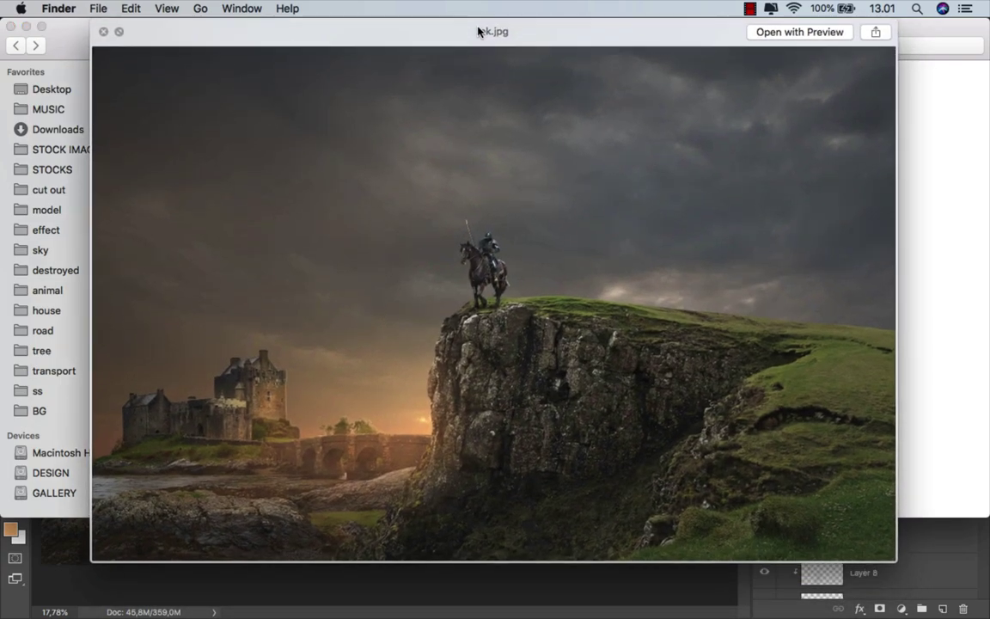